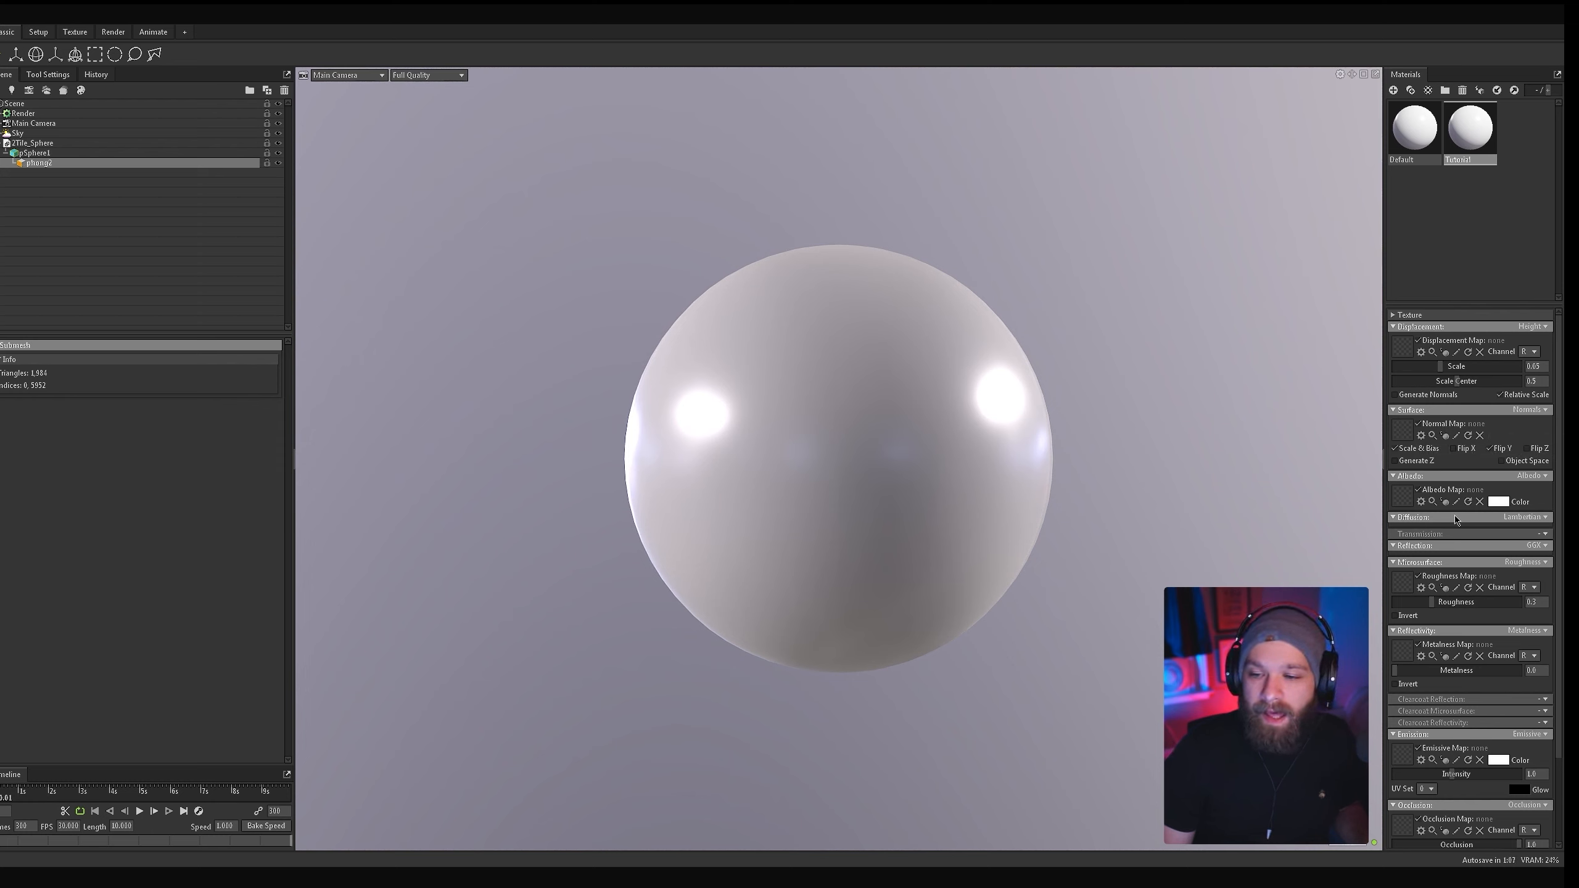
# Step: Rotate the sphere about its vertical axis until the glowing lava area faces the camera
pyautogui.scroll(-3, 1463, 666)
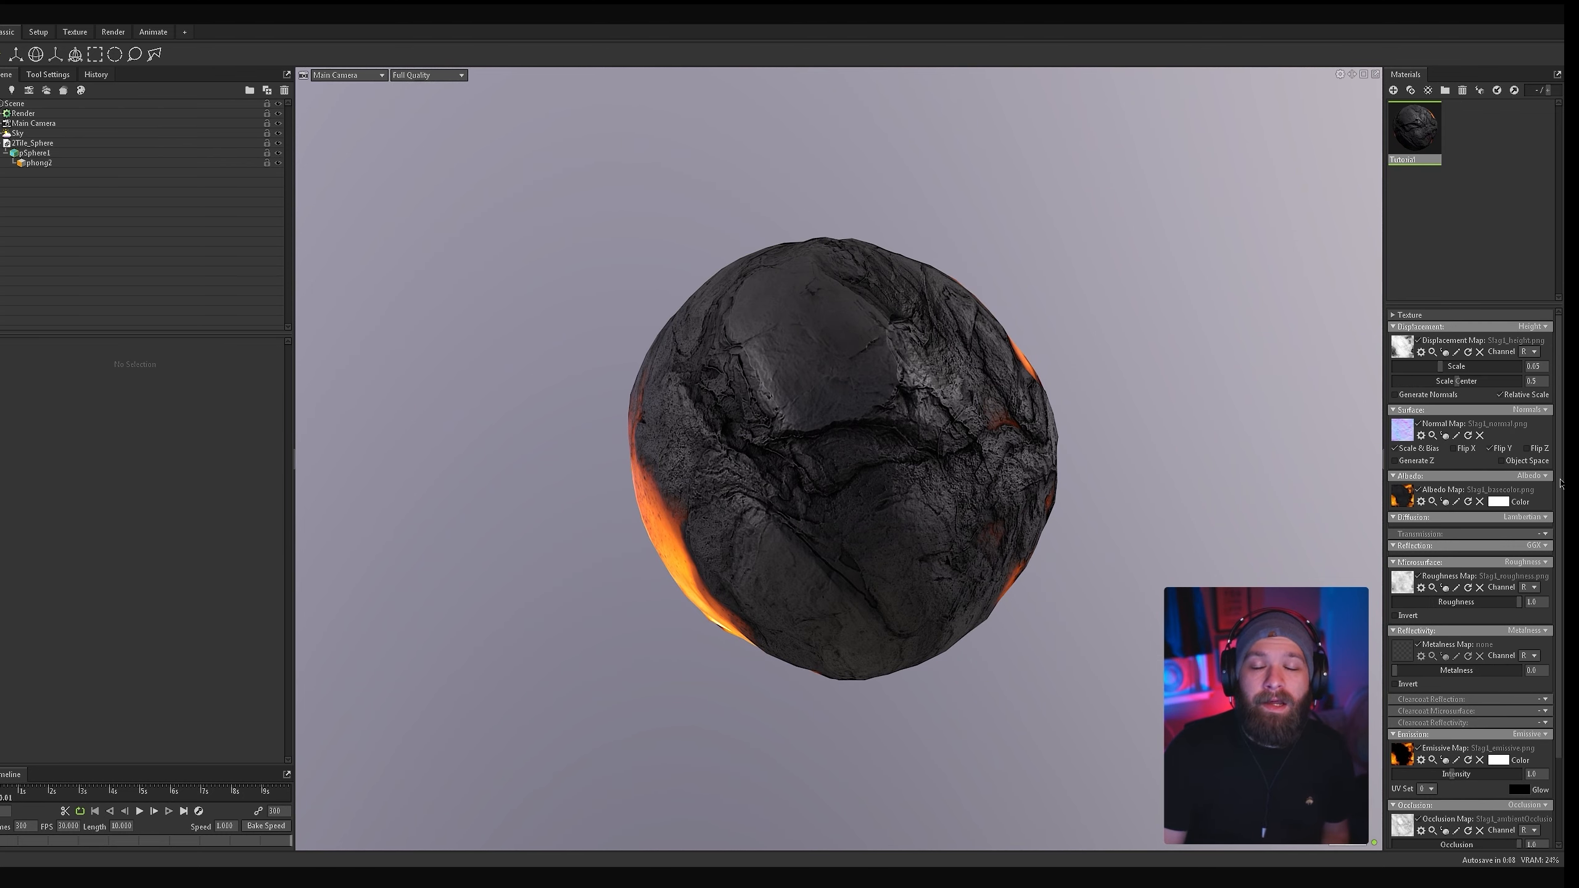
pyautogui.scroll(-1, 1559, 516)
pyautogui.scroll(1, 1559, 559)
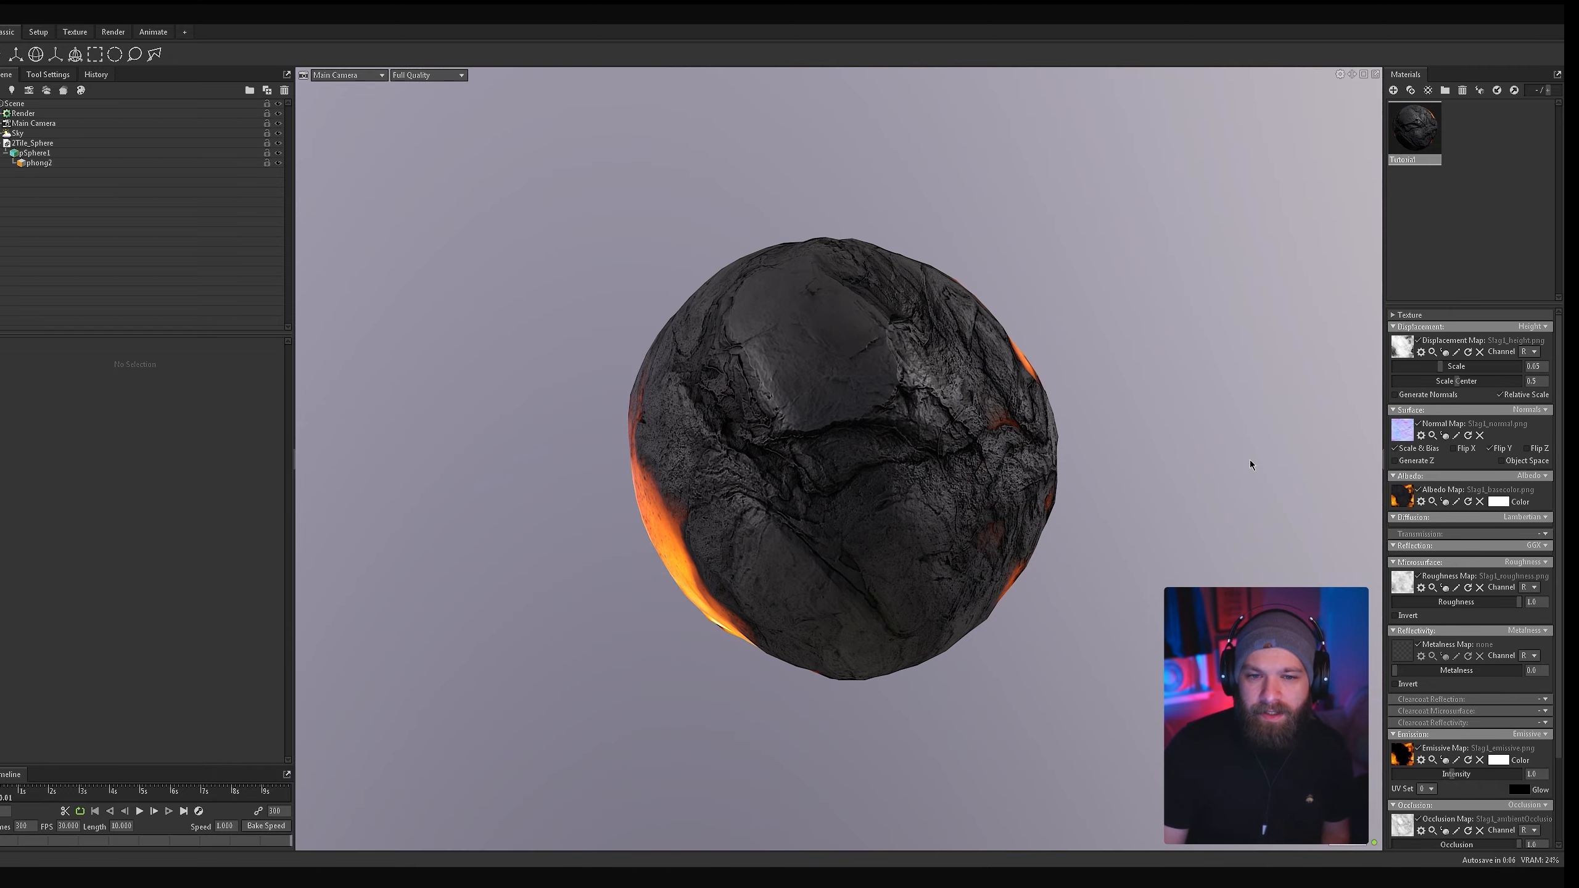
pyautogui.click(823, 459)
pyautogui.press('e')
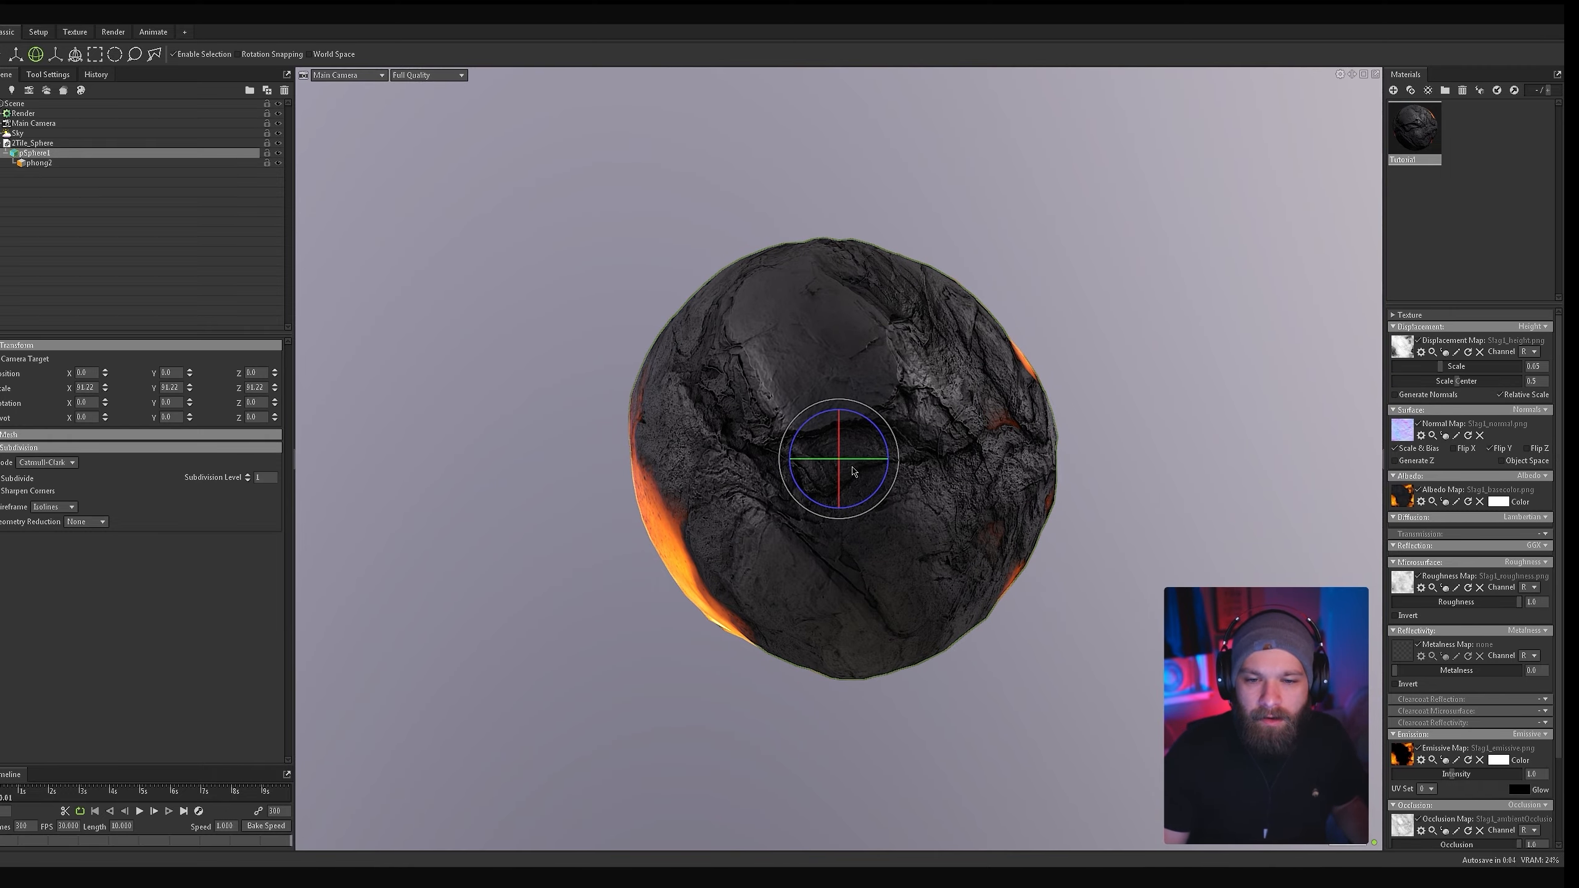
pyautogui.moveTo(823, 459); pyautogui.dragTo(888, 458)
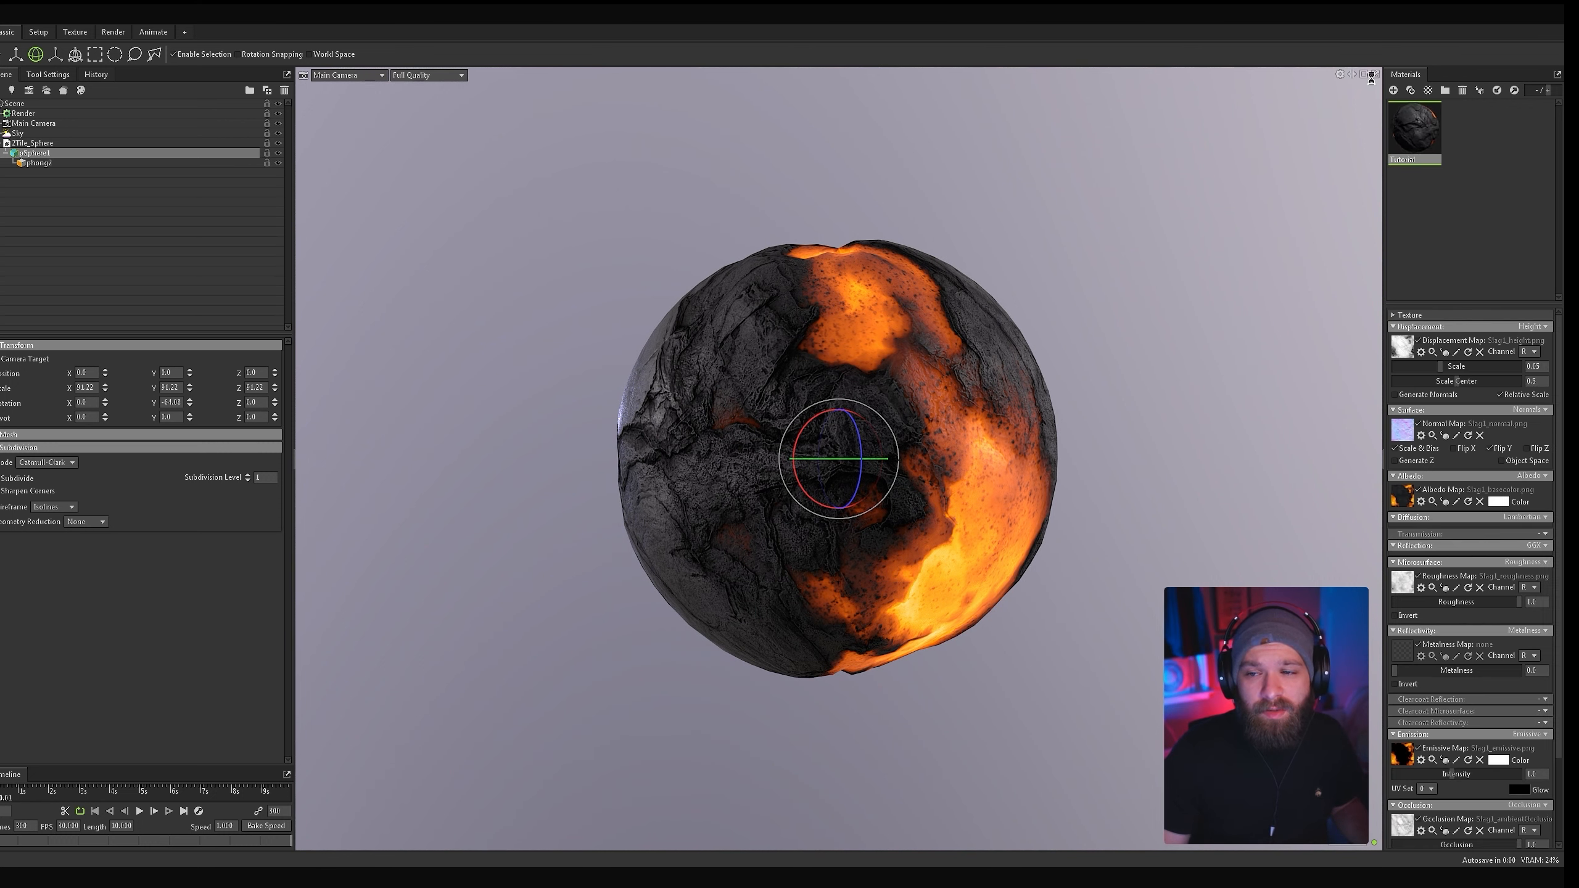
# Step: Assign the Tutorial material to the sphere, then clear the selection
pyautogui.moveTo(1414, 131); pyautogui.dragTo(869, 338)
pyautogui.click(1507, 197)
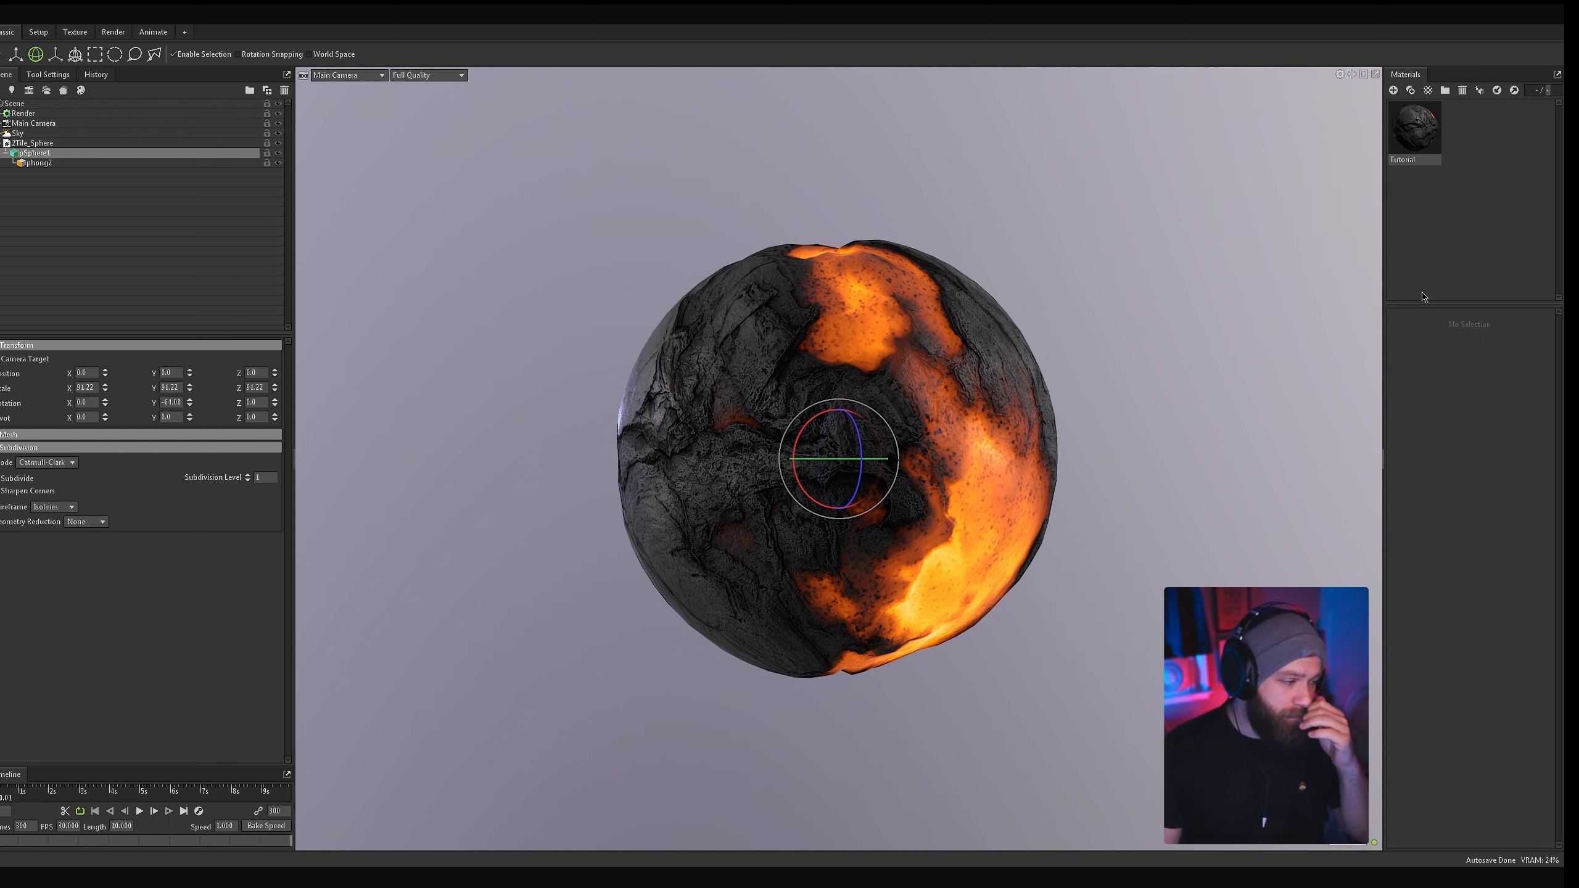
pyautogui.moveTo(1416, 133); pyautogui.dragTo(861, 352)
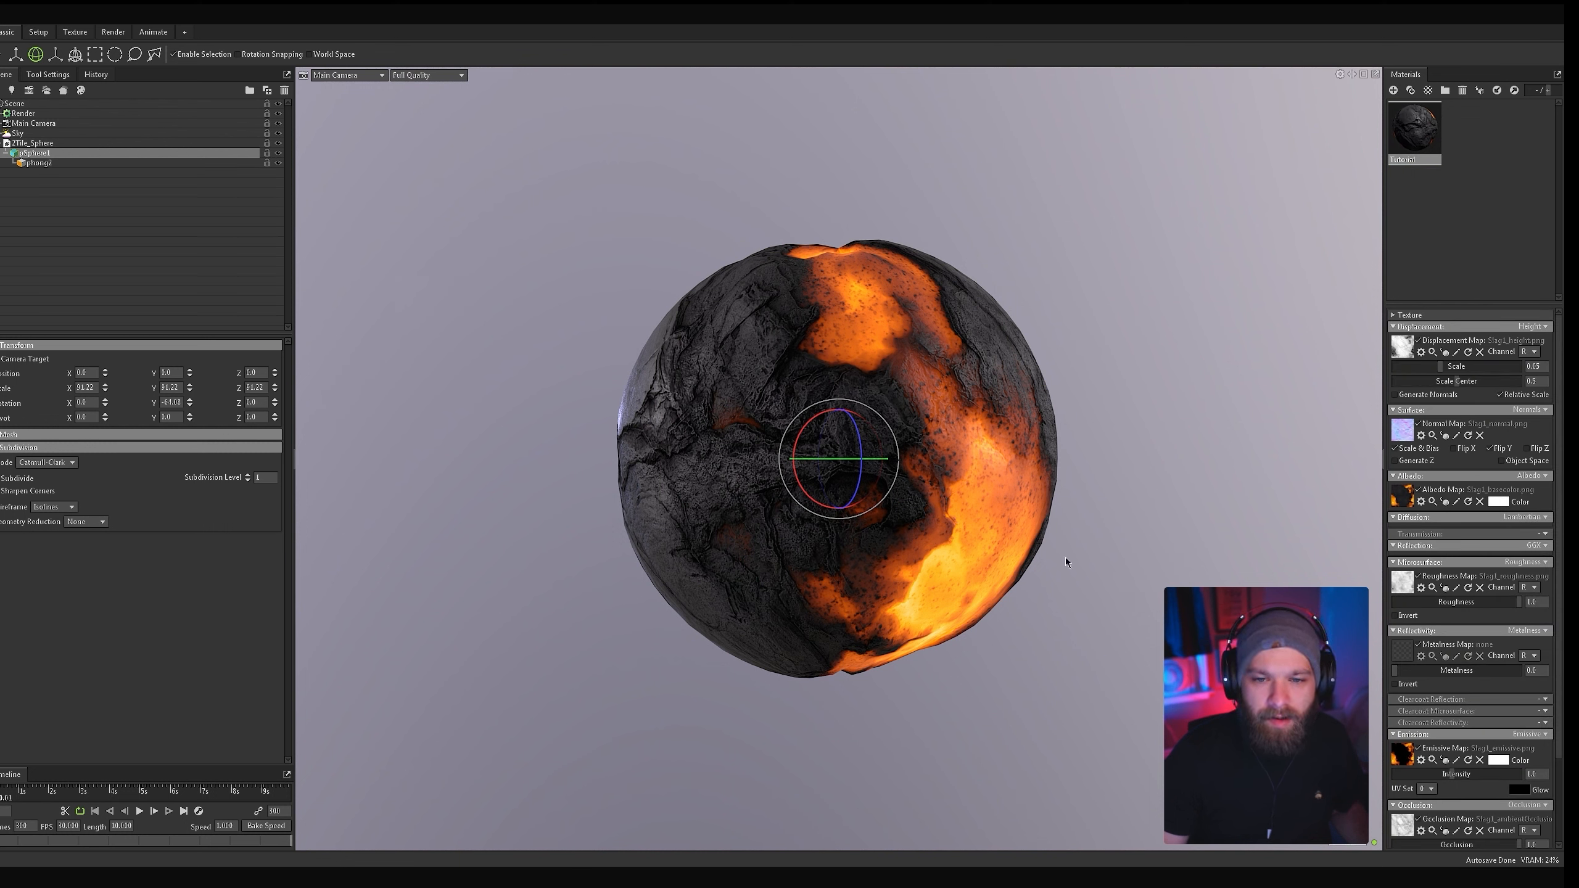
pyautogui.click(1479, 220)
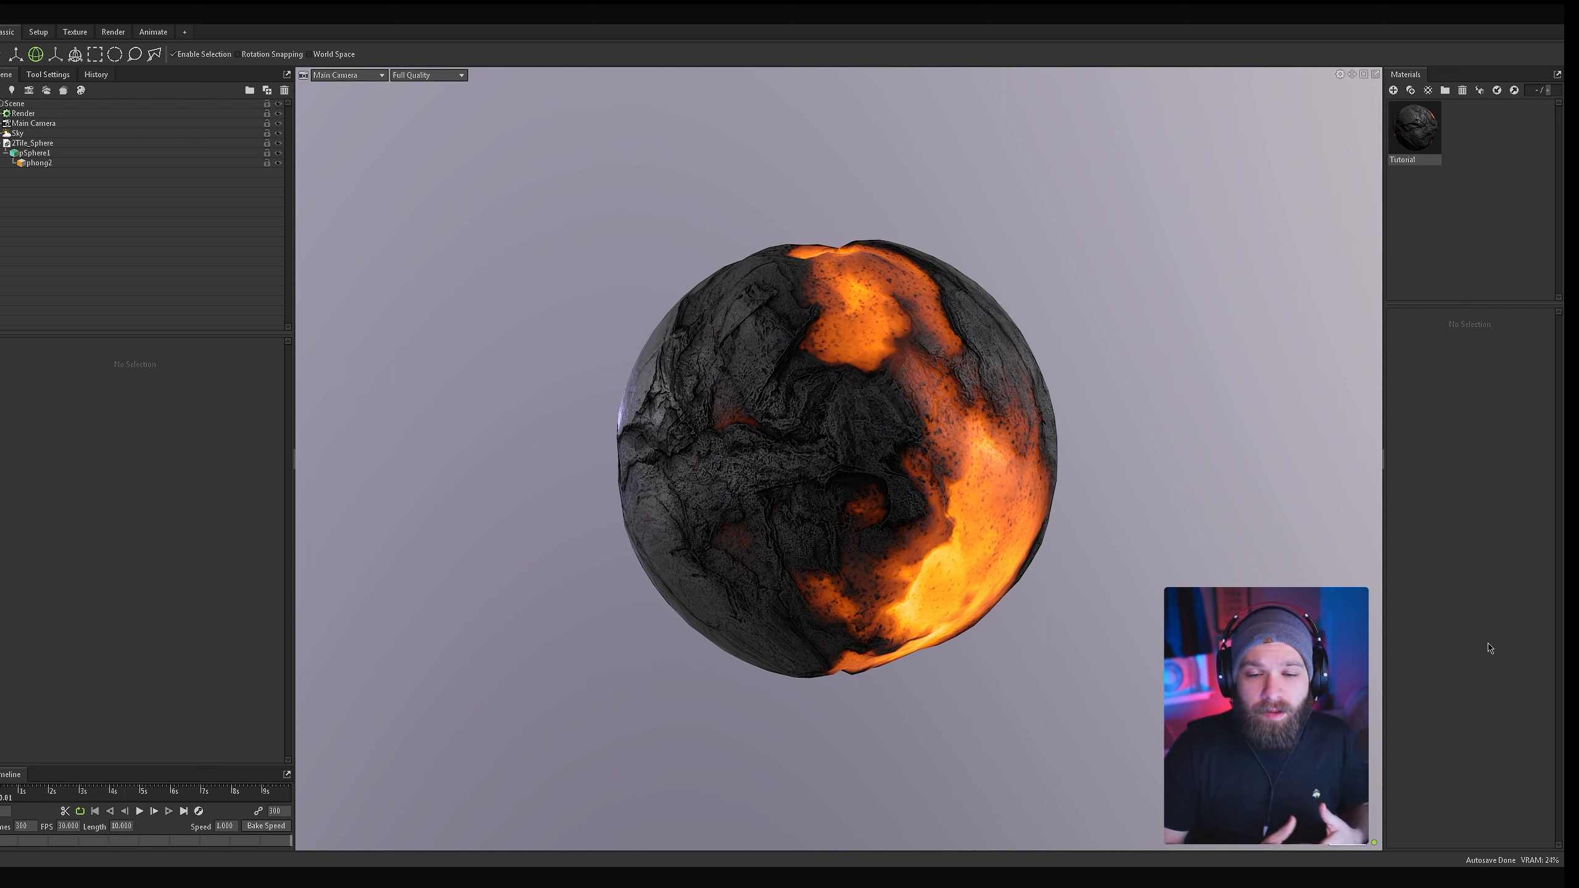
# Step: Raise the Tutorial material's displacement scale to about 0.285 to exaggerate the rock relief
pyautogui.click(1415, 129)
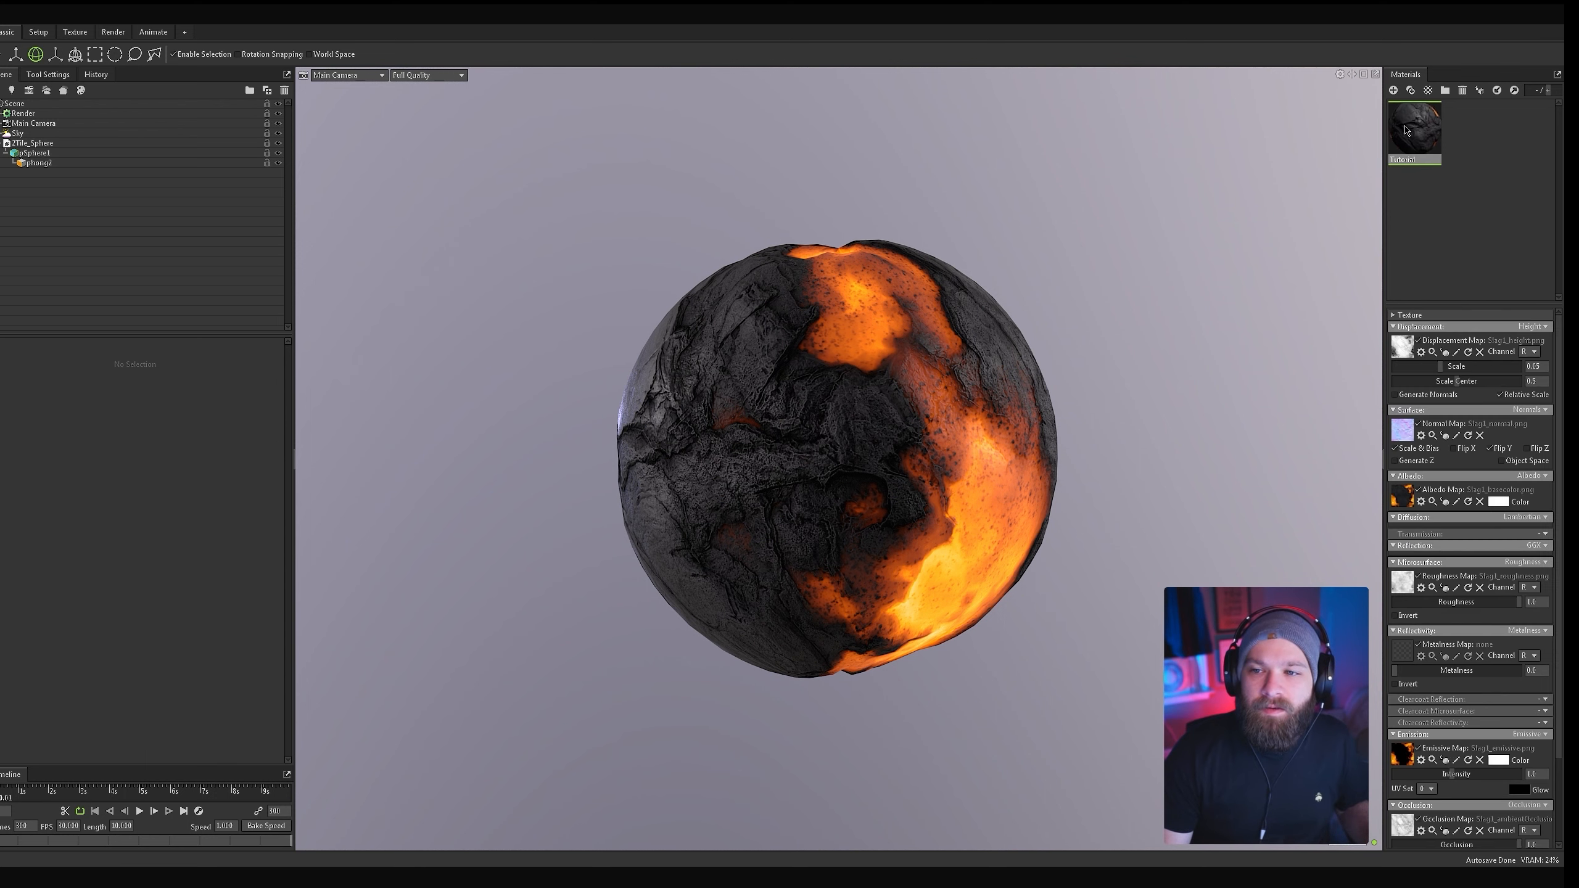
pyautogui.moveTo(1460, 371); pyautogui.dragTo(1478, 321)
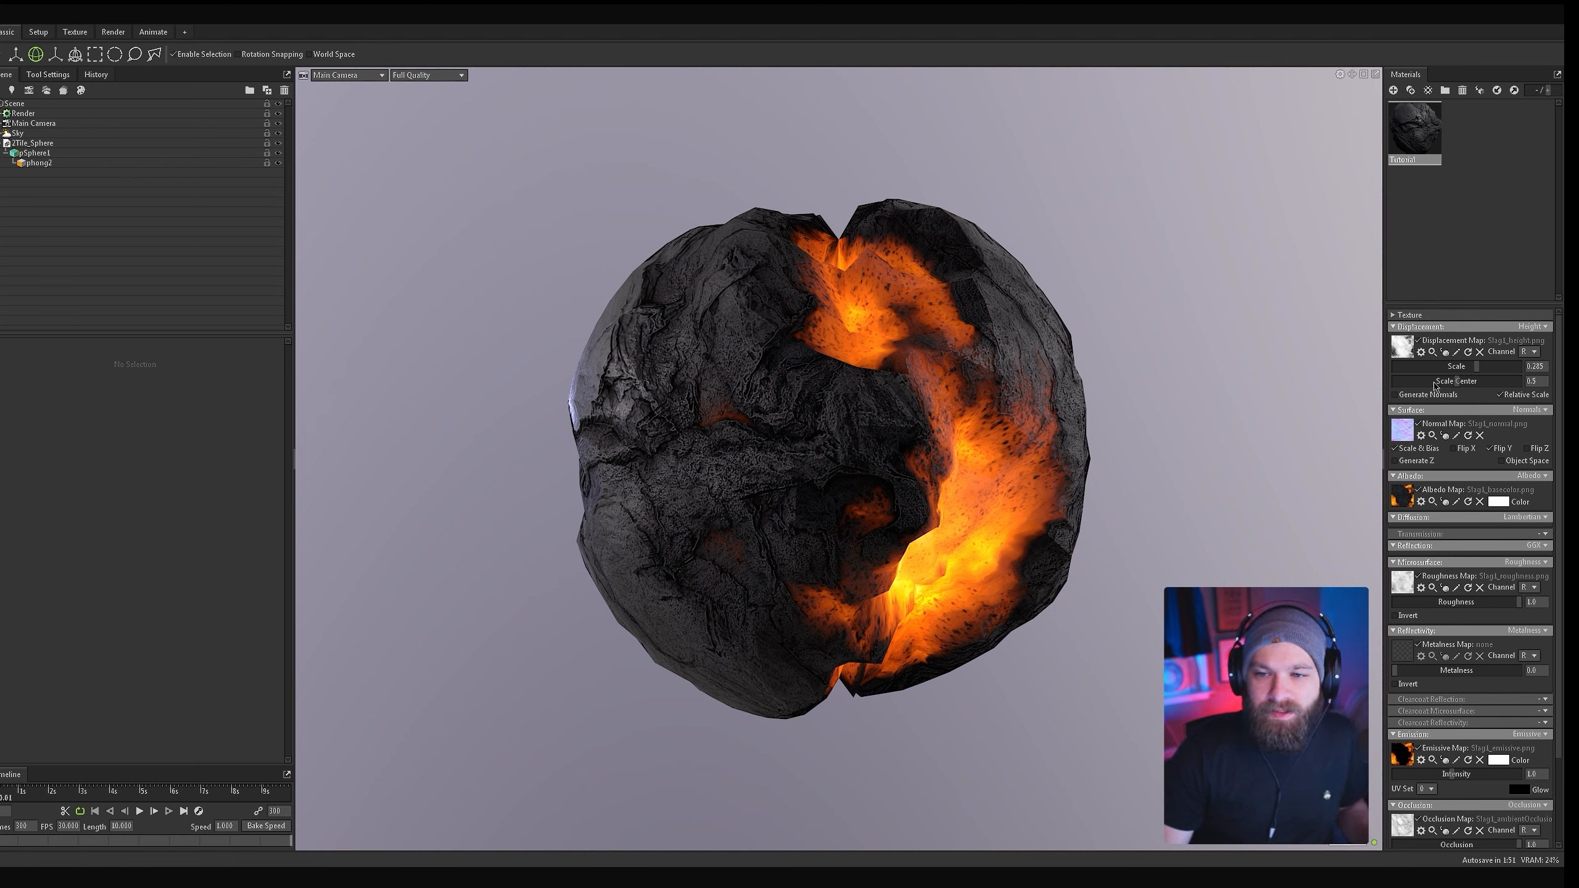
# Step: Enable subdivision on the sphere mesh, raise its subdivision level to 5, and show the mesh's vertex and triangle information
pyautogui.click(809, 373)
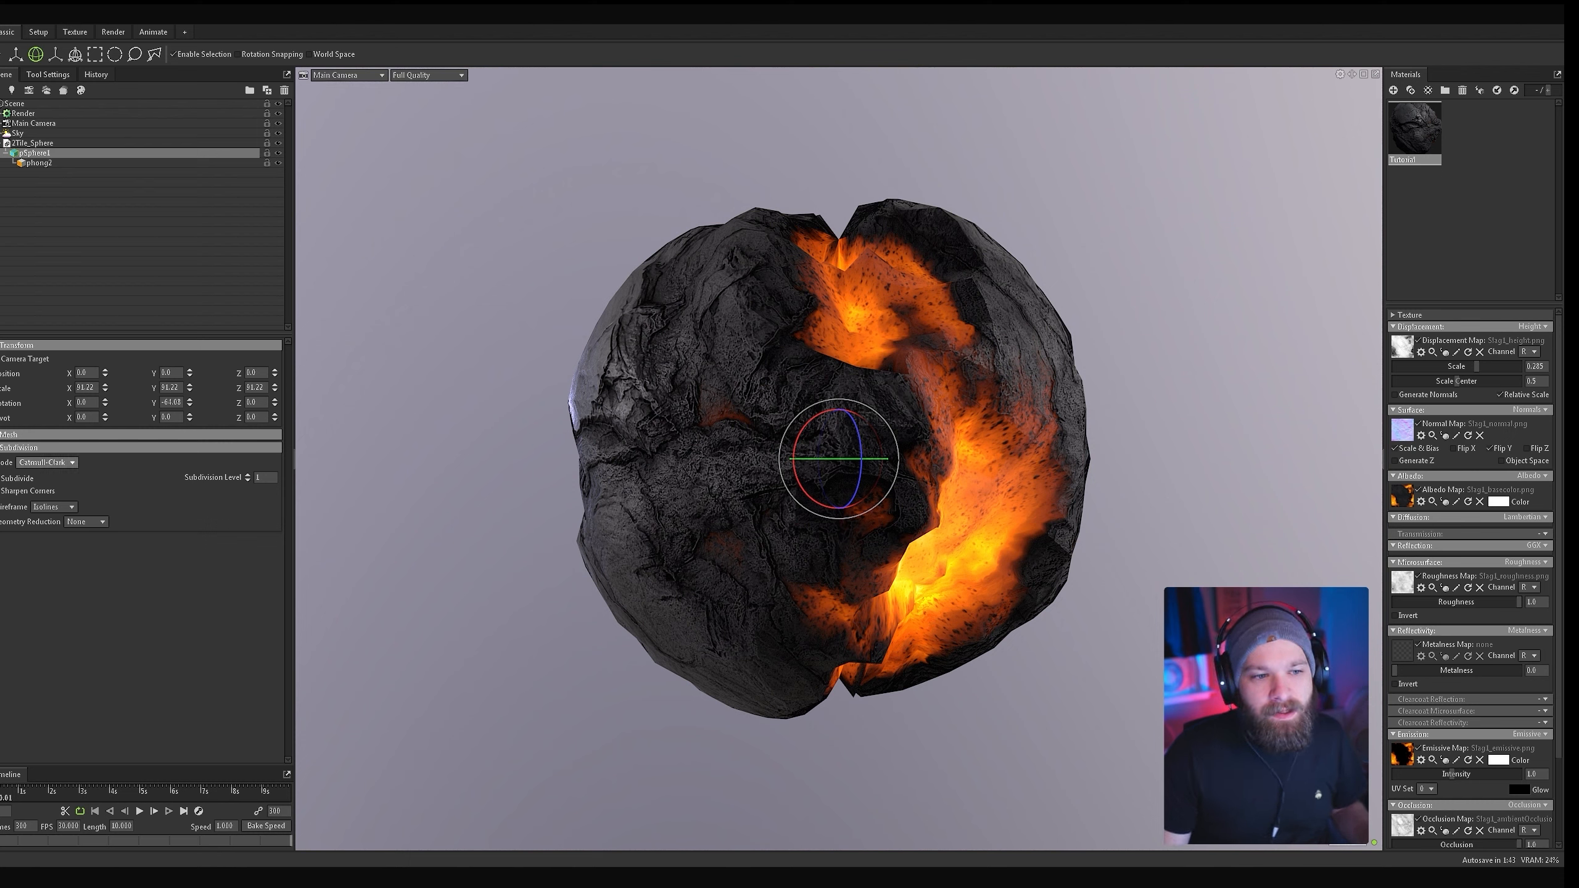
pyautogui.click(983, 147)
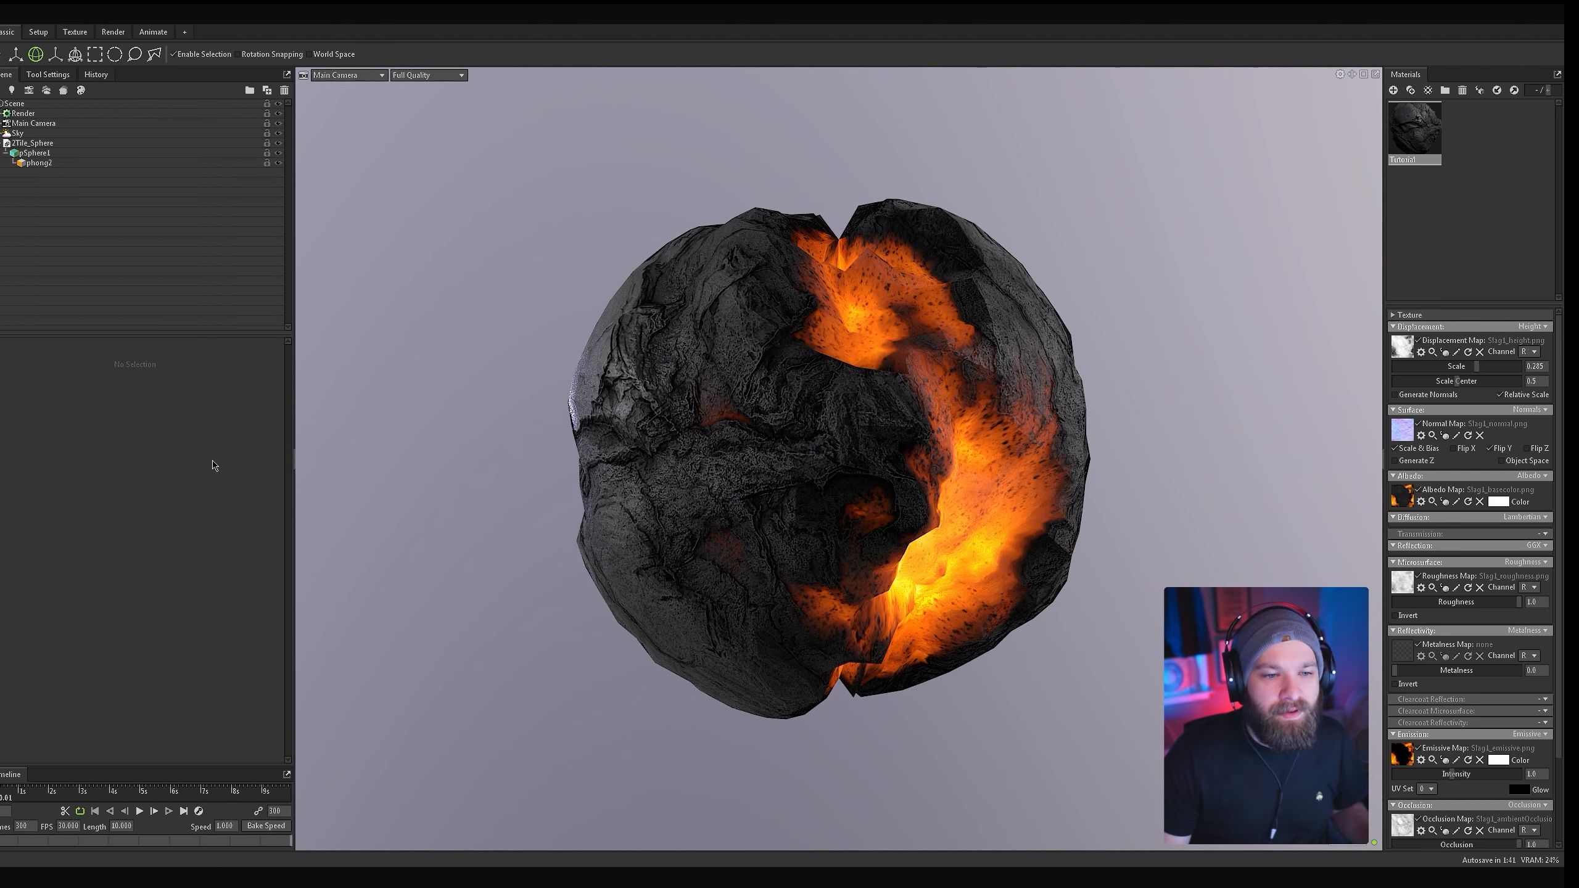
pyautogui.hotkey('ctrl', 'z')
pyautogui.click(2, 475)
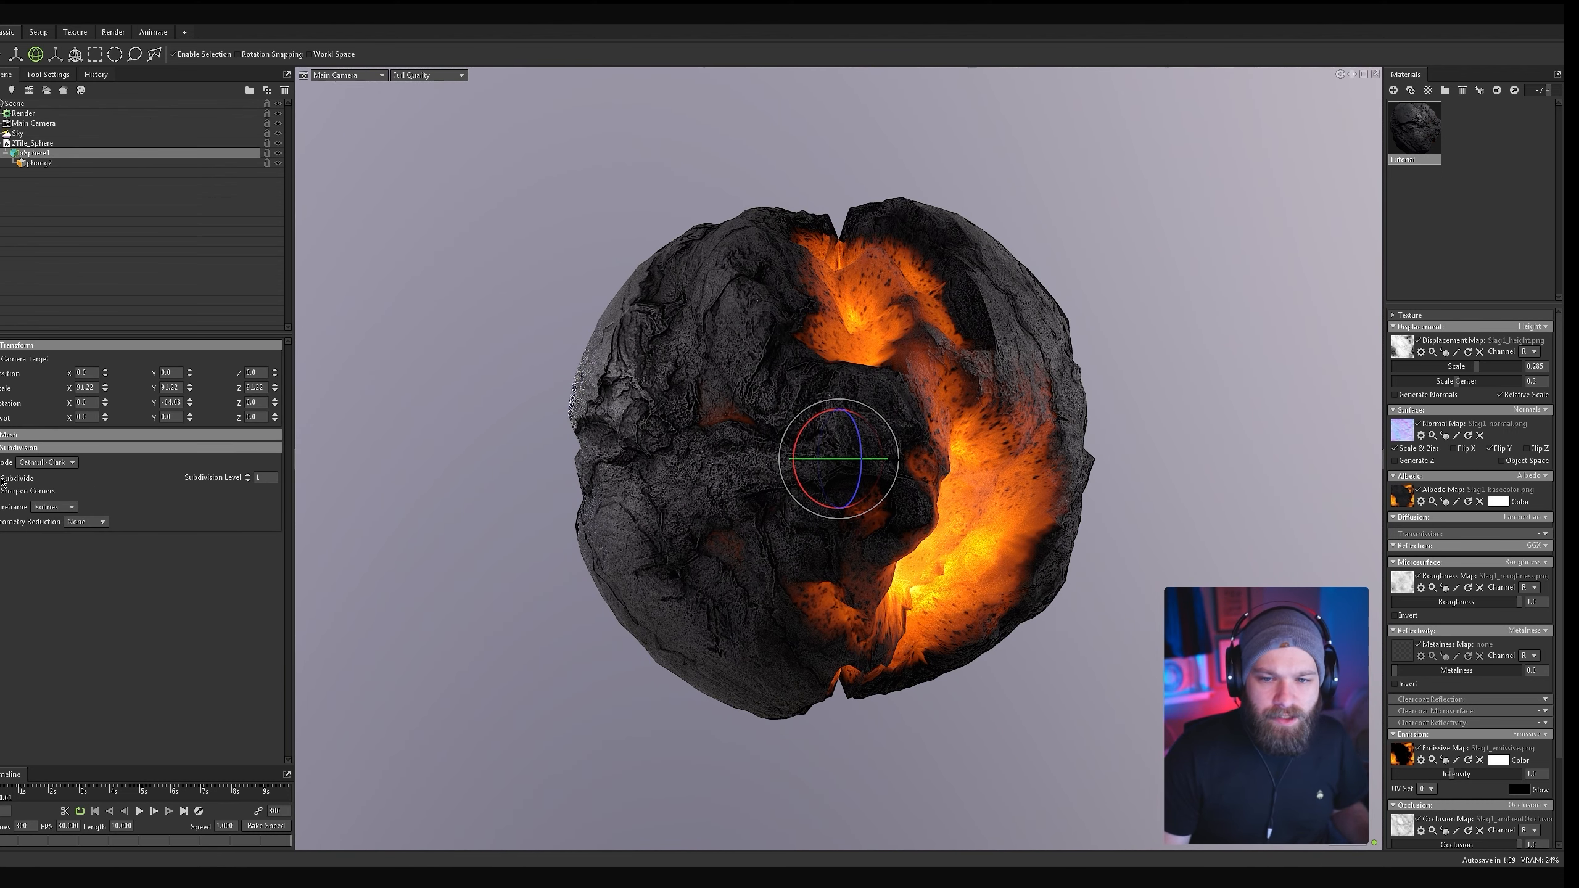
pyautogui.click(247, 473)
pyautogui.click(247, 475)
pyautogui.click(247, 475)
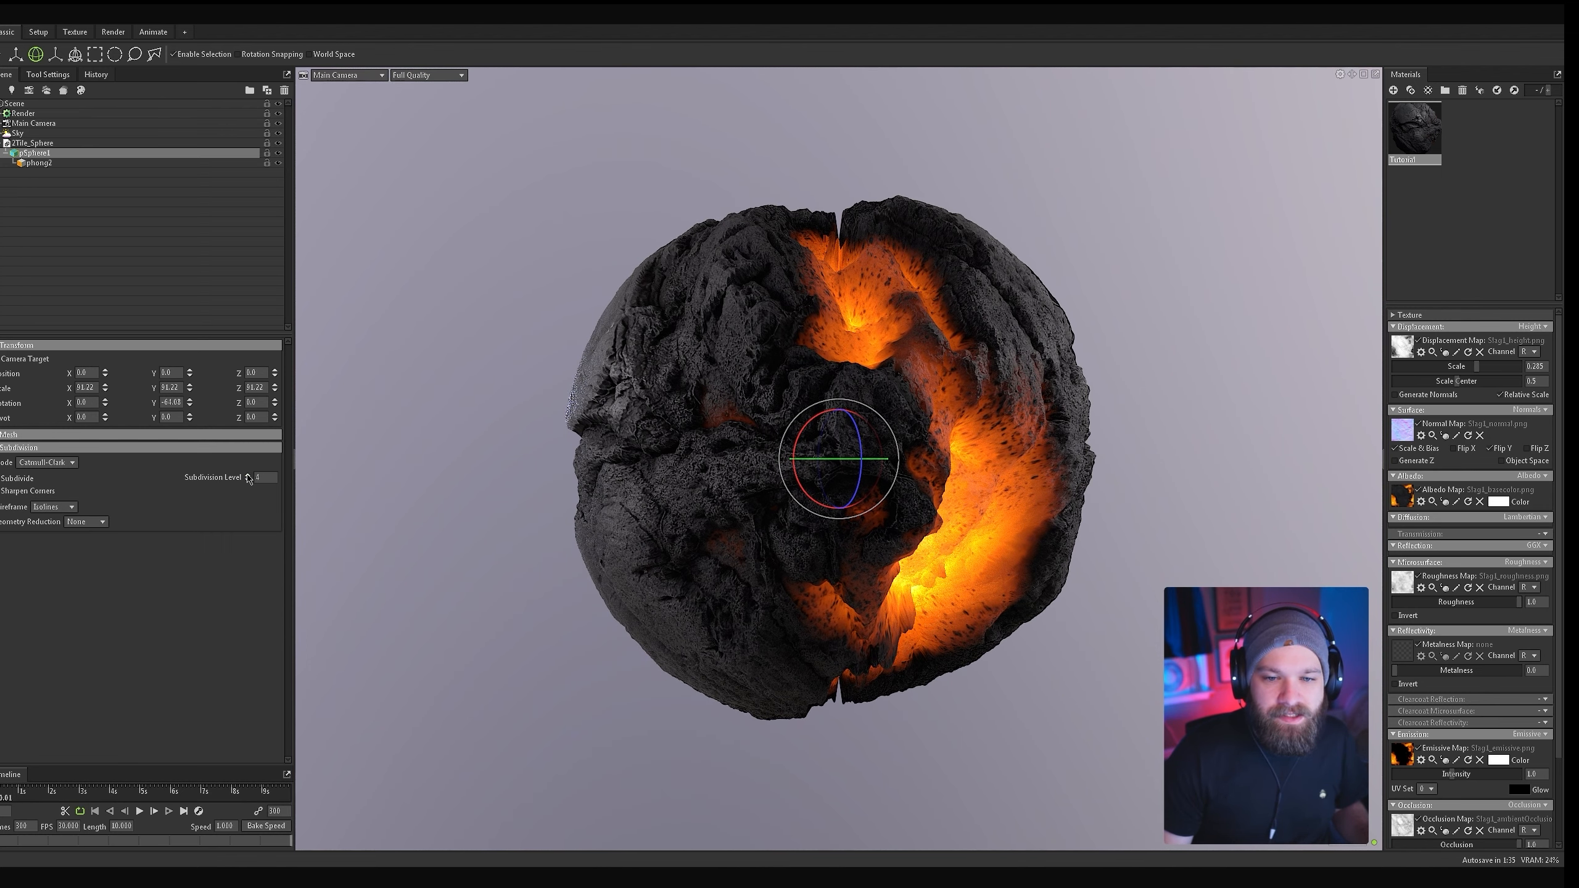
pyautogui.click(247, 475)
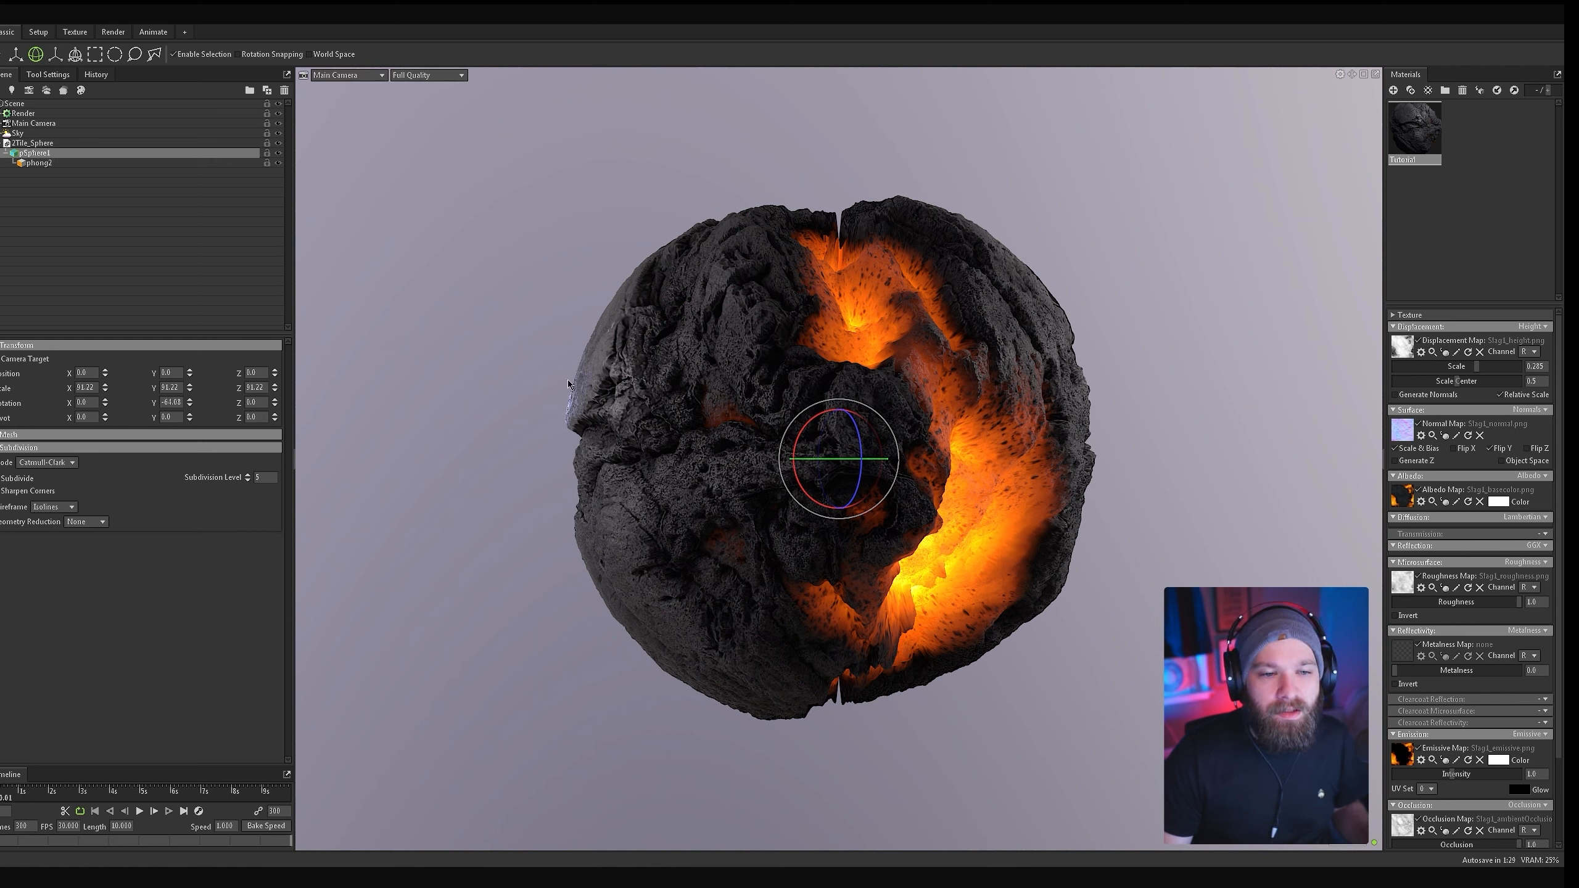
pyautogui.click(9, 436)
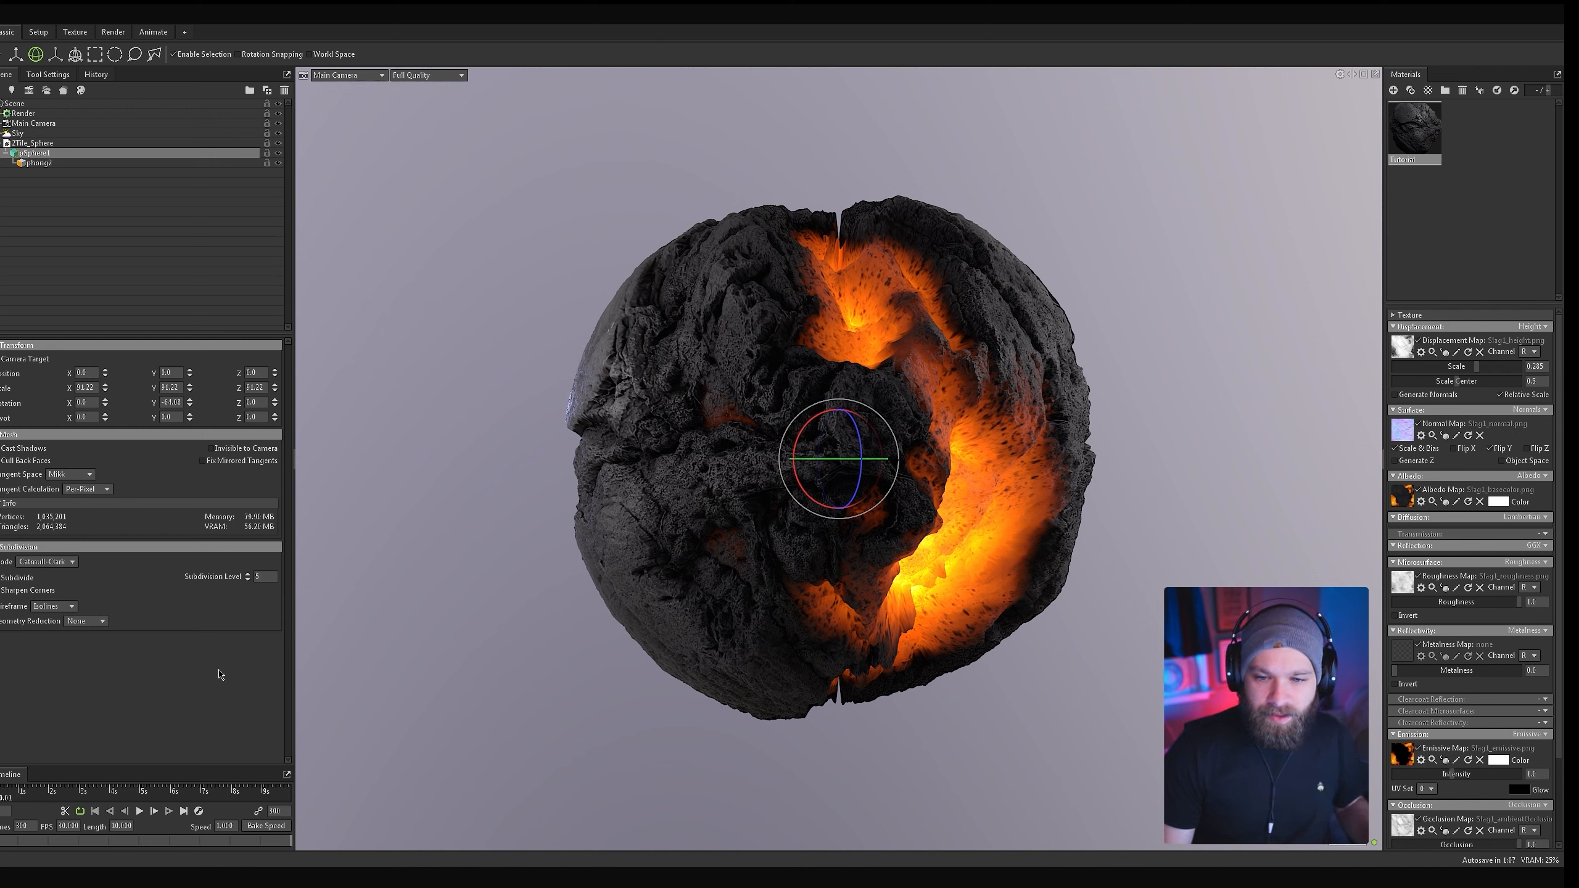
# Step: Try different fields of view on the main camera, ending with 60 degrees
pyautogui.click(37, 123)
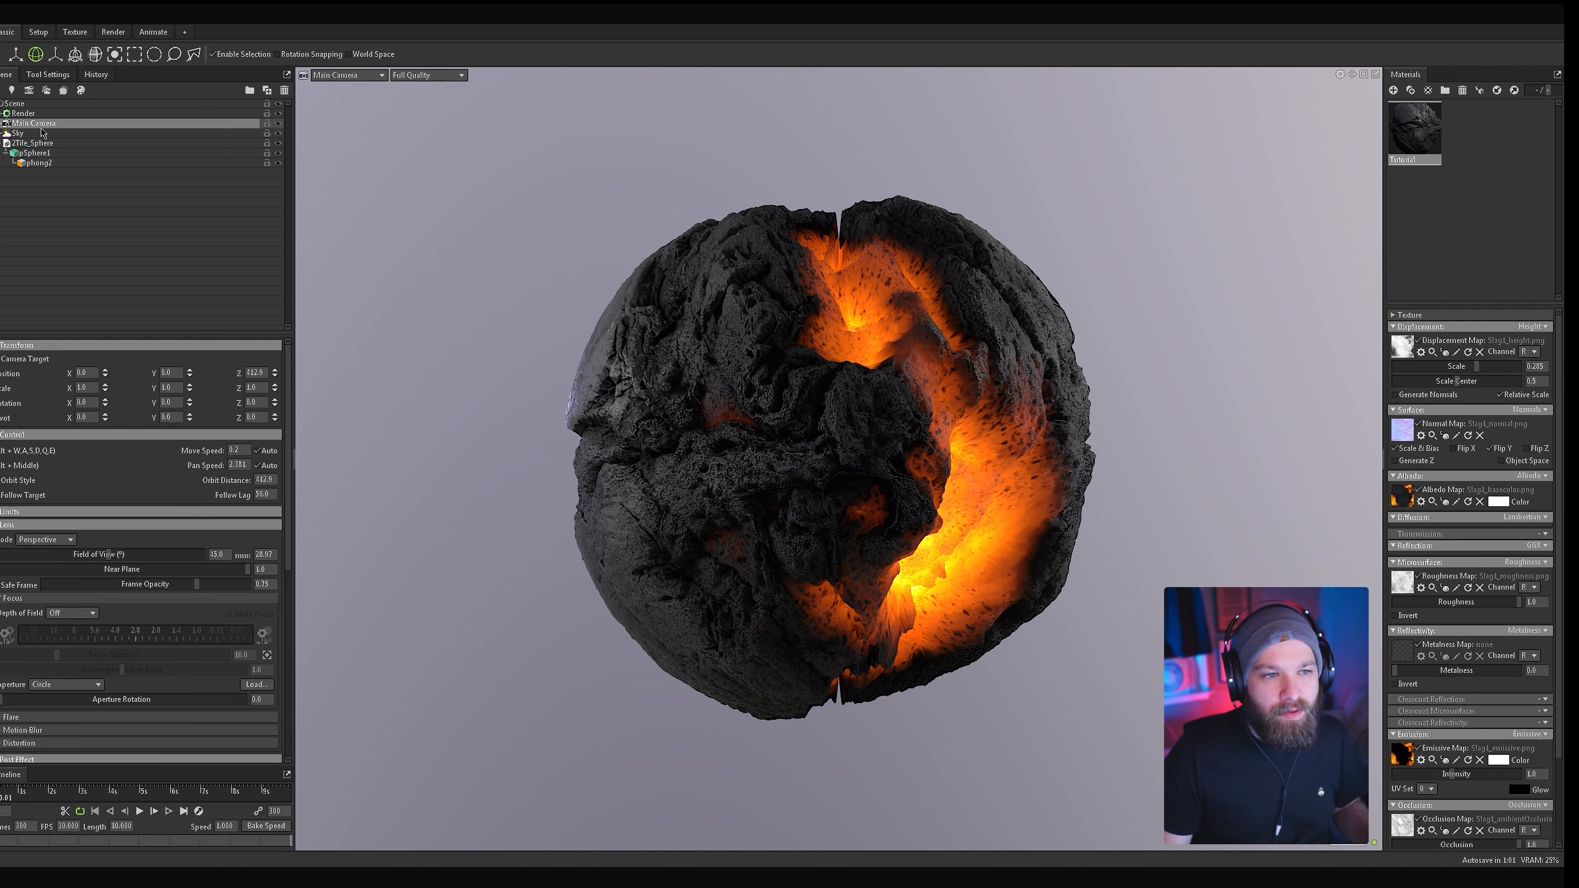
pyautogui.moveTo(109, 554); pyautogui.dragTo(97, 555)
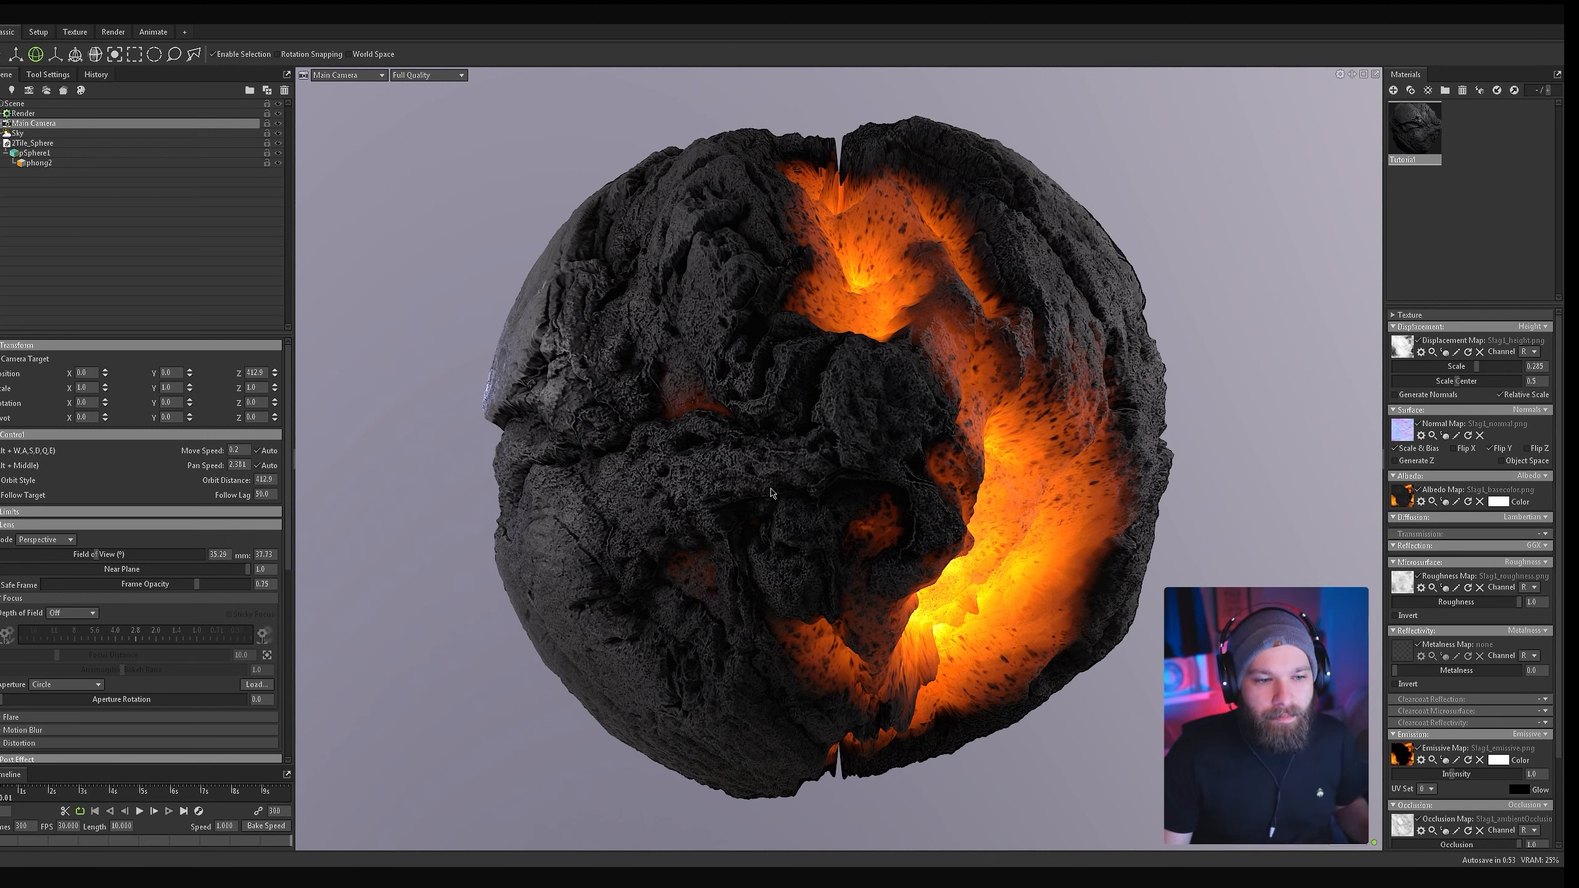
pyautogui.click(219, 555)
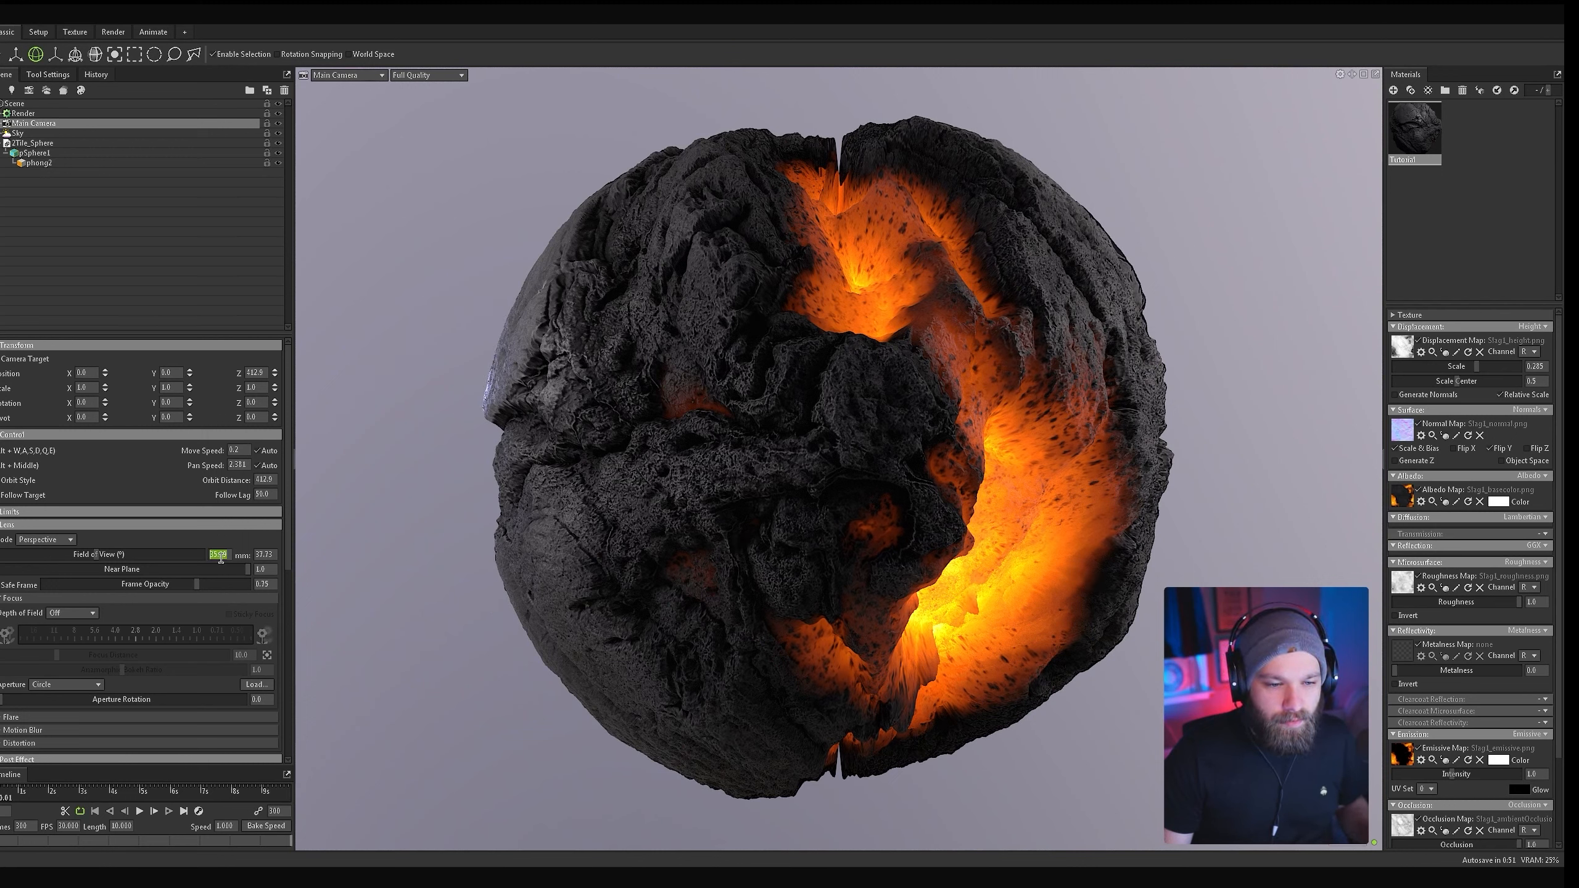
pyautogui.write('45')
pyautogui.press('Return')
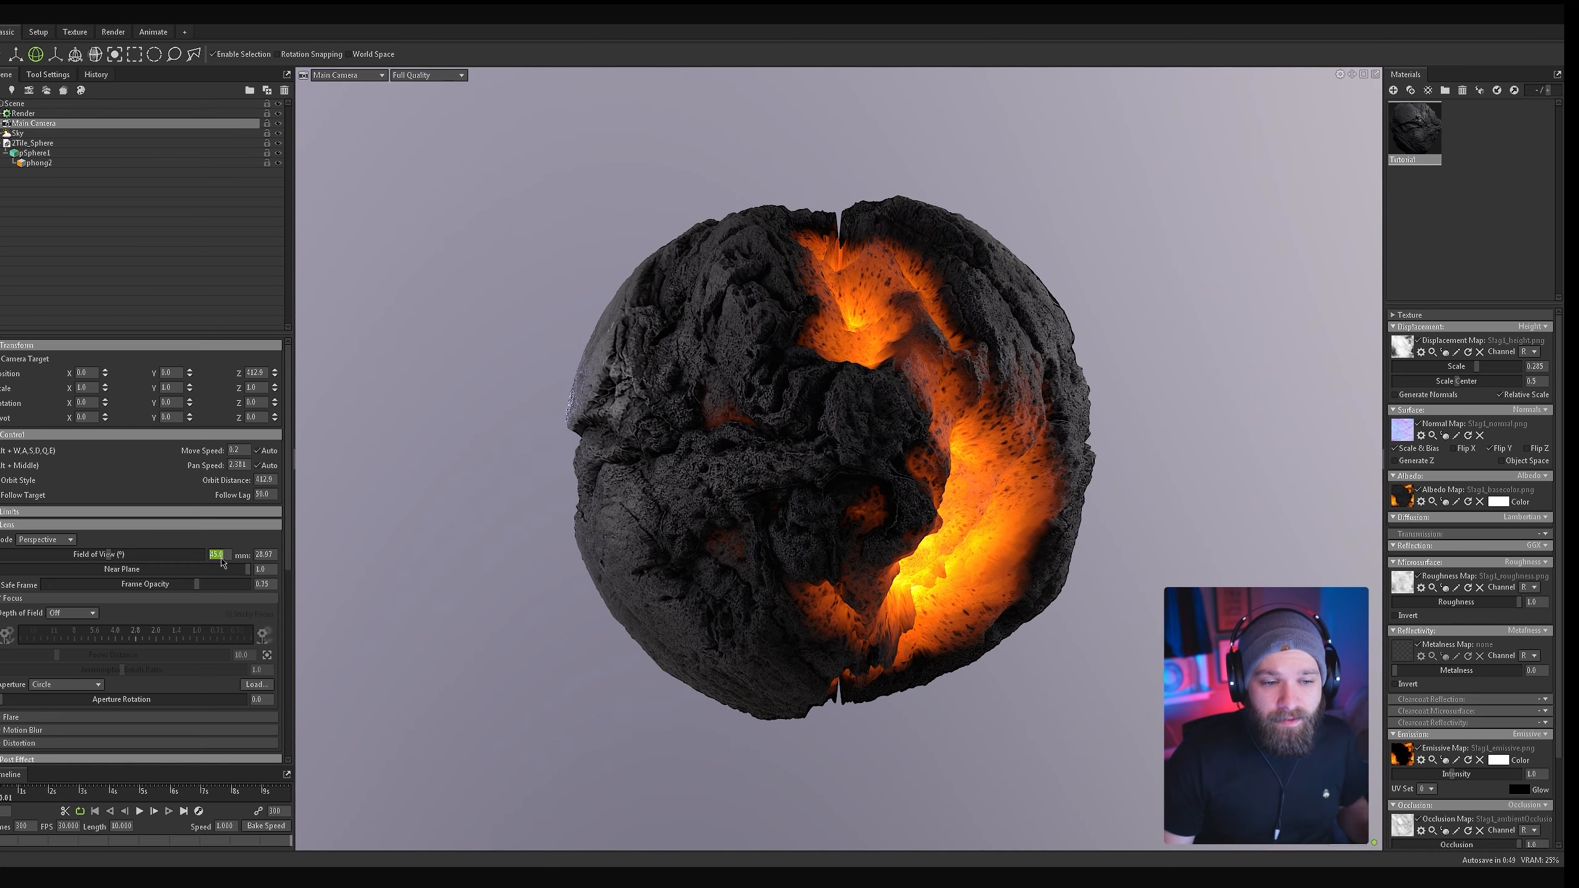
pyautogui.write('60')
pyautogui.press('Return')
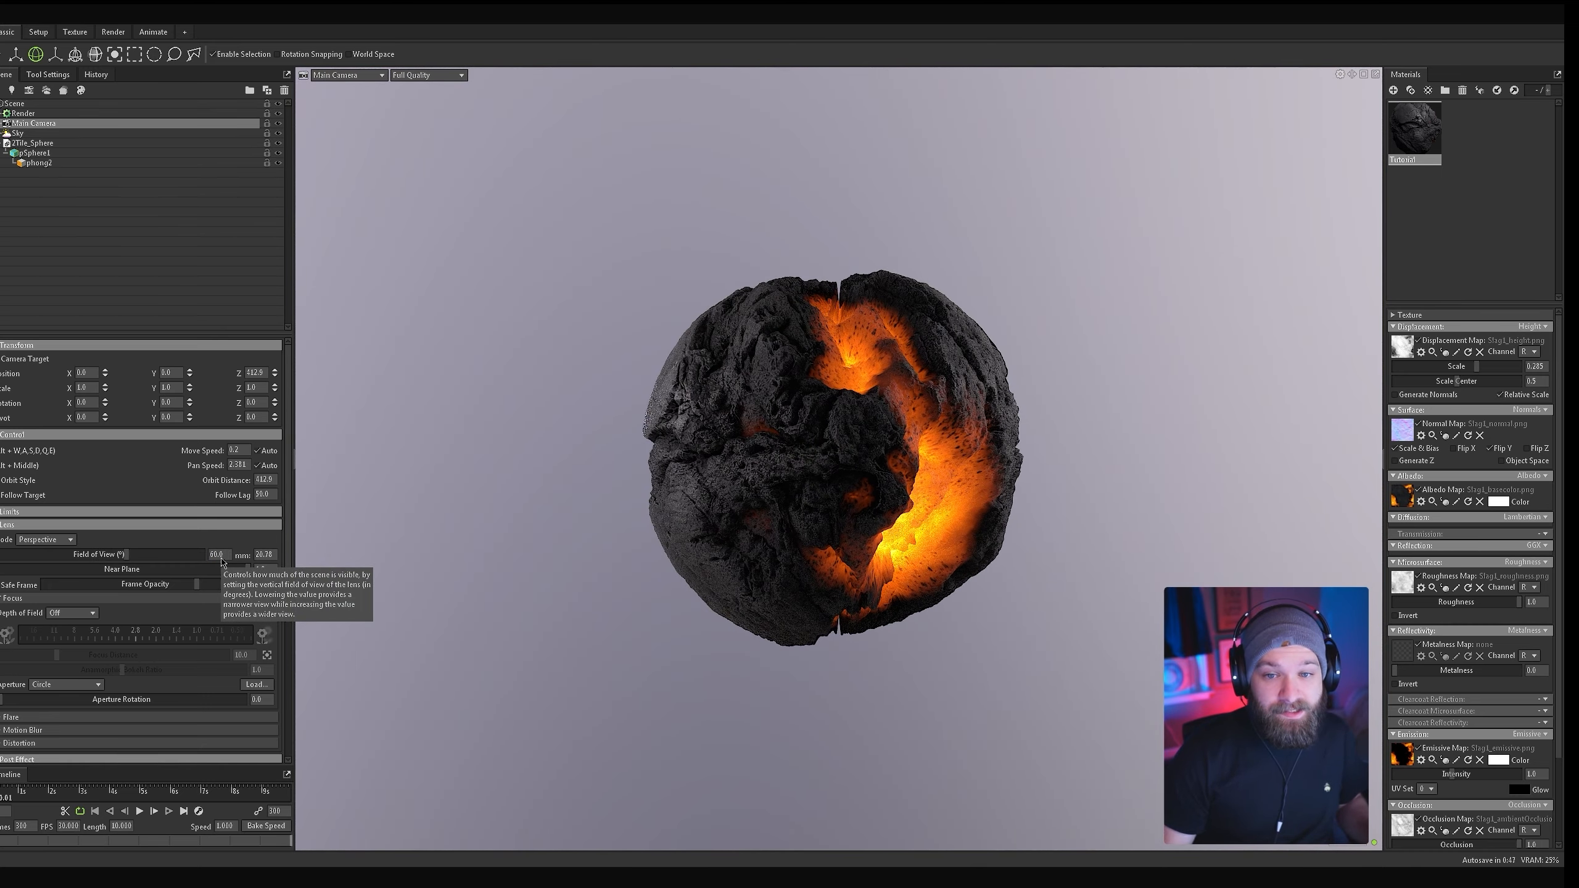
pyautogui.scroll(5, 1046, 500)
pyautogui.scroll(1, 1046, 499)
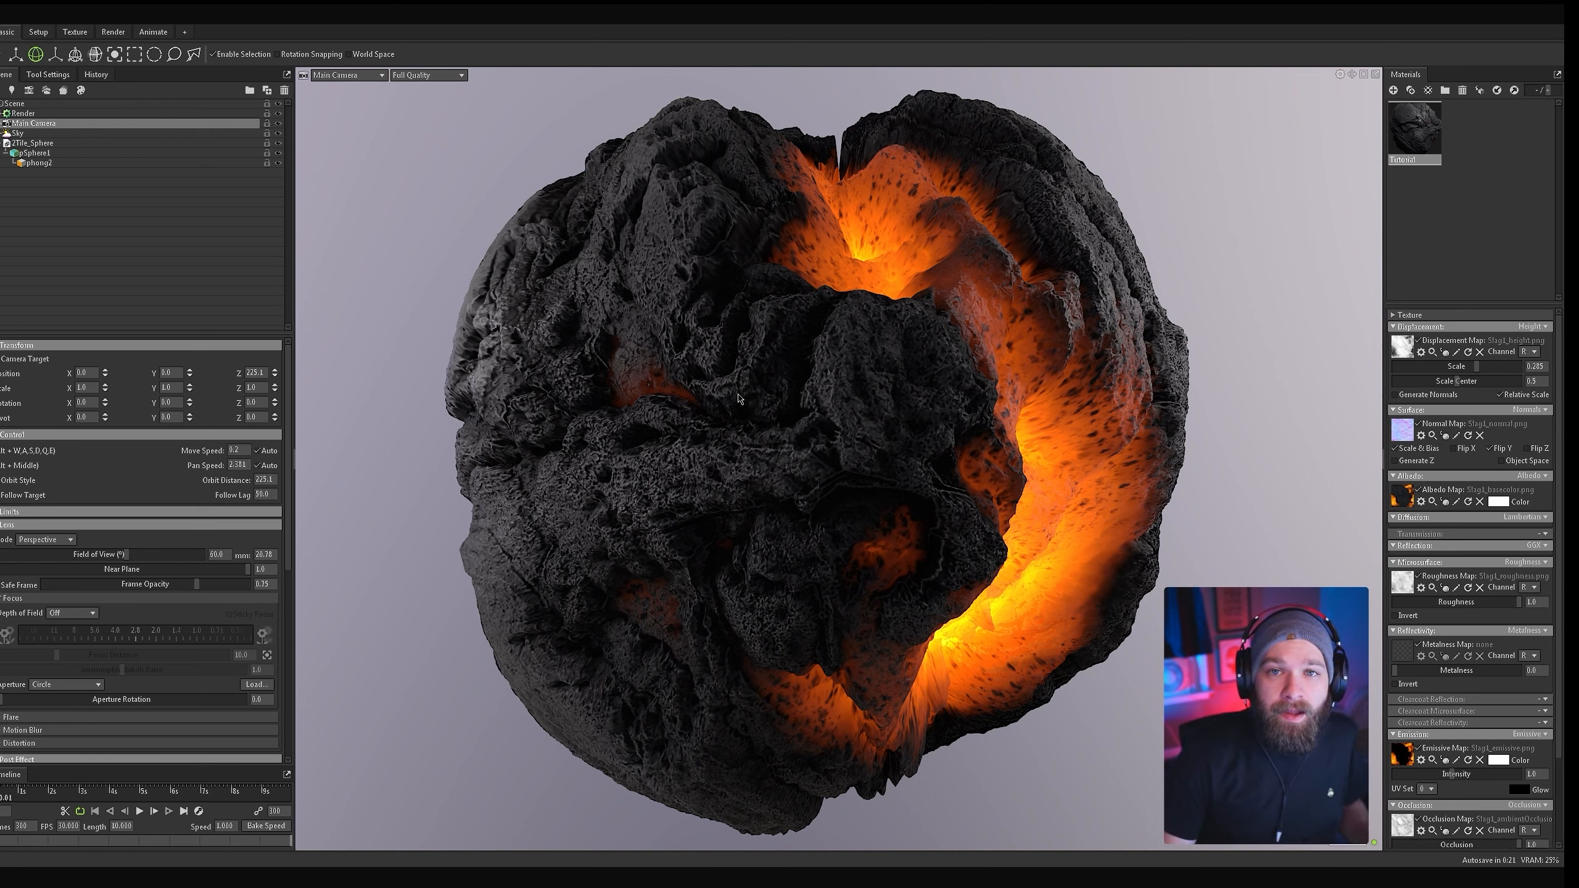
# Step: Set the Tutorial material's texture tiling to 2.0 and lower its displacement scale
pyautogui.click(1408, 314)
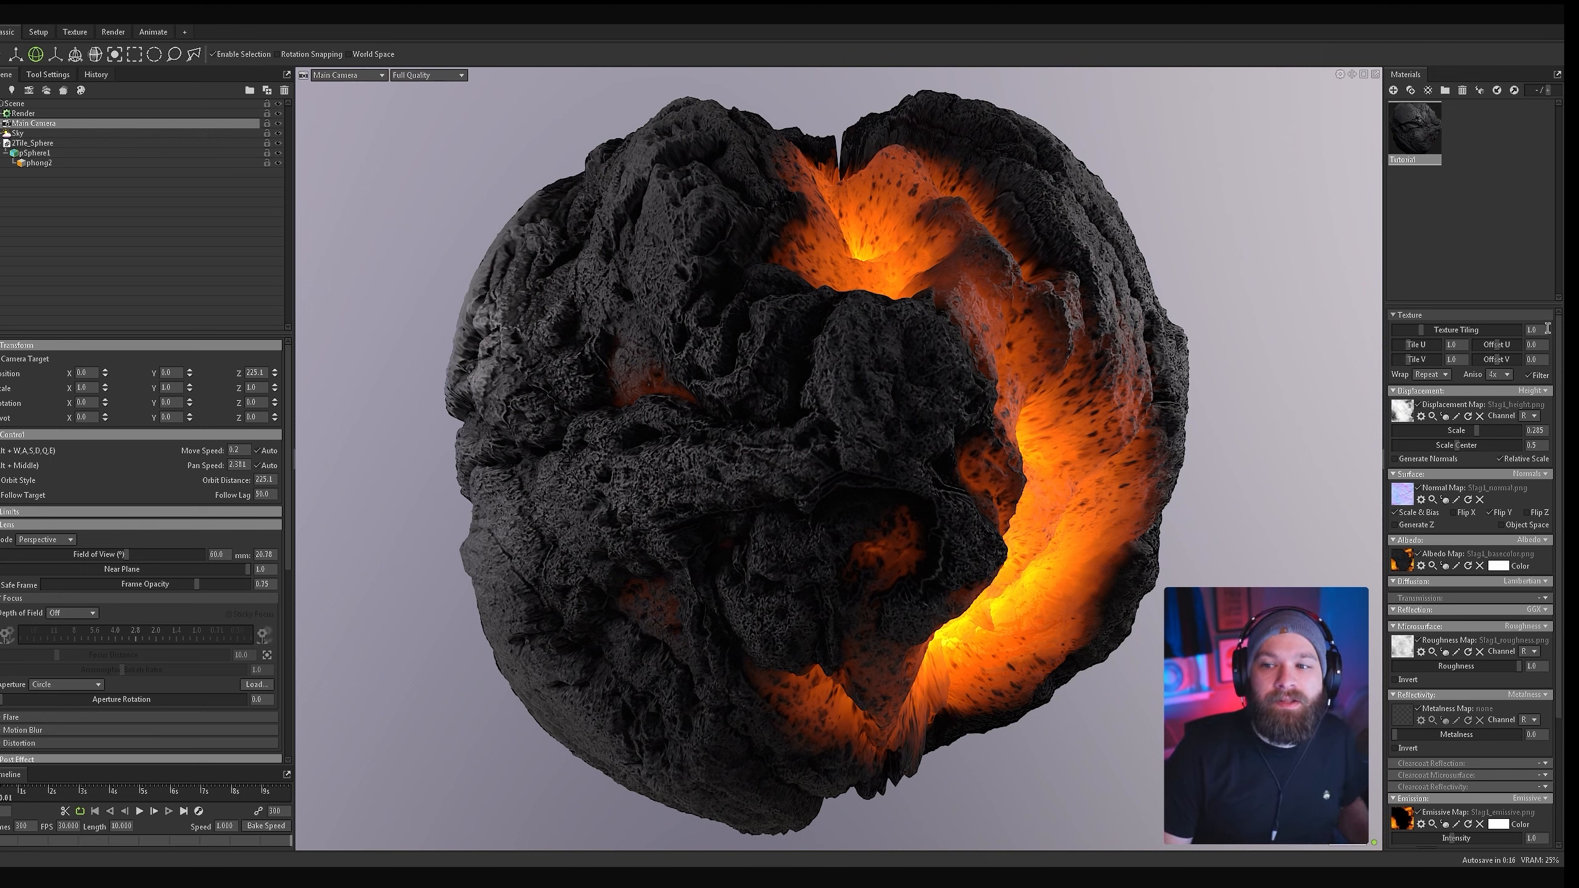
pyautogui.click(1395, 315)
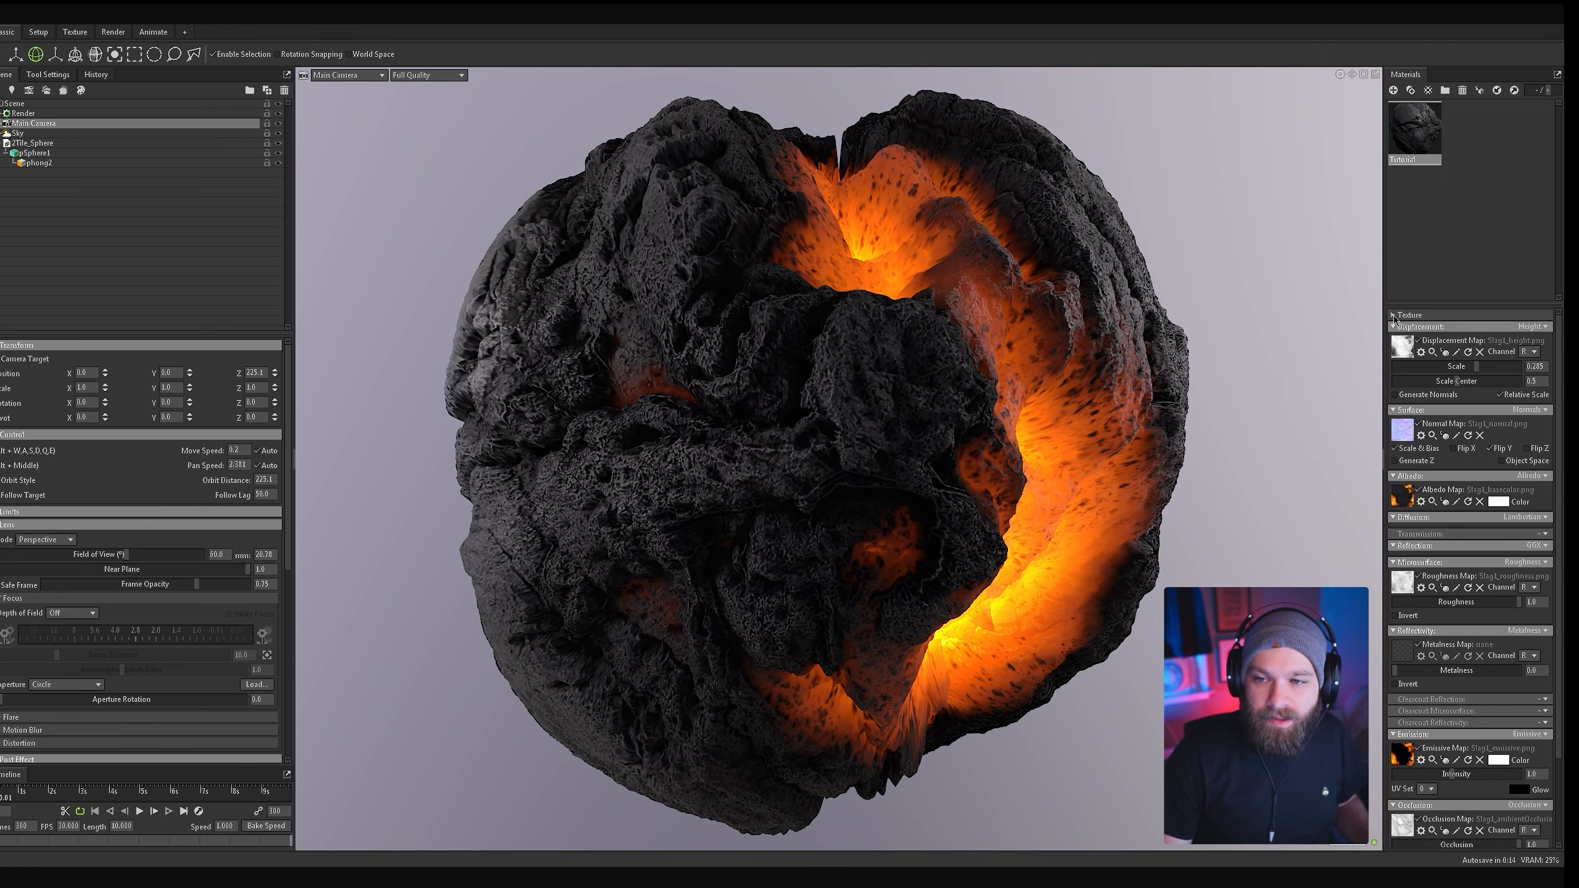
pyautogui.click(1395, 315)
pyautogui.doubleClick(1539, 326)
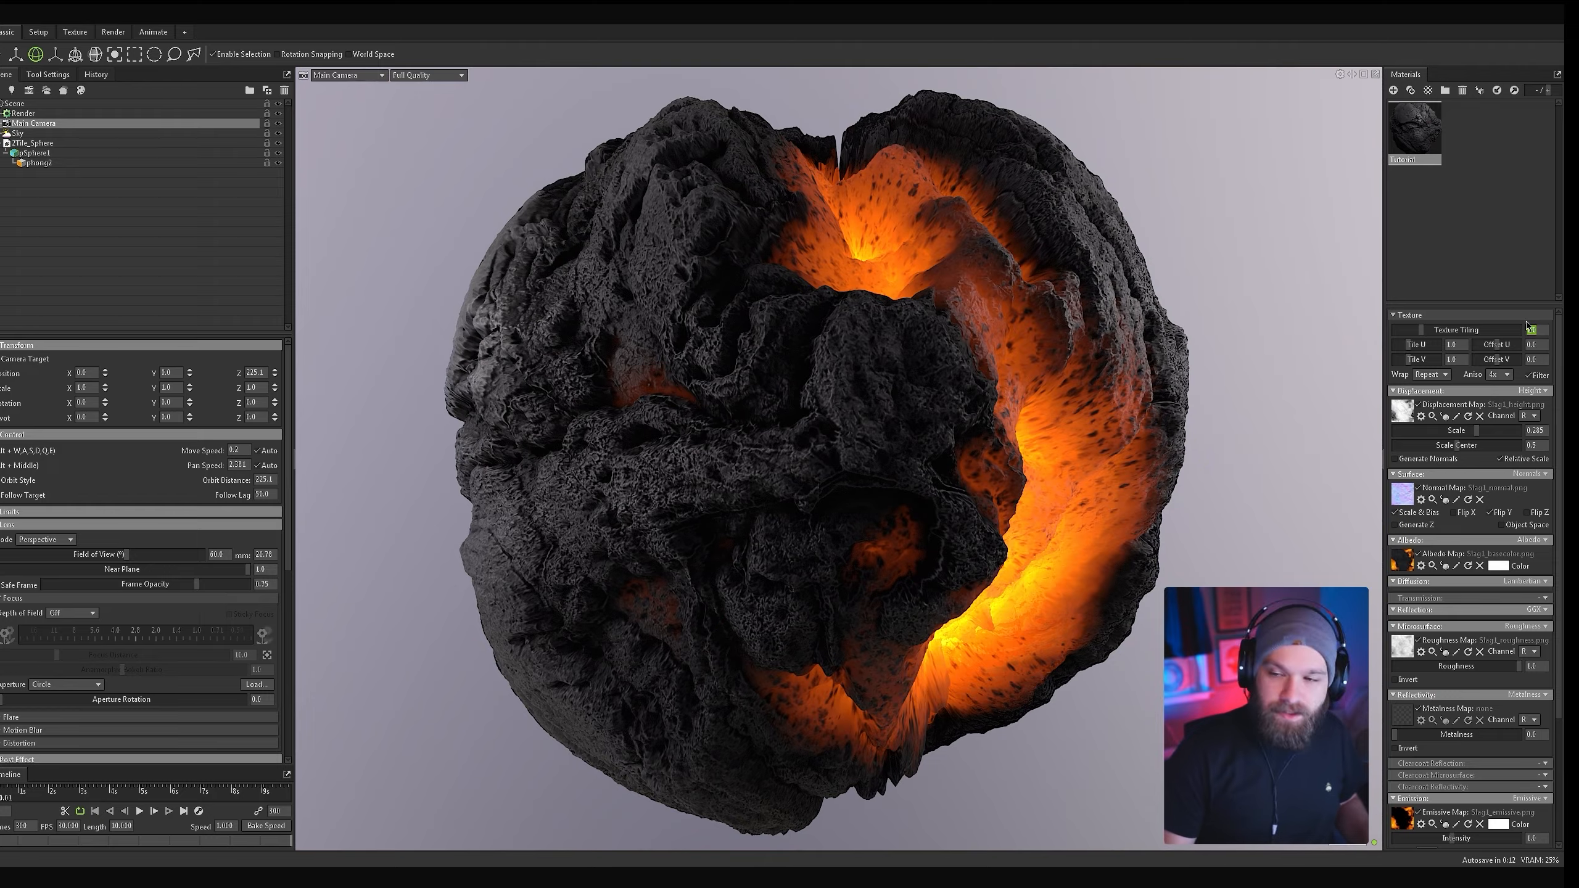
pyautogui.write('20')
pyautogui.press('Return')
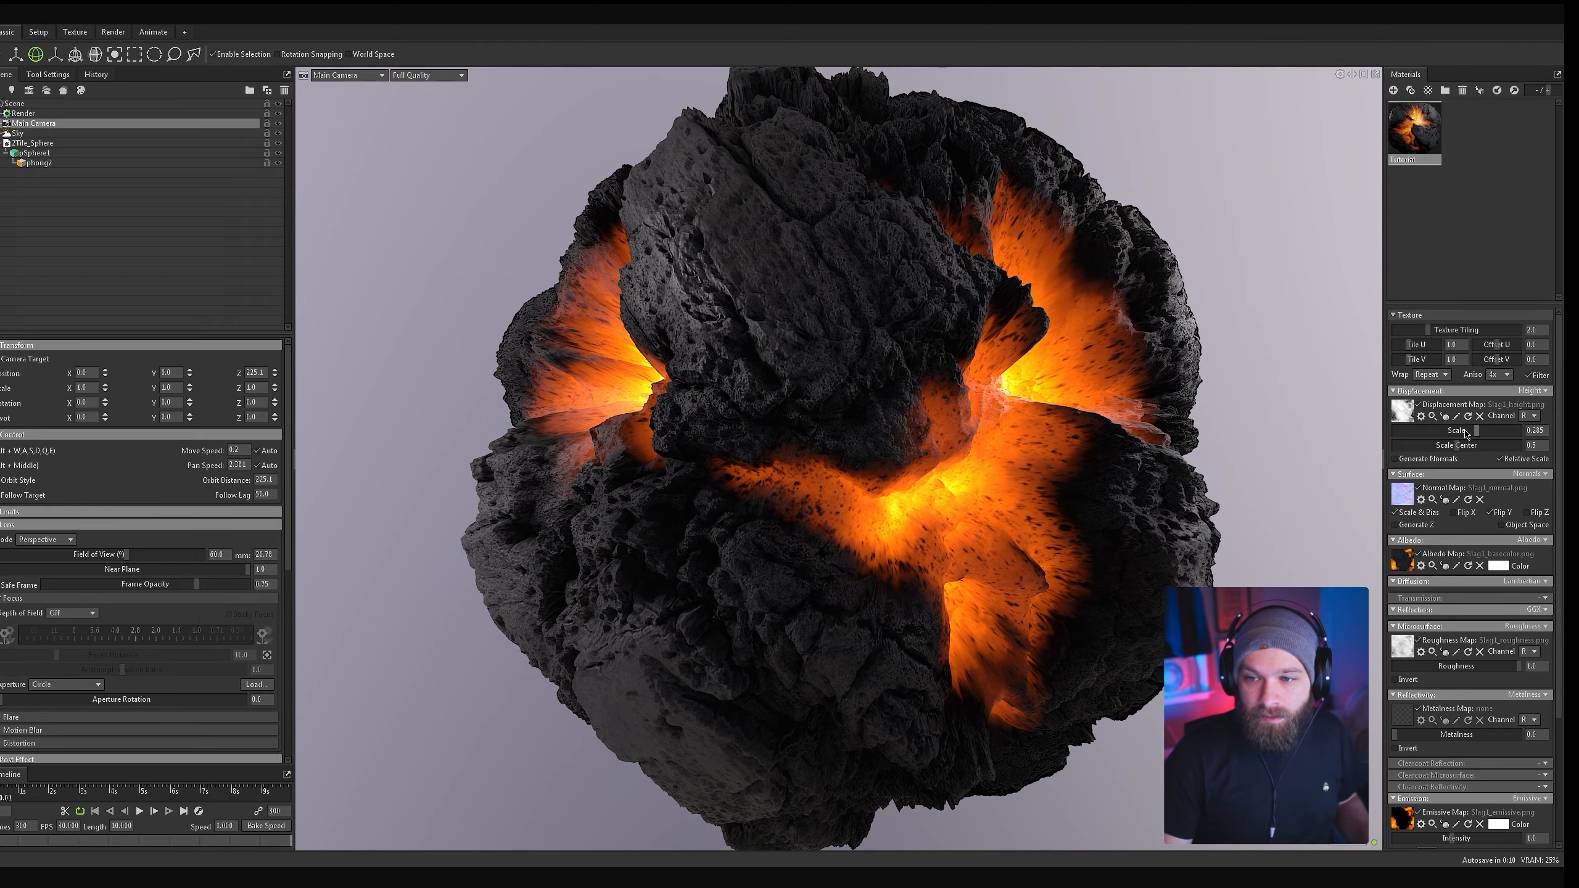
pyautogui.moveTo(1477, 430); pyautogui.dragTo(1452, 431)
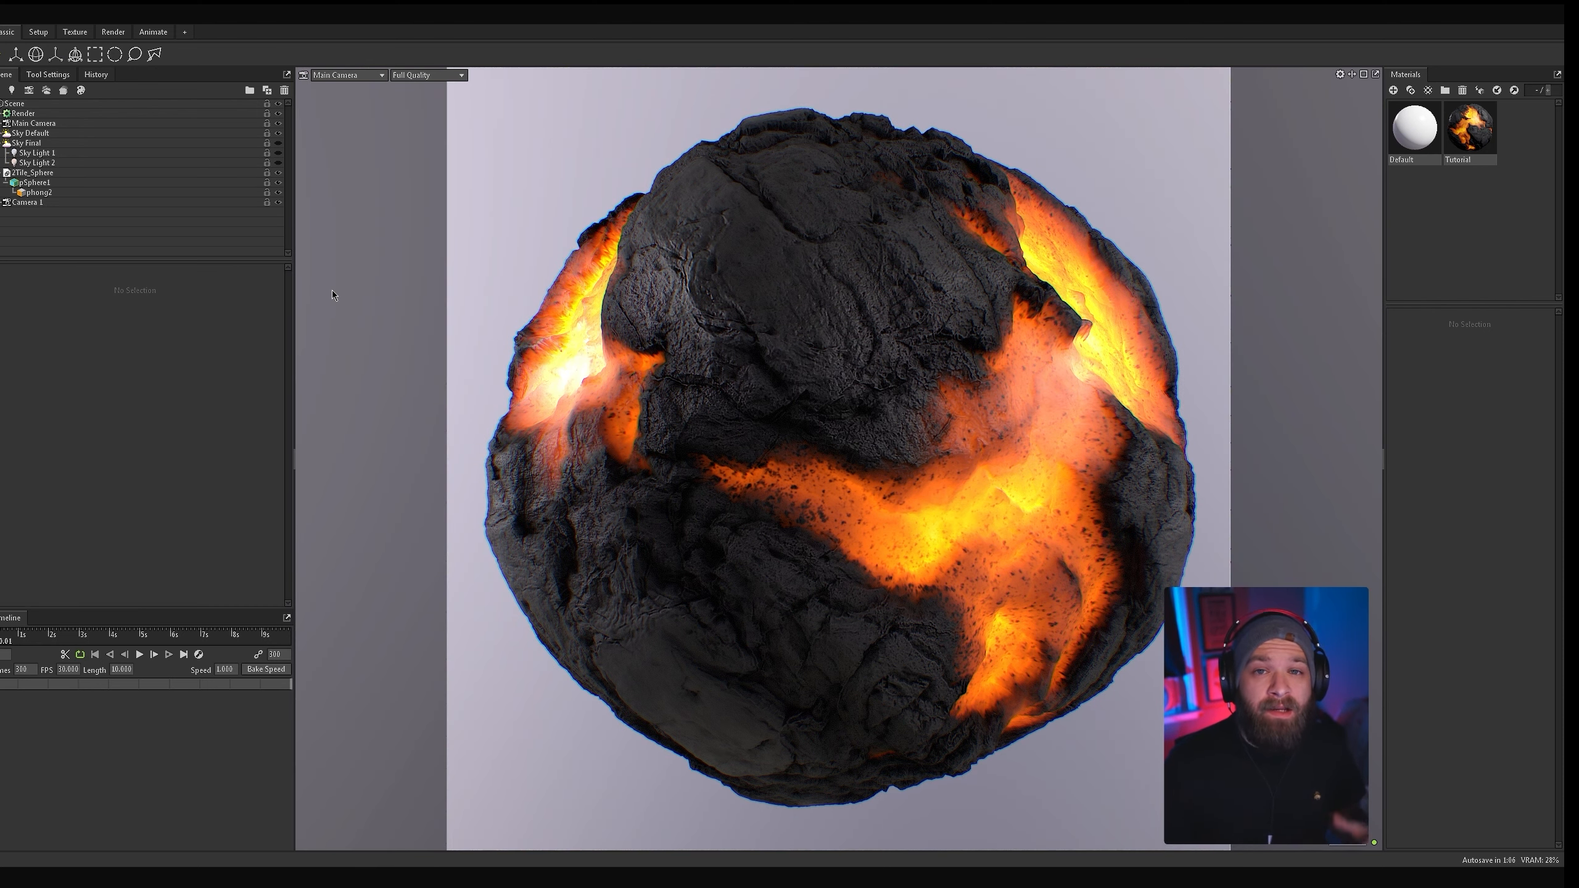
# Step: Load the Alley Shuttered sky preset from the library into Sky Default
pyautogui.click(31, 134)
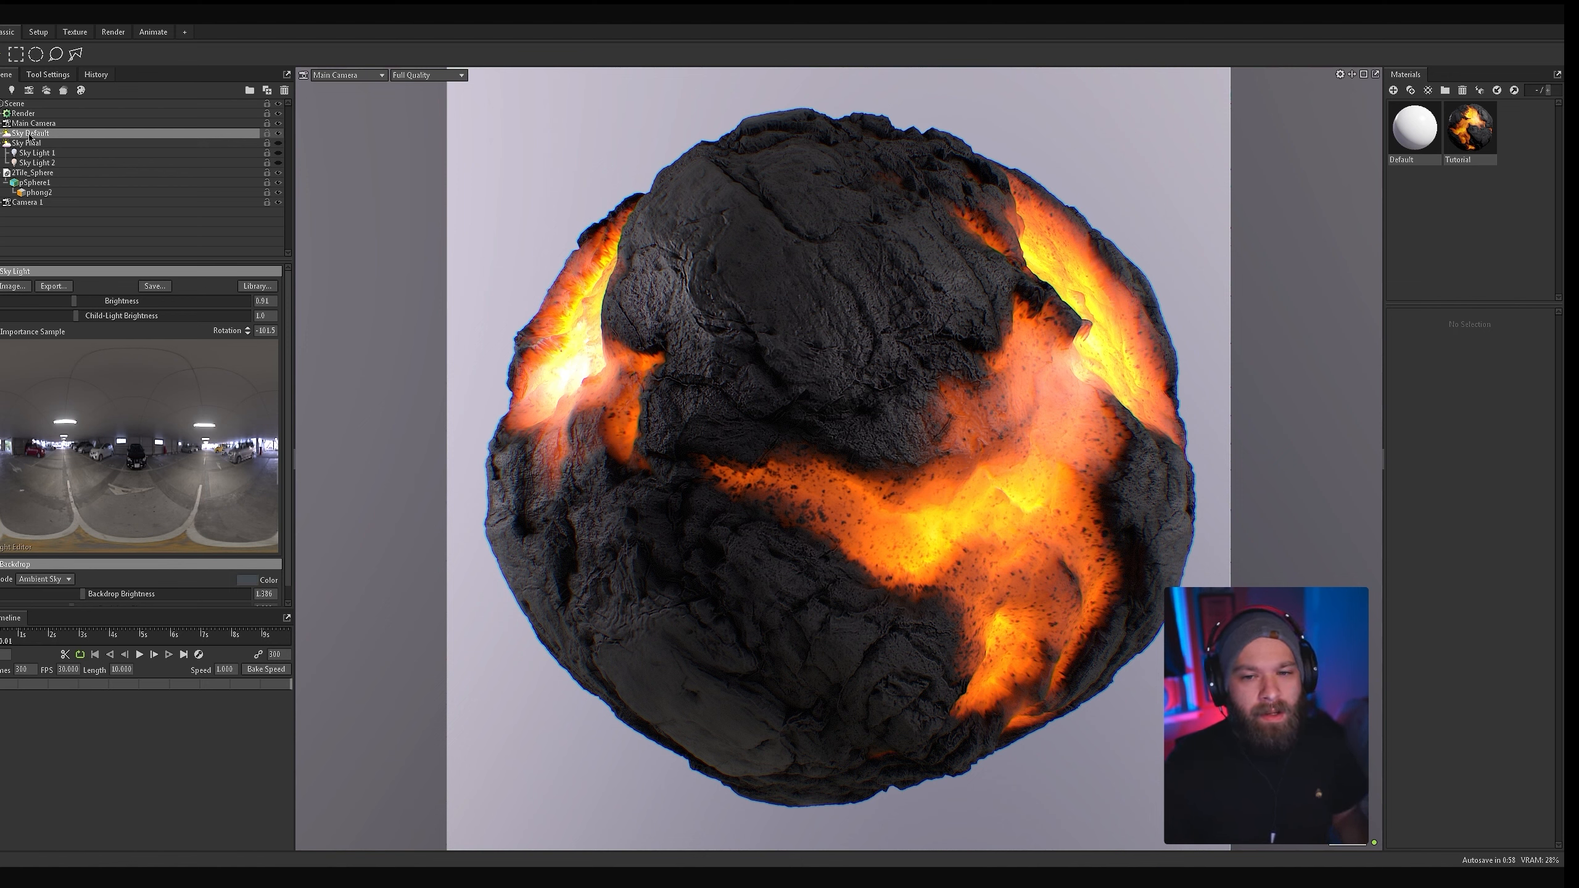
pyautogui.click(263, 288)
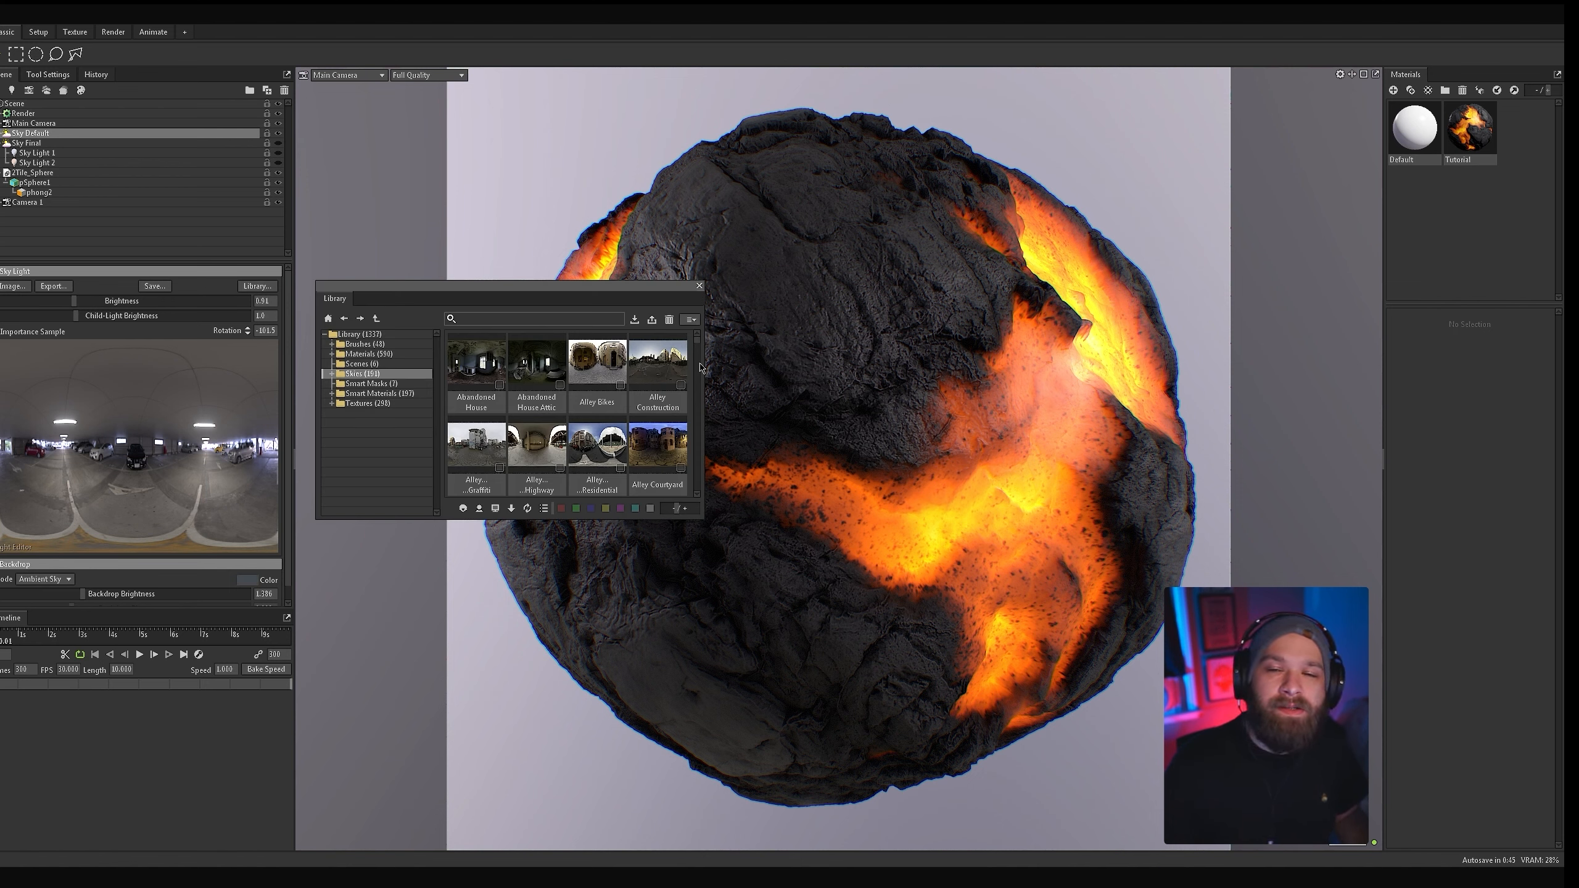
pyautogui.scroll(-1, 635, 407)
pyautogui.scroll(-2, 636, 408)
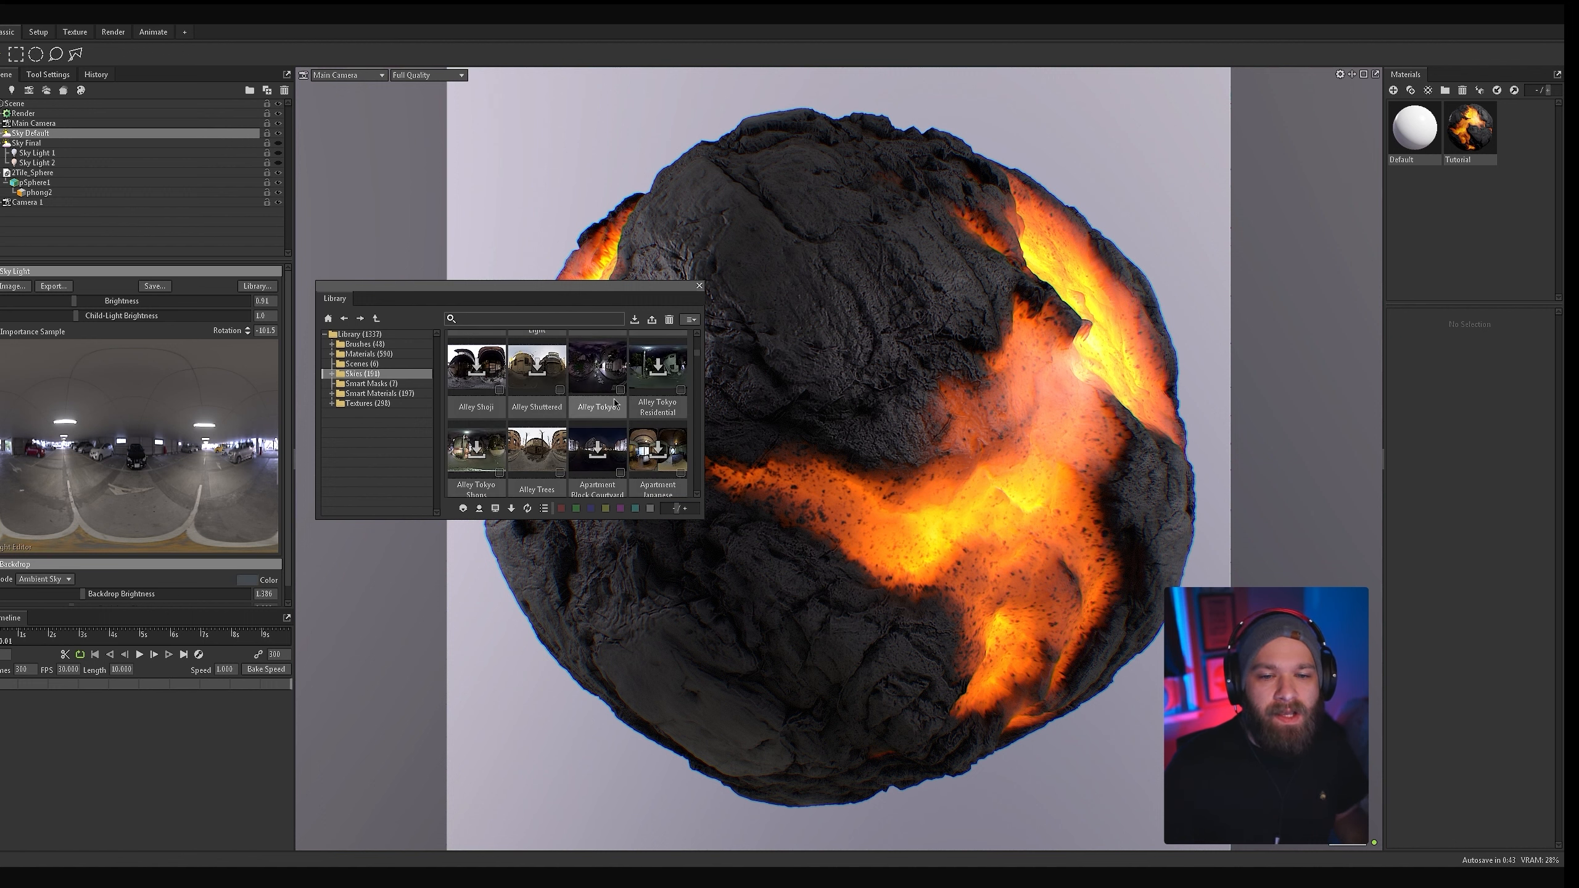
pyautogui.click(531, 373)
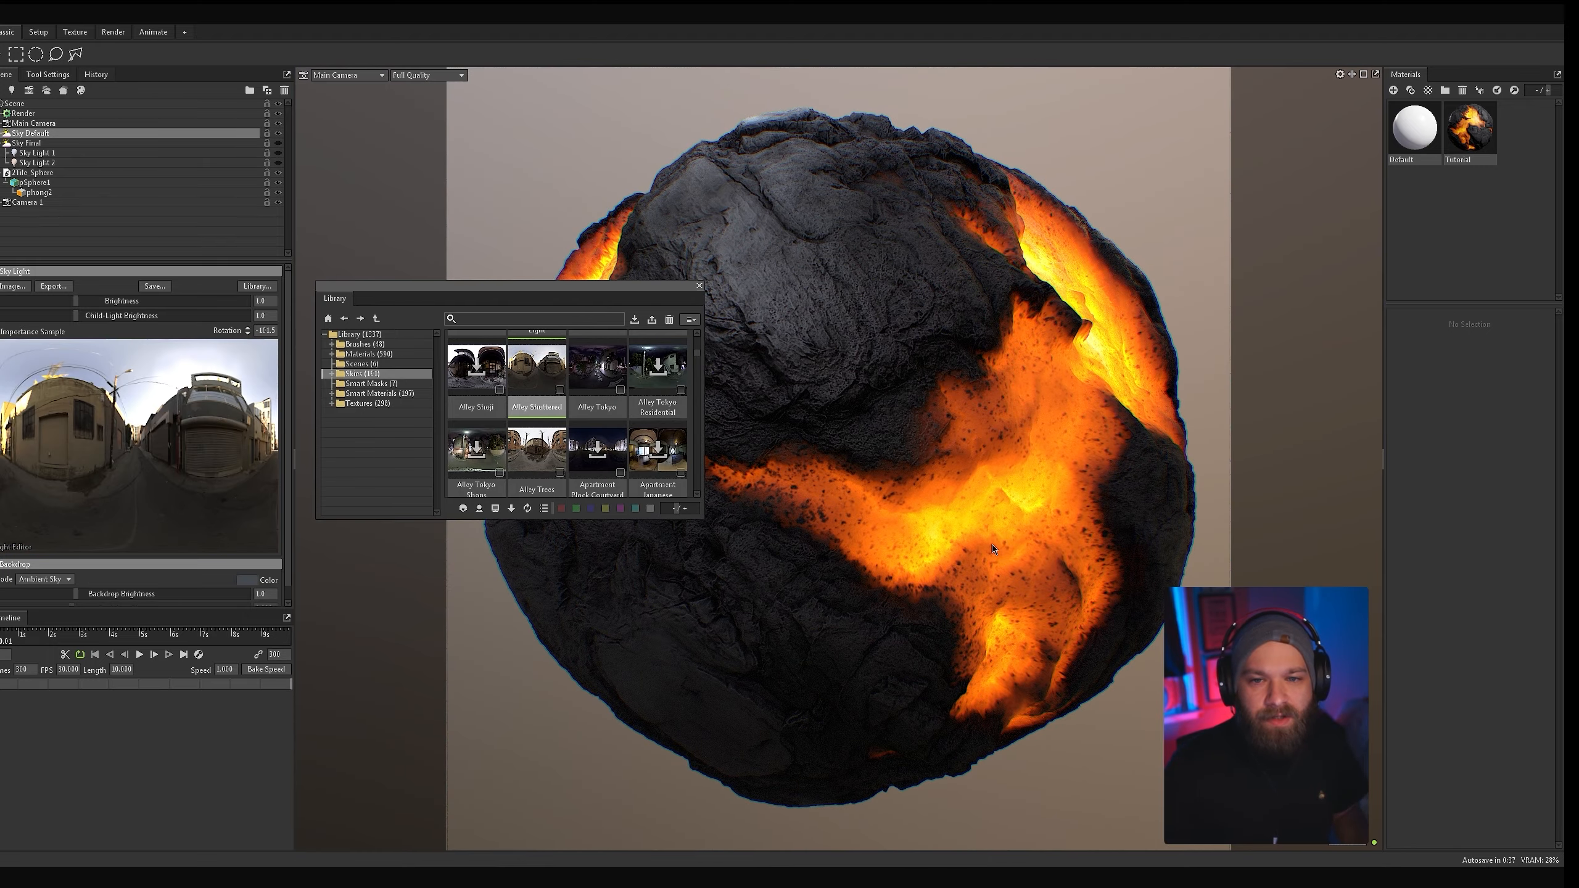
# Step: Rotate the environment lighting slightly and add a child sky light in the bright sky area of the panorama
pyautogui.keyDown('shift'); pyautogui.moveTo(992, 544); pyautogui.dragTo(977, 470); pyautogui.keyUp('shift')
pyautogui.click(142, 361)
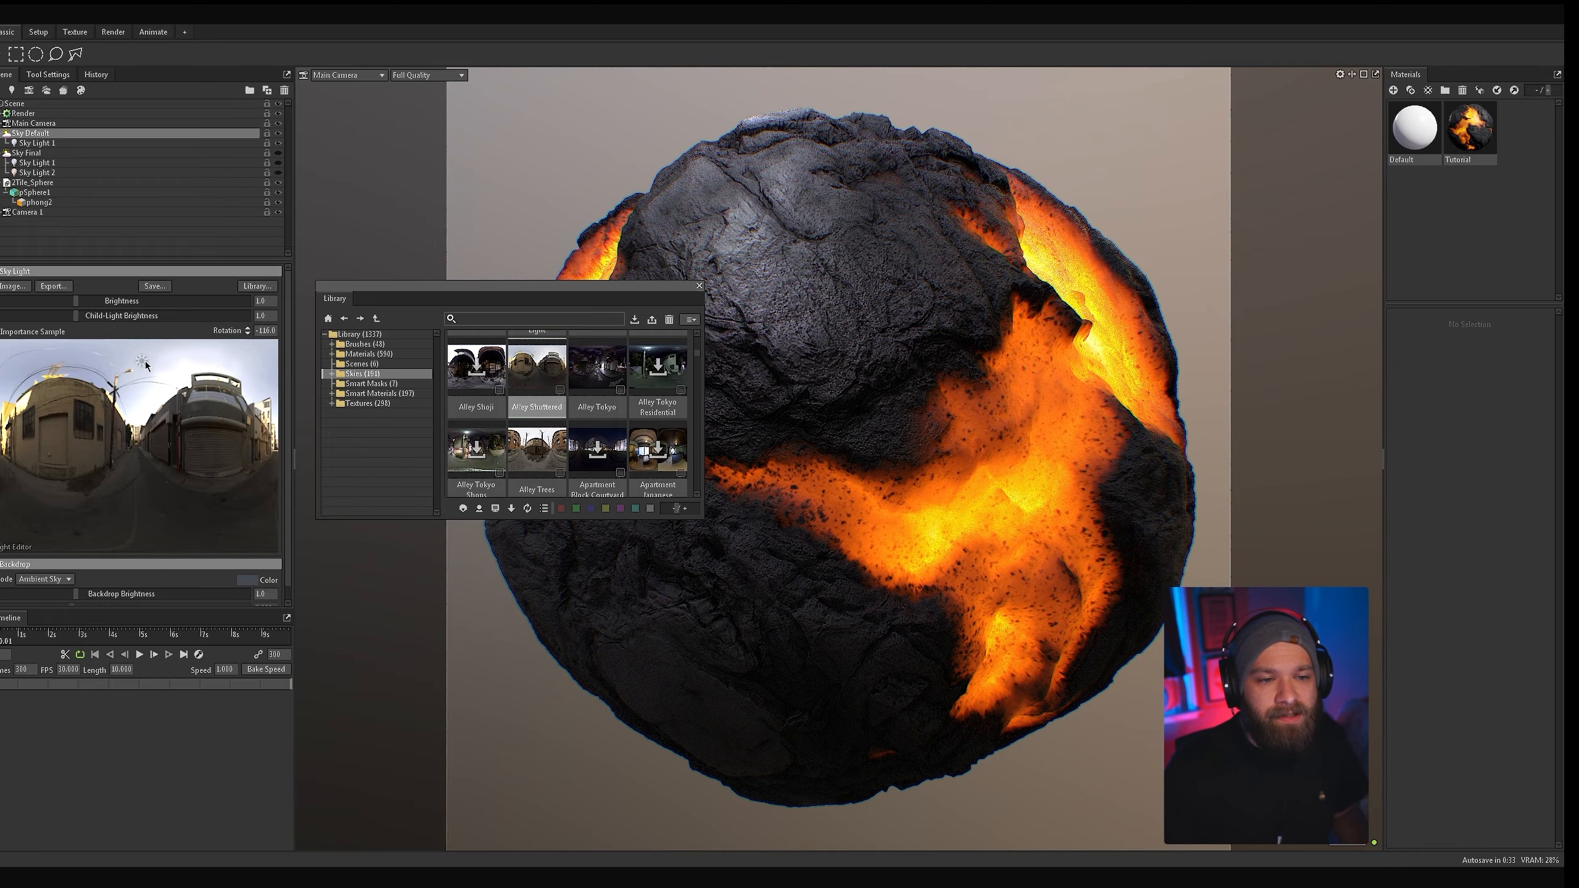
pyautogui.click(700, 286)
# Step: Rotate the environment lighting around the lava sphere until the highlight falls on the upper-left part of the rock
pyautogui.keyDown('shift'); pyautogui.moveTo(758, 365); pyautogui.dragTo(855, 395); pyautogui.keyUp('shift')
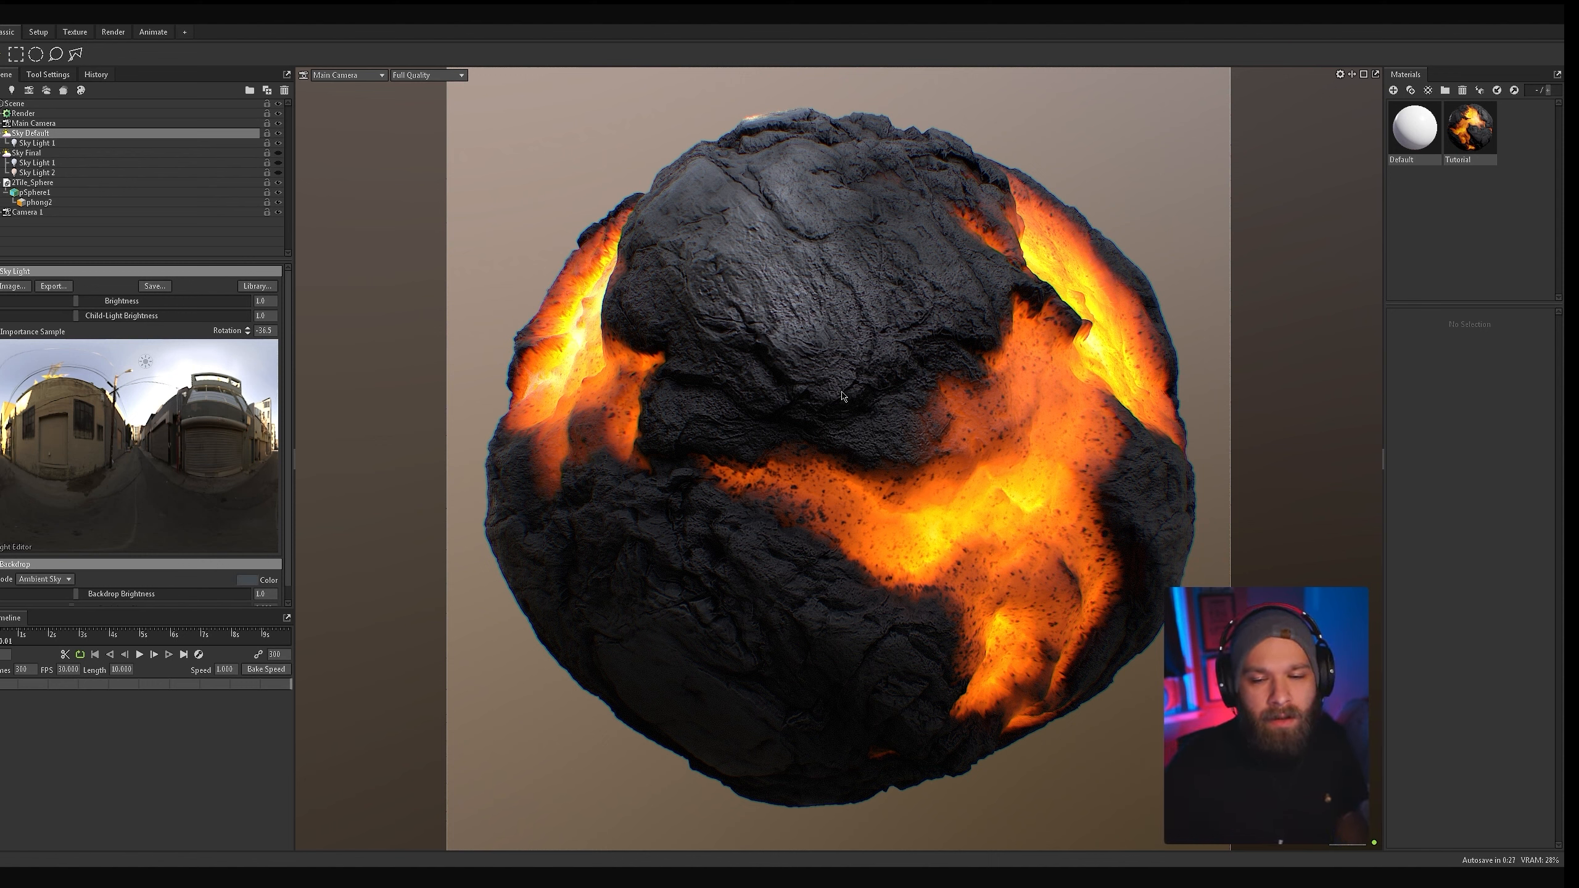
pyautogui.click(797, 364)
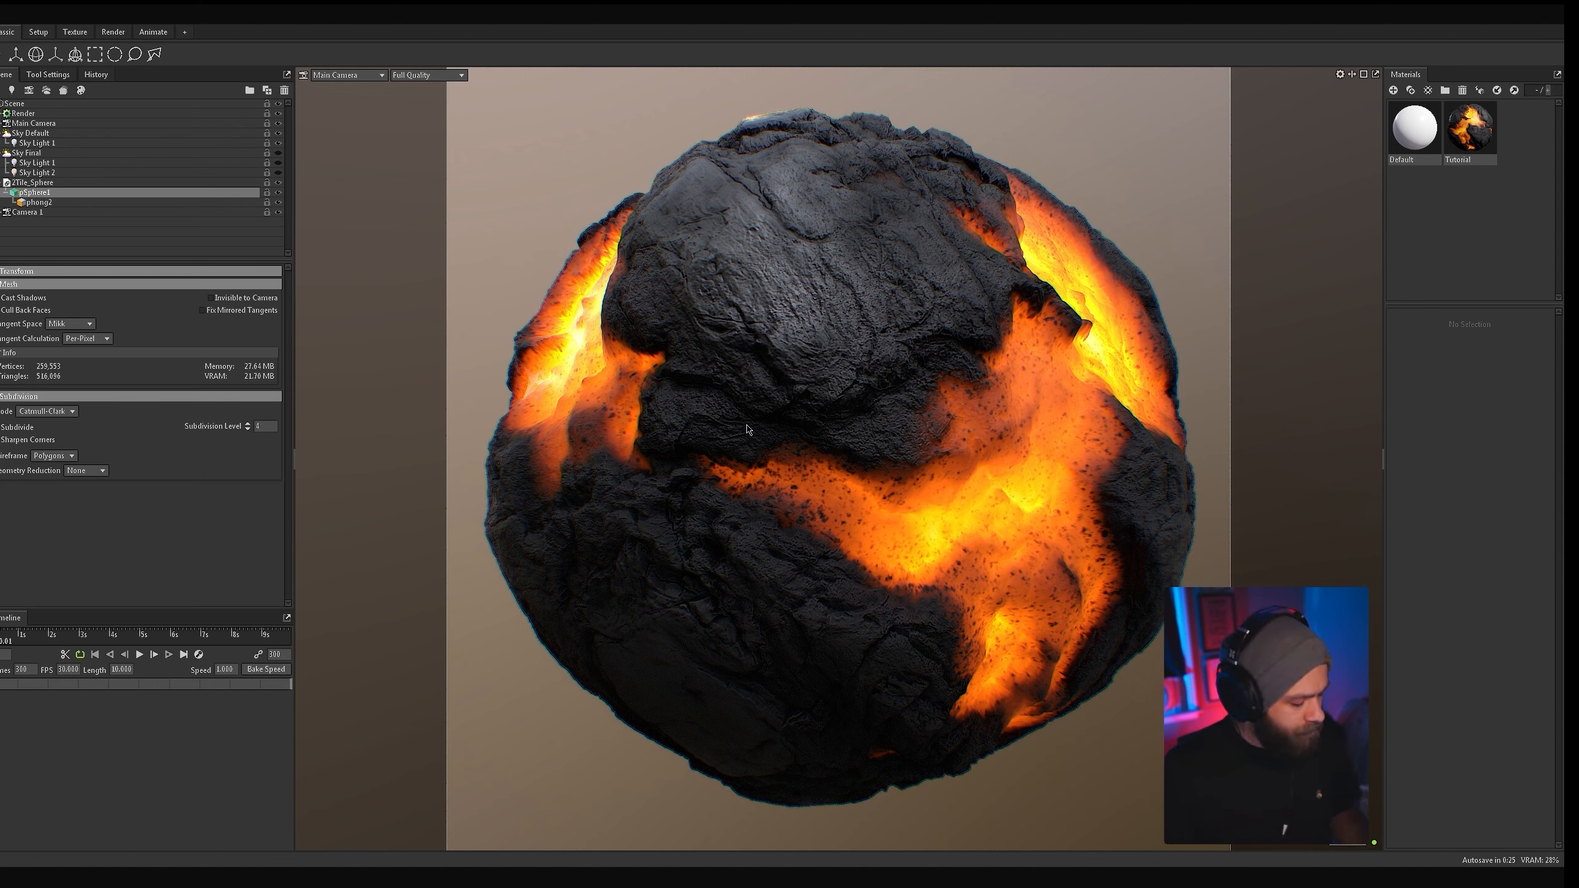
pyautogui.keyDown('shift'); pyautogui.moveTo(806, 396); pyautogui.dragTo(1105, 370); pyautogui.keyUp('shift')
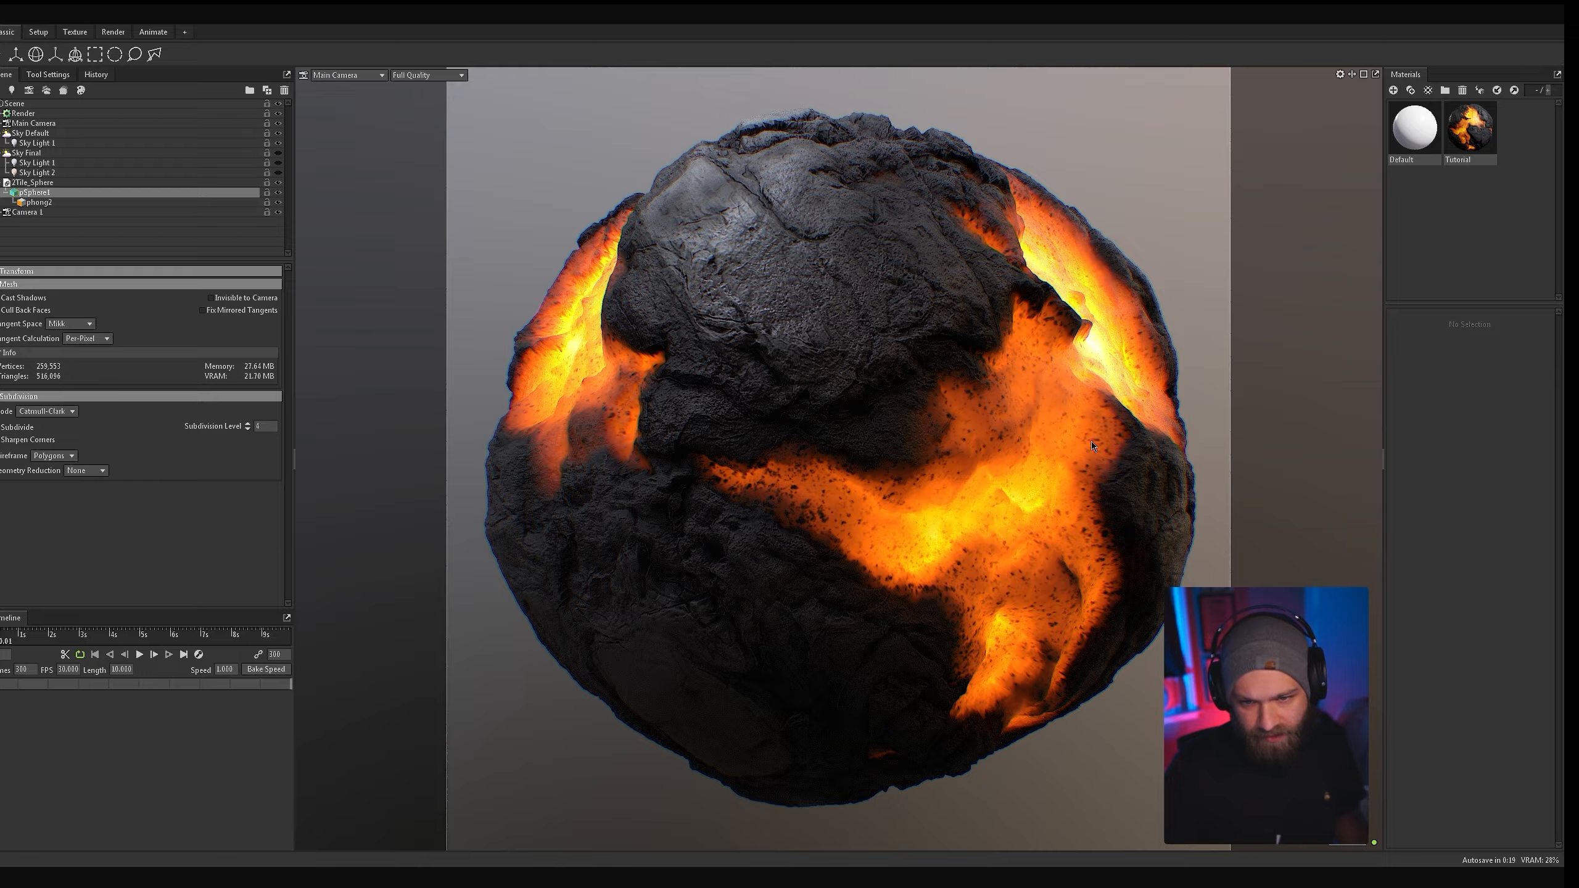
pyautogui.keyDown('shift'); pyautogui.moveTo(1071, 465); pyautogui.dragTo(646, 291); pyautogui.keyUp('shift')
pyautogui.keyDown('shift'); pyautogui.moveTo(682, 112); pyautogui.dragTo(1232, 273); pyautogui.keyUp('shift')
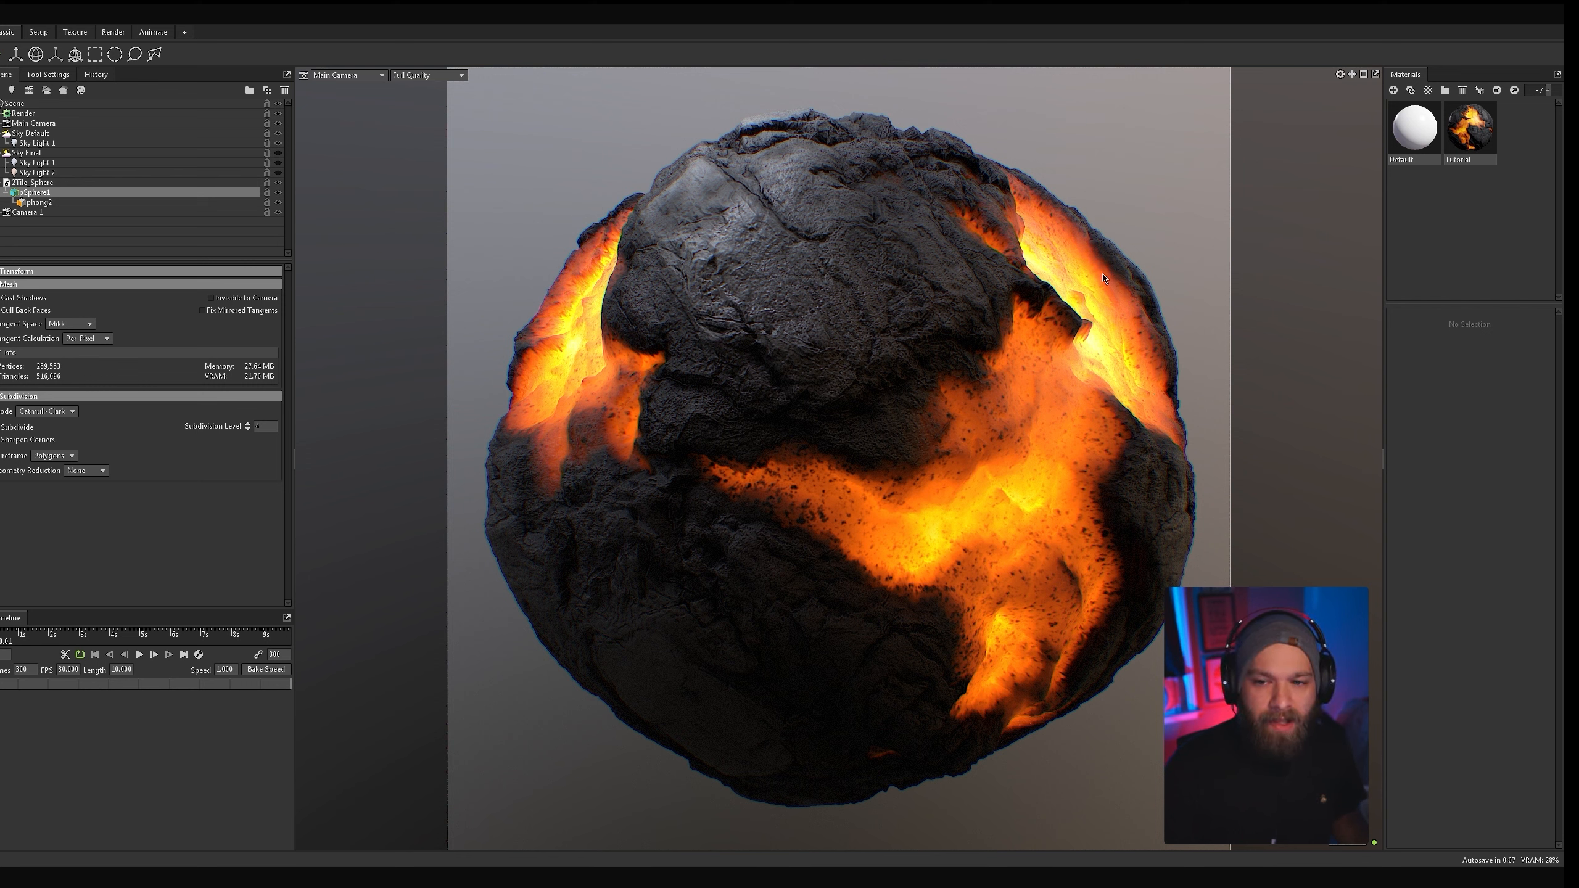
# Step: Raise Sky Default's brightness slightly and turn its two child sky lights back on
pyautogui.click(30, 132)
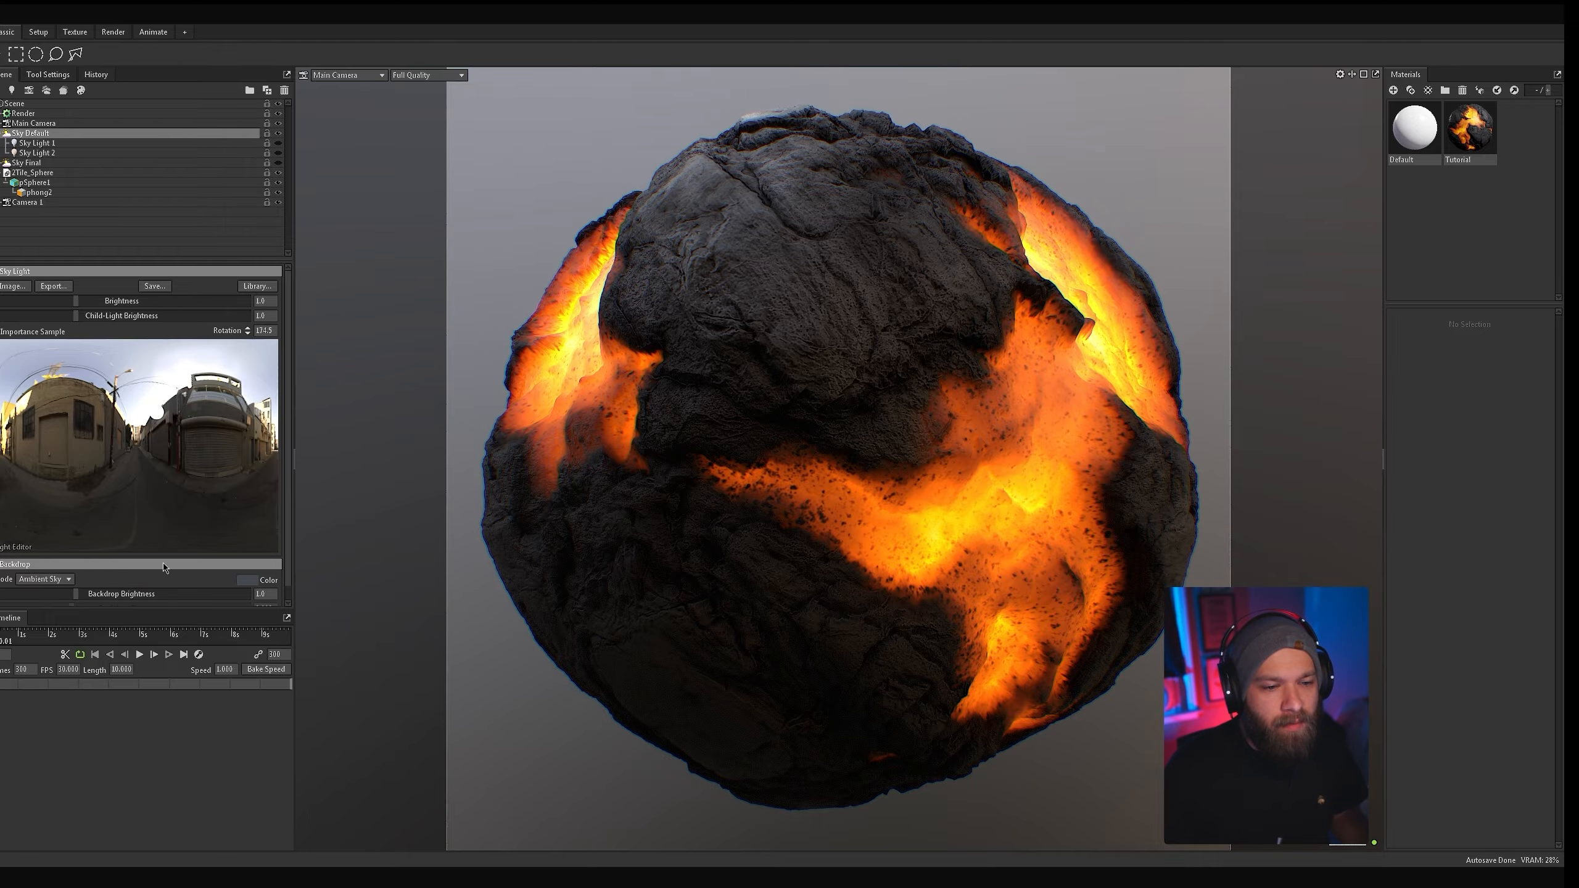
pyautogui.moveTo(76, 301); pyautogui.dragTo(79, 301)
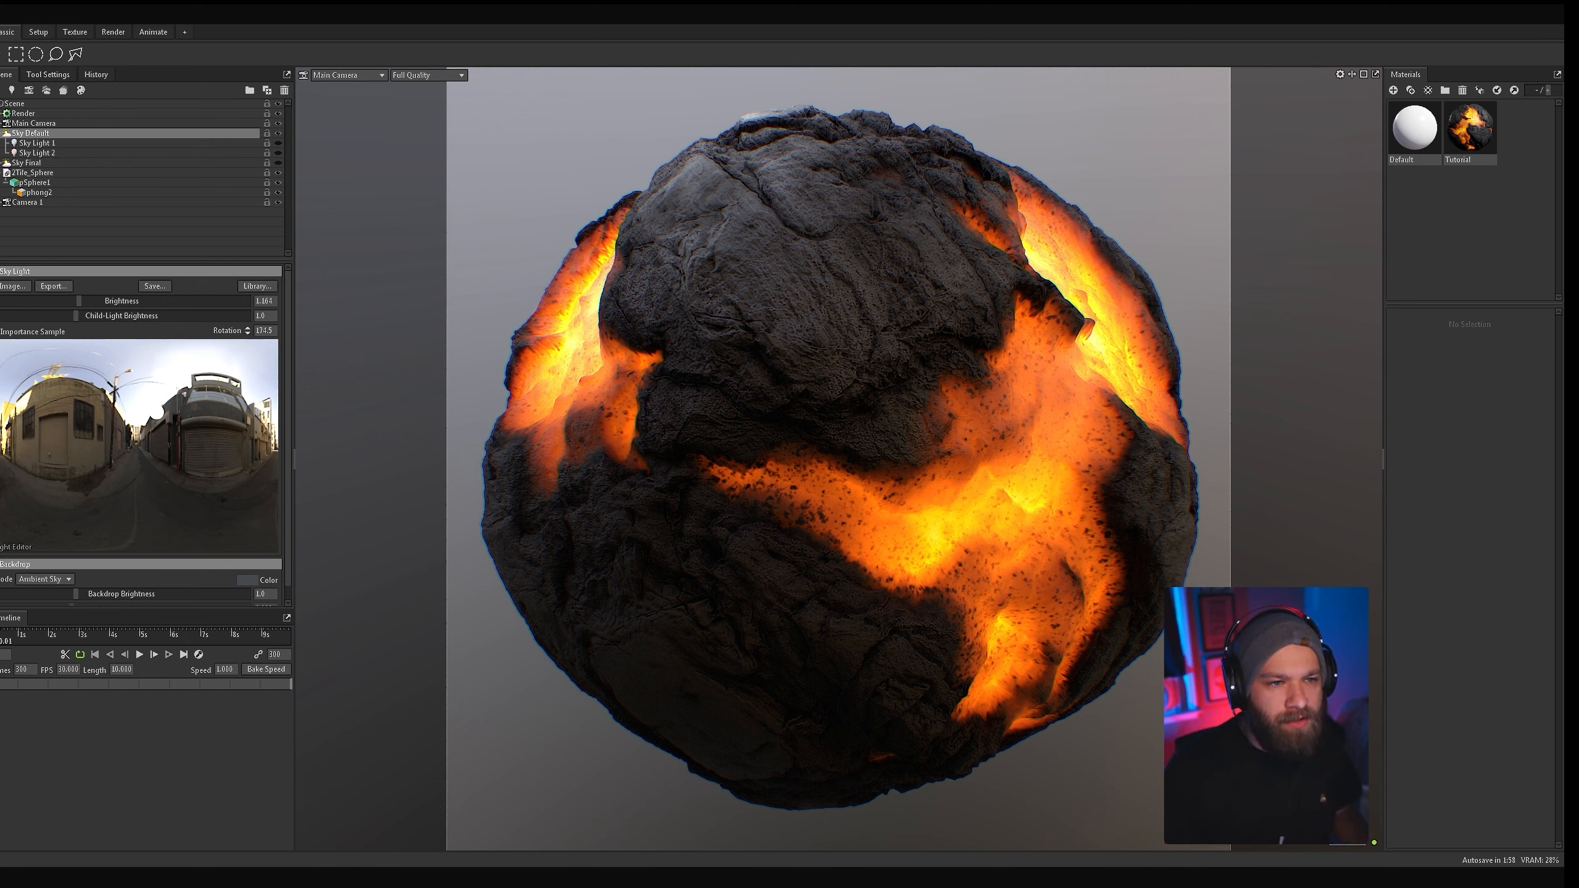
pyautogui.click(84, 144)
pyautogui.click(111, 153)
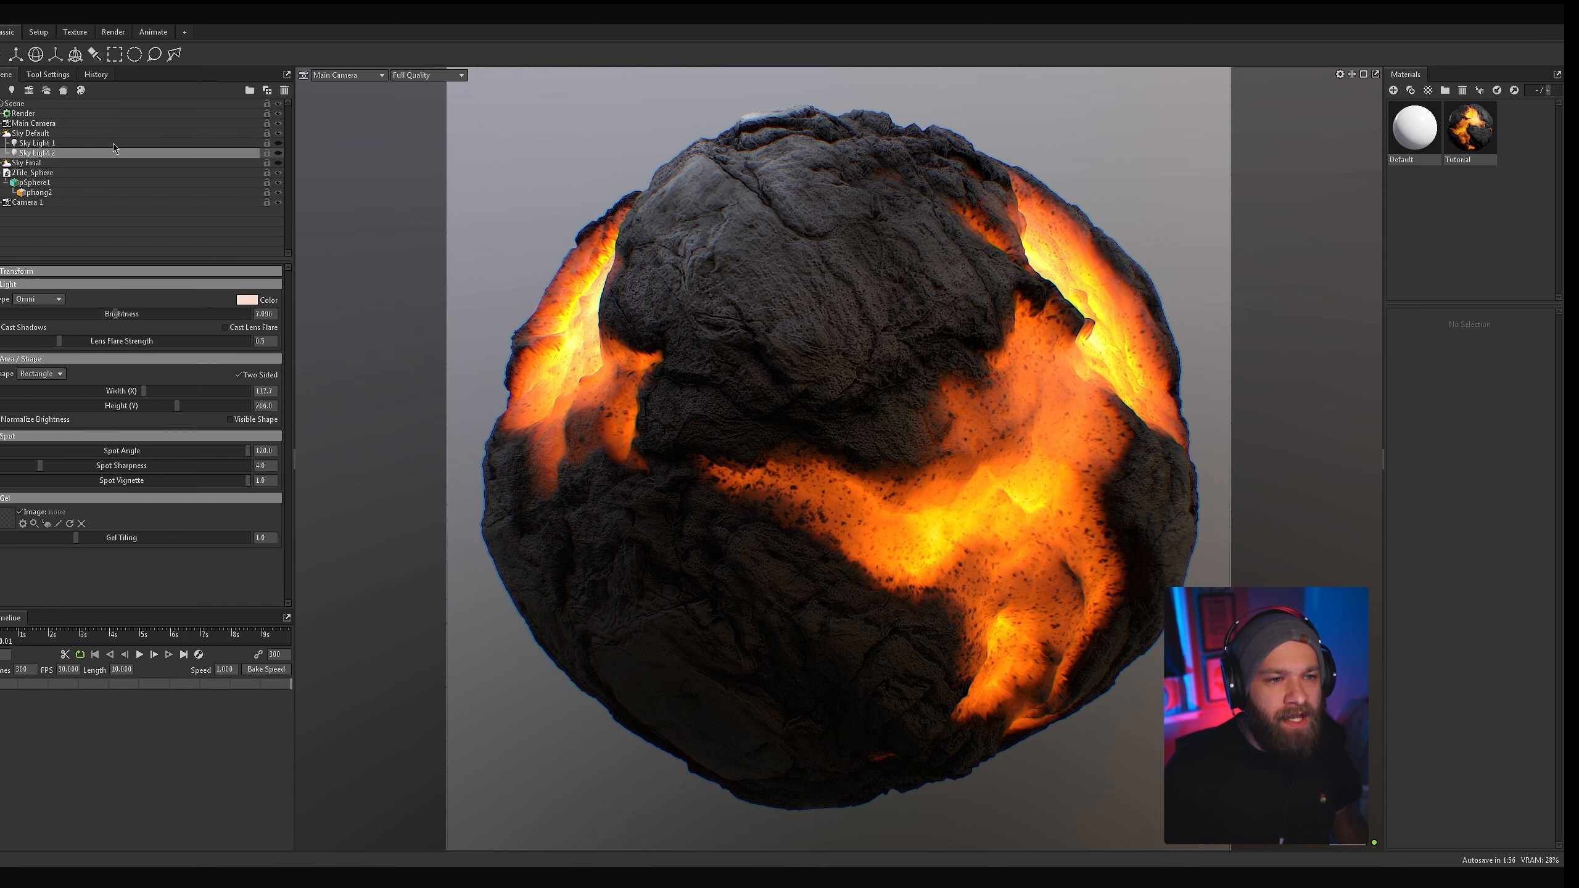
pyautogui.click(190, 144)
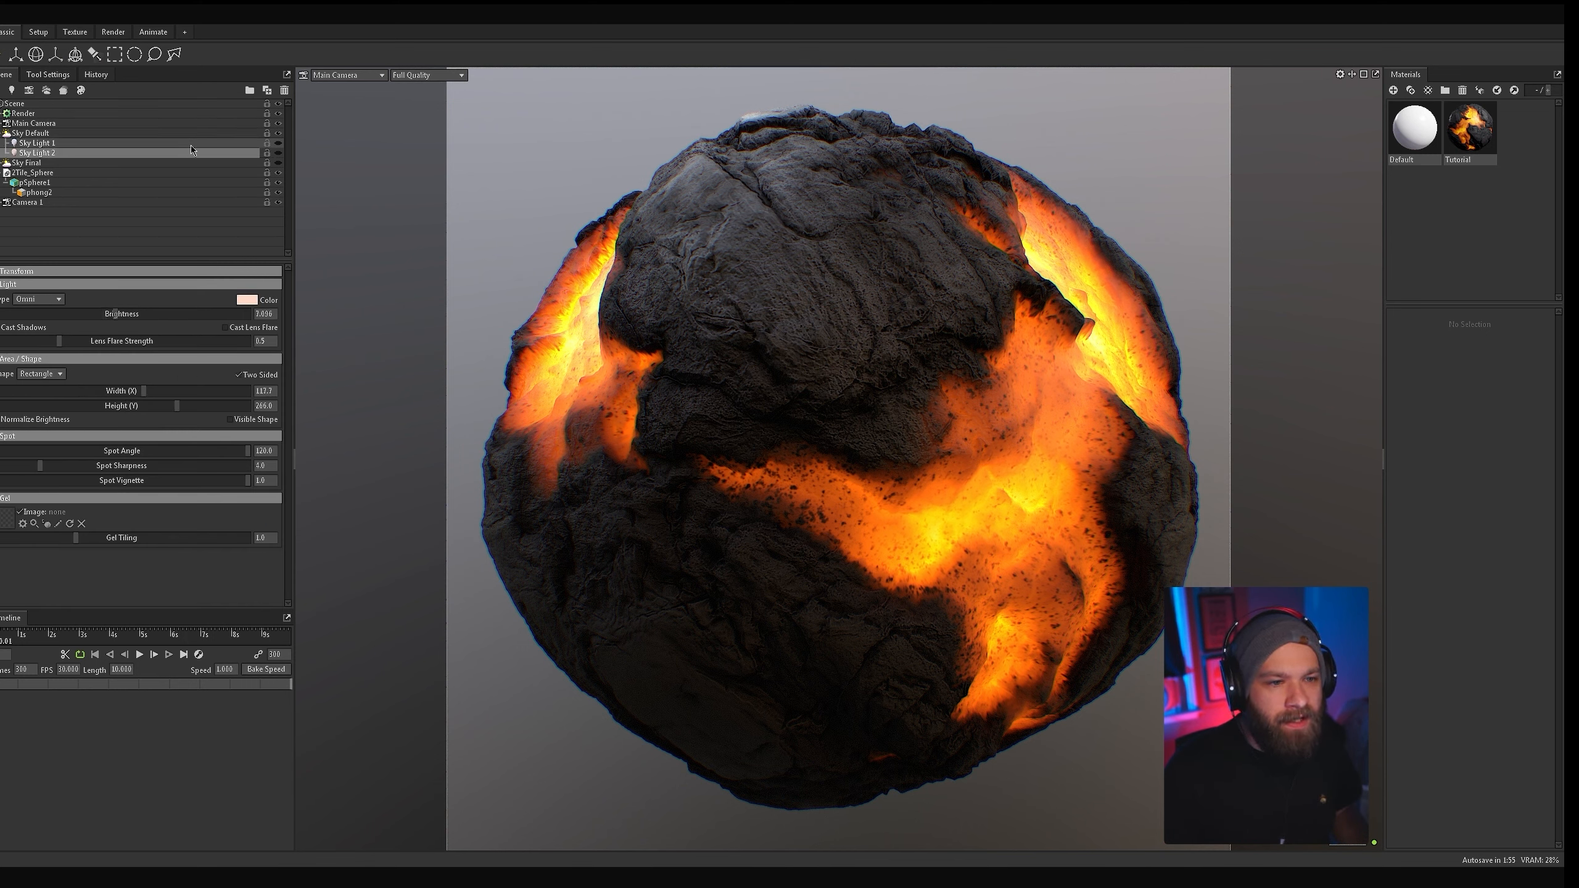
pyautogui.click(43, 154)
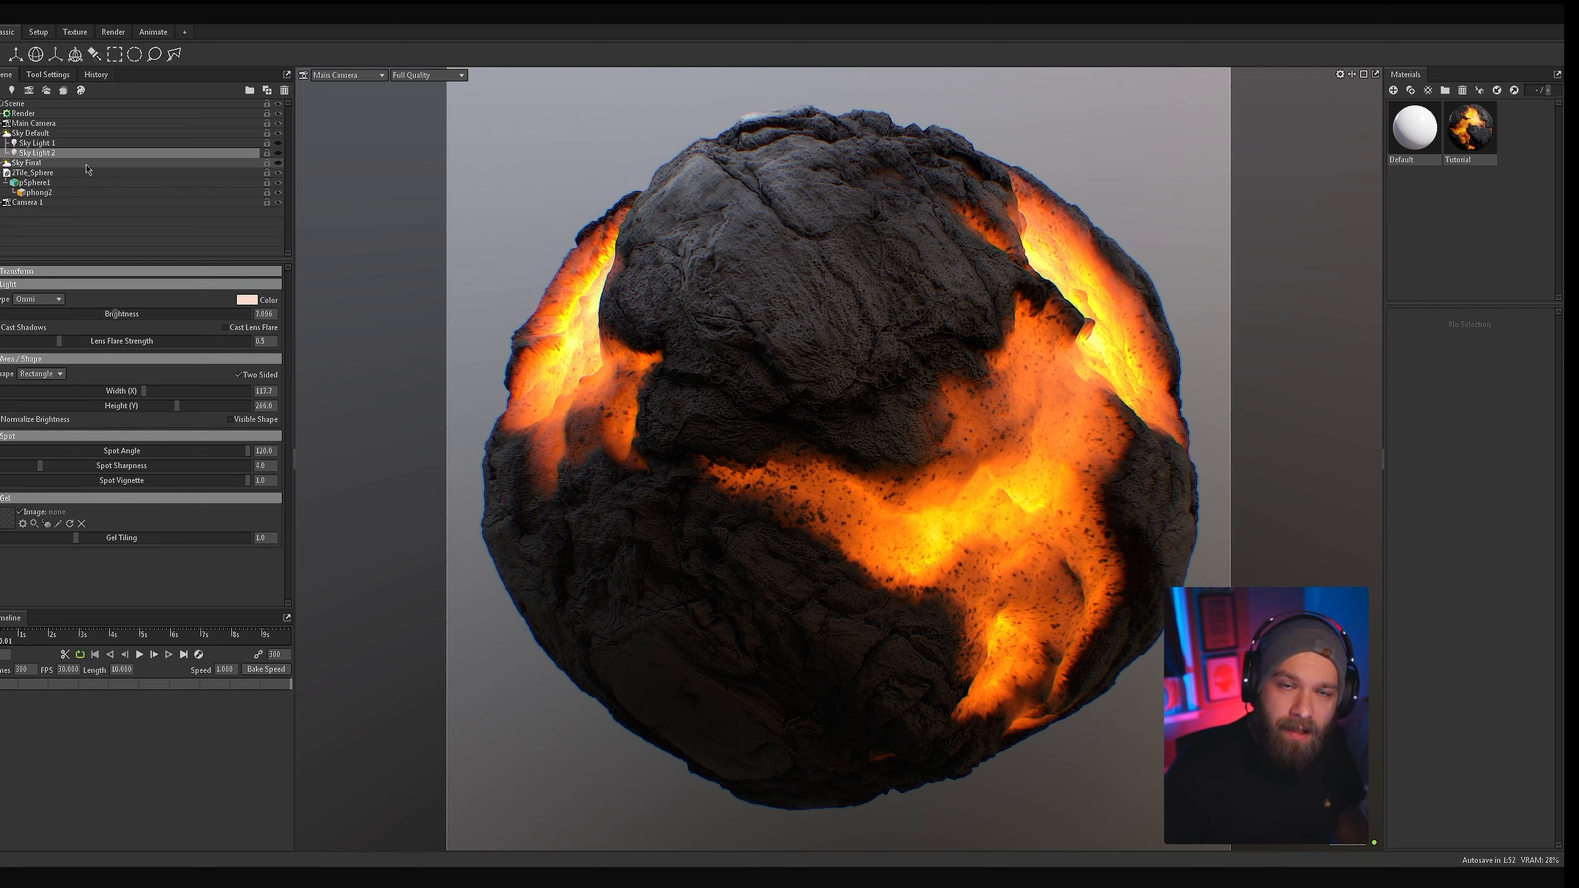
pyautogui.click(63, 144)
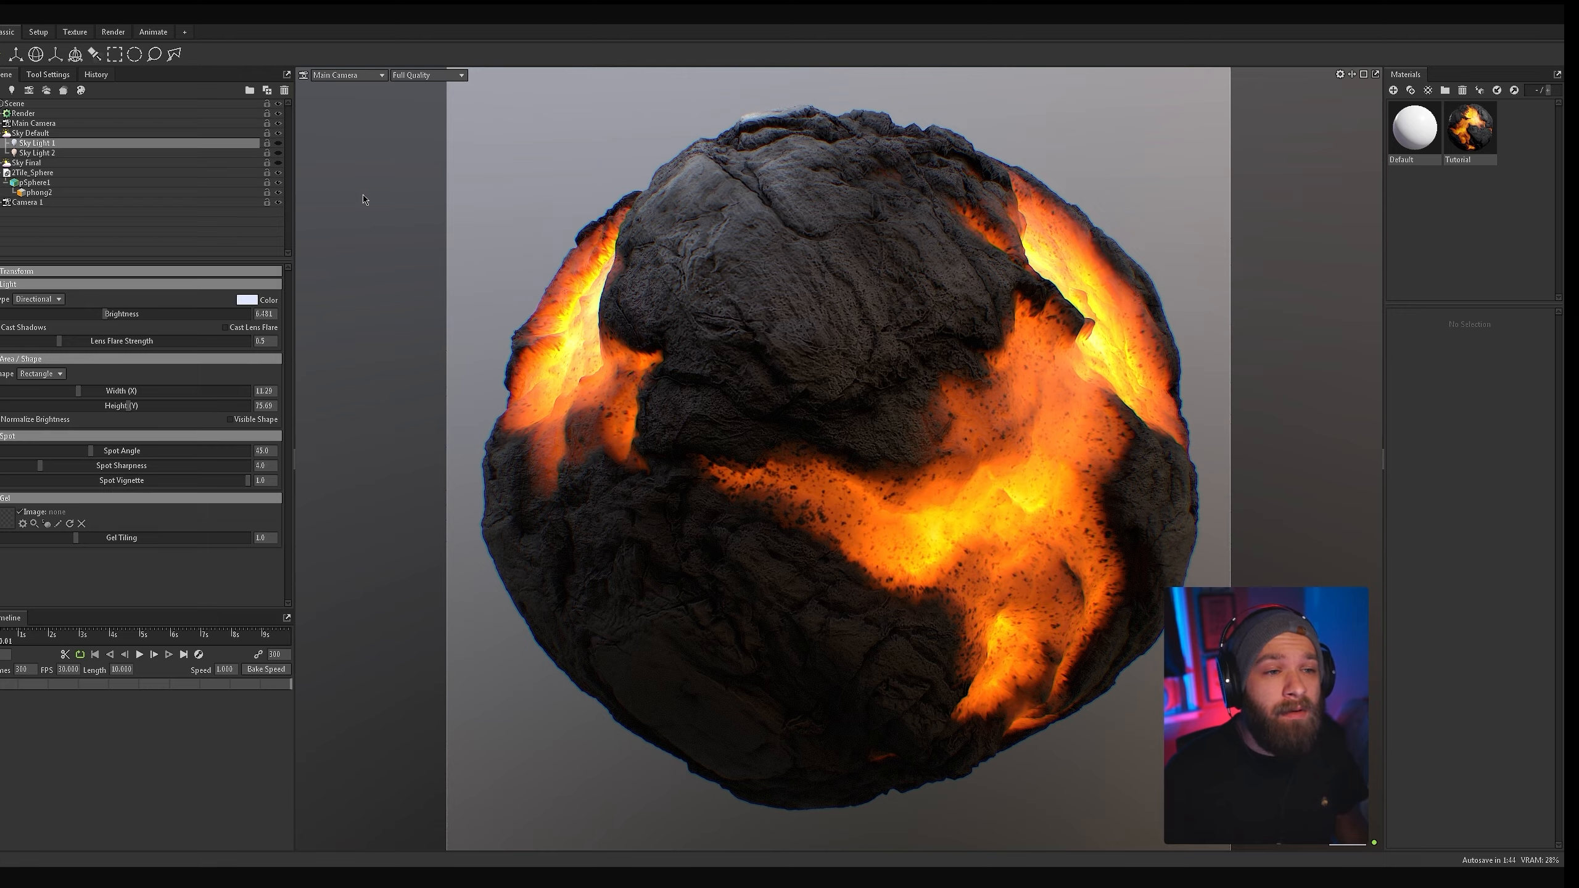
pyautogui.click(278, 153)
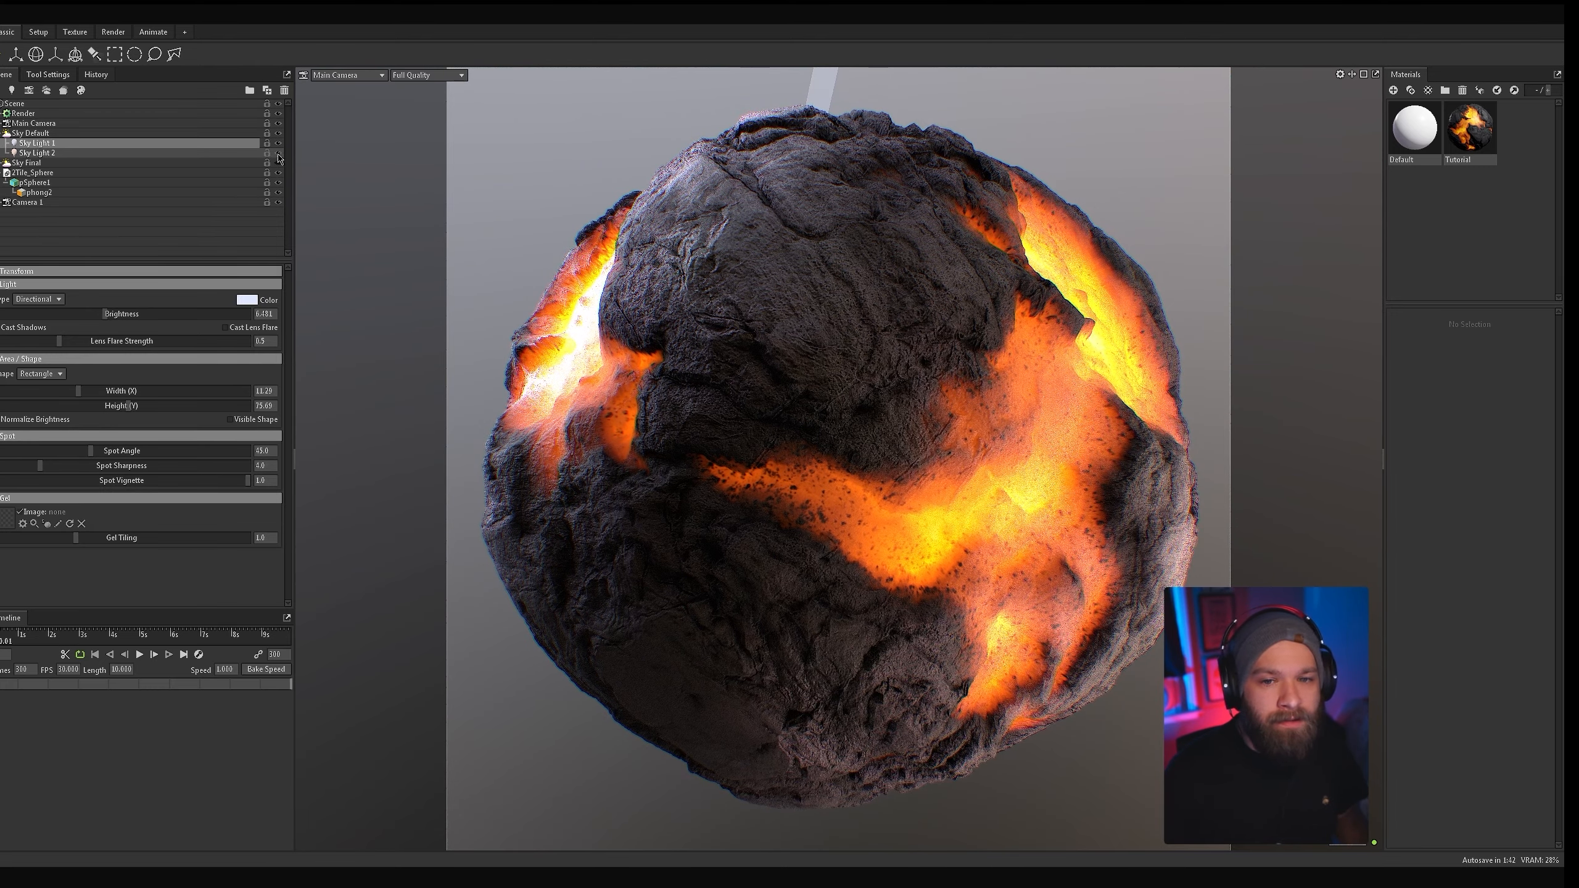
pyautogui.click(501, 193)
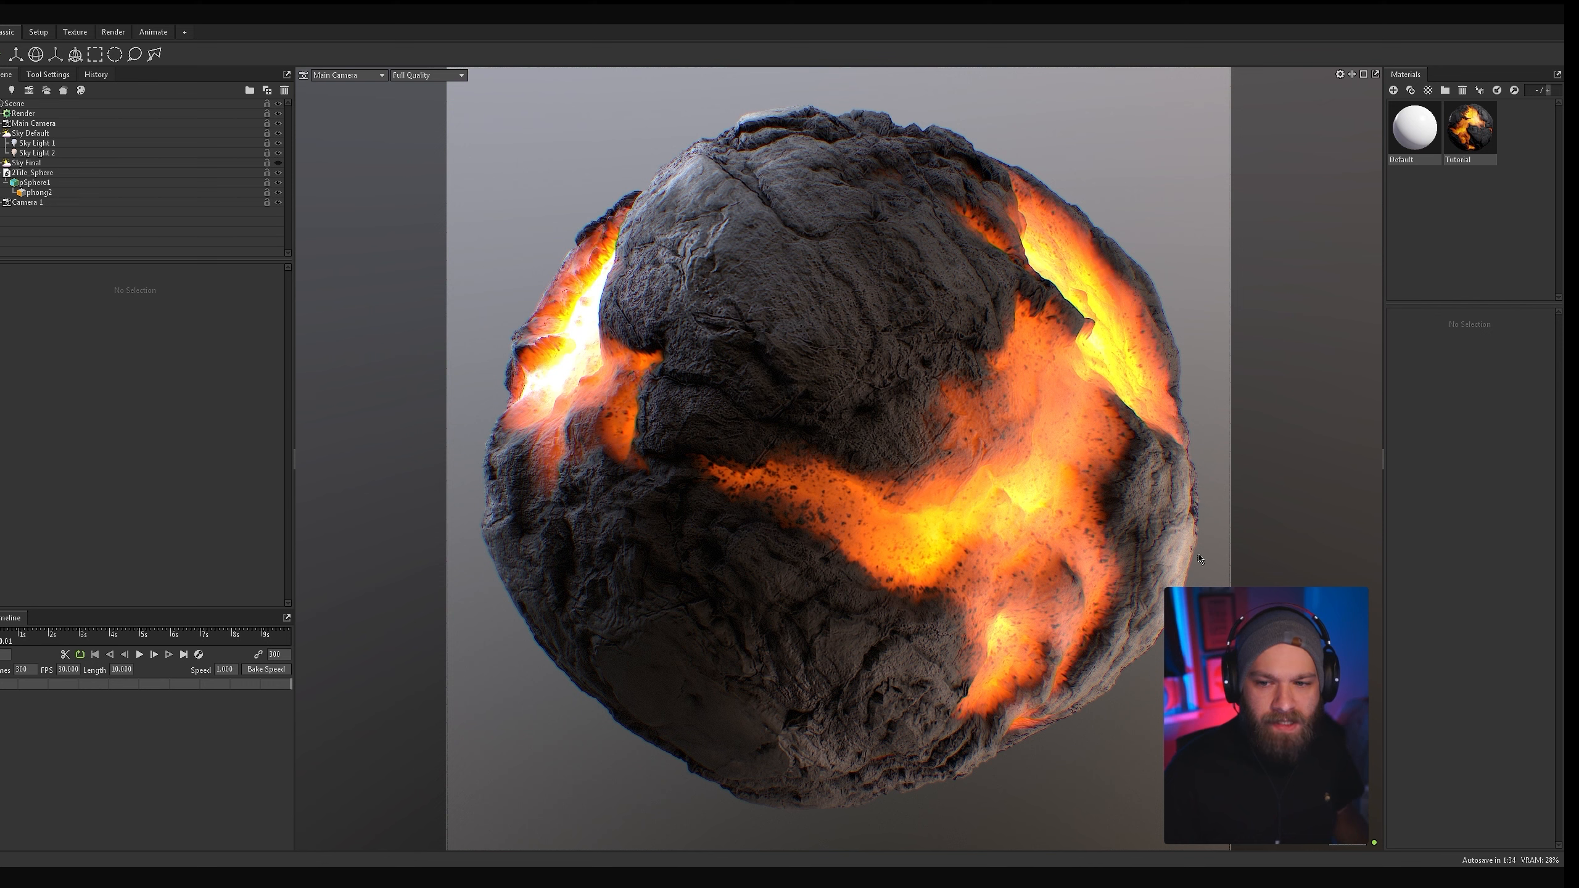
pyautogui.click(261, 152)
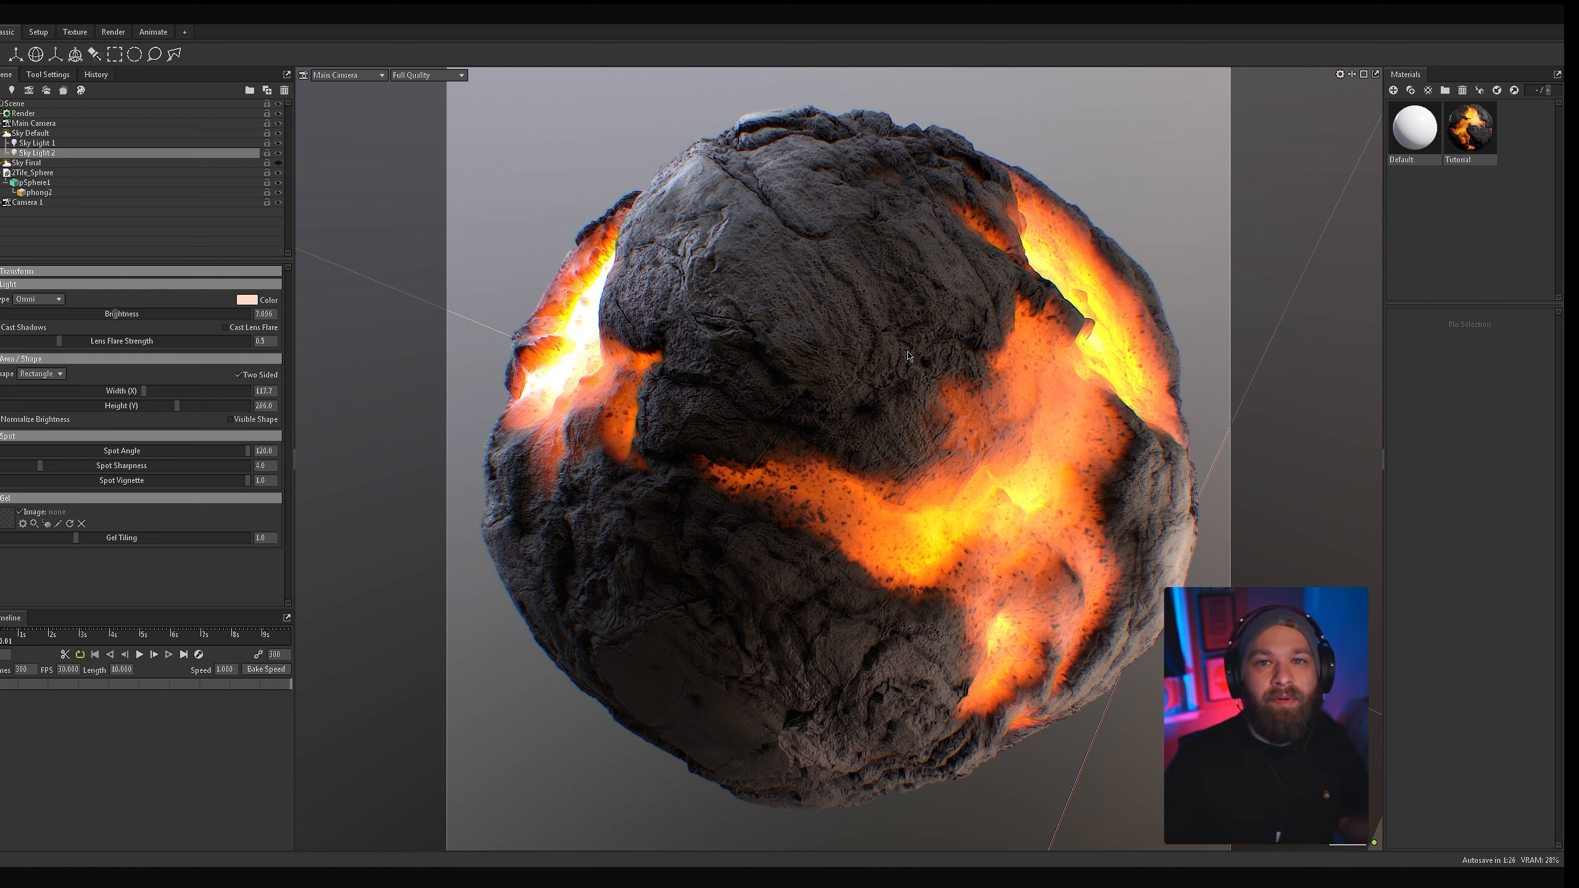
pyautogui.click(909, 566)
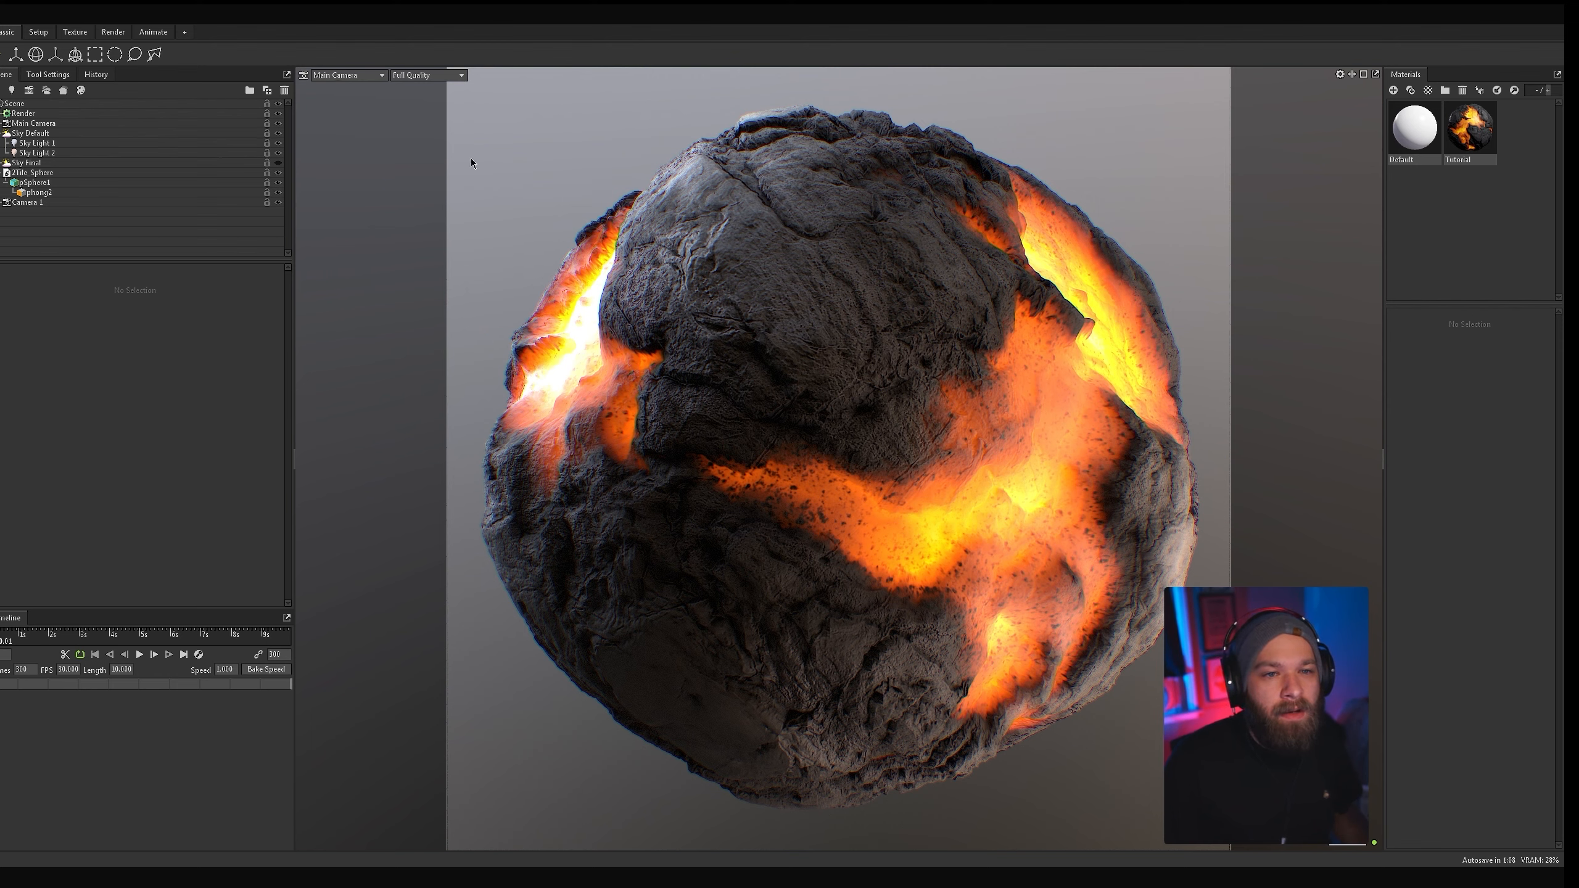
# Step: Split the viewport into two side-by-side views, keeping Main Camera in one and Camera 1 in the other
pyautogui.click(1364, 74)
pyautogui.click(903, 74)
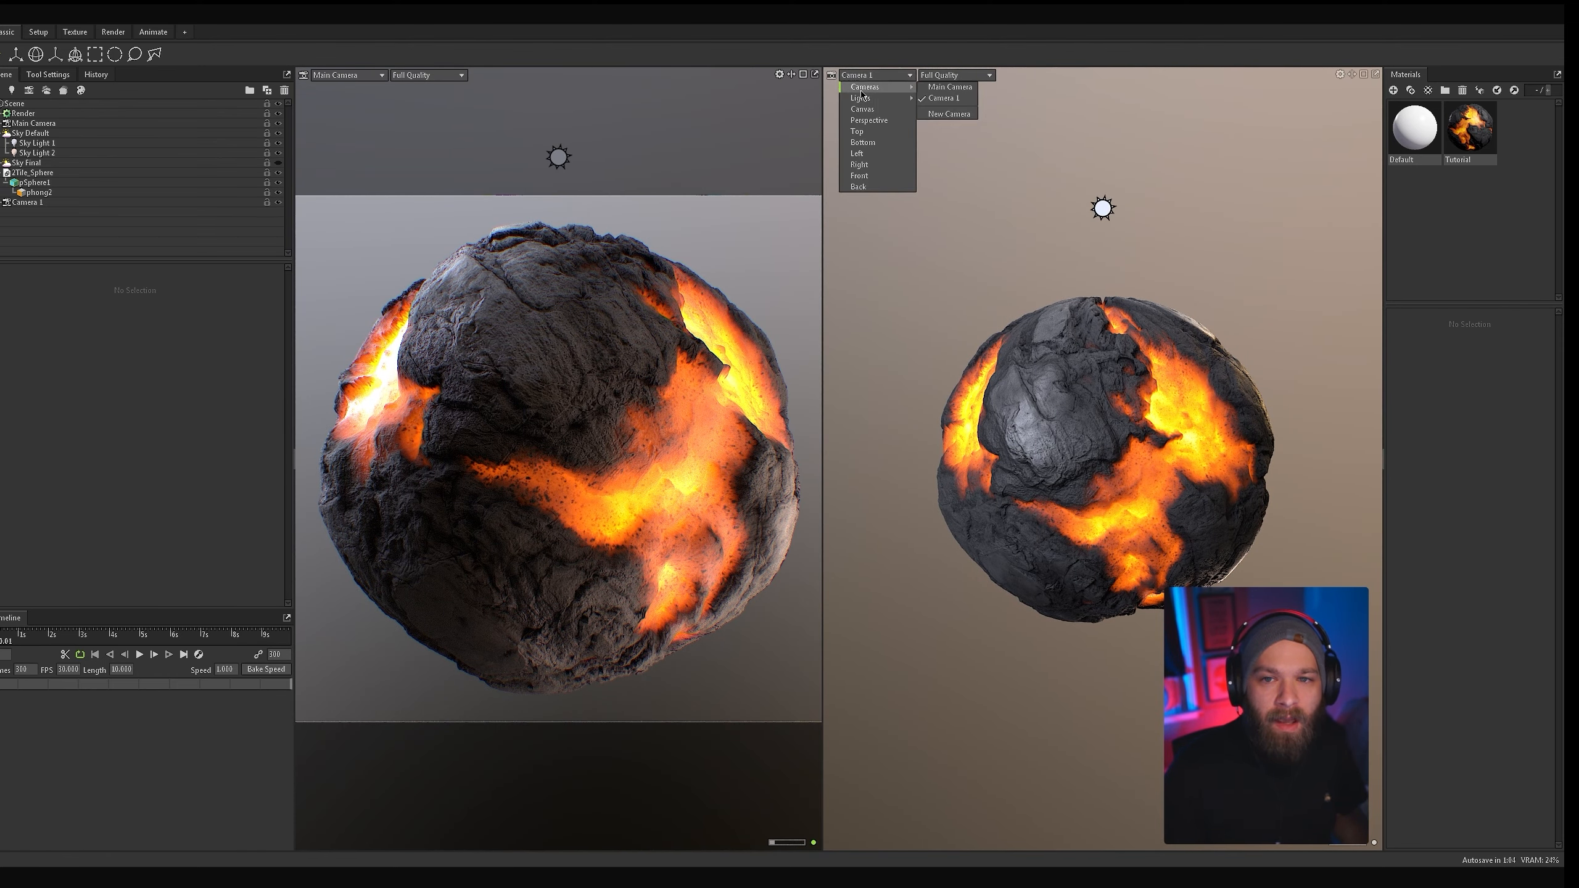
pyautogui.click(870, 76)
pyautogui.click(68, 203)
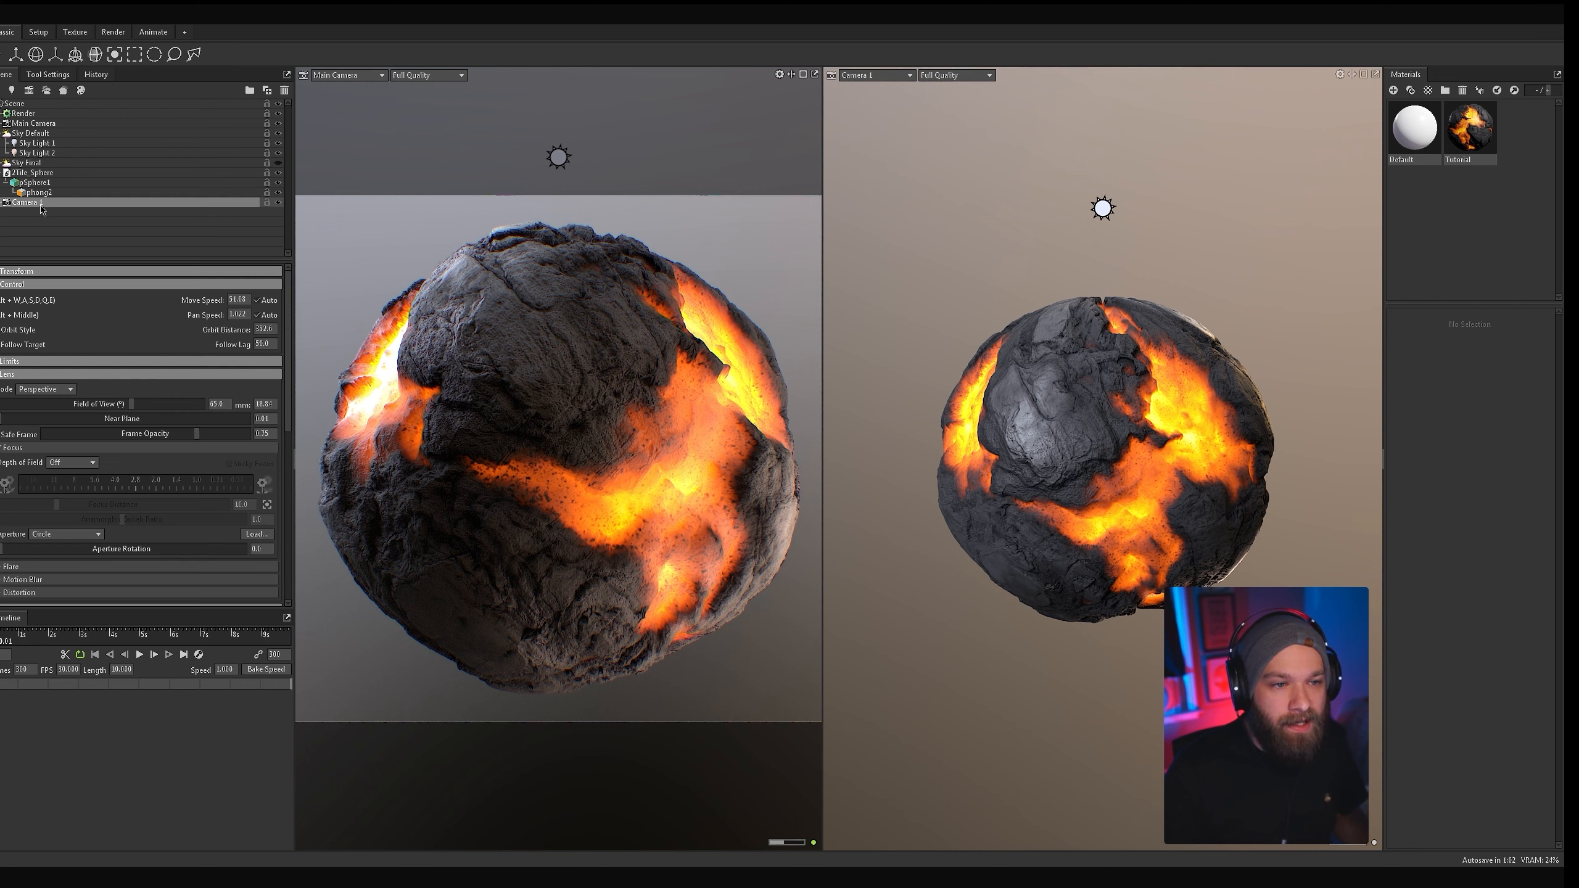
pyautogui.click(899, 76)
pyautogui.moveTo(870, 87)
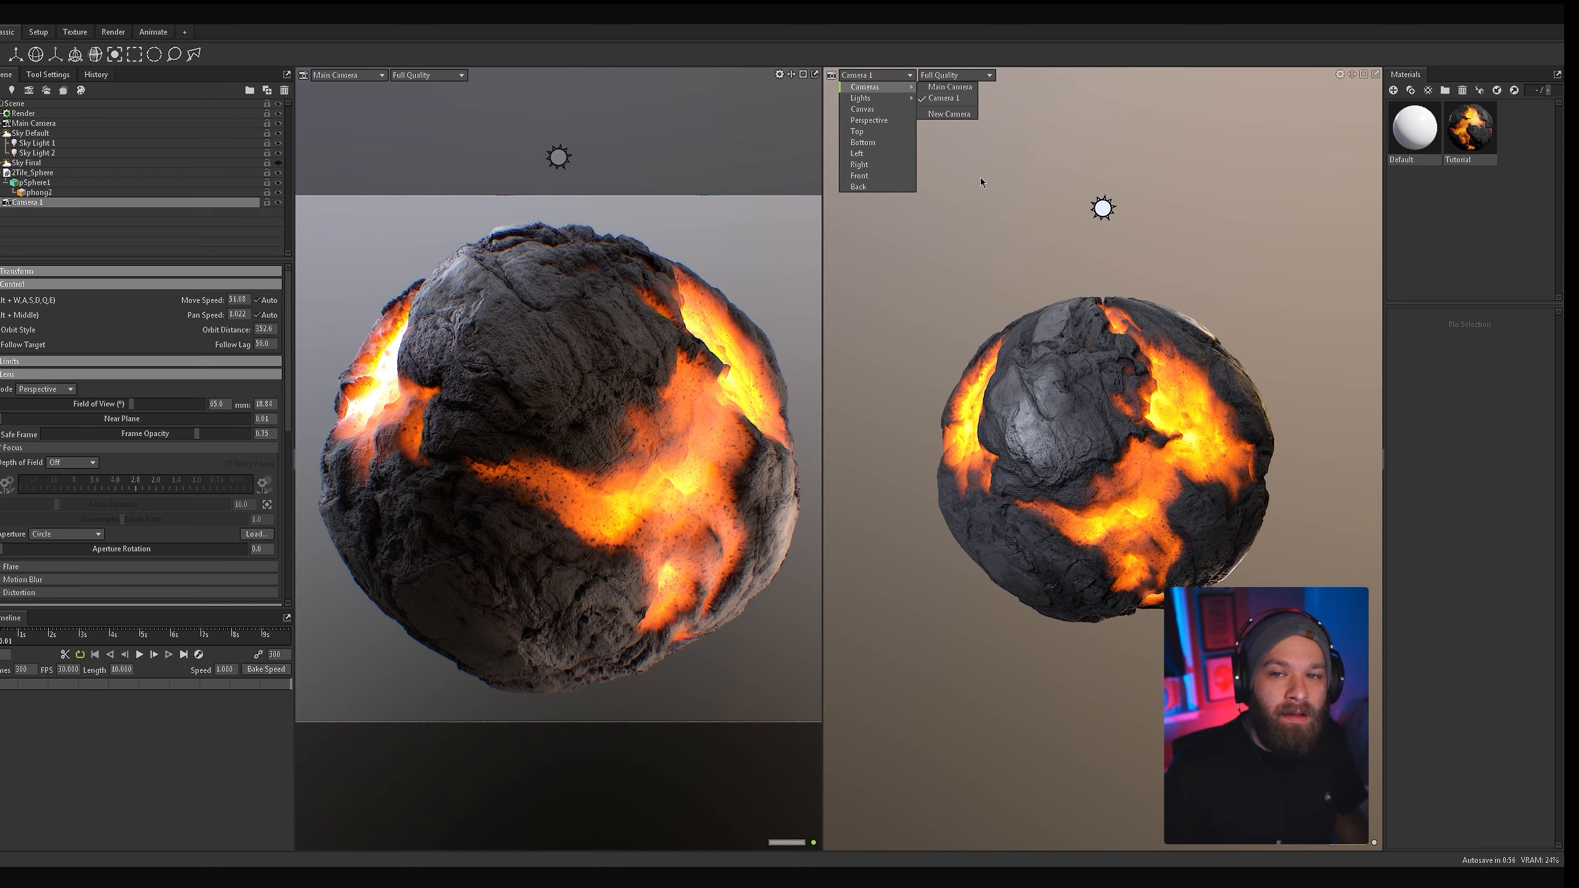
pyautogui.click(950, 115)
# Step: Frame the sphere, lights and Main Camera in the Camera 1 view and move Main Camera slightly away from the sphere
pyautogui.keyDown('alt'); pyautogui.moveTo(1119, 428); pyautogui.dragTo(905, 441, button='right'); pyautogui.keyUp('alt')
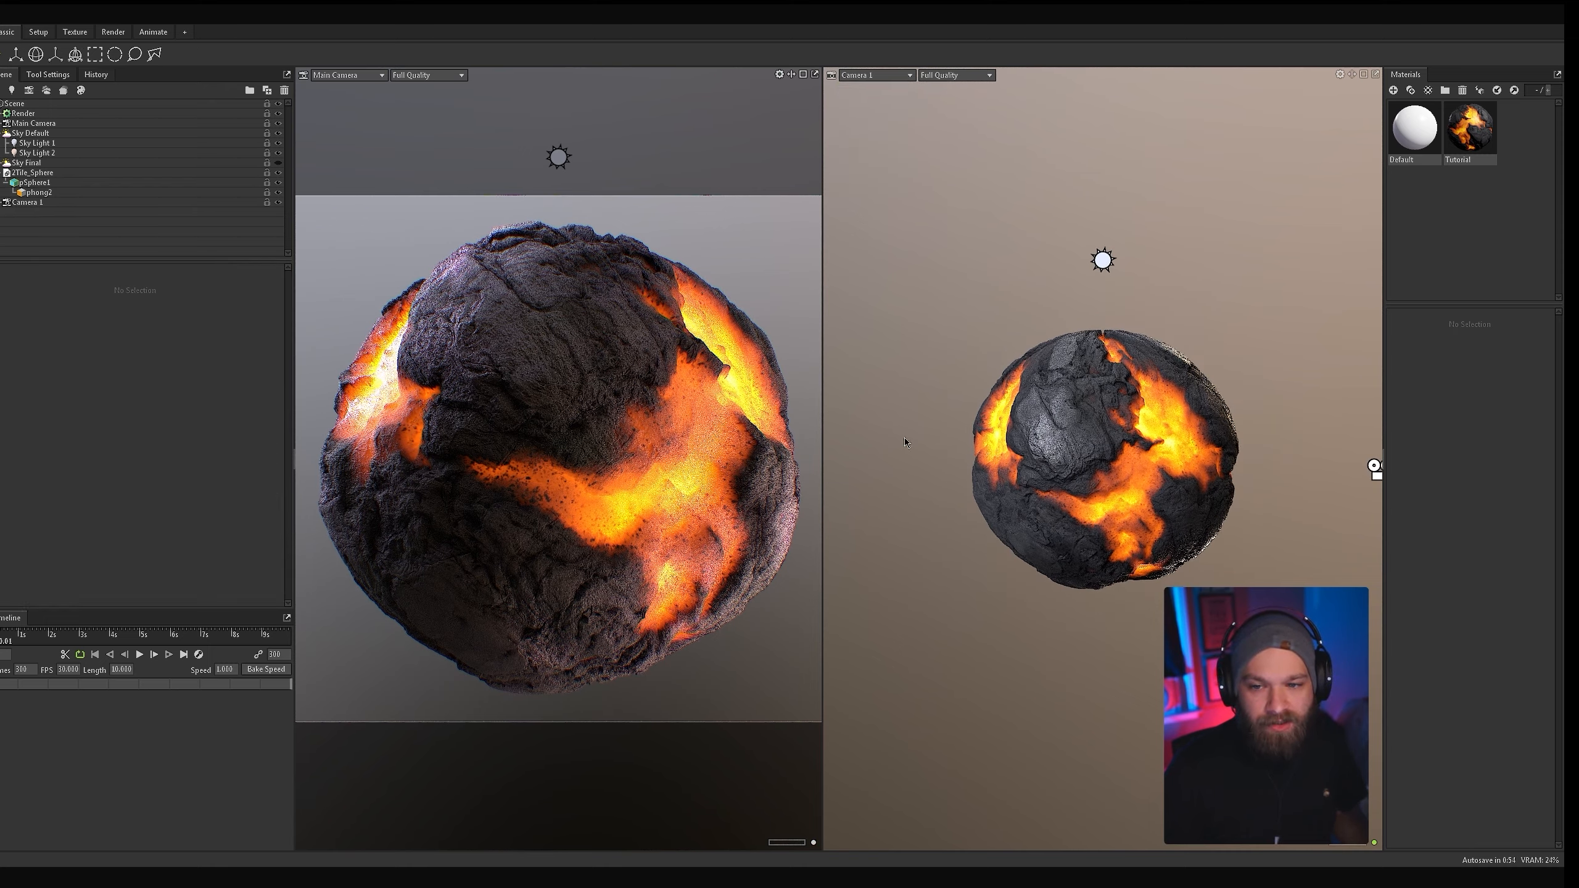
pyautogui.moveTo(1063, 463)
pyautogui.keyDown('alt'); pyautogui.mouseDown()
pyautogui.moveTo(1007, 451)
pyautogui.moveTo(1076, 413)
pyautogui.moveTo(1046, 477)
pyautogui.mouseUp(); pyautogui.keyUp('alt')
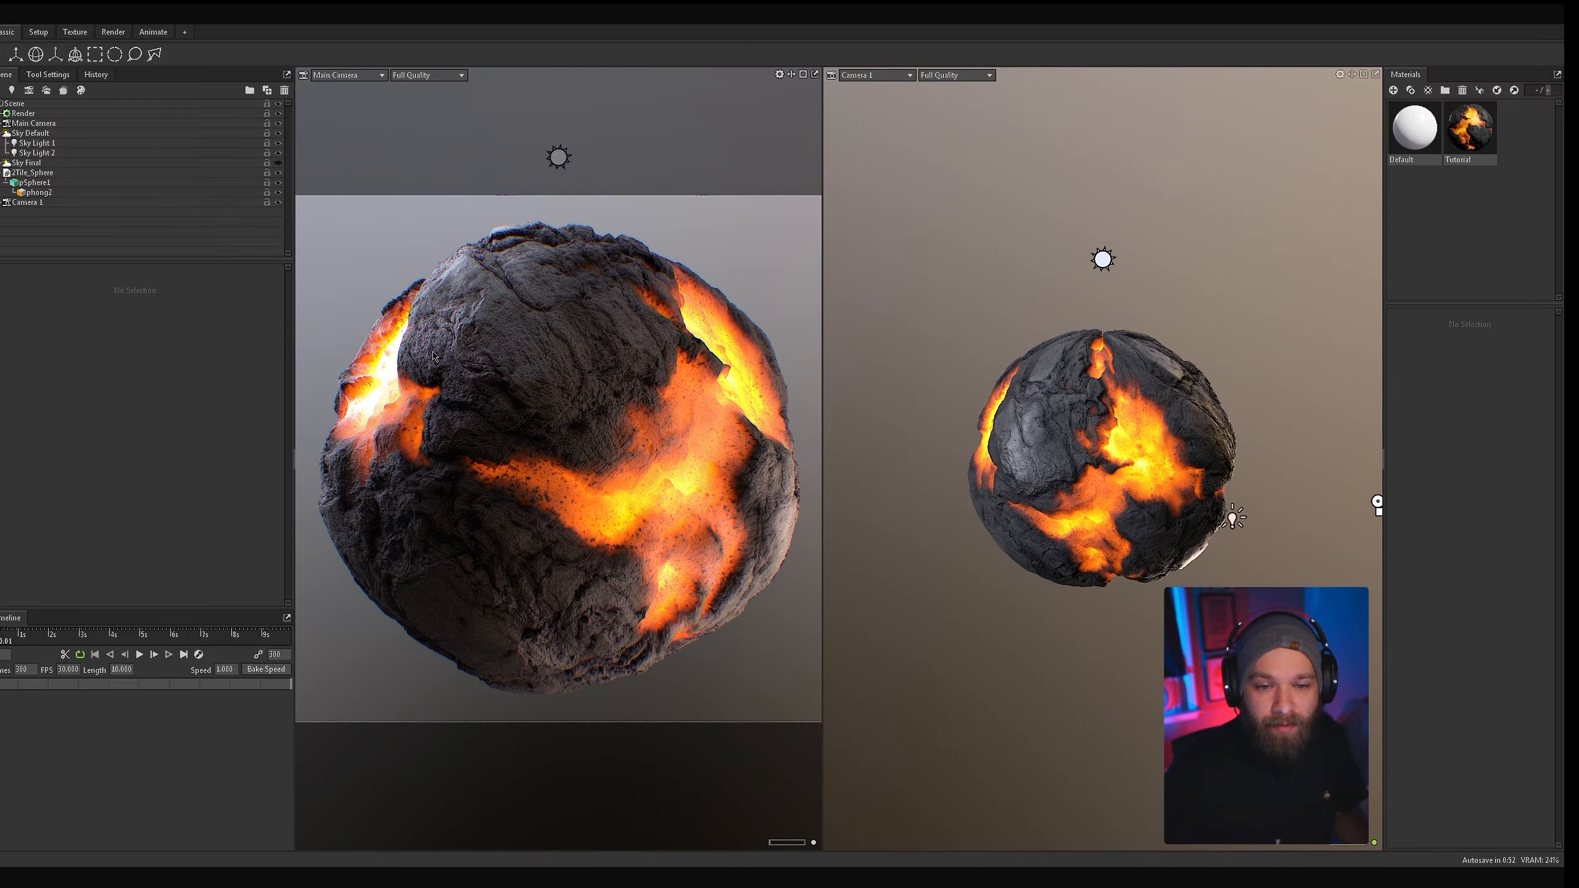
pyautogui.keyDown('alt'); pyautogui.moveTo(1260, 560); pyautogui.dragTo(1197, 490); pyautogui.keyUp('alt')
pyautogui.scroll(-3, 1164, 497)
pyautogui.click(1148, 474)
pyautogui.moveTo(1285, 471)
pyautogui.keyDown('alt'); pyautogui.mouseDown()
pyautogui.moveTo(1300, 473)
pyautogui.moveTo(1282, 600)
pyautogui.moveTo(1252, 529)
pyautogui.mouseUp(); pyautogui.keyUp('alt')
pyautogui.press('w')
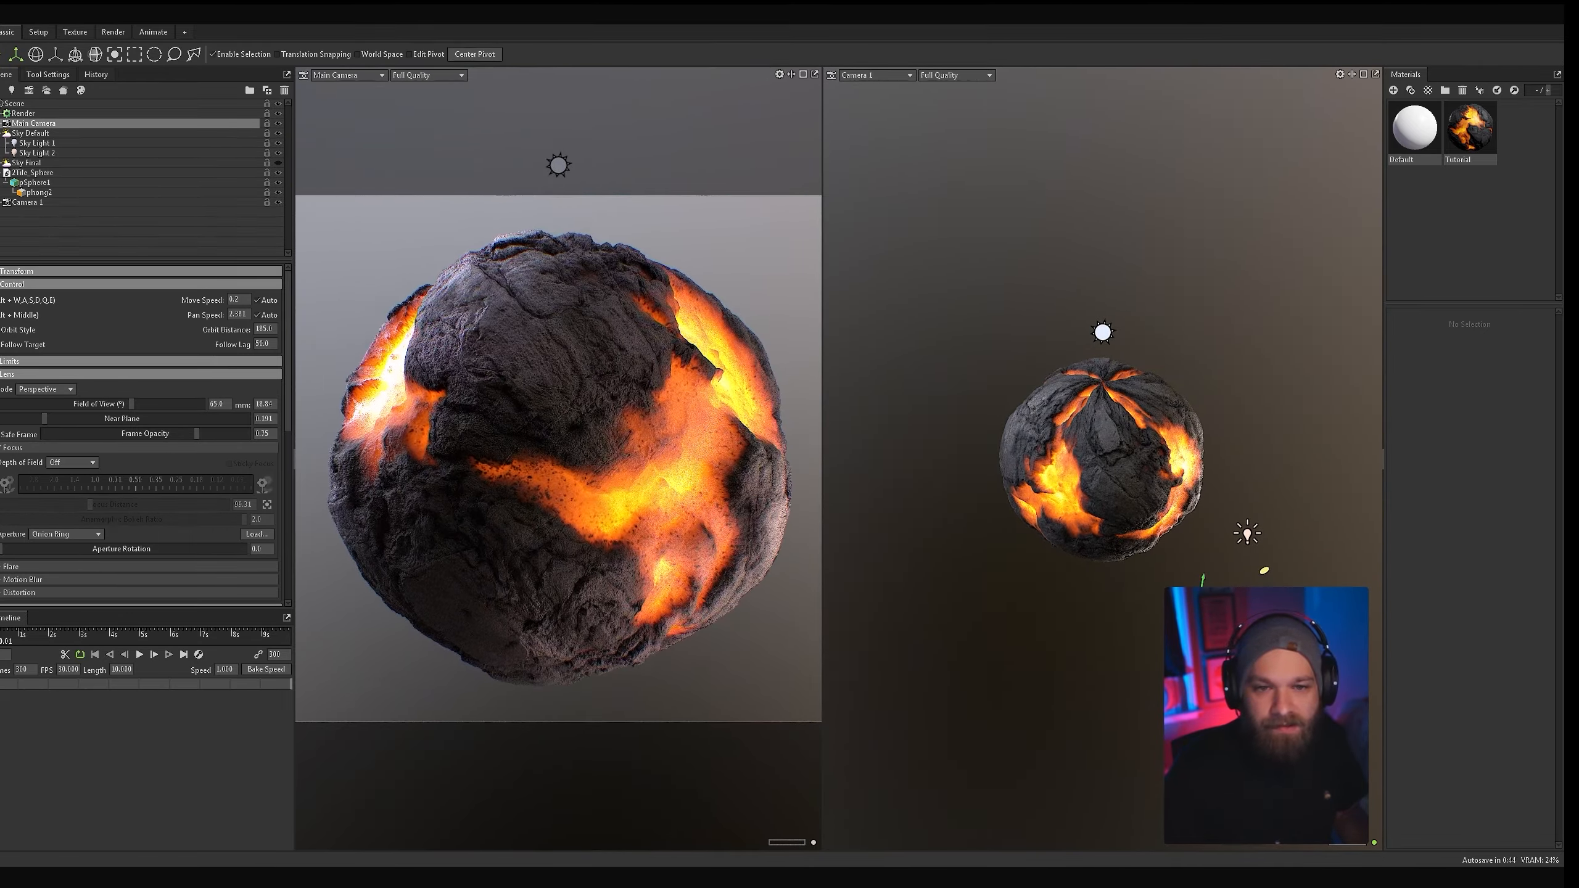
pyautogui.click(1053, 631)
# Step: Lock Main Camera in the scene list and clear the selection
pyautogui.click(37, 124)
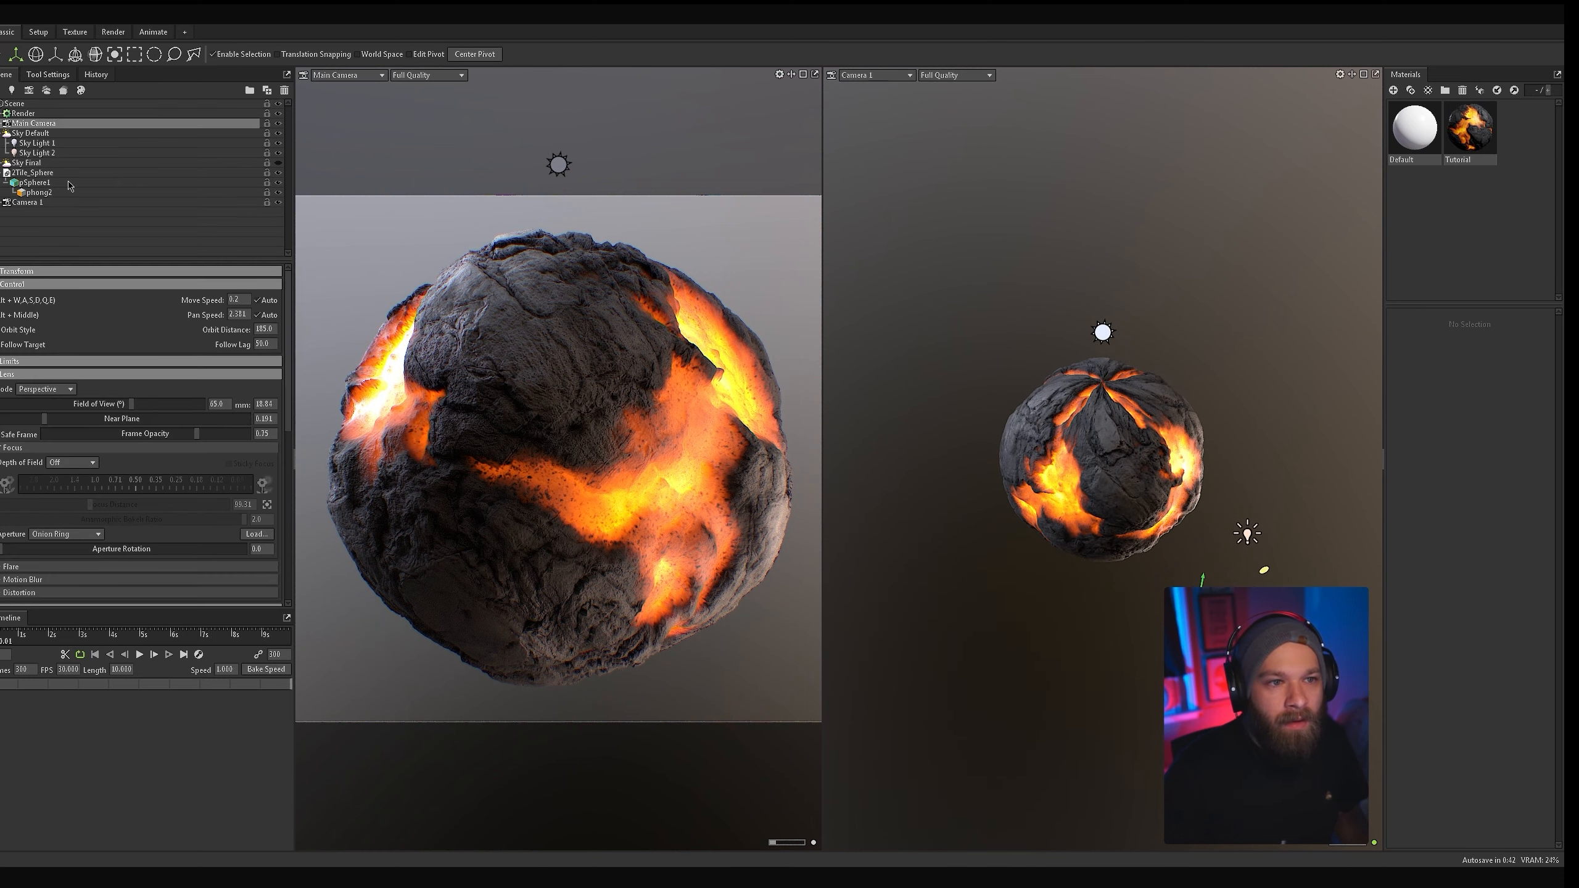
pyautogui.click(267, 124)
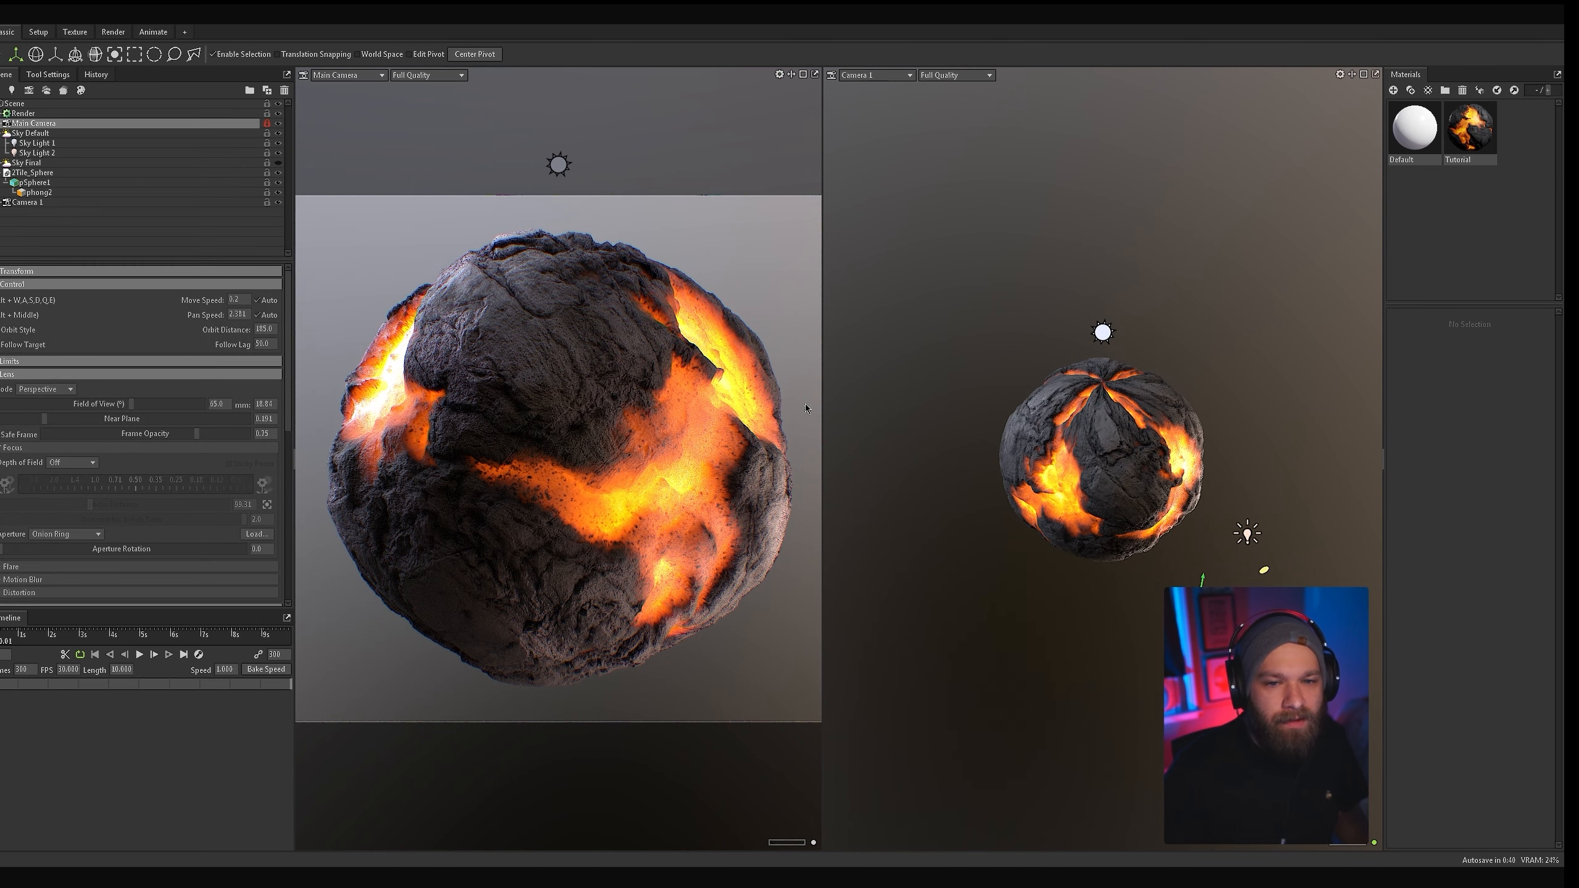
pyautogui.click(854, 295)
# Step: Try moving the directional Sky Light 1 farther above the sphere in the Camera 1 view and undo the move
pyautogui.moveTo(1090, 646); pyautogui.dragTo(1029, 622)
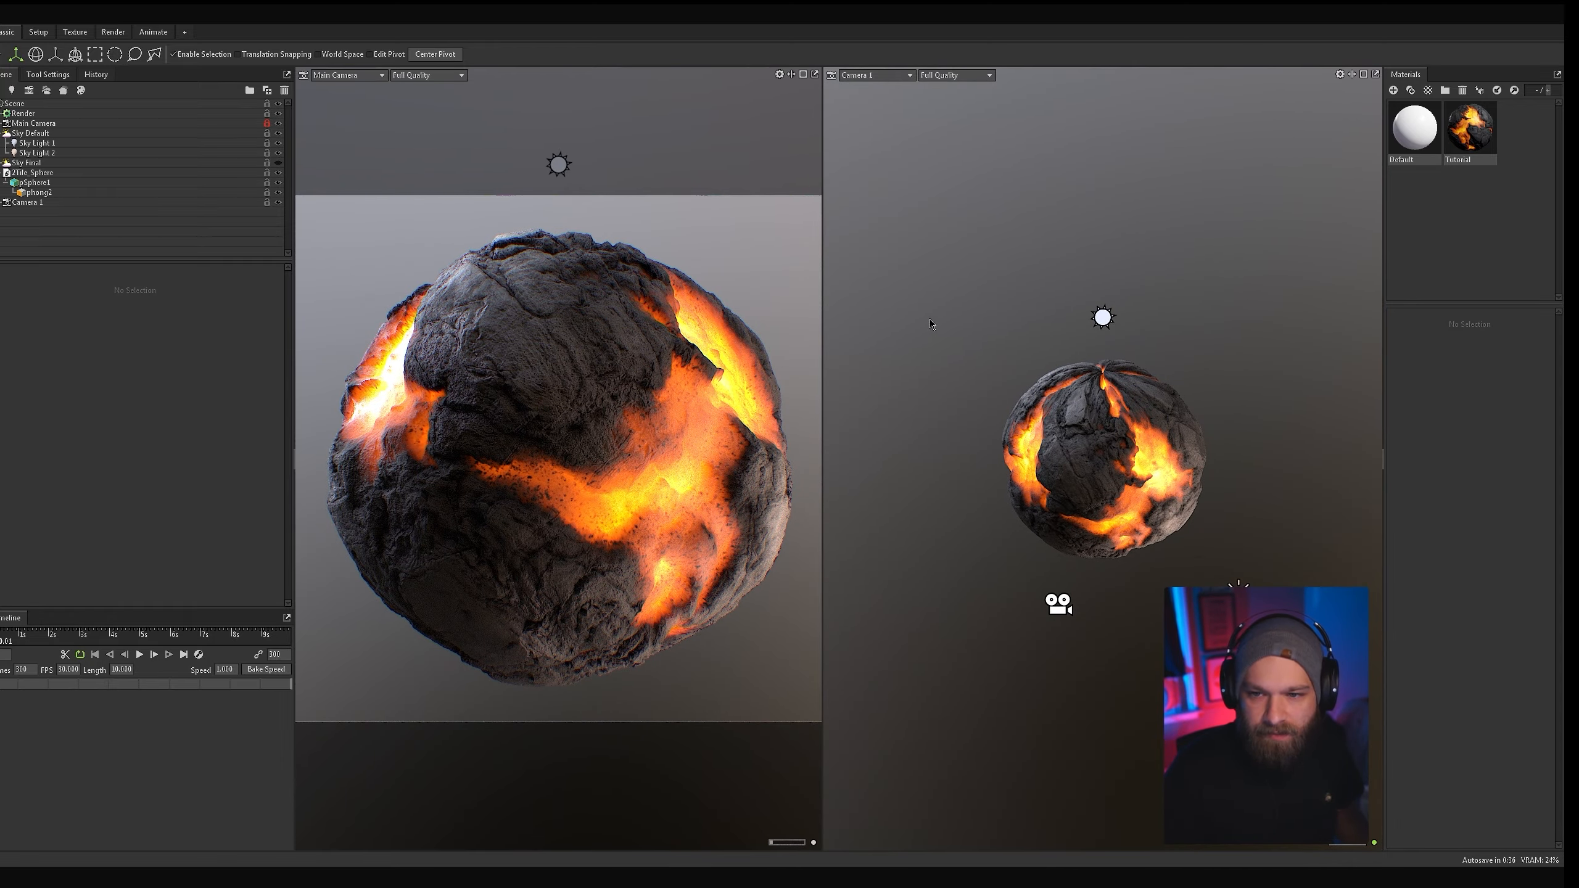
pyautogui.moveTo(922, 339); pyautogui.dragTo(1280, 416)
pyautogui.click(1109, 322)
pyautogui.scroll(-2, 1171, 387)
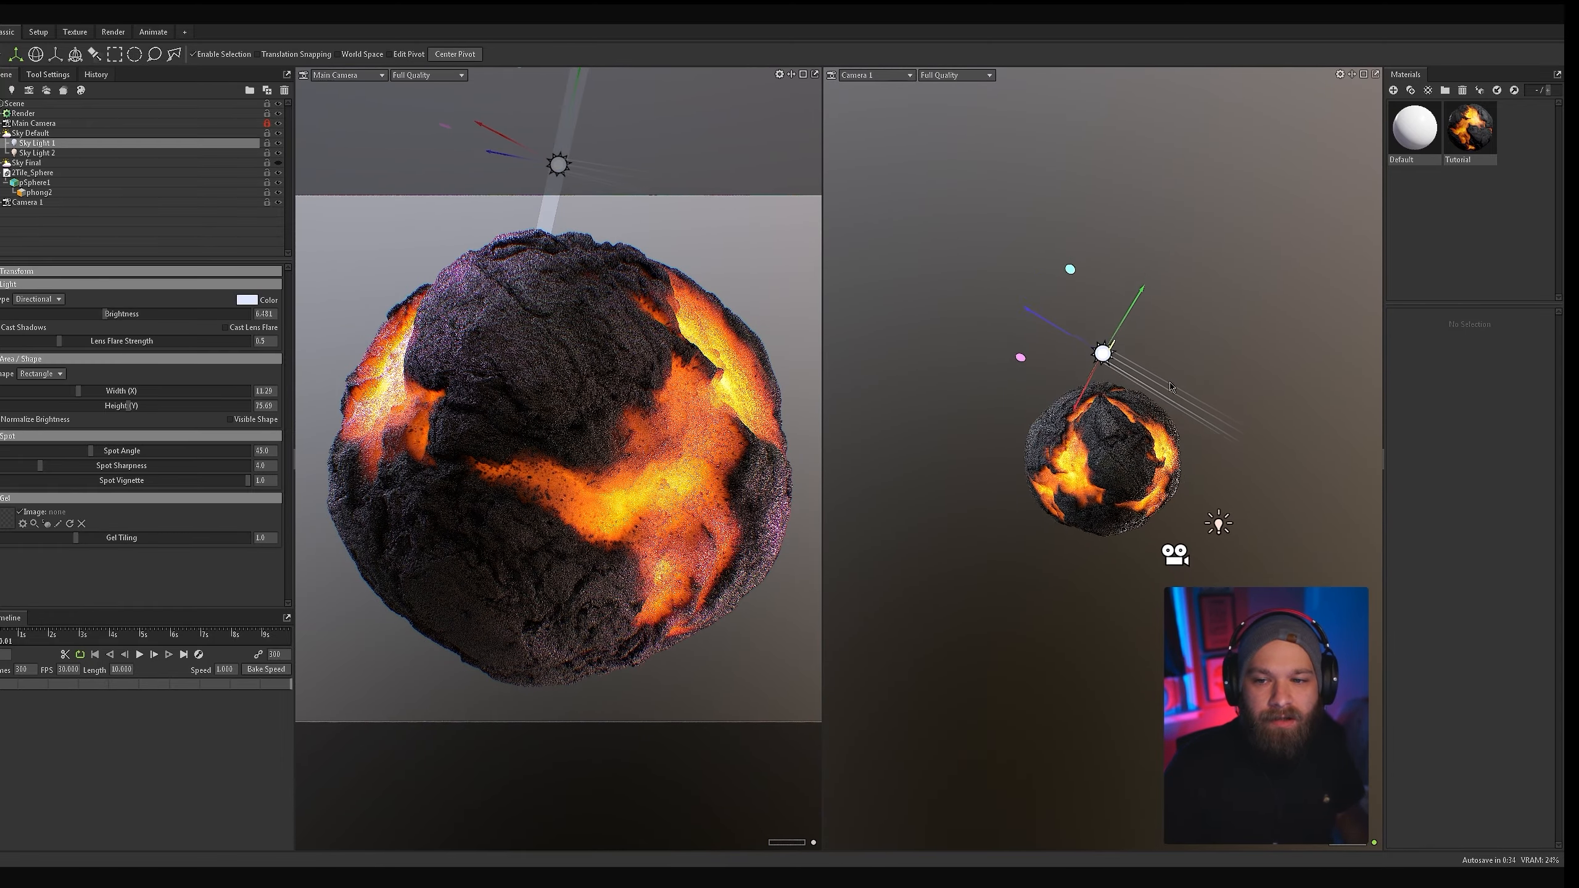
pyautogui.moveTo(1171, 388); pyautogui.dragTo(1154, 414)
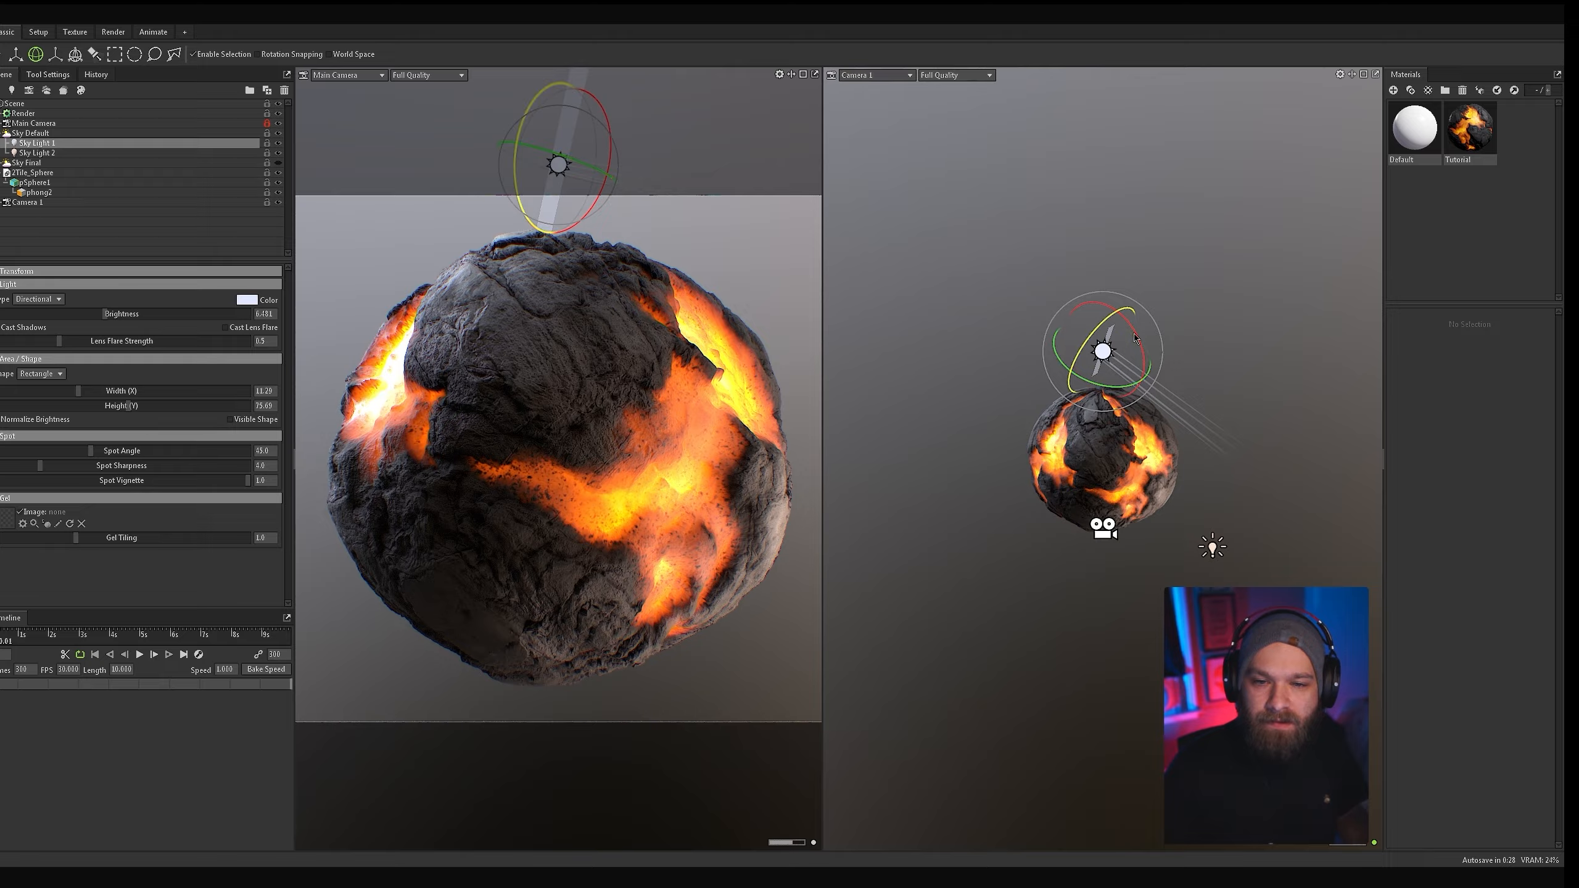
pyautogui.moveTo(1135, 338)
pyautogui.mouseDown()
pyautogui.moveTo(1139, 373)
pyautogui.moveTo(1119, 310)
pyautogui.moveTo(1136, 348)
pyautogui.moveTo(1062, 296)
pyautogui.moveTo(1011, 357)
pyautogui.moveTo(962, 266)
pyautogui.moveTo(1088, 319)
pyautogui.moveTo(1290, 324)
pyautogui.moveTo(1132, 99)
pyautogui.moveTo(1066, 159)
pyautogui.moveTo(1076, 141)
pyautogui.mouseUp()
pyautogui.press('w')
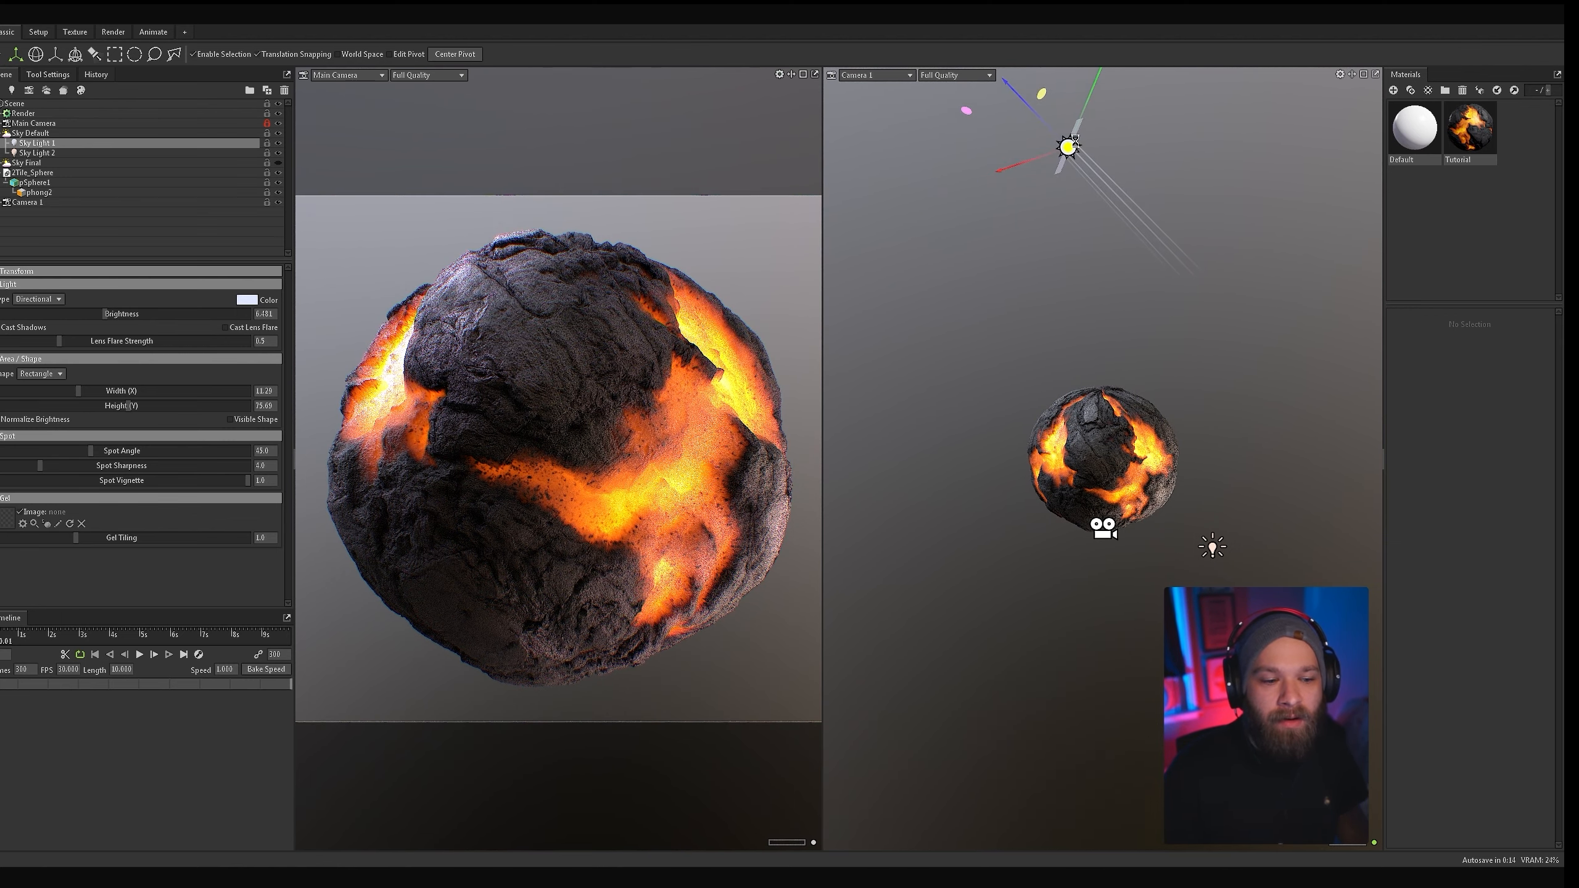
pyautogui.hotkey('ctrl', 'z')
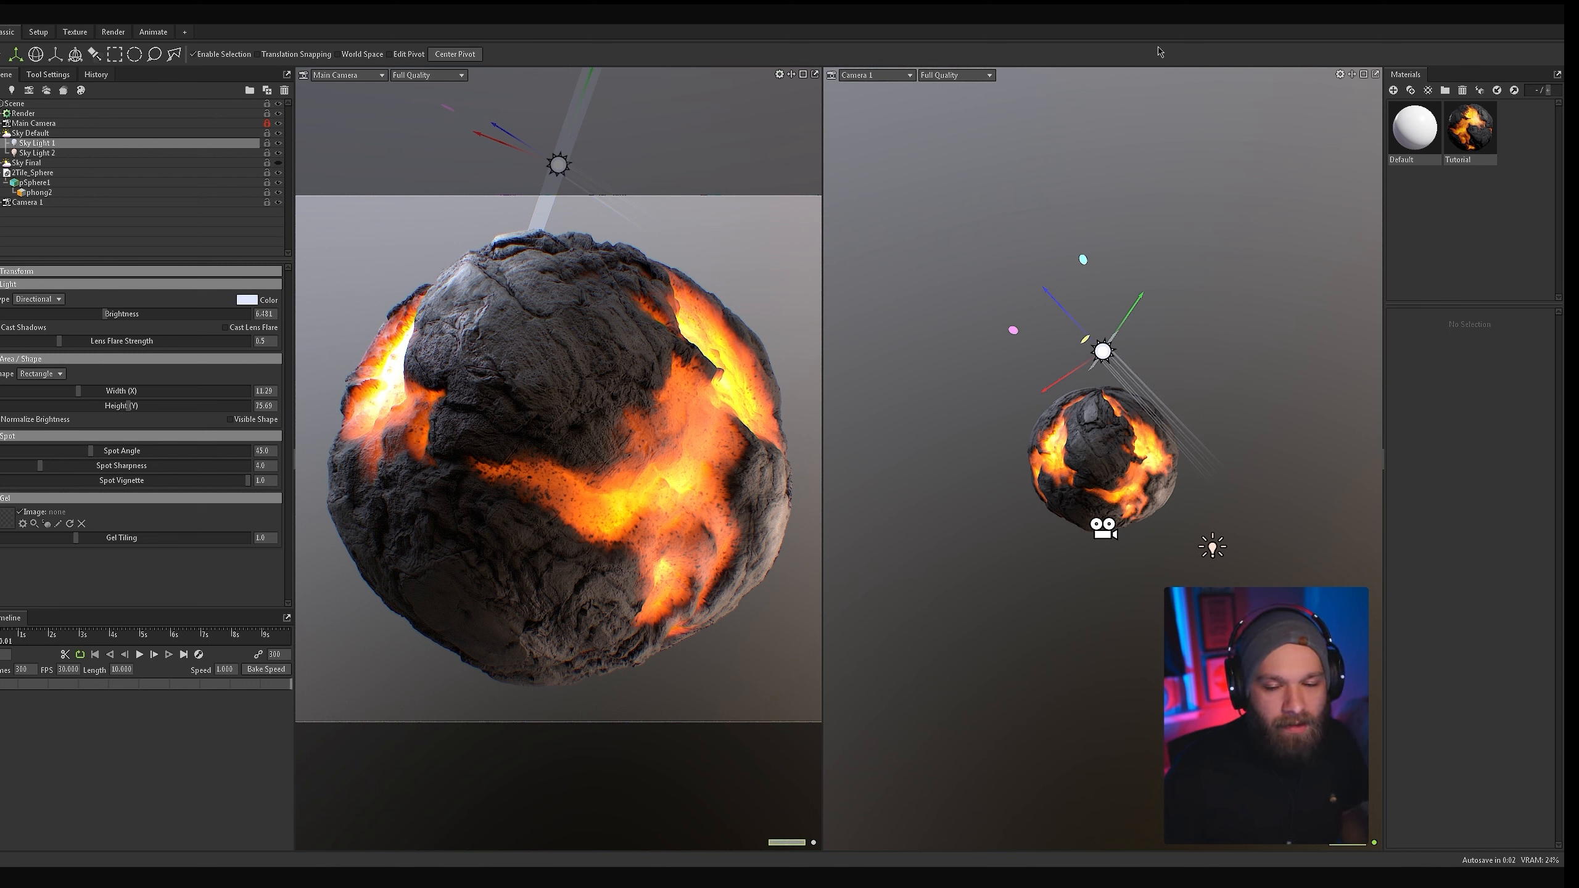
pyautogui.click(874, 340)
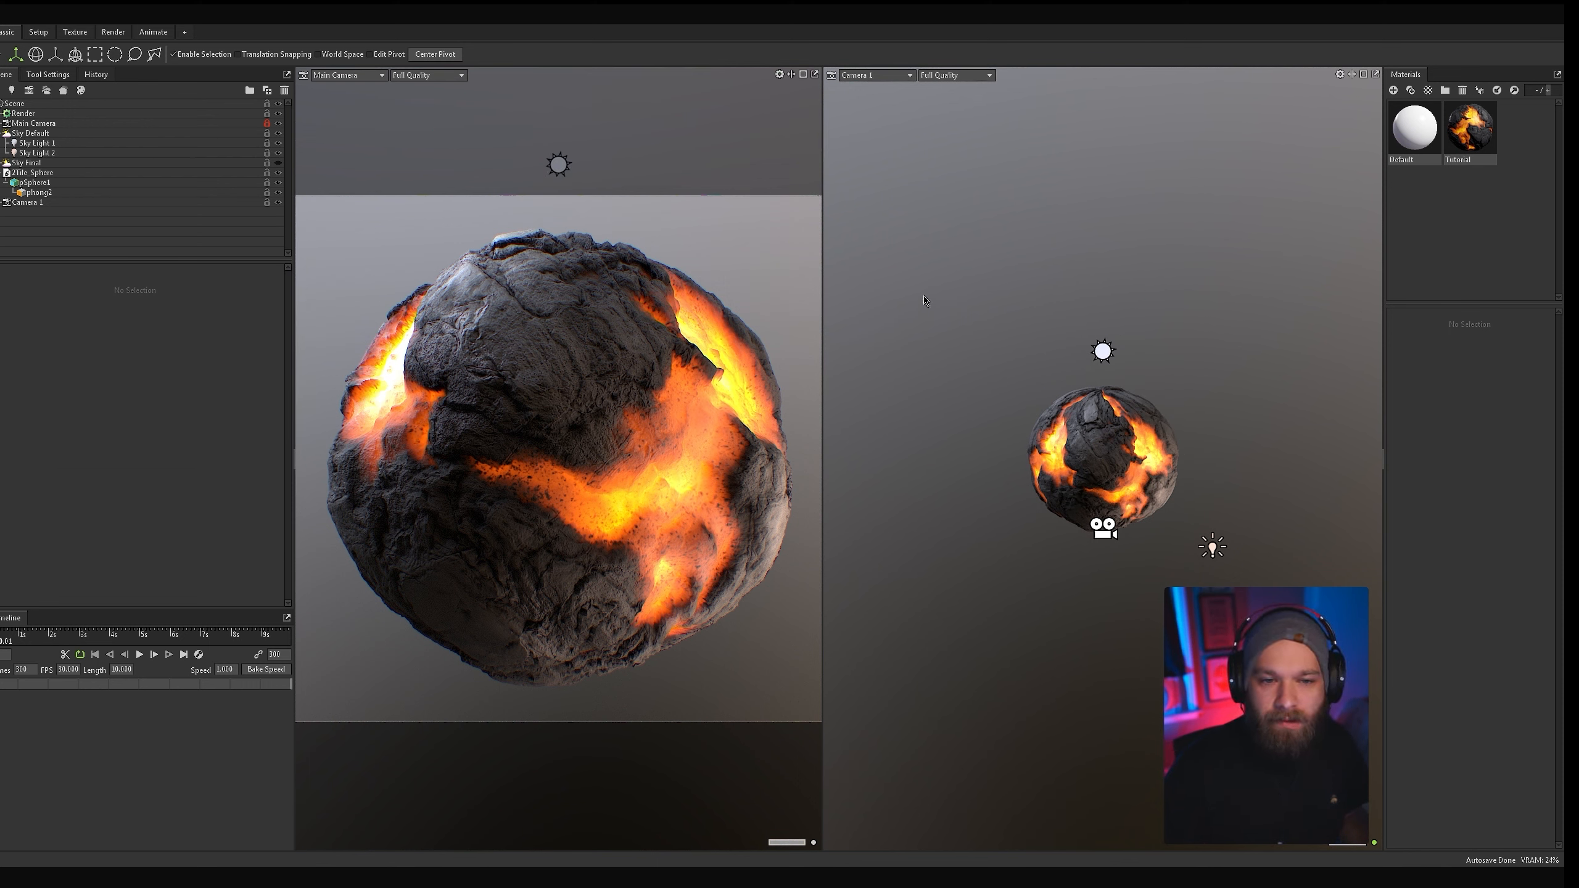
# Step: Rotate the omni Sky Light 2 below the sphere by about 20.5 degrees in the Camera 1 view
pyautogui.click(1212, 548)
pyautogui.keyDown('alt'); pyautogui.moveTo(1151, 529); pyautogui.dragTo(1008, 553); pyautogui.keyUp('alt')
pyautogui.moveTo(1160, 592); pyautogui.dragTo(1199, 583)
pyautogui.press('e')
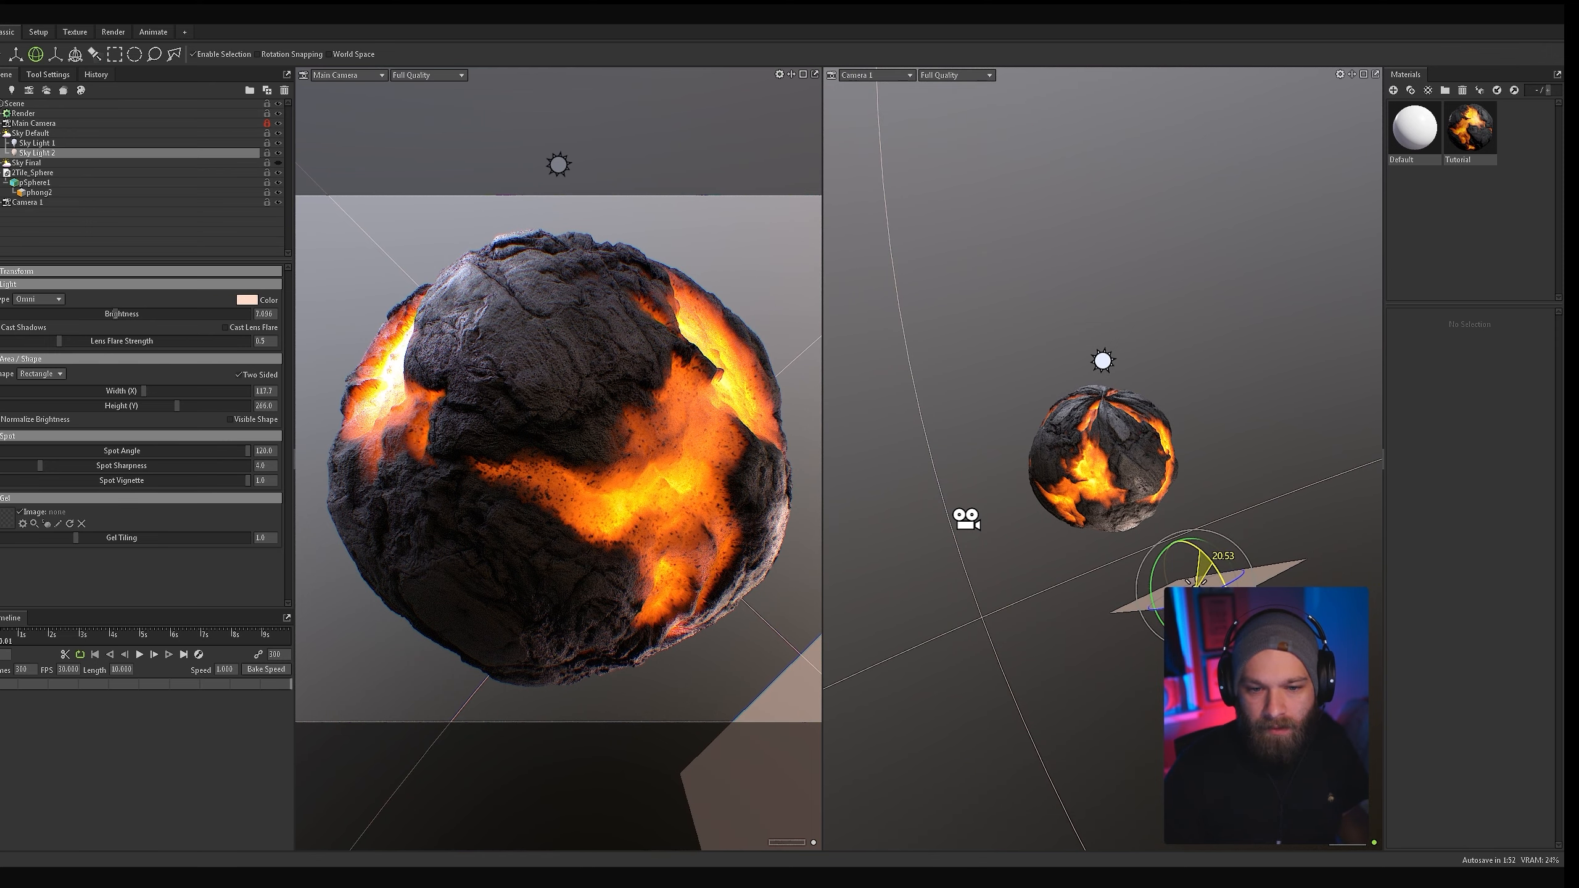
pyautogui.click(988, 323)
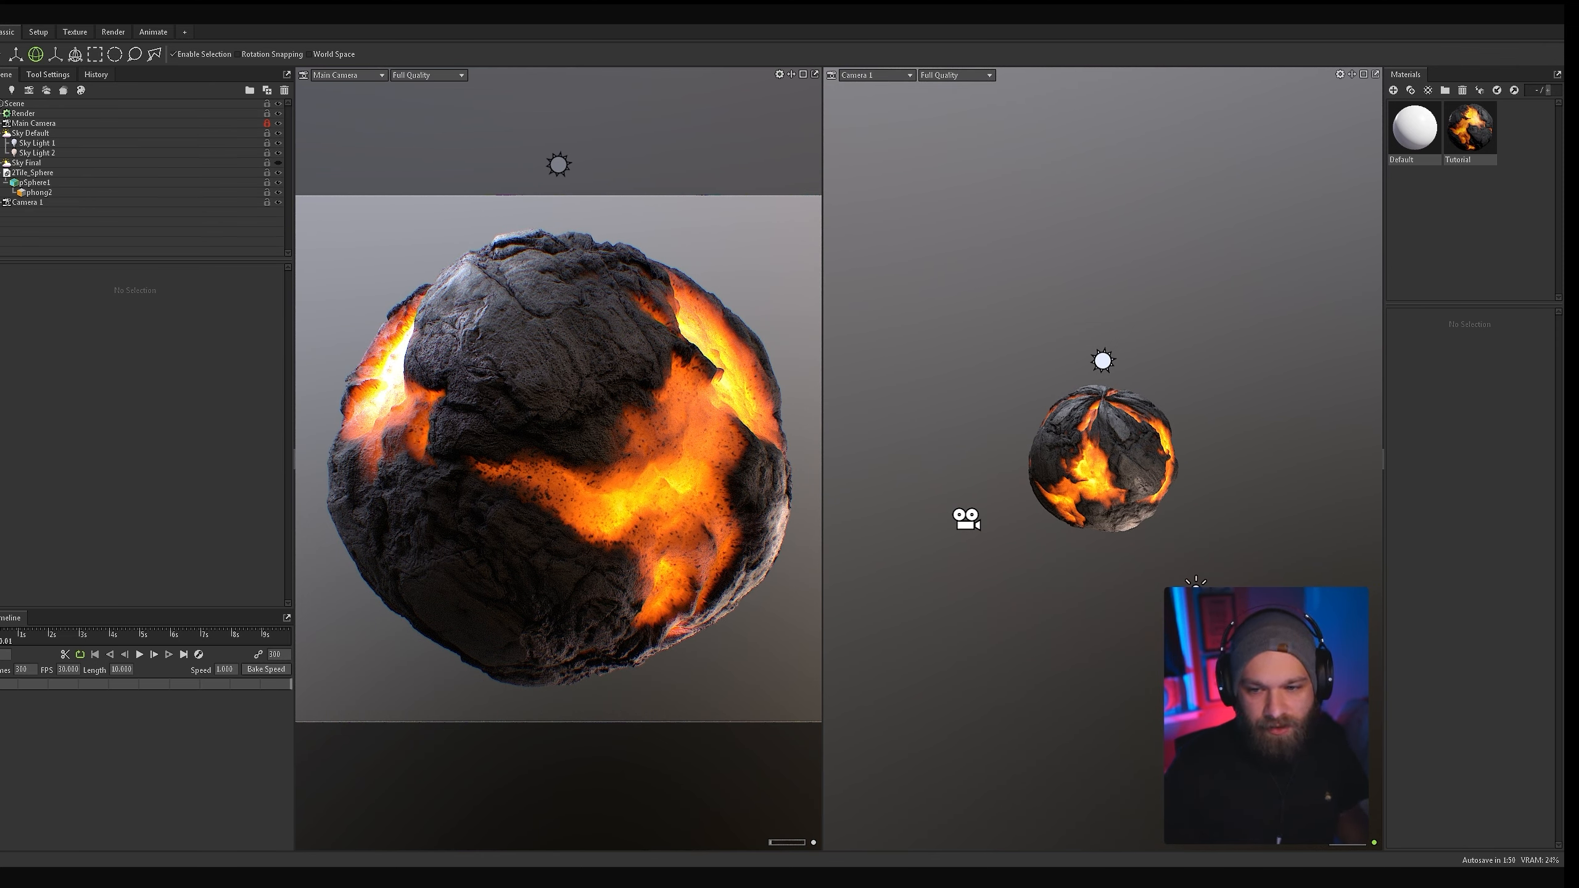
# Step: Try a Sphere shape for Sky Light 2 and reduce its diameter to 0.0
pyautogui.click(1102, 367)
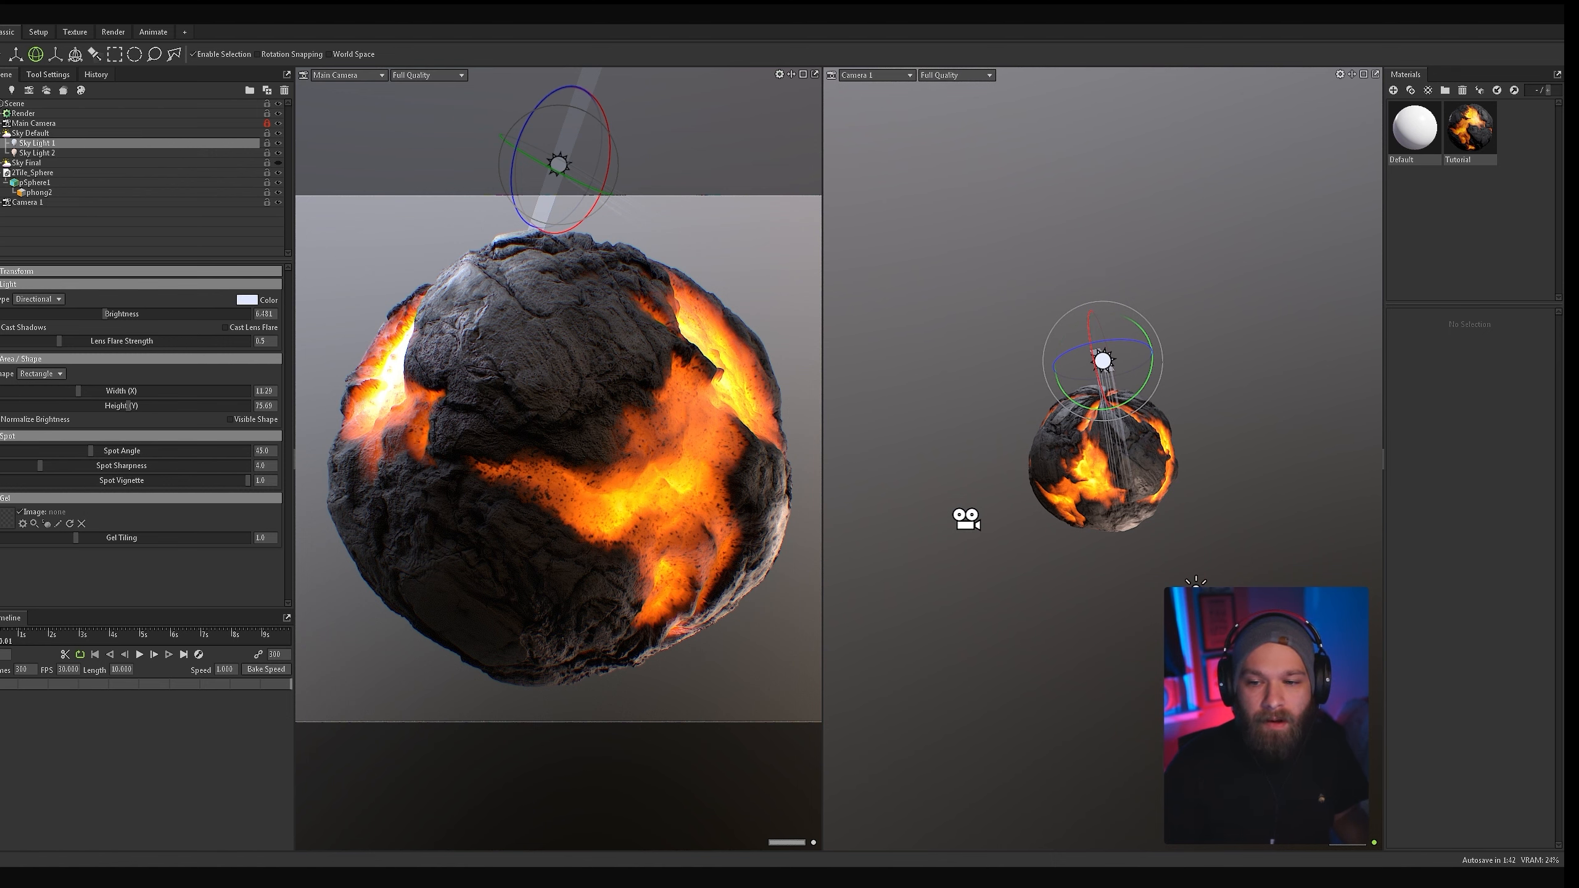
pyautogui.click(1196, 582)
pyautogui.click(41, 373)
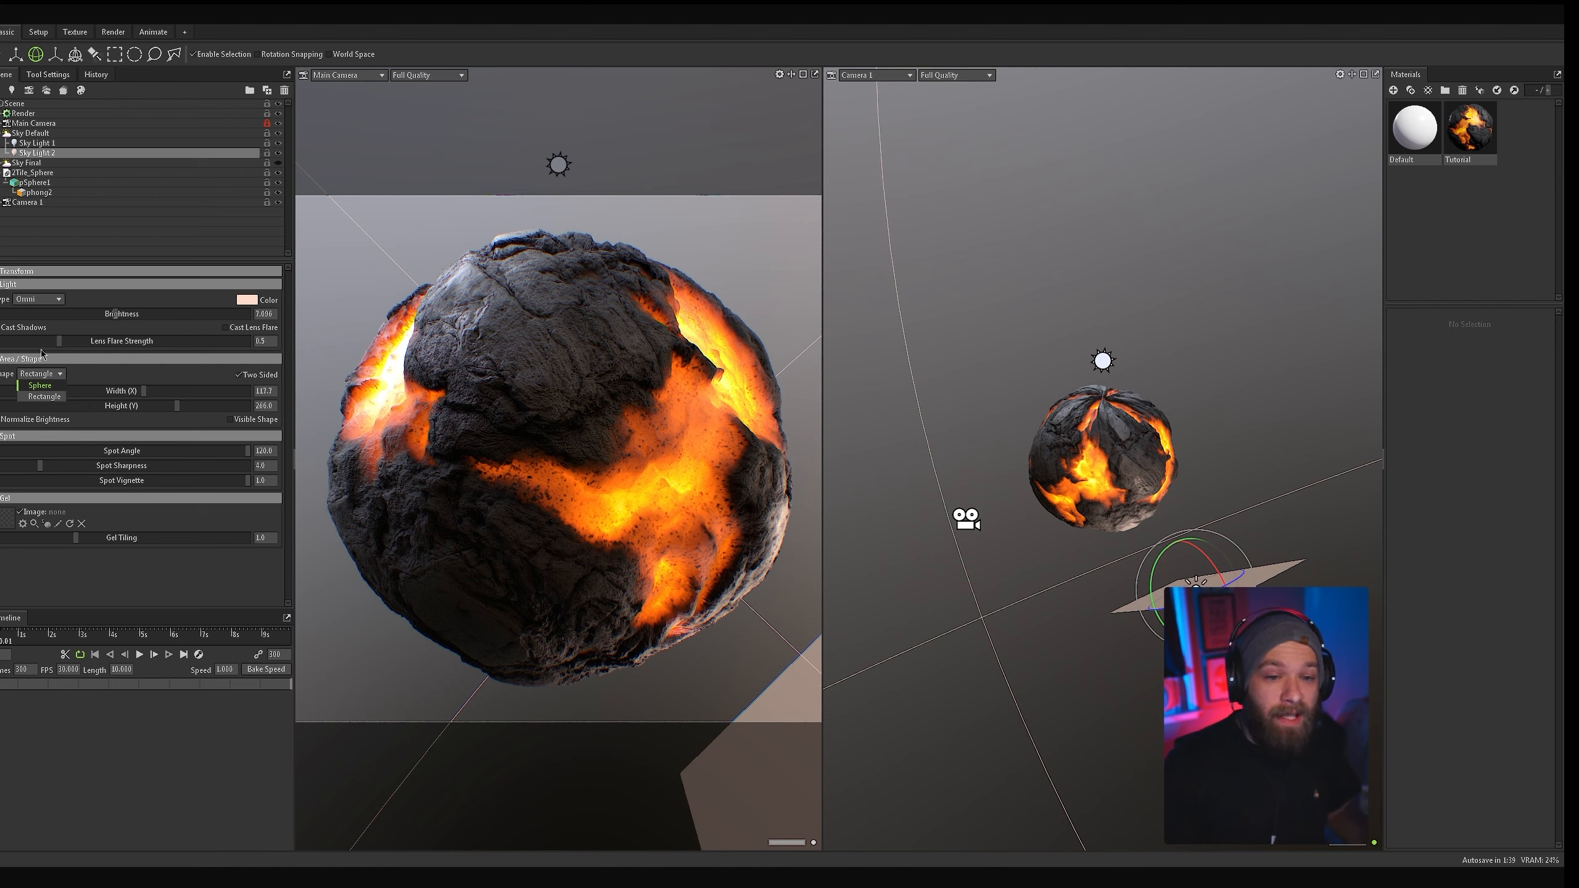
pyautogui.press('Return')
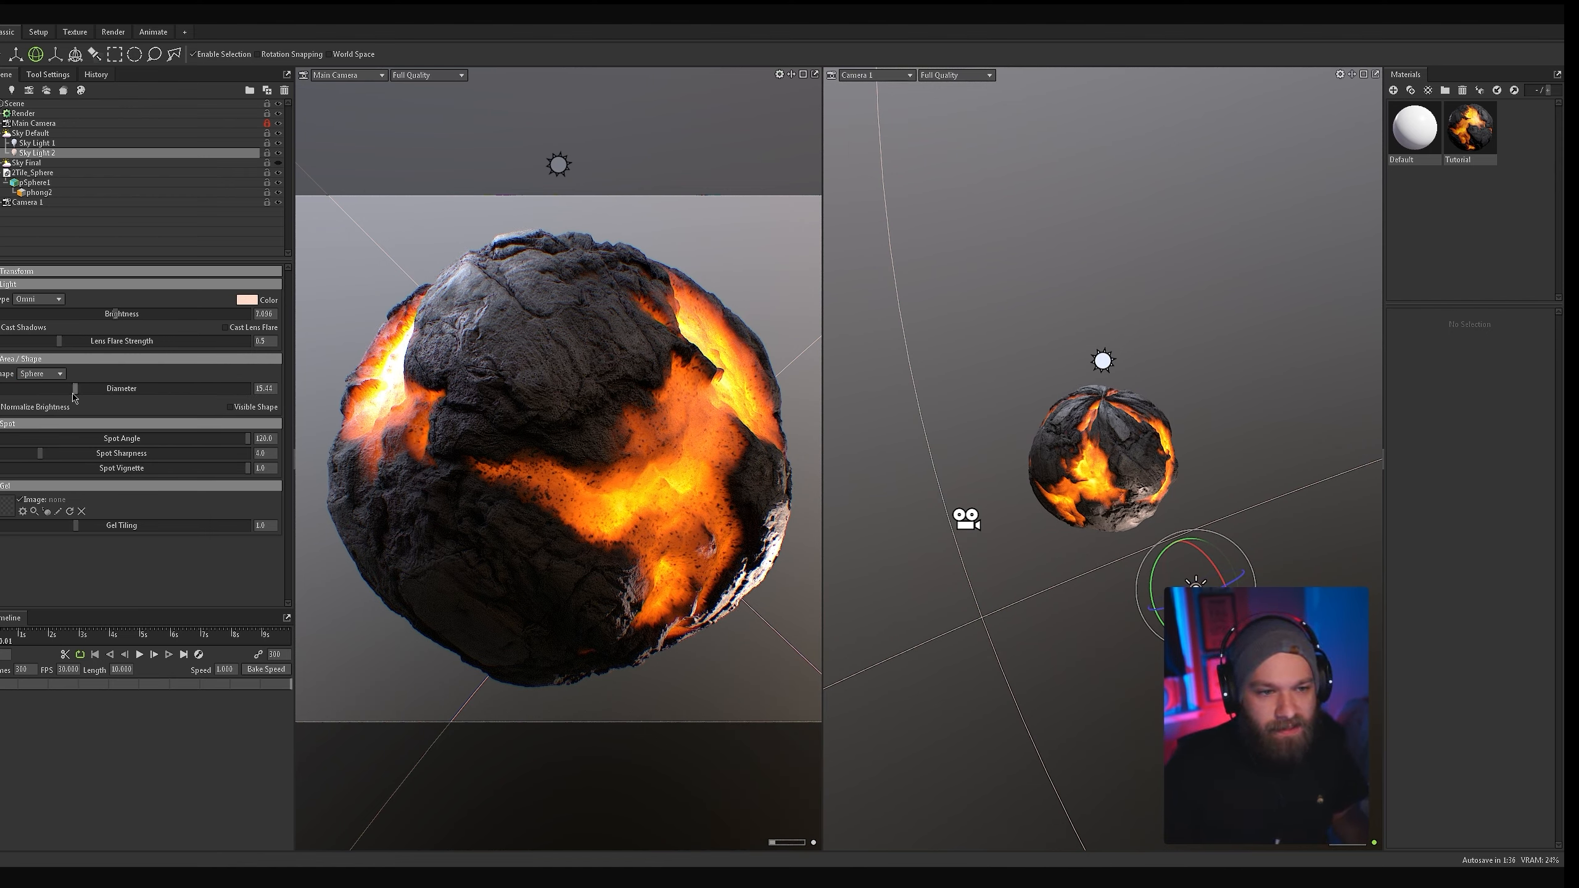
pyautogui.moveTo(73, 396)
pyautogui.mouseDown()
pyautogui.moveTo(19, 391)
pyautogui.moveTo(34, 410)
pyautogui.mouseUp()
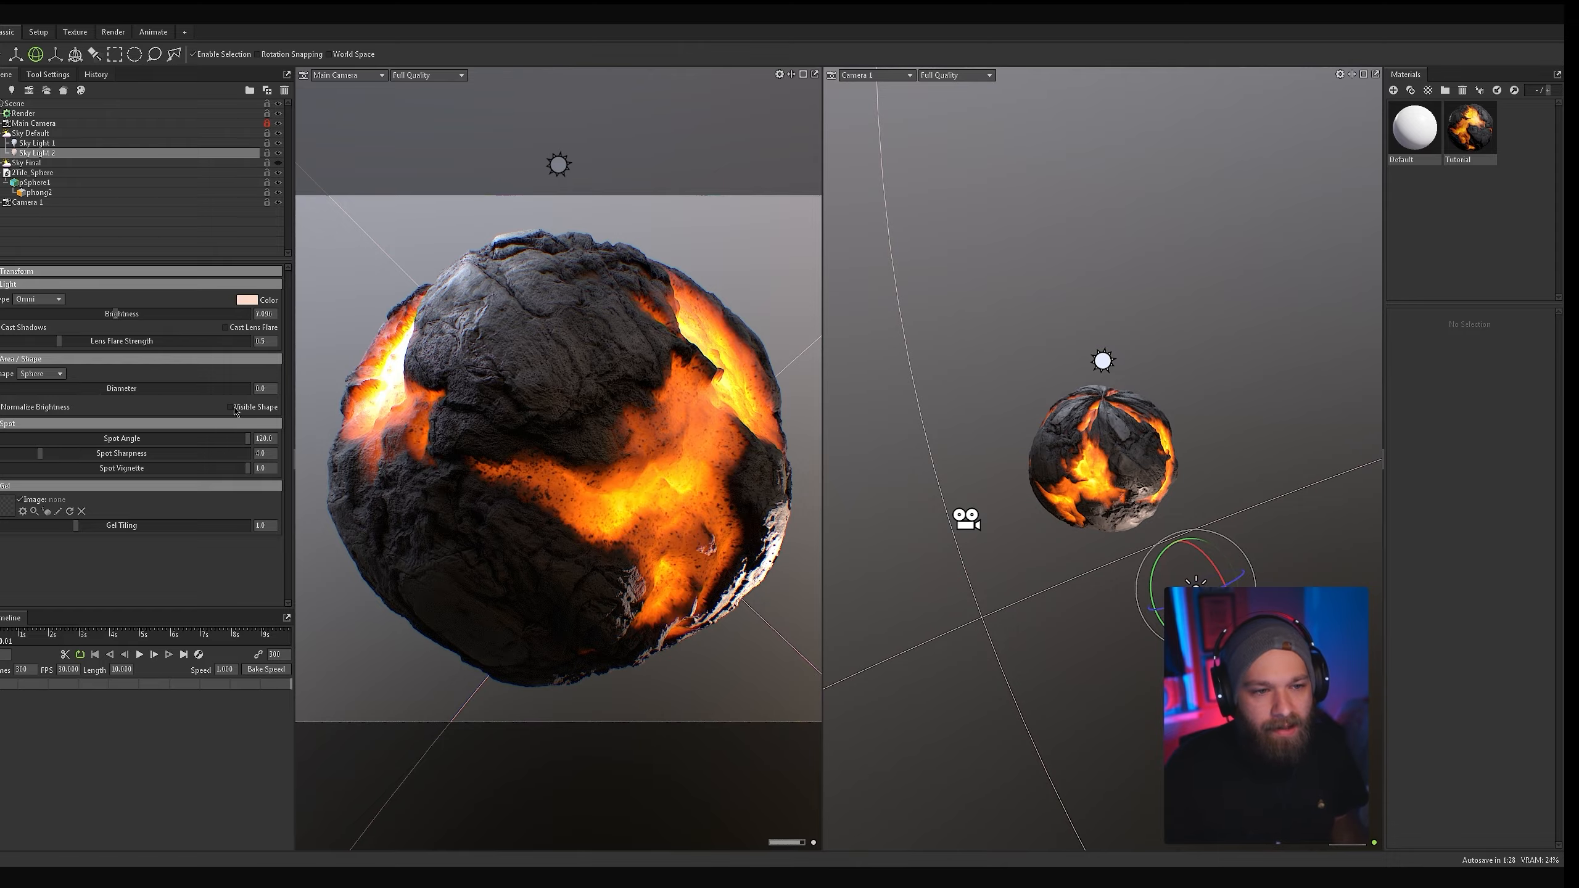
# Step: Shape Sky Light 2 as a long, narrow Rectangle about 5.28 wide
pyautogui.moveTo(6, 392)
pyautogui.mouseDown()
pyautogui.moveTo(199, 394)
pyautogui.moveTo(178, 395)
pyautogui.mouseUp()
pyautogui.click(929, 354)
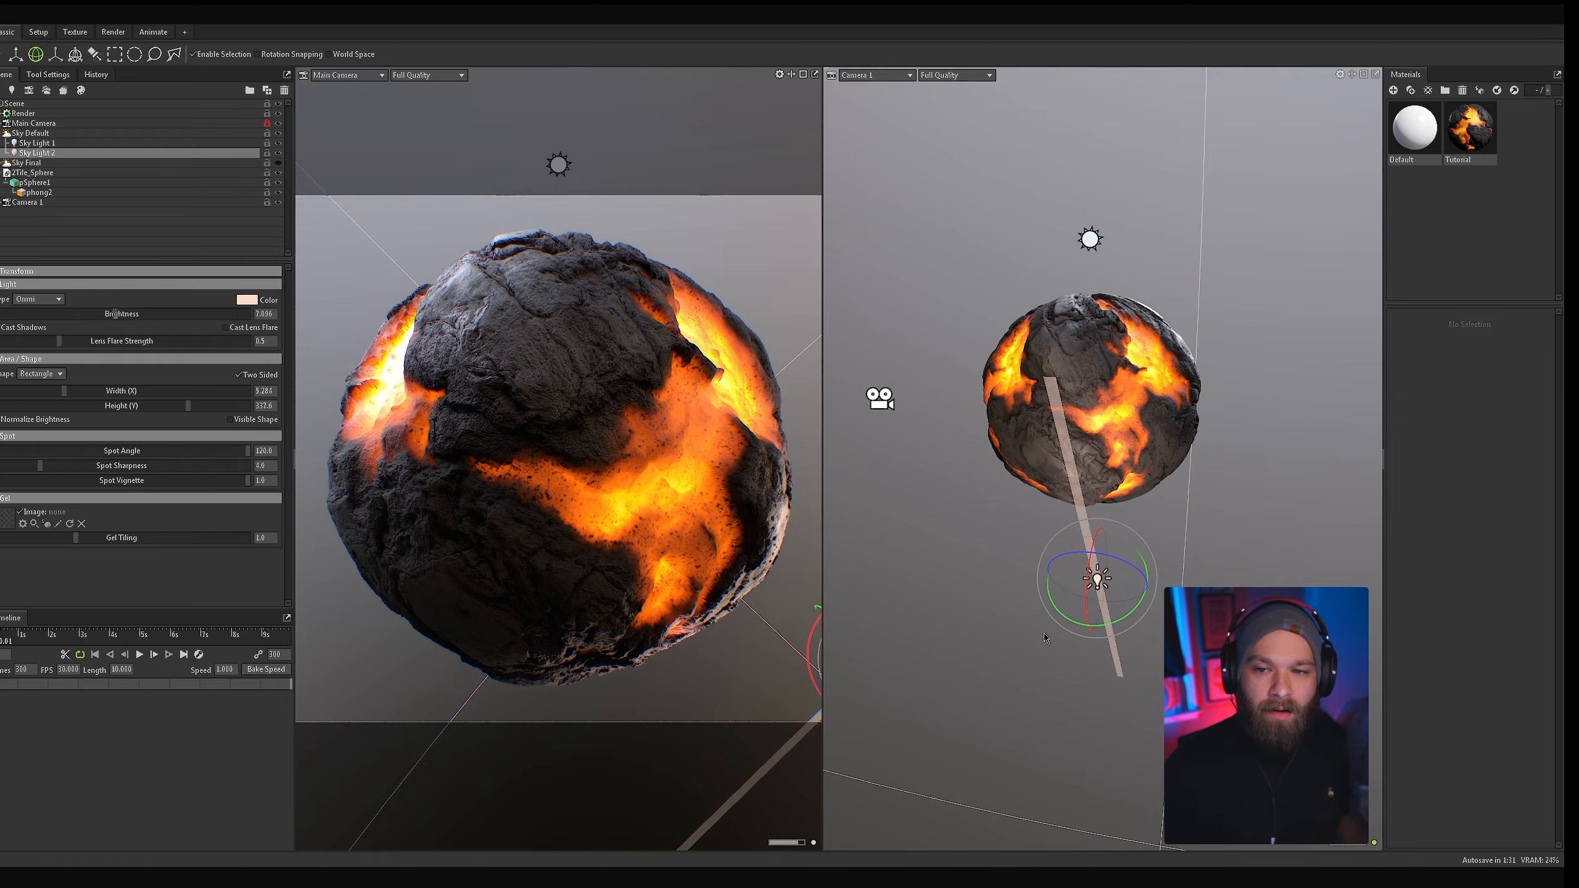
pyautogui.click(1329, 415)
# Step: Duplicate the lava sphere mesh and place the copy beside the original in the Camera 1 view
pyautogui.moveTo(1329, 415); pyautogui.dragTo(1235, 432)
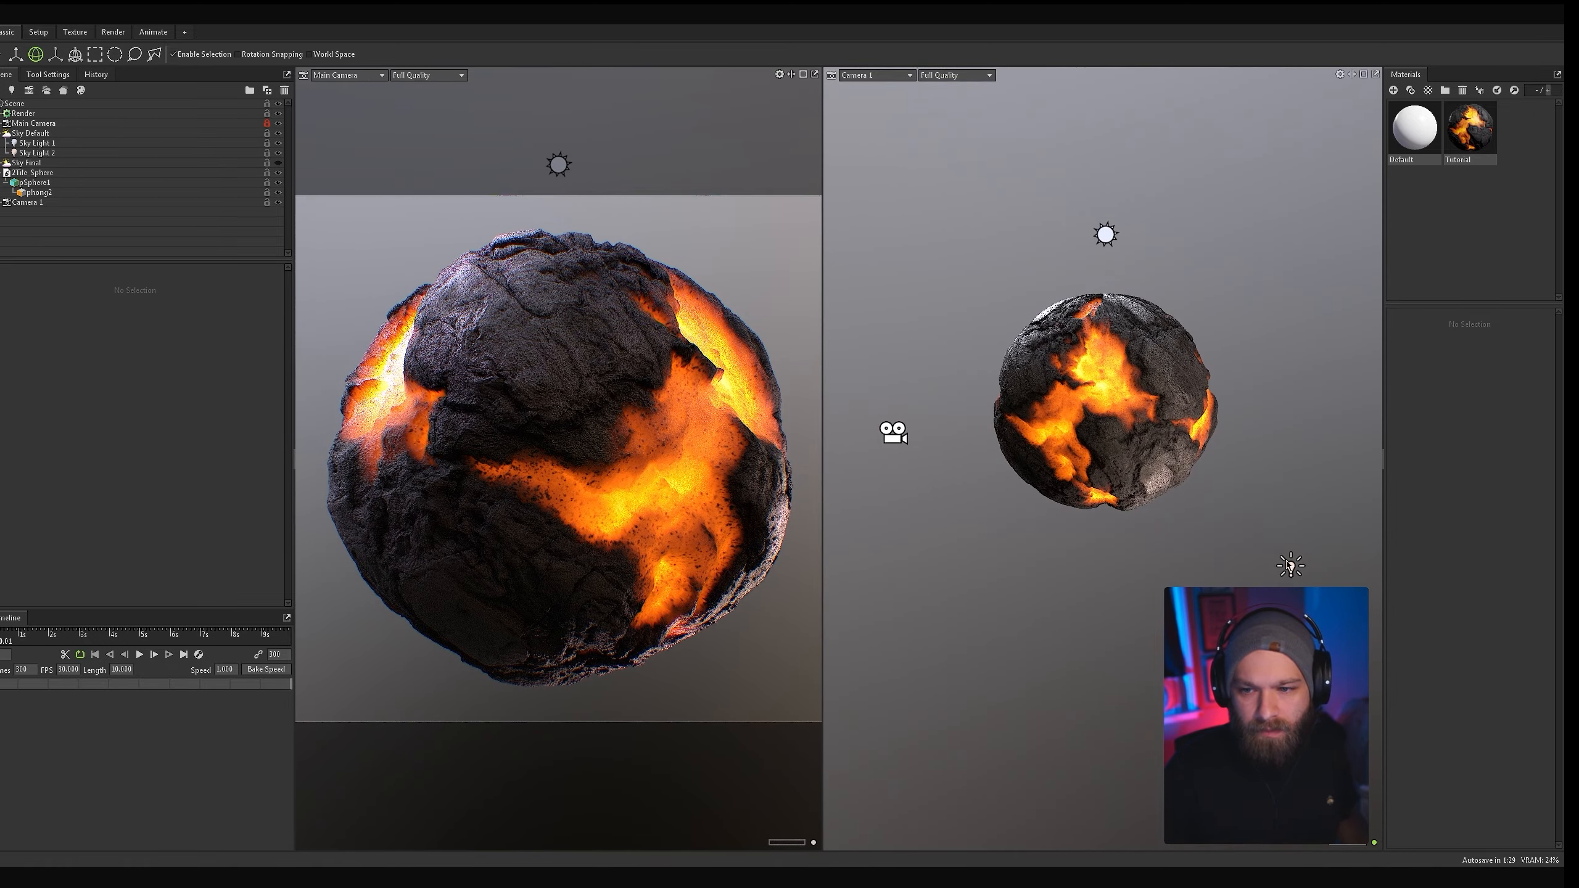
pyautogui.click(1294, 571)
pyautogui.moveTo(1294, 574); pyautogui.dragTo(1151, 510, button='middle')
pyautogui.click(1051, 389)
pyautogui.press('w')
pyautogui.moveTo(1205, 473); pyautogui.dragTo(1092, 514)
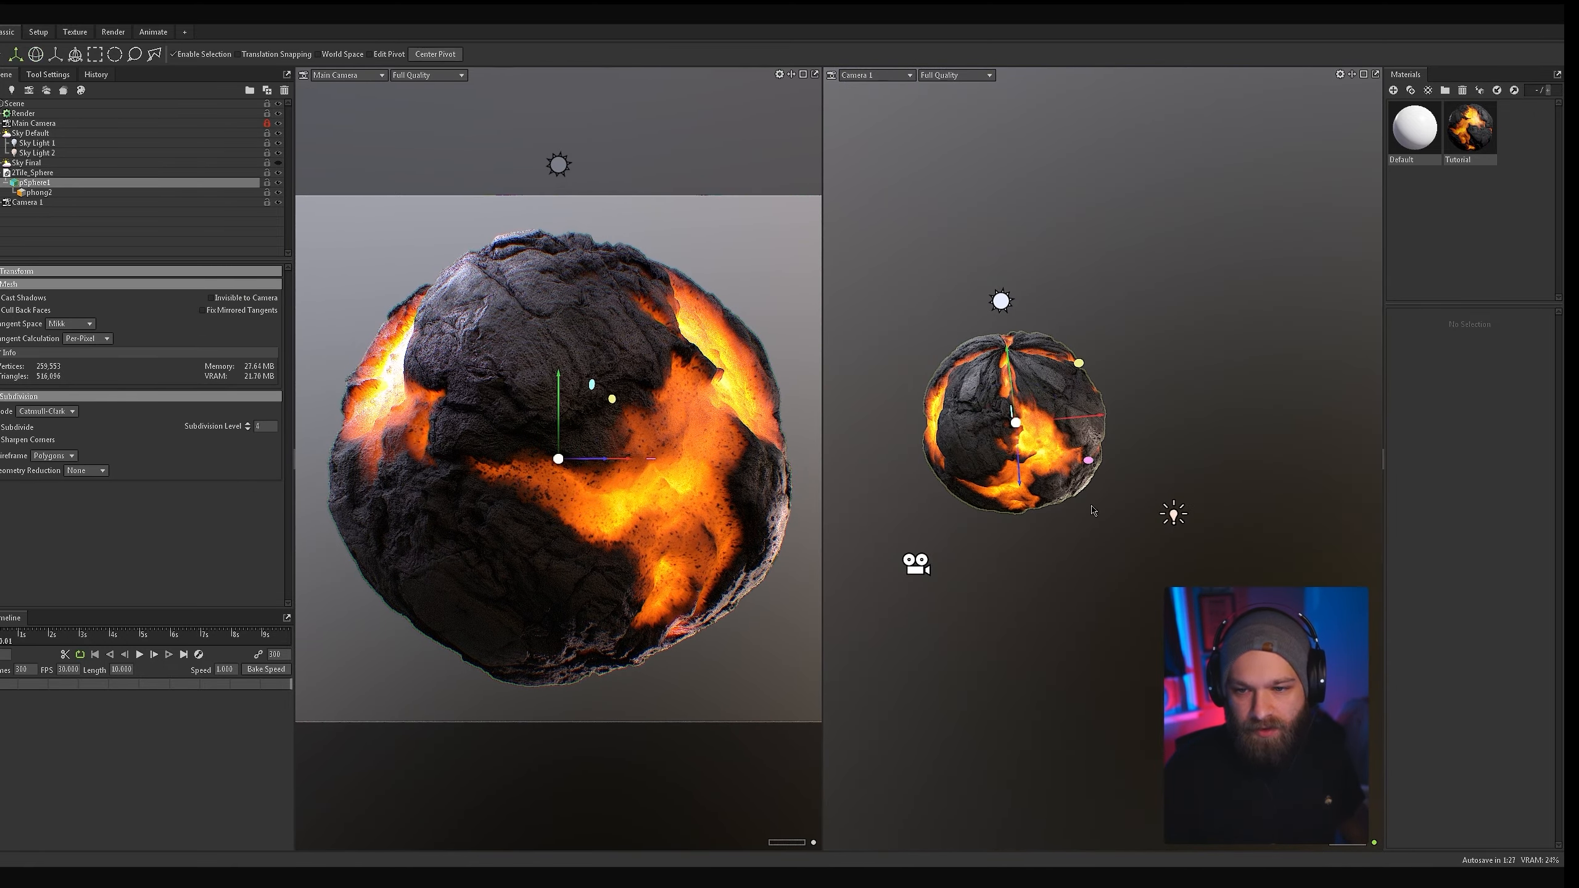
pyautogui.keyDown('shift'); pyautogui.moveTo(1070, 420); pyautogui.dragTo(1326, 397); pyautogui.keyUp('shift')
pyautogui.moveTo(1305, 533); pyautogui.dragTo(1255, 502)
# Step: Select Sky Light 2 between the two spheres and examine how its light falls on the duplicate
pyautogui.click(1172, 505)
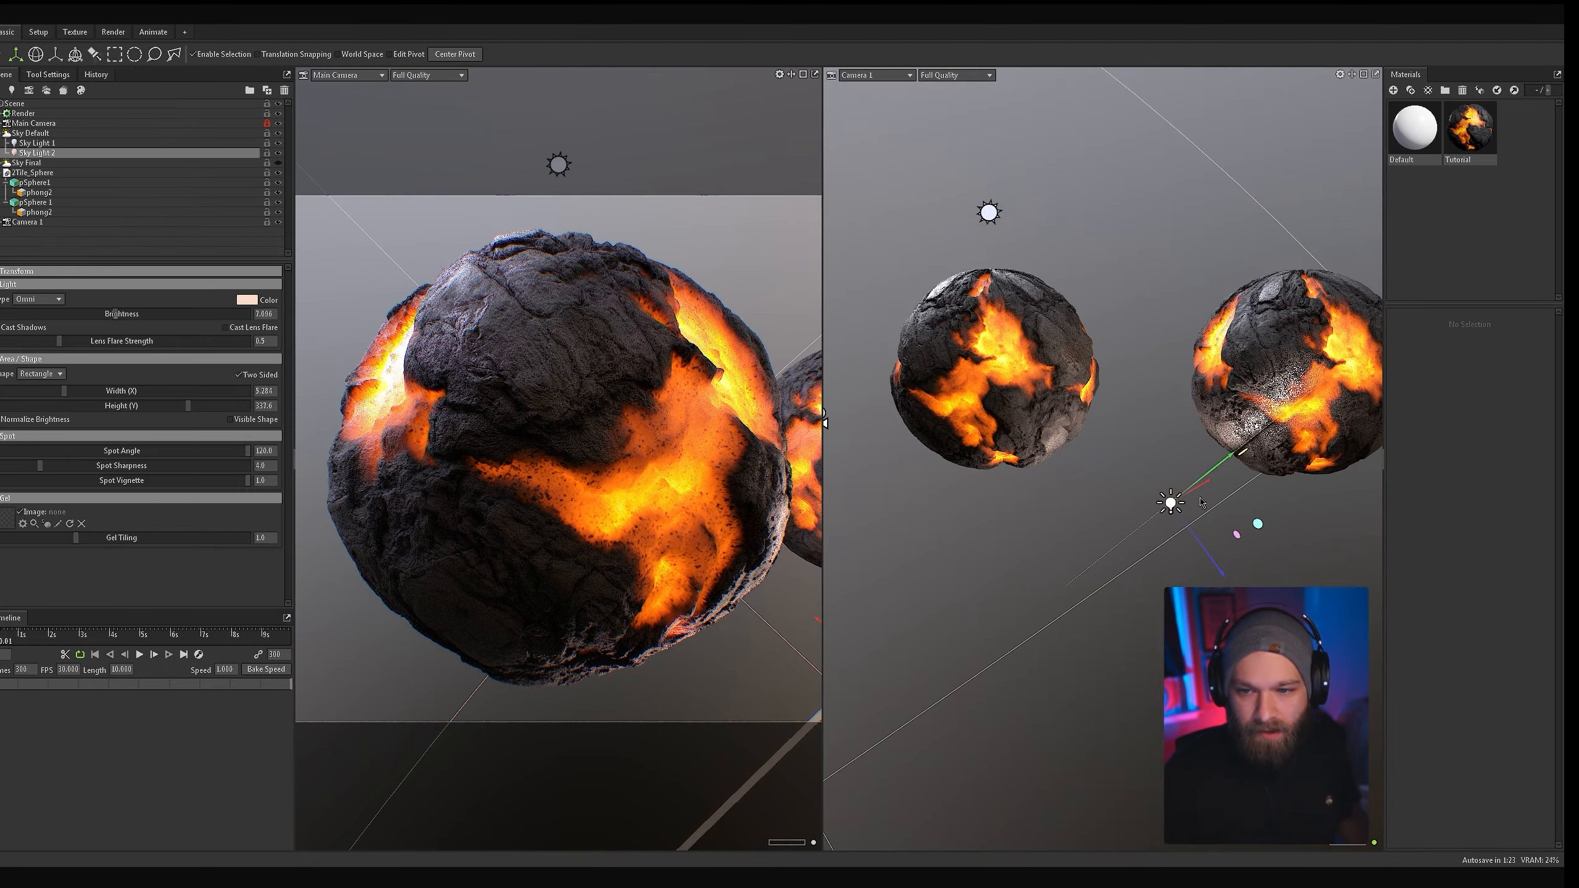
pyautogui.moveTo(1197, 522); pyautogui.dragTo(1071, 499, button='middle')
pyautogui.scroll(2, 1071, 499)
pyautogui.moveTo(1072, 499); pyautogui.dragTo(1197, 474)
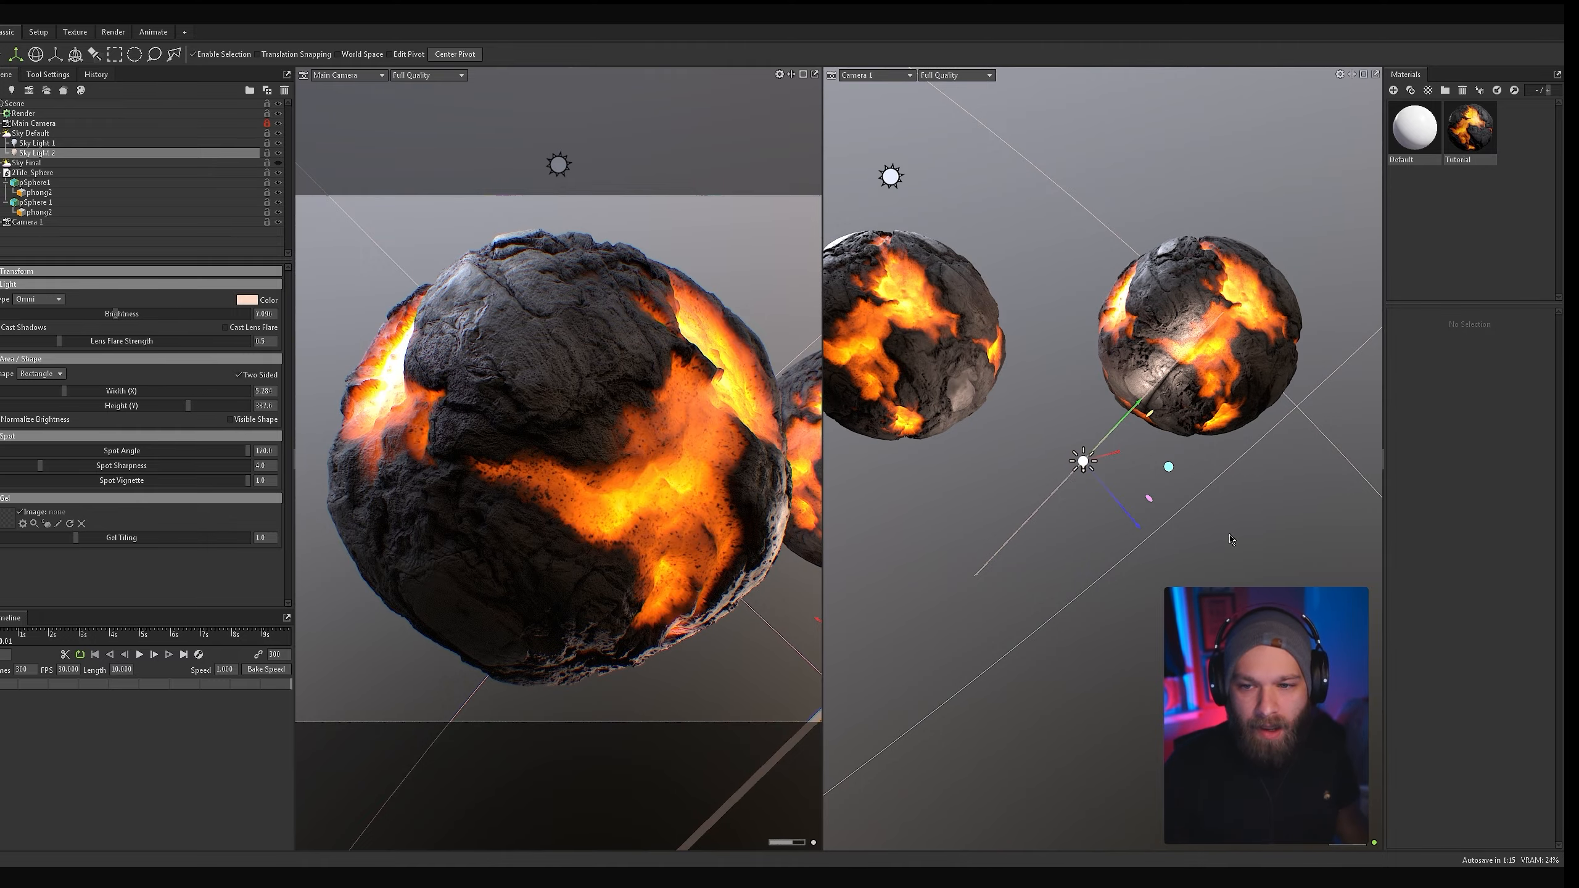
# Step: Delete the duplicate lava sphere beside the original in the Camera 1 view
pyautogui.click(1197, 385)
pyautogui.press('Delete')
pyautogui.moveTo(1054, 405); pyautogui.dragTo(1120, 414, button='middle')
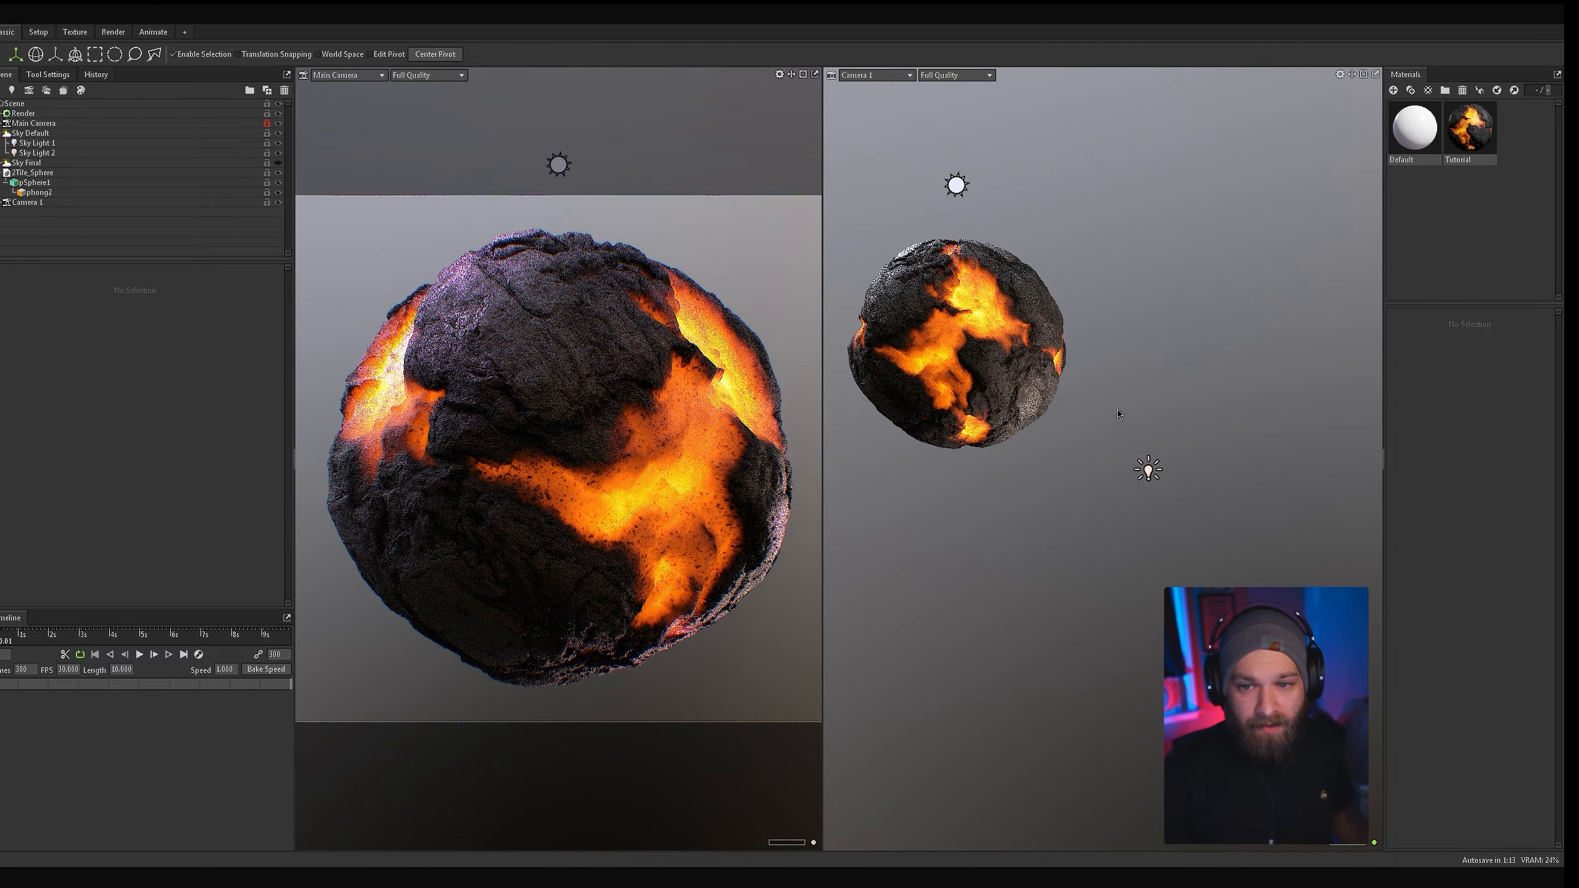
pyautogui.moveTo(1118, 409); pyautogui.dragTo(960, 405)
pyautogui.moveTo(960, 405); pyautogui.dragTo(1012, 430, button='middle')
pyautogui.moveTo(1011, 431); pyautogui.dragTo(1136, 475)
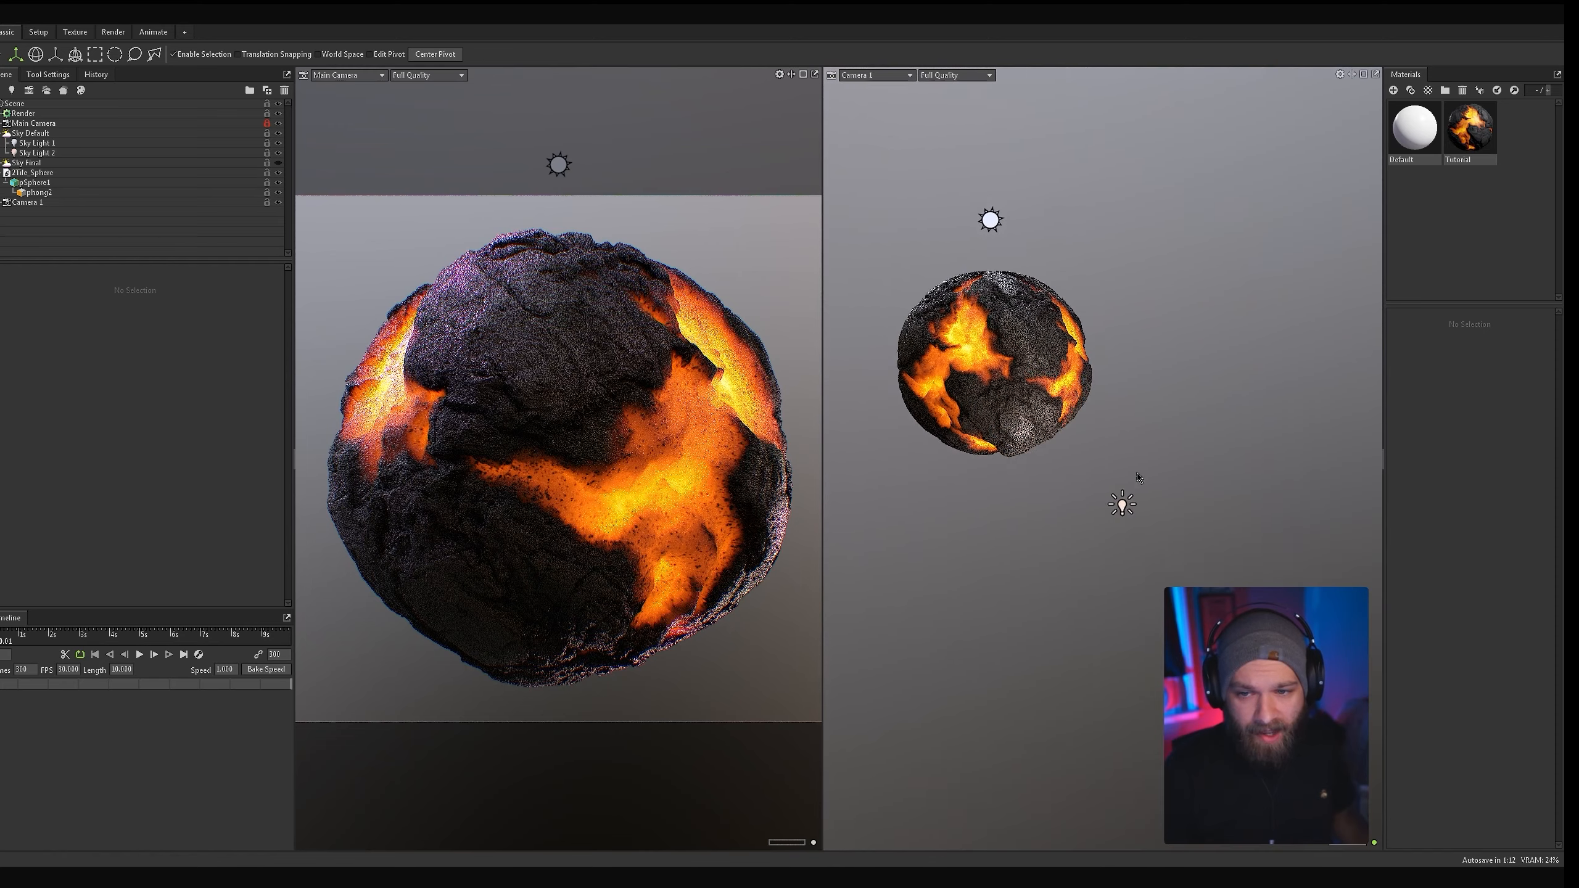
# Step: Try the Spot type for Sky Light 2 and rotate the light in the Camera 1 view
pyautogui.click(1122, 506)
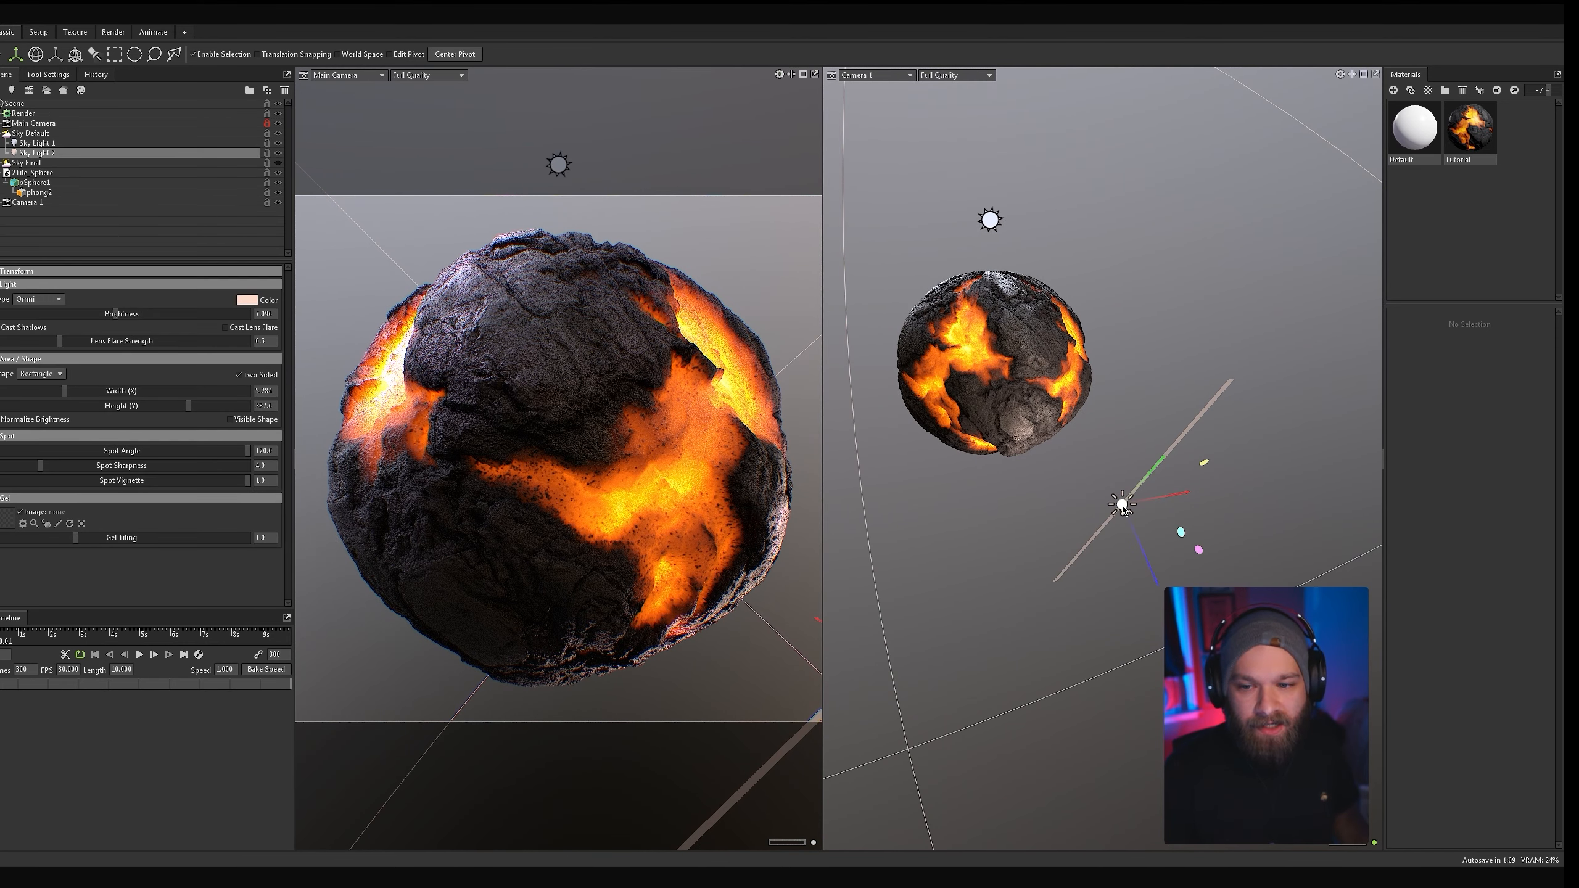
pyautogui.click(38, 300)
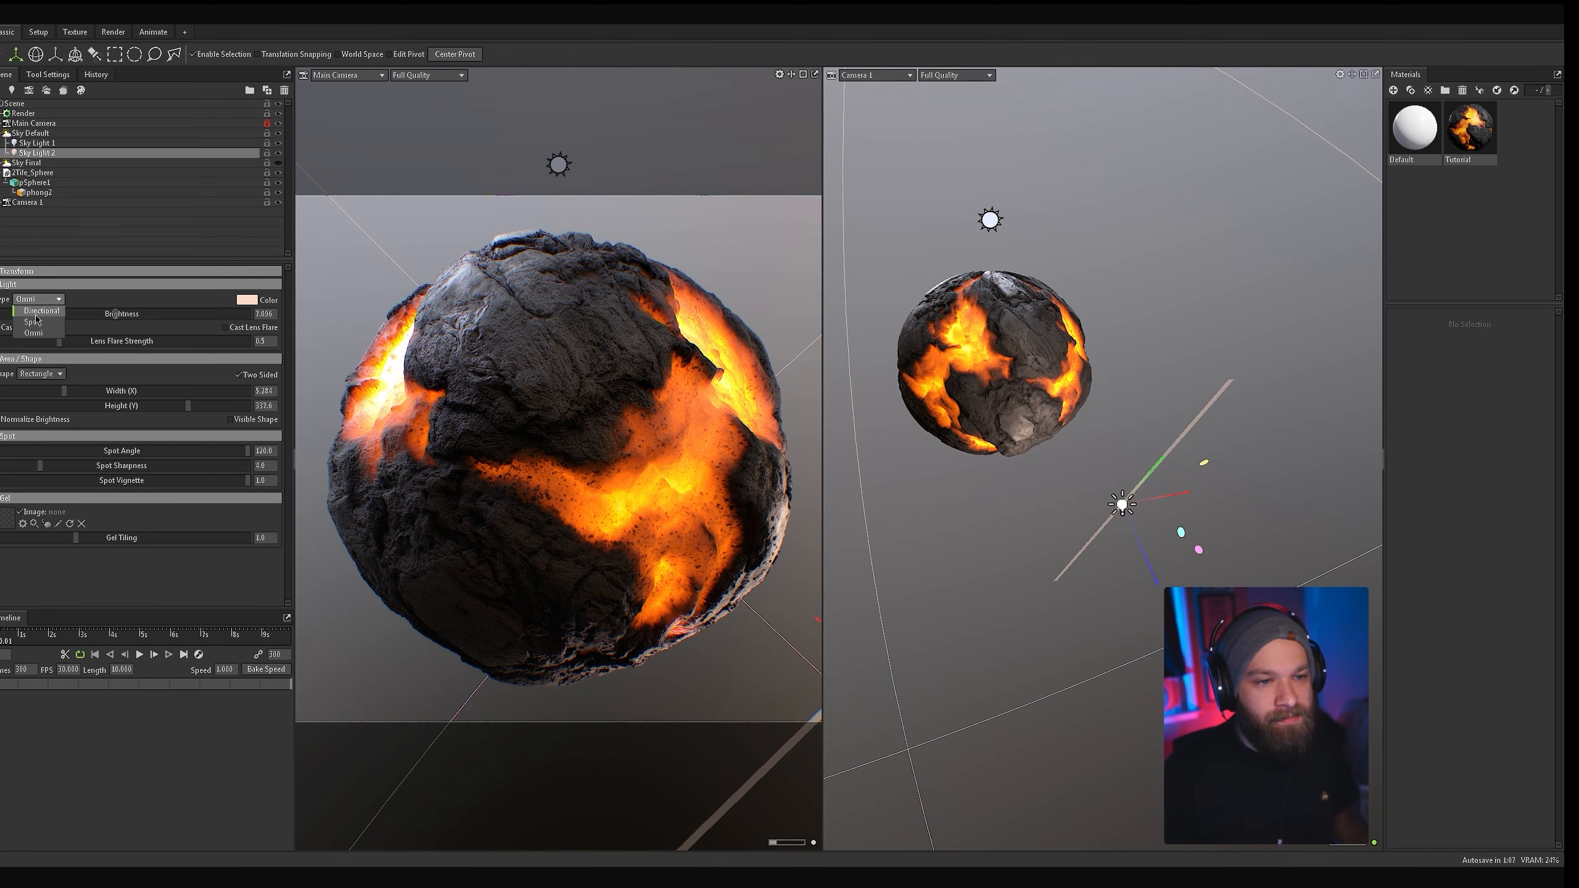
pyautogui.click(35, 321)
pyautogui.keyDown('alt'); pyautogui.moveTo(1124, 587); pyautogui.dragTo(1059, 579); pyautogui.keyUp('alt')
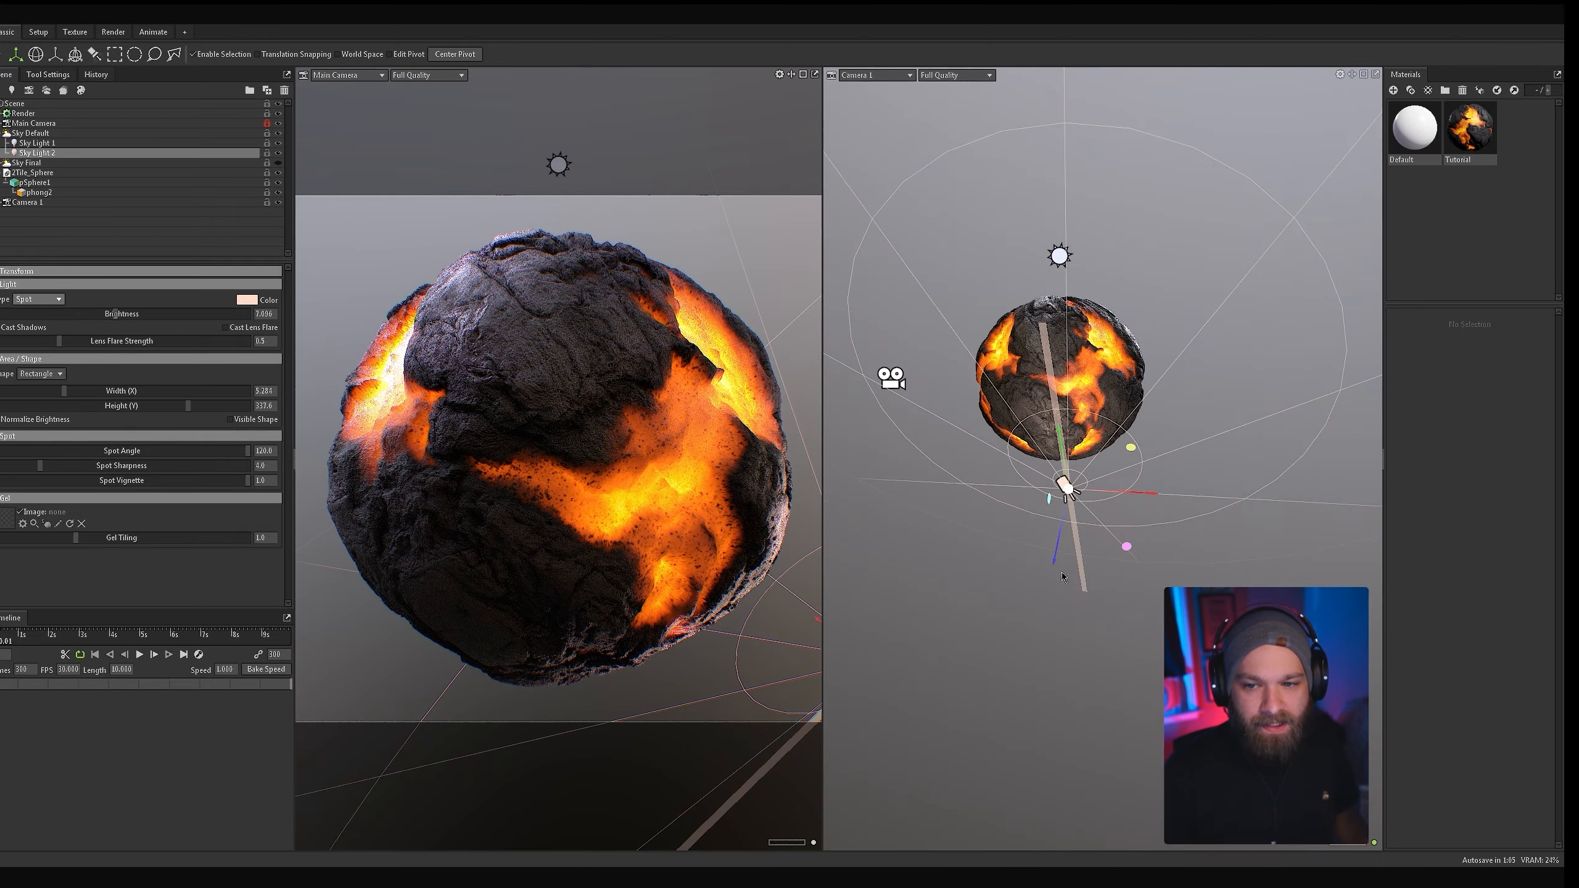
pyautogui.moveTo(1291, 557)
pyautogui.keyDown('alt'); pyautogui.mouseDown()
pyautogui.moveTo(1353, 560)
pyautogui.moveTo(1312, 678)
pyautogui.moveTo(1218, 573)
pyautogui.moveTo(1262, 570)
pyautogui.mouseUp(); pyautogui.keyUp('alt')
pyautogui.press('e')
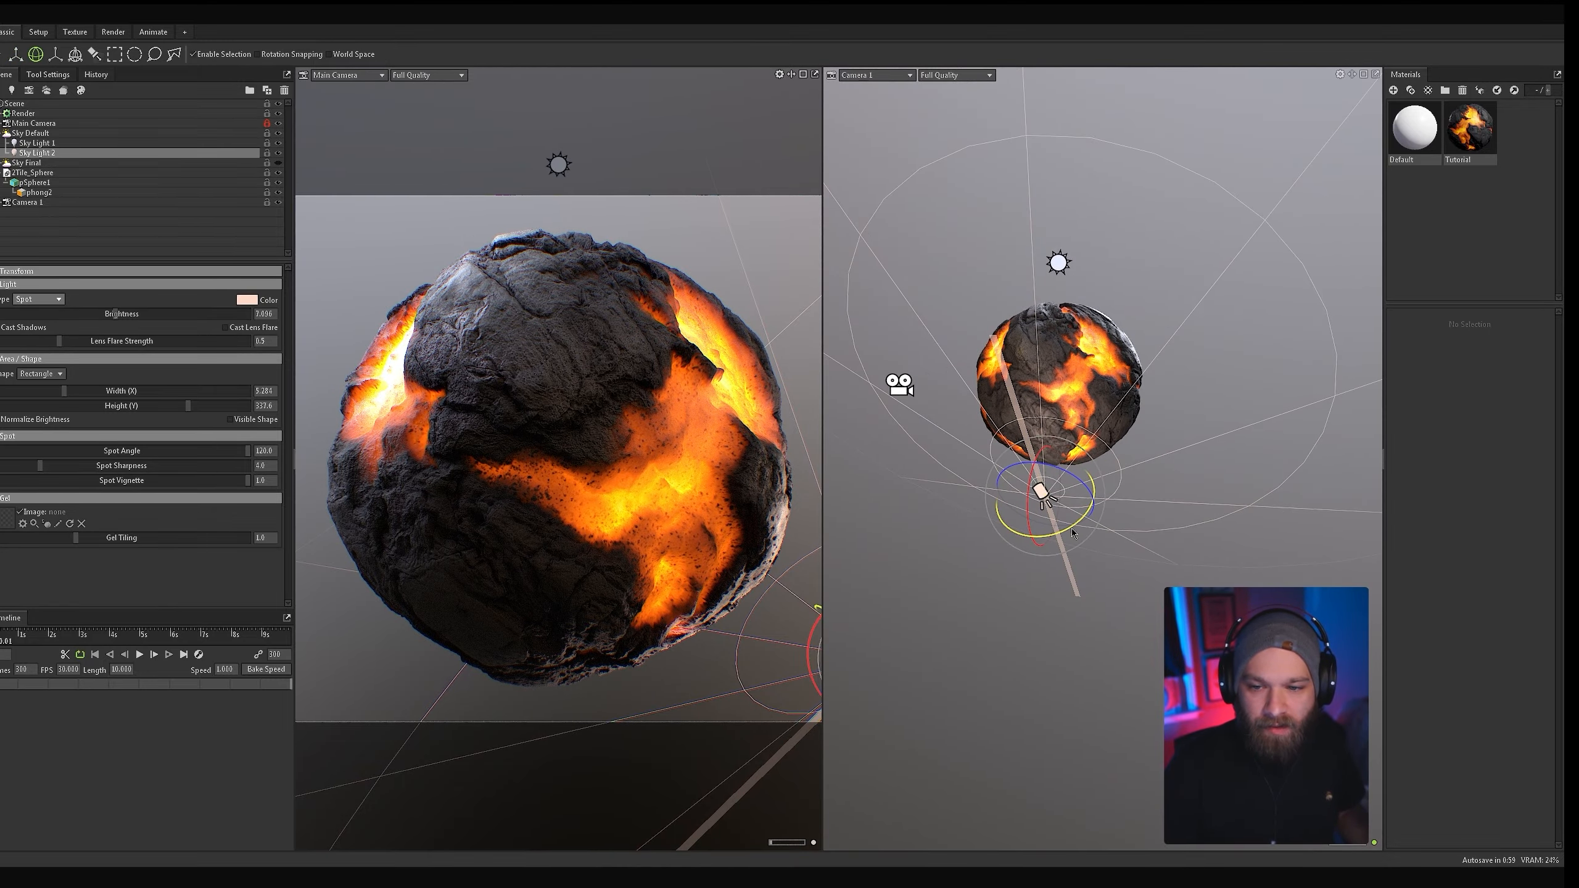
pyautogui.moveTo(1073, 533); pyautogui.dragTo(1045, 498)
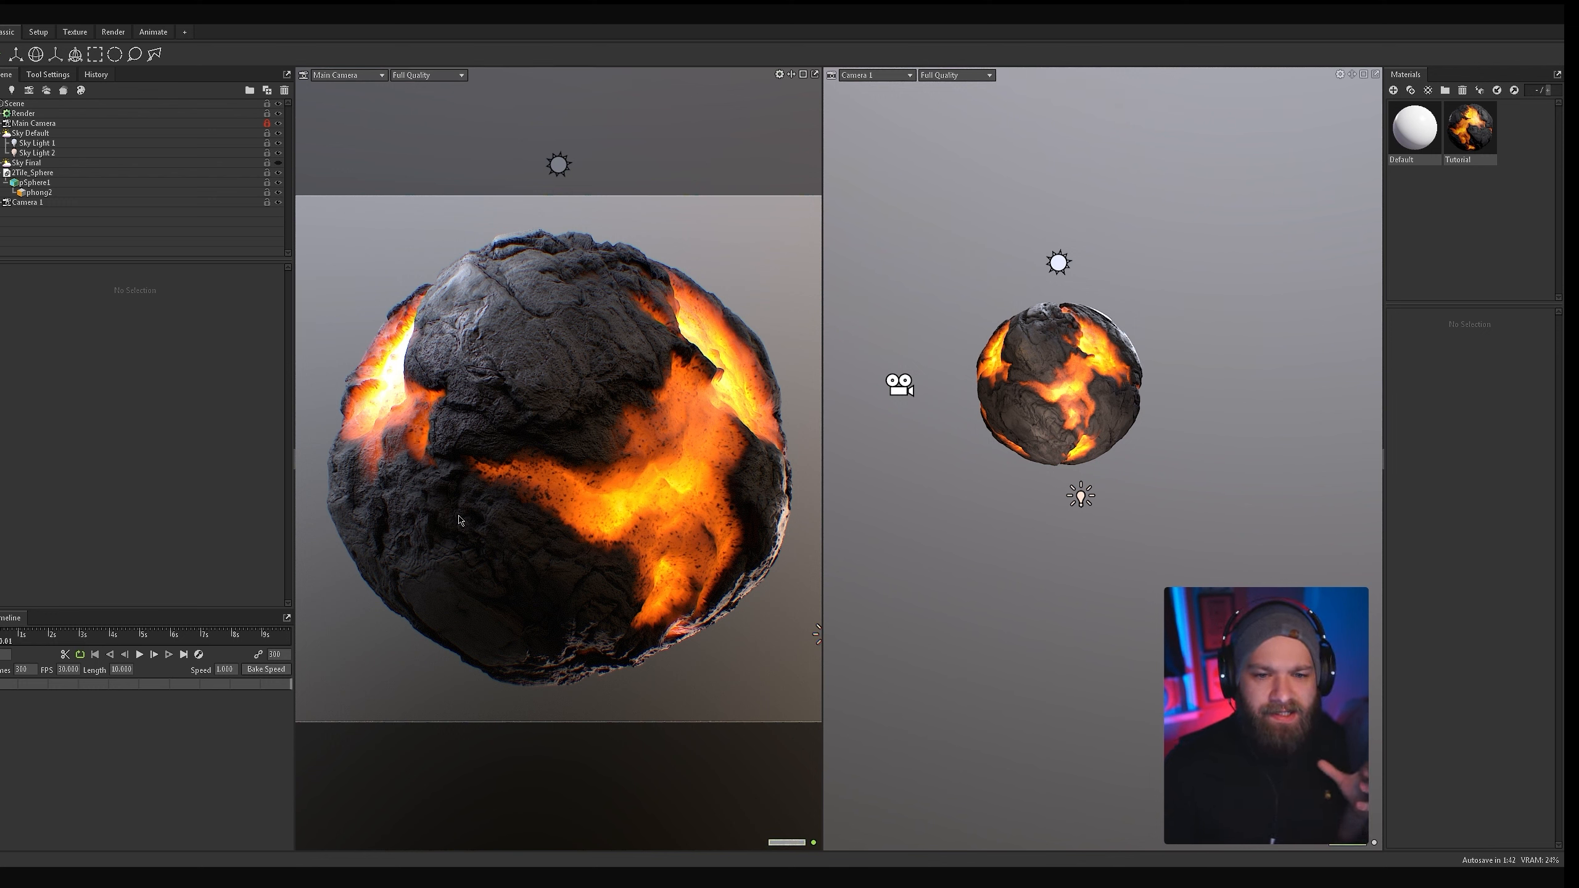
# Step: With Sky Light 1 selected, rotate the sky lighting through several angles and leave the rim light on the sphere's lower right edge
pyautogui.click(1059, 264)
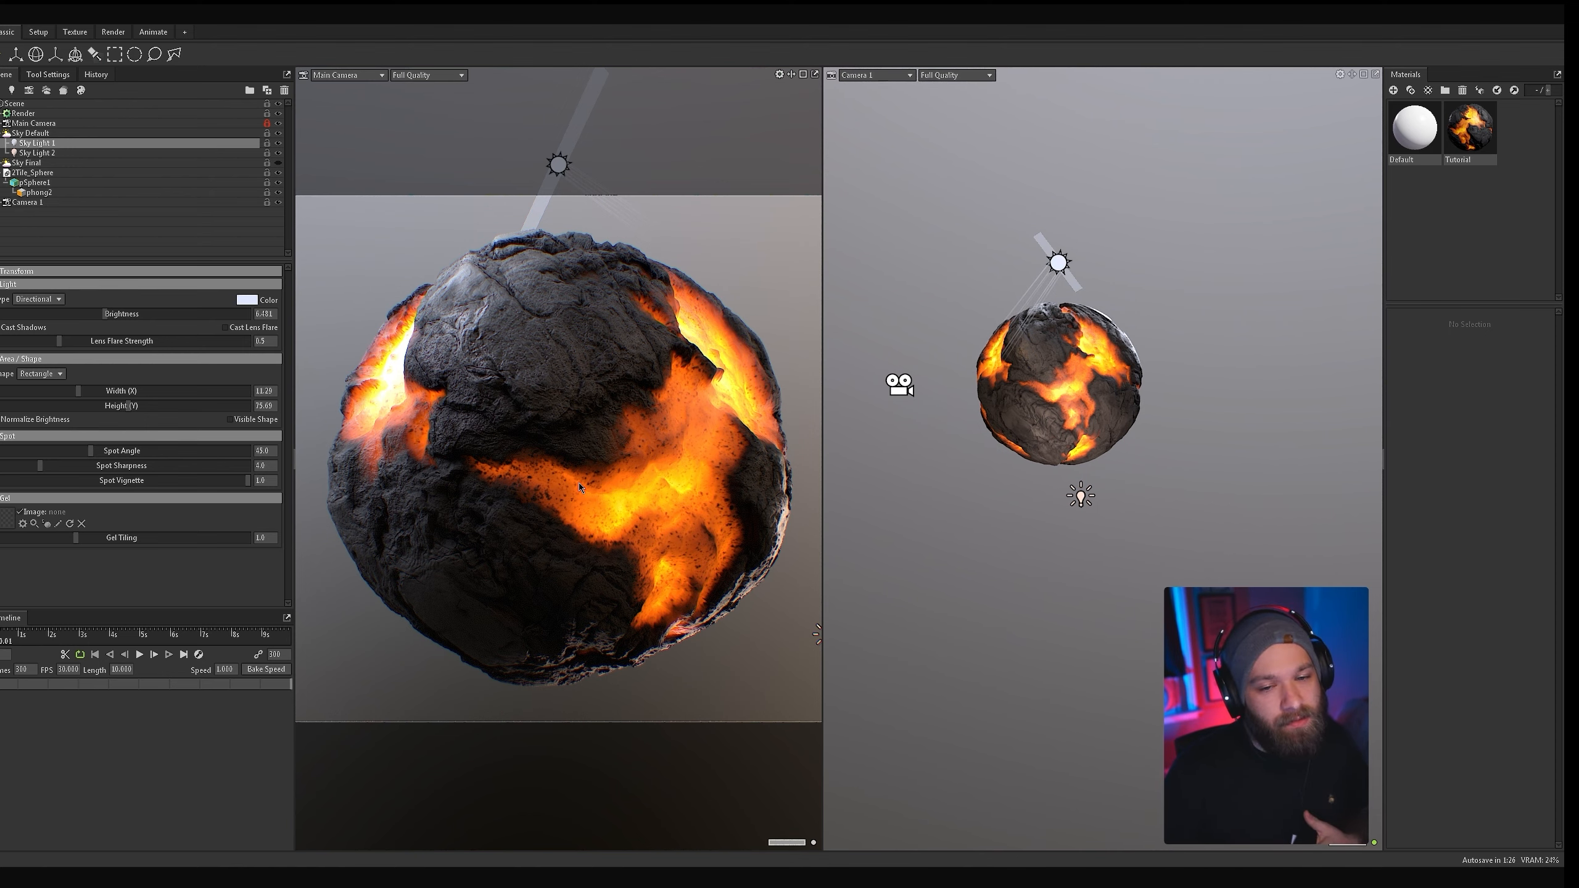
pyautogui.keyDown('shift'); pyautogui.moveTo(516, 553); pyautogui.dragTo(695, 563); pyautogui.keyUp('shift')
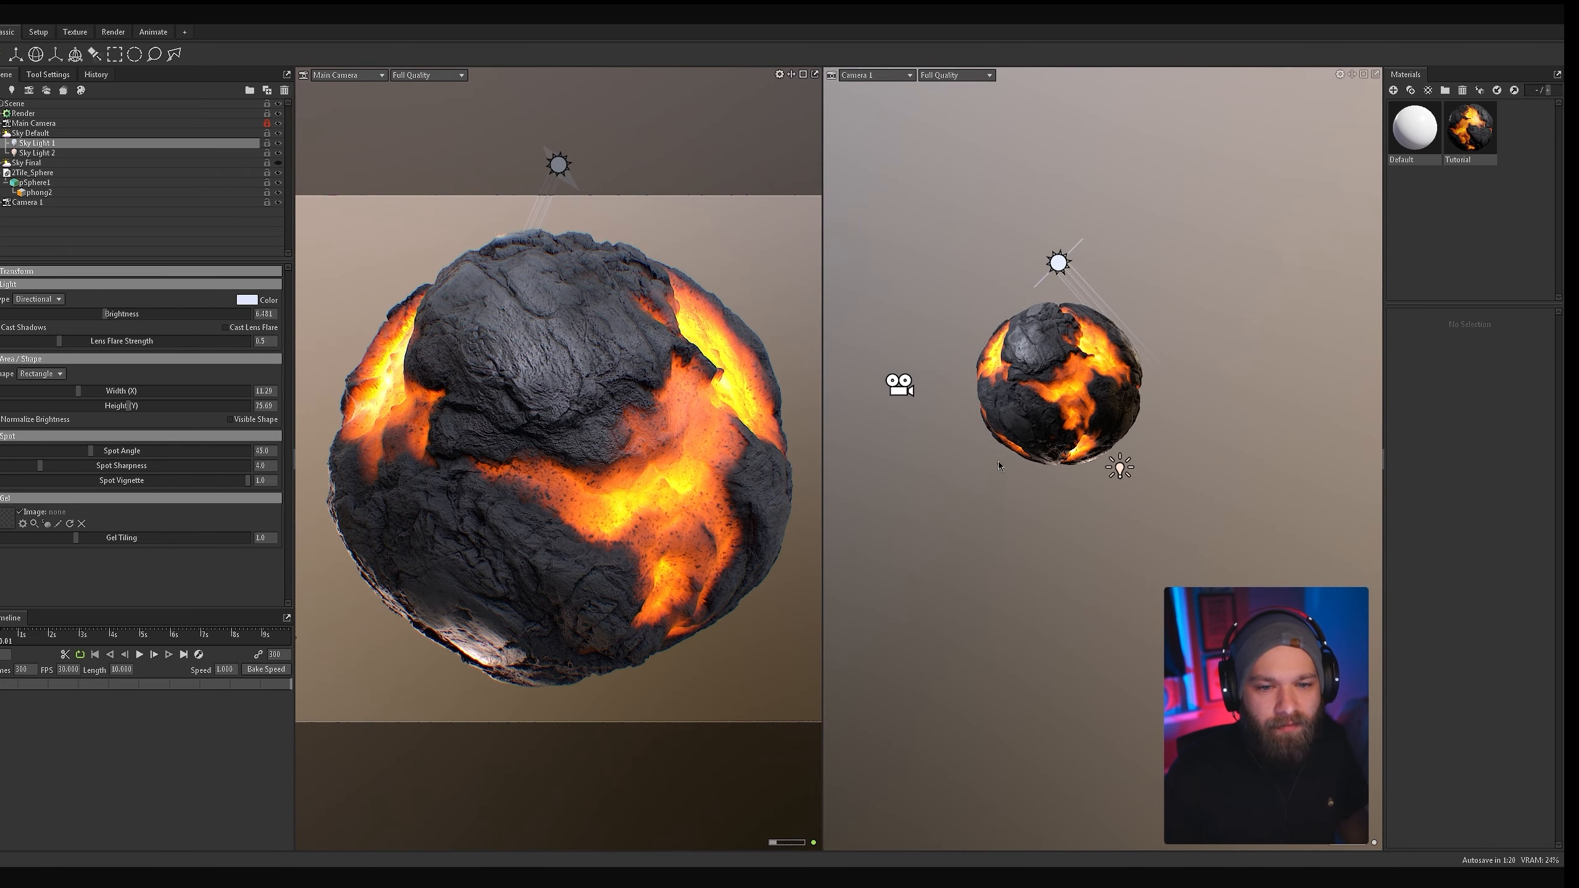
pyautogui.keyDown('shift'); pyautogui.moveTo(560, 549); pyautogui.dragTo(566, 551); pyautogui.keyUp('shift')
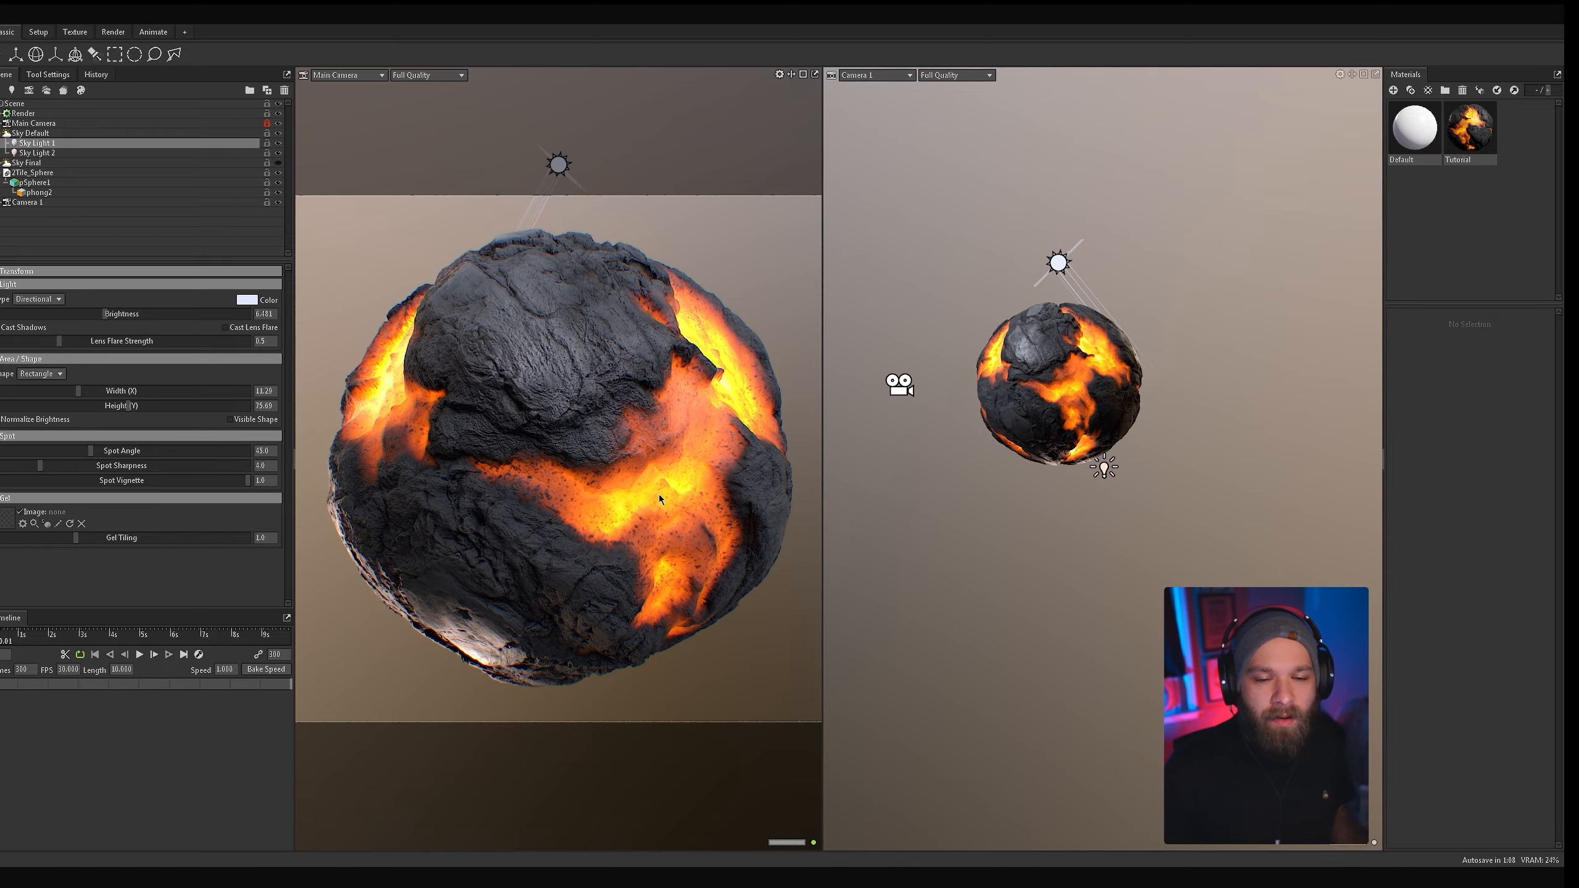
pyautogui.keyDown('shift'); pyautogui.moveTo(607, 476); pyautogui.dragTo(428, 479); pyautogui.keyUp('shift')
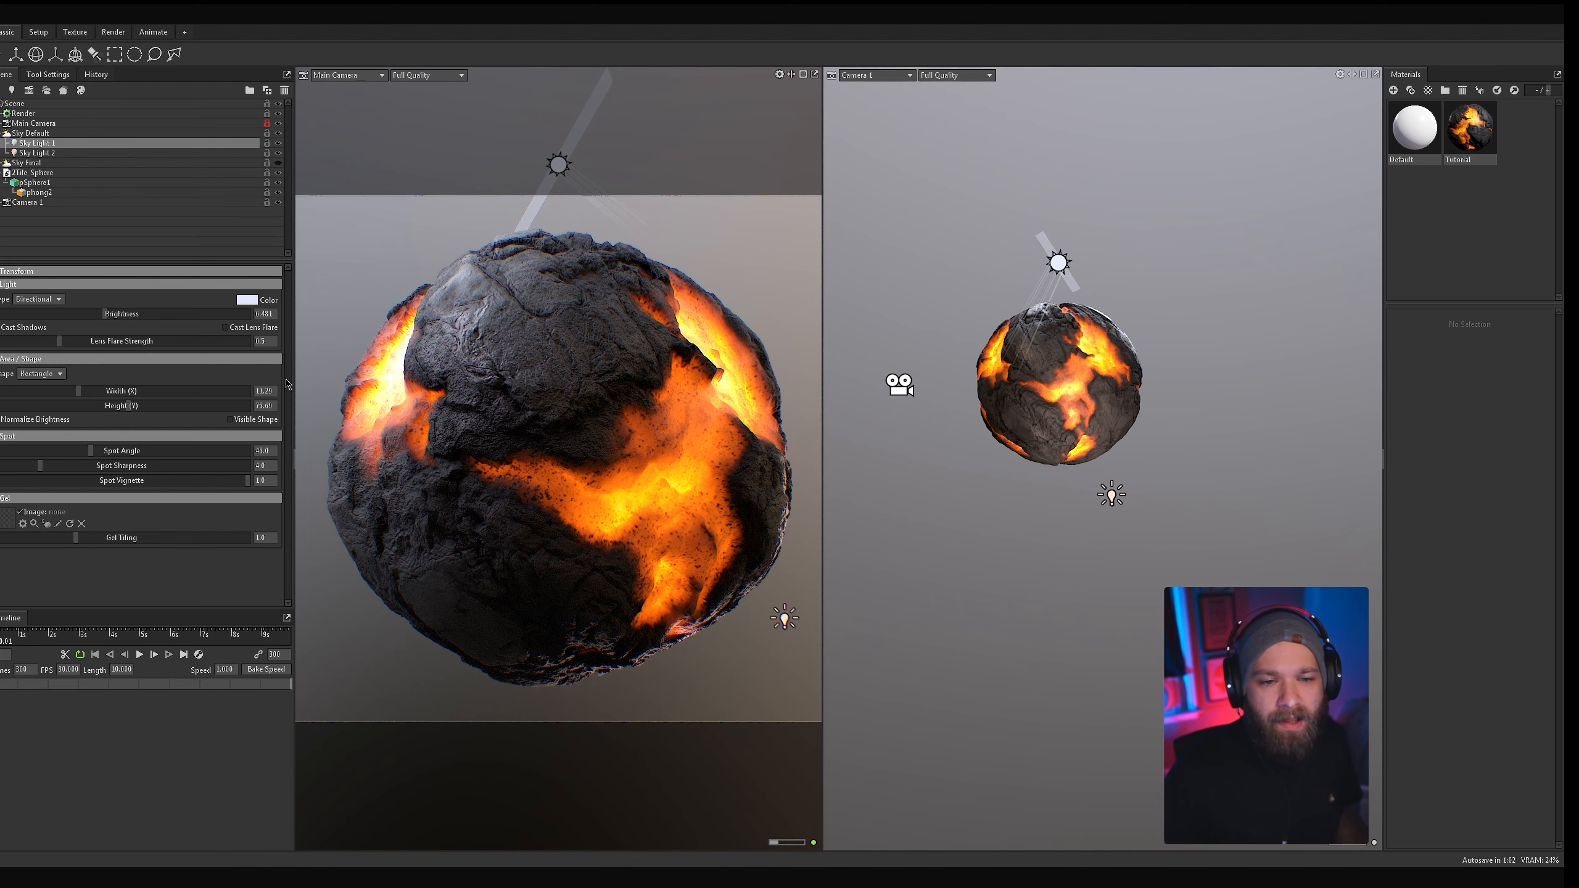
pyautogui.keyDown('shift'); pyautogui.moveTo(477, 383); pyautogui.dragTo(508, 377); pyautogui.keyUp('shift')
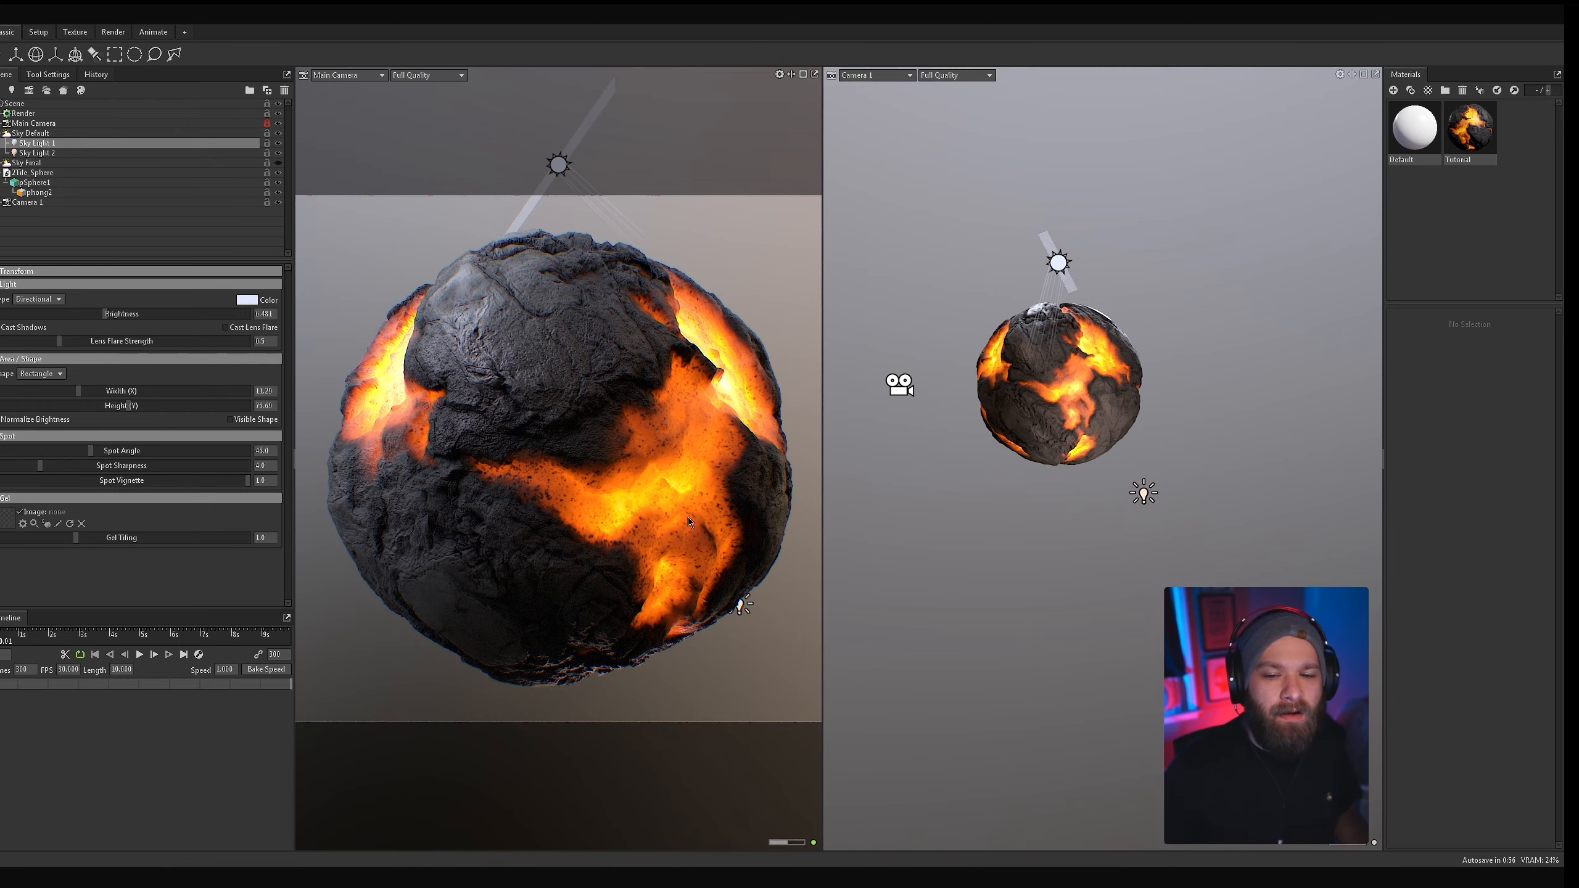
pyautogui.moveTo(743, 616); pyautogui.dragTo(779, 504)
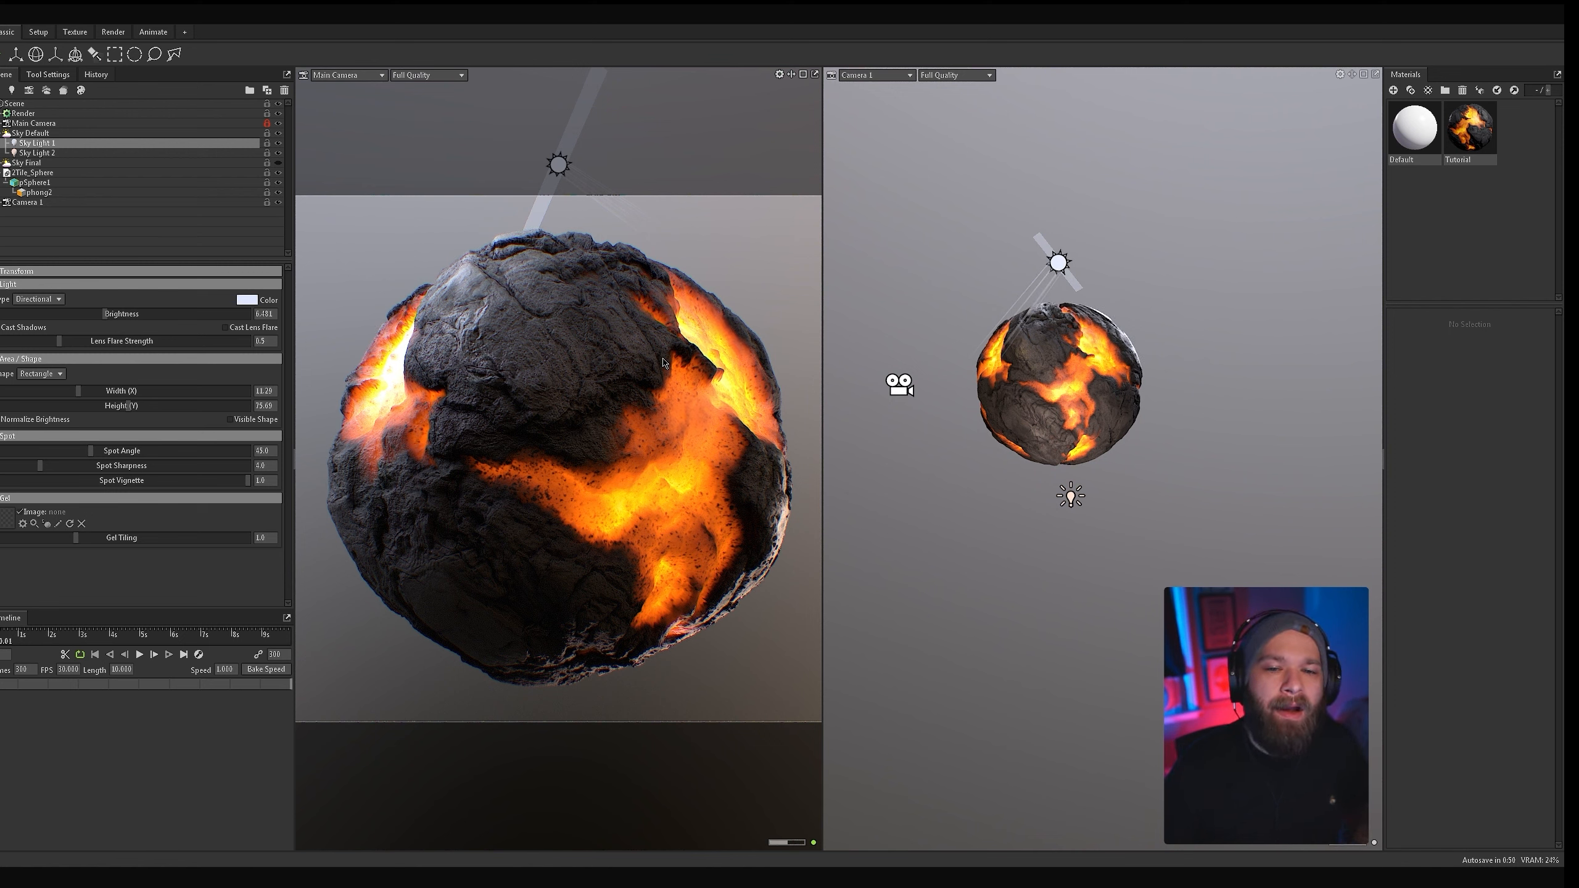
pyautogui.click(721, 268)
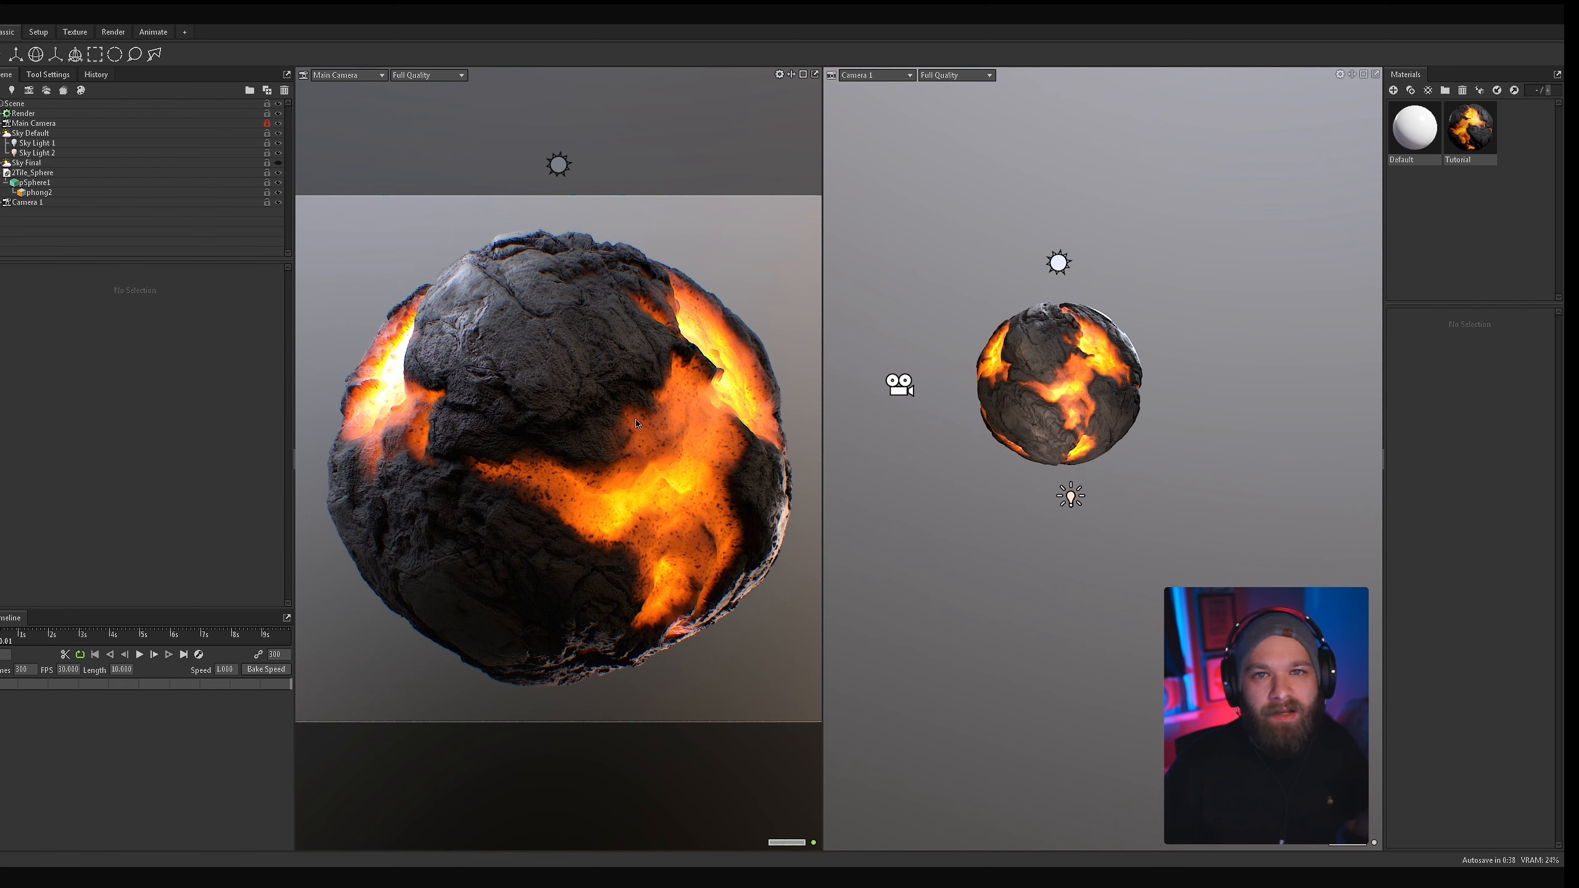
# Step: Try a warm peach-orange colour for Sky Light 1 and undo the colour change
pyautogui.click(561, 164)
pyautogui.click(246, 300)
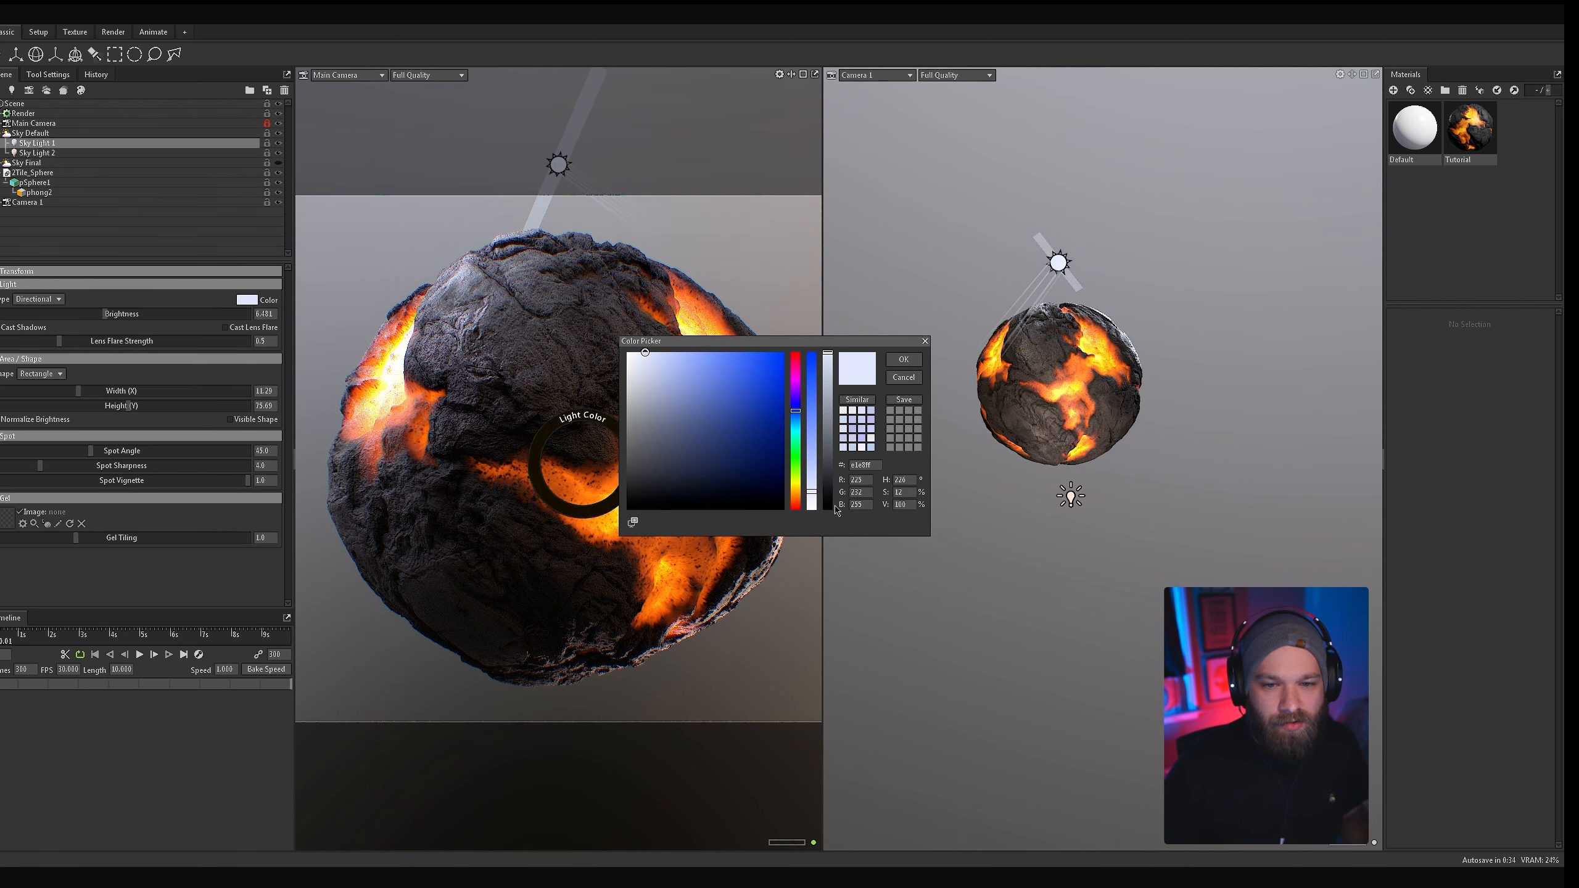
pyautogui.click(796, 507)
pyautogui.click(811, 496)
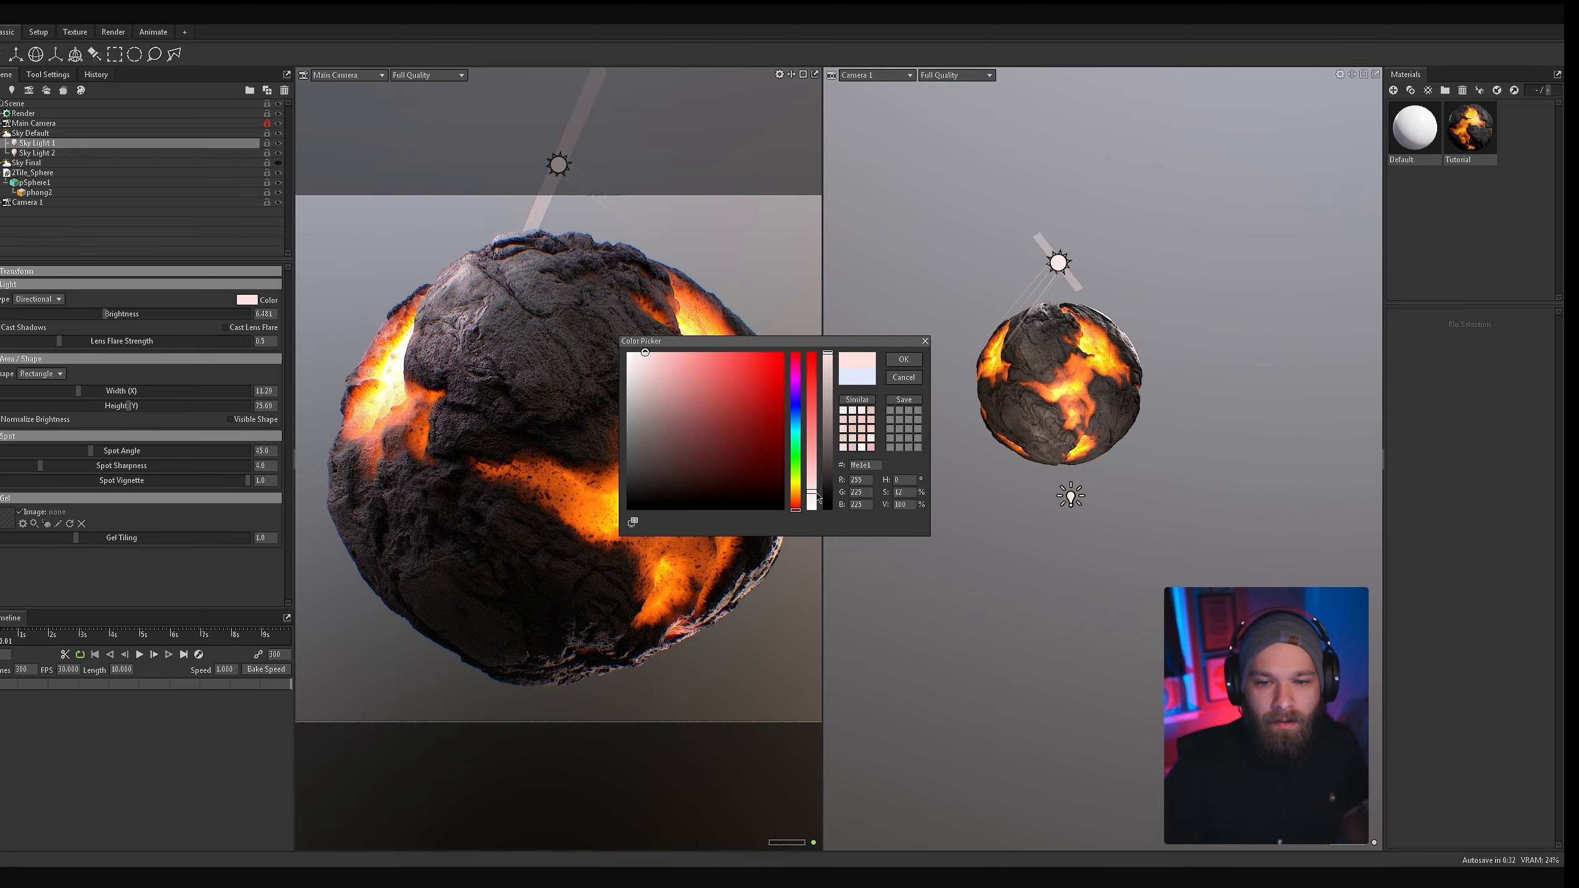
pyautogui.click(812, 447)
pyautogui.click(796, 498)
pyautogui.moveTo(796, 503); pyautogui.dragTo(804, 505)
pyautogui.click(903, 360)
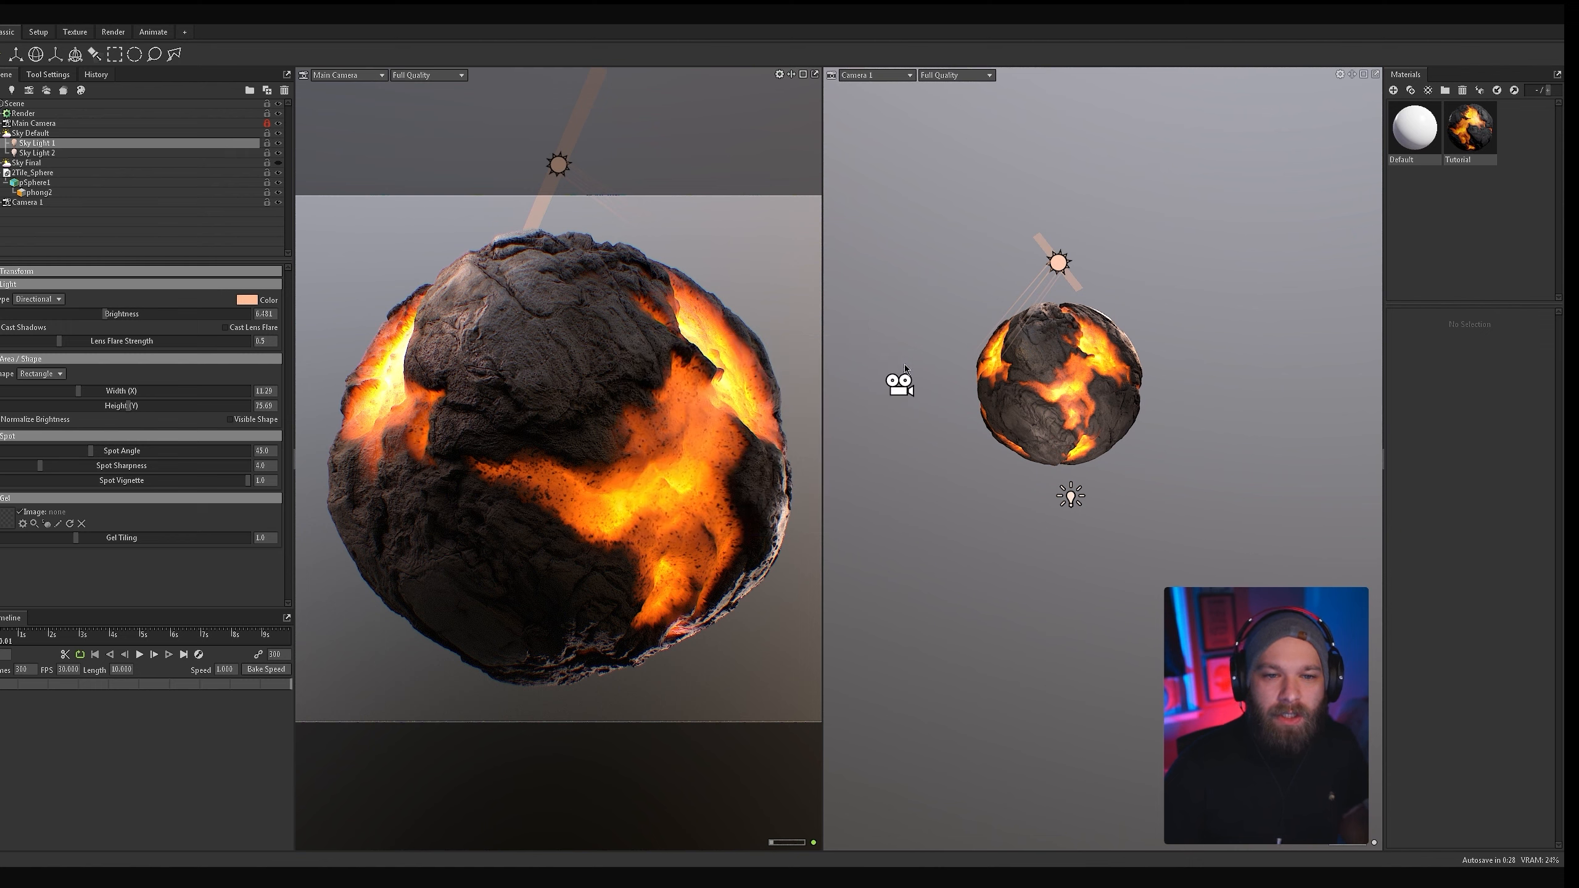
pyautogui.click(812, 342)
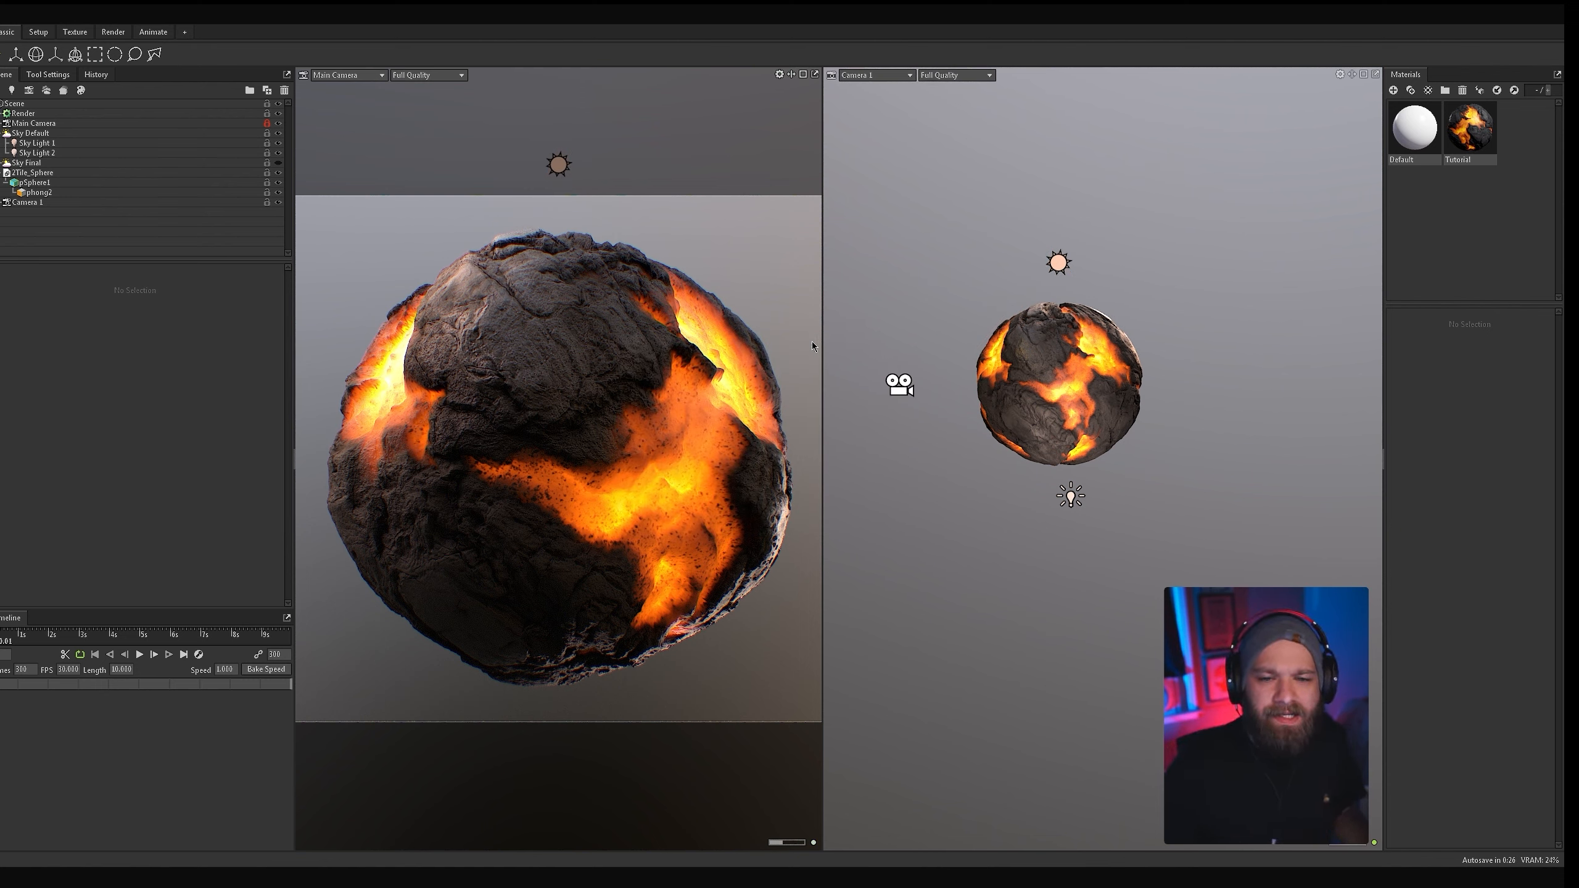
pyautogui.hotkey('ctrl', 'z')
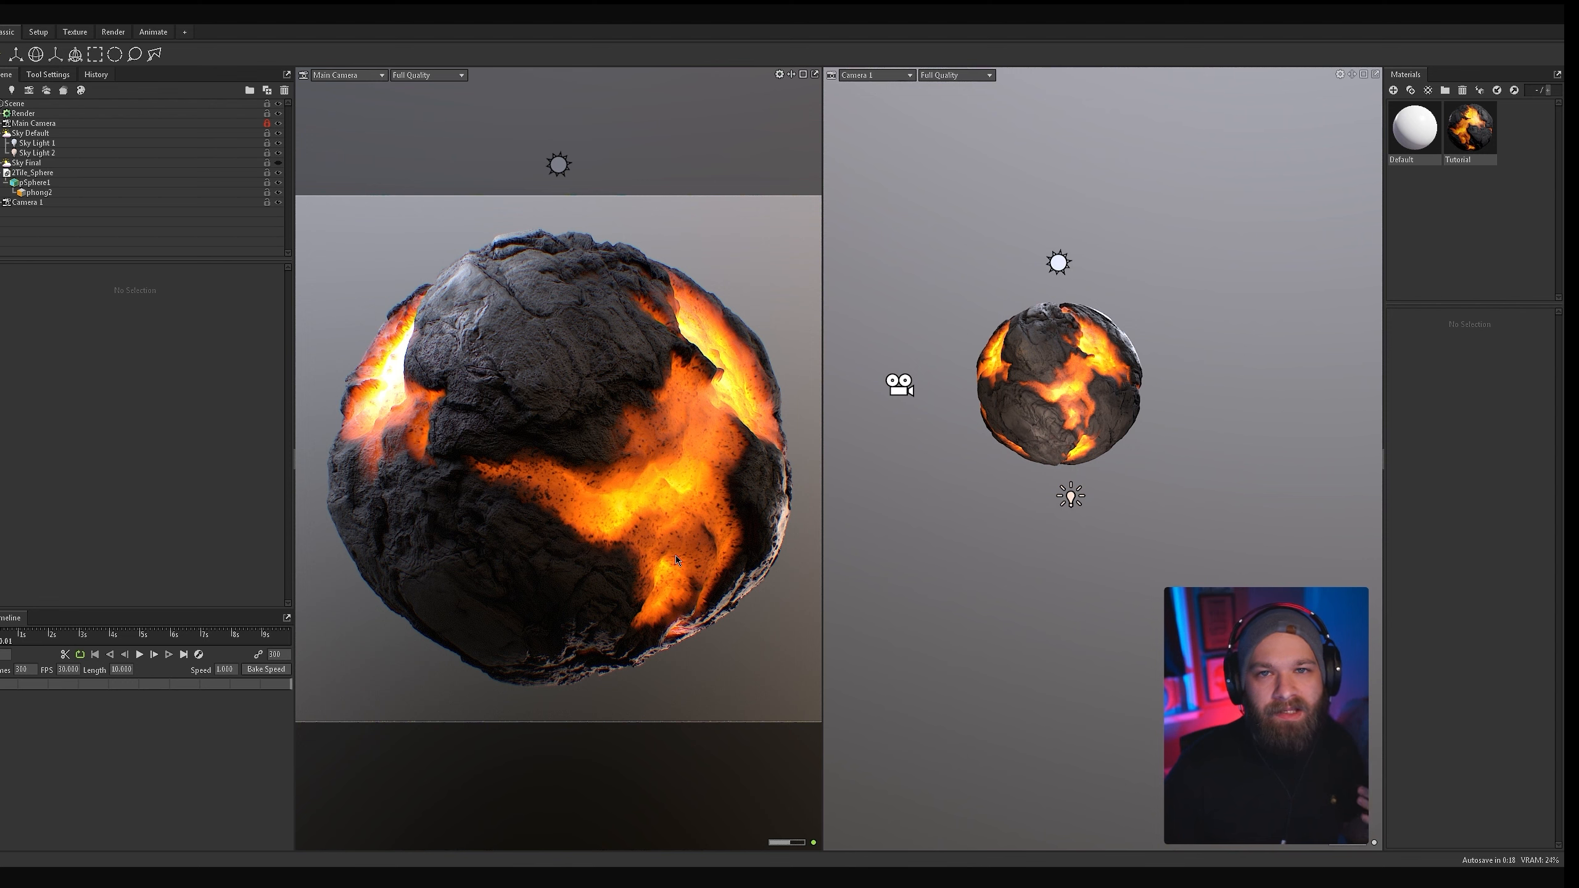
# Step: Lower the brightness of Sky Light 2 slightly
pyautogui.click(1072, 497)
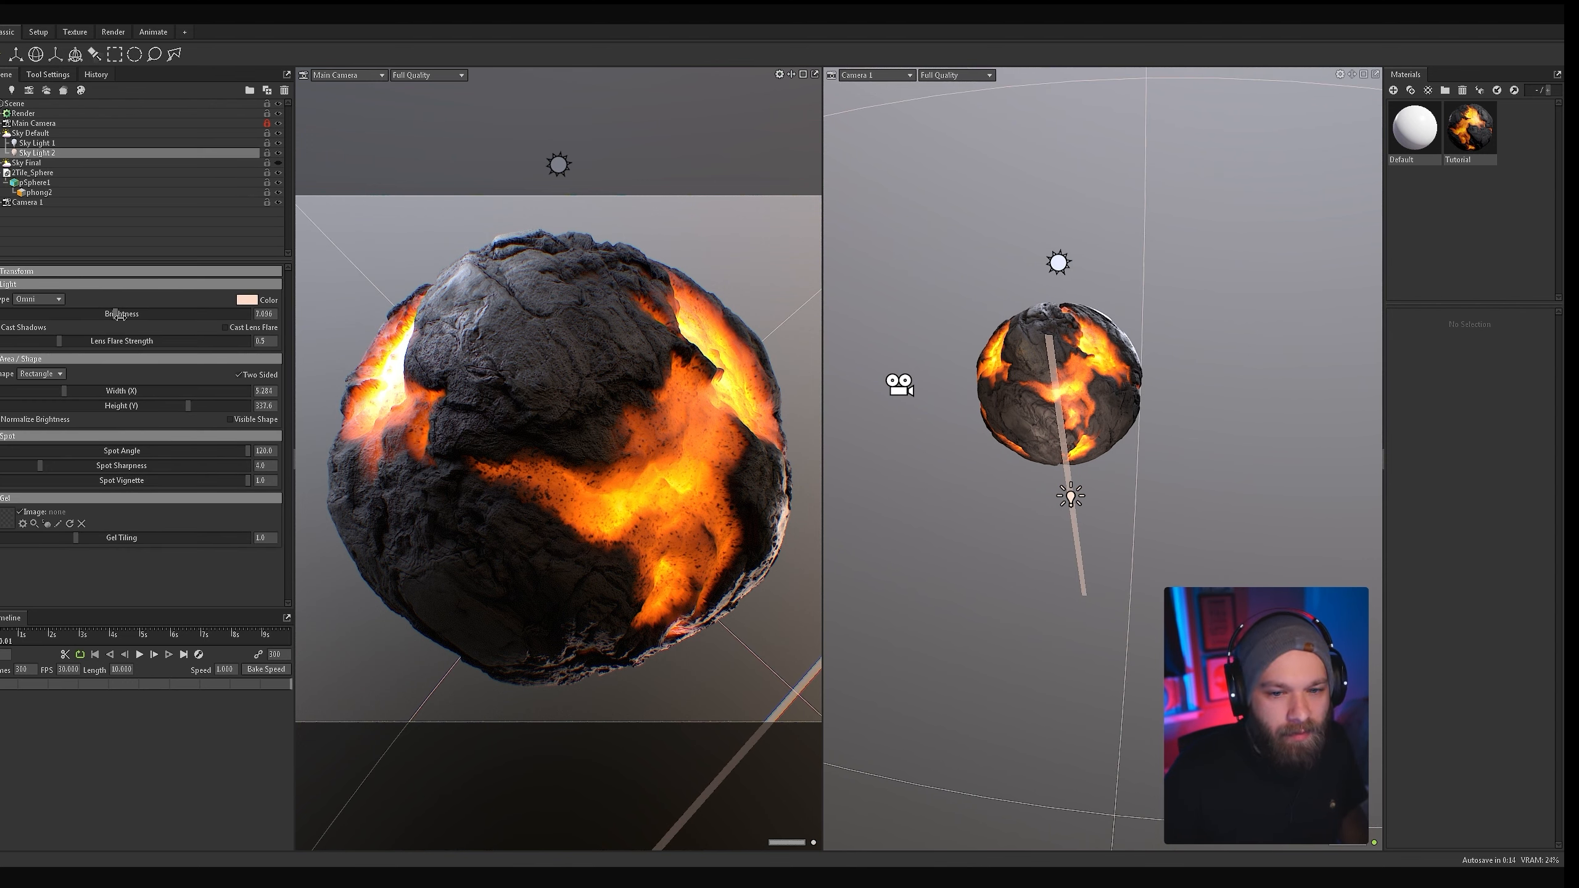
pyautogui.moveTo(117, 314)
pyautogui.mouseDown()
pyautogui.moveTo(146, 313)
pyautogui.moveTo(110, 315)
pyautogui.mouseUp()
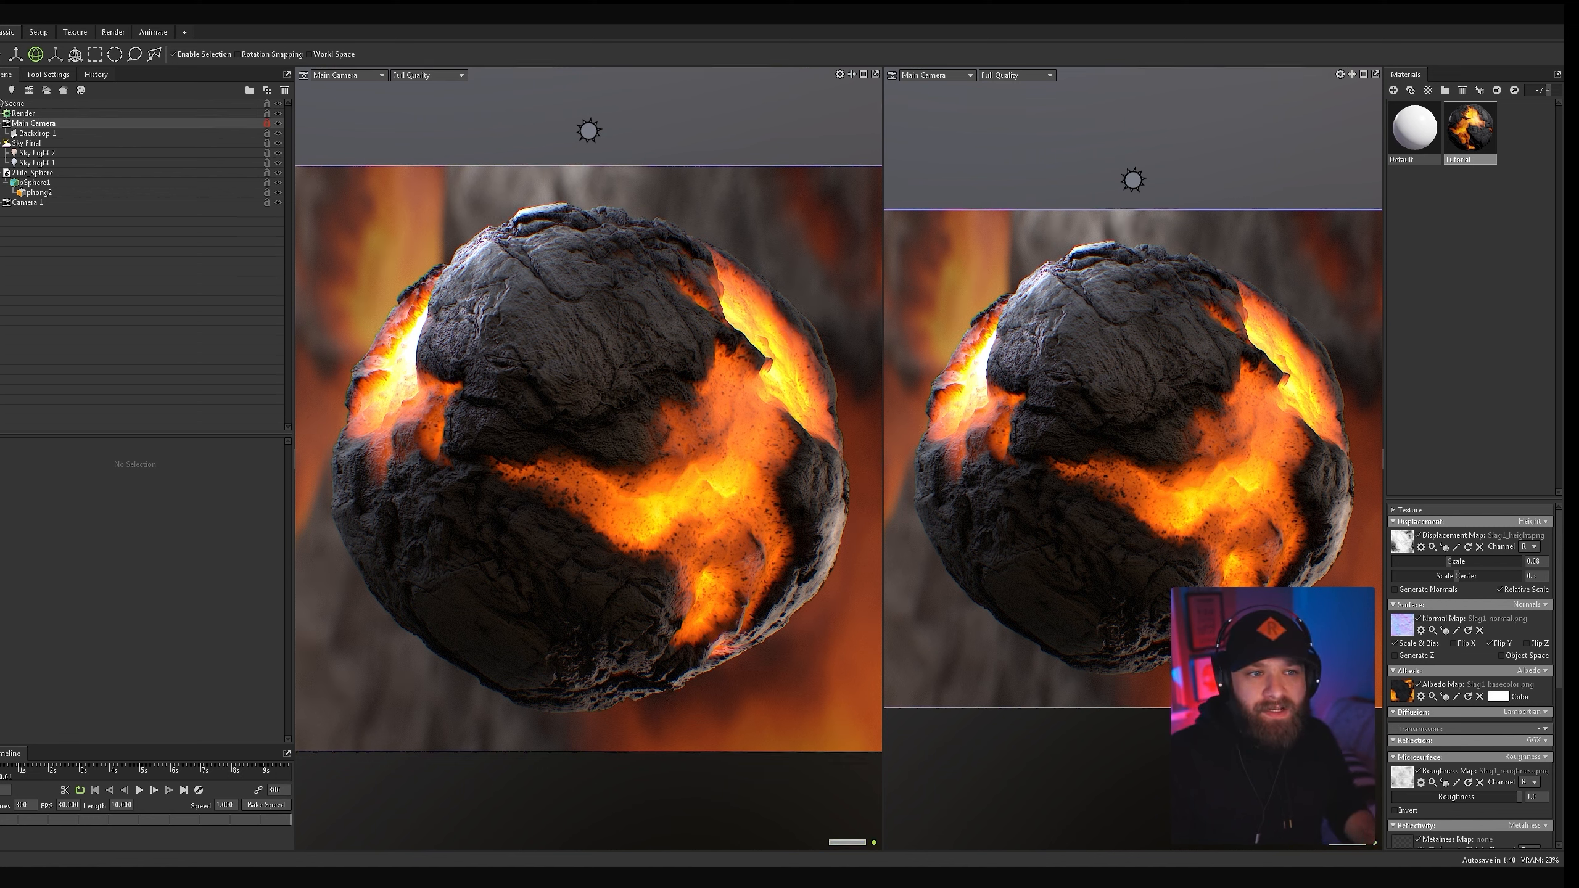
# Step: Unlock the main camera, orbit it slightly around the sphere in front of the backdrop image, and lock it again
pyautogui.click(37, 133)
pyautogui.click(34, 123)
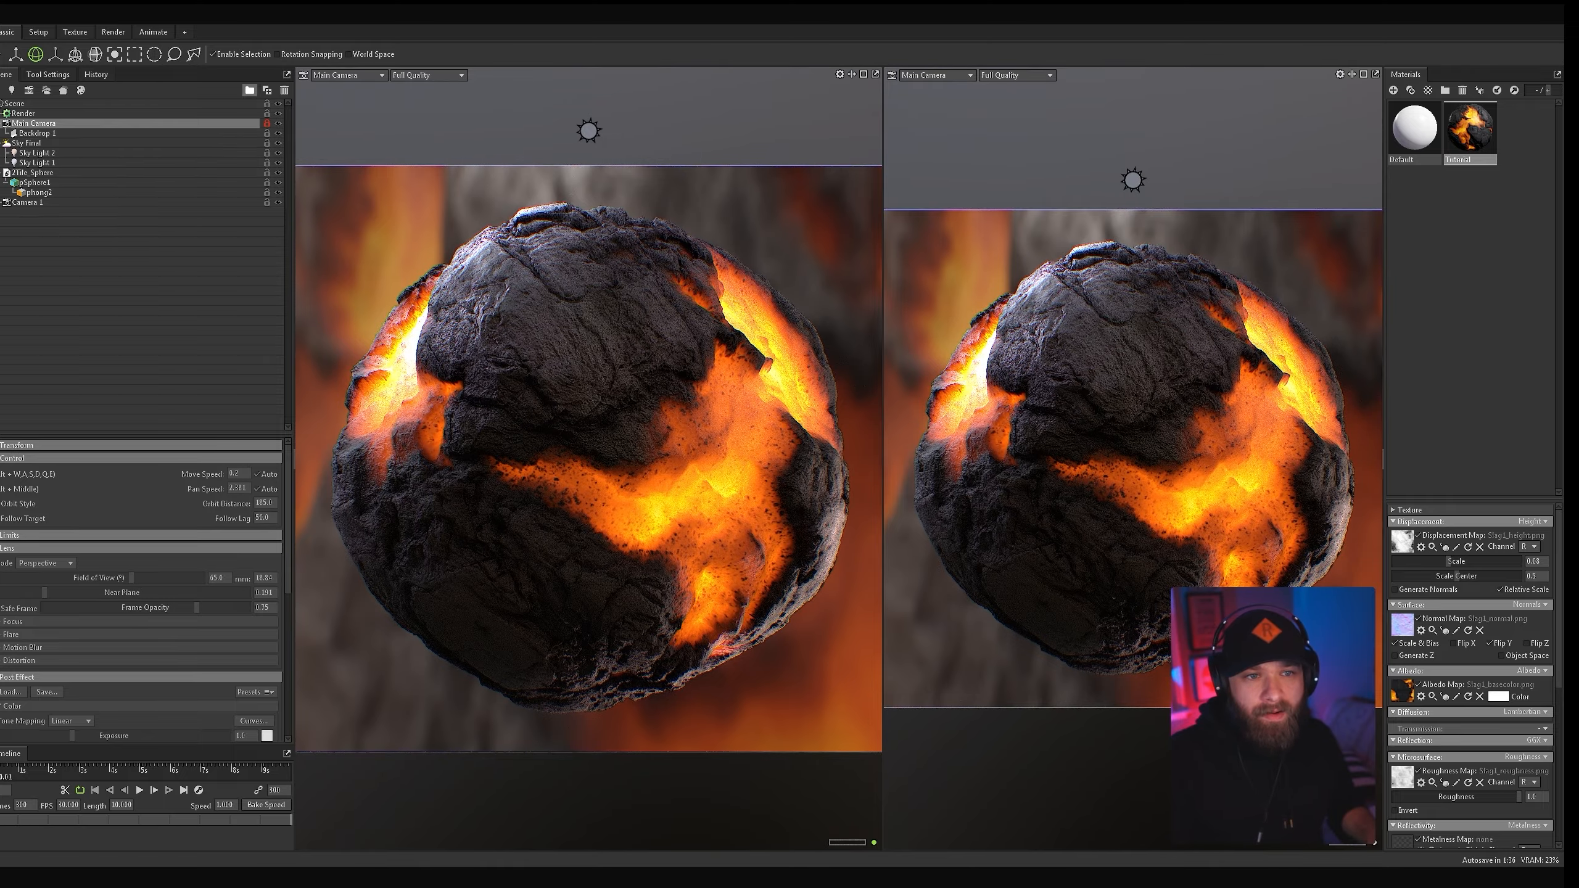
pyautogui.click(266, 123)
pyautogui.keyDown('alt'); pyautogui.moveTo(622, 435); pyautogui.dragTo(659, 435); pyautogui.keyUp('alt')
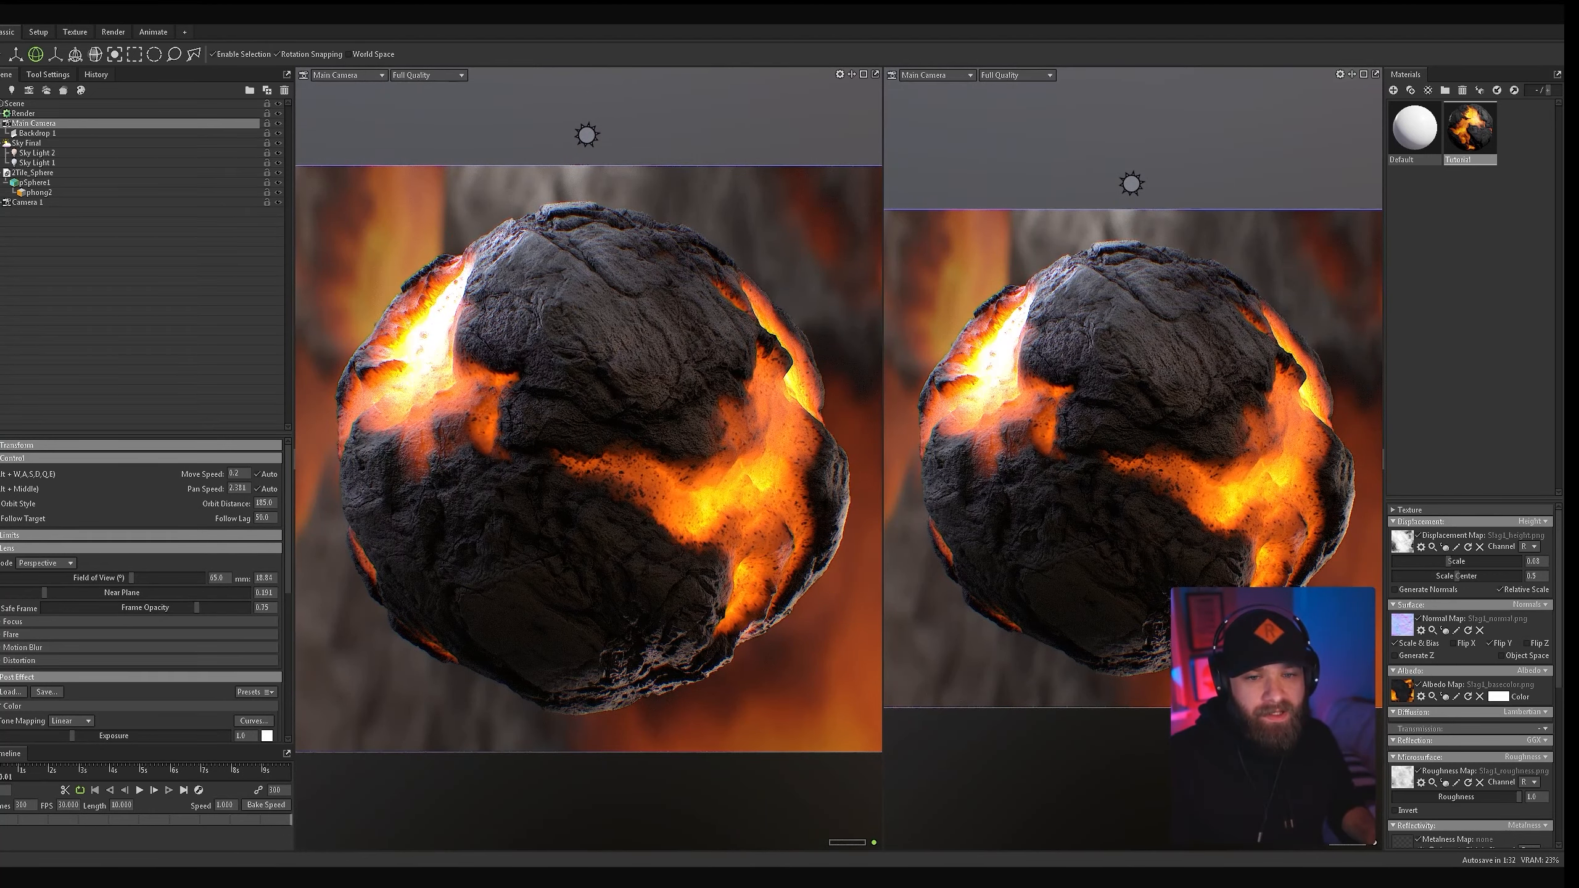
pyautogui.click(267, 124)
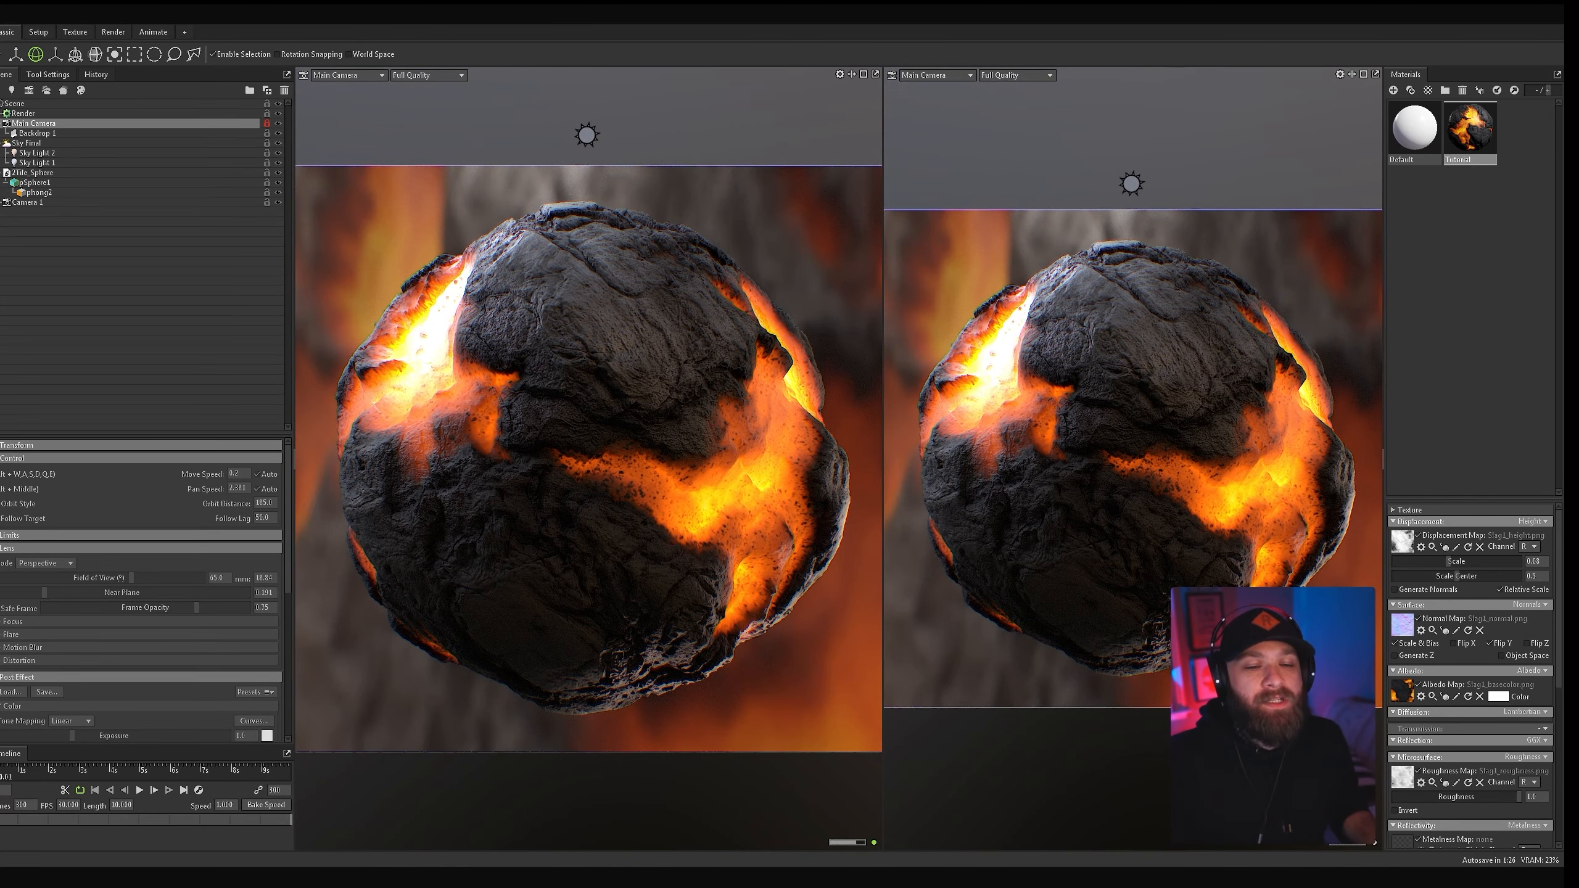
pyautogui.press('Escape')
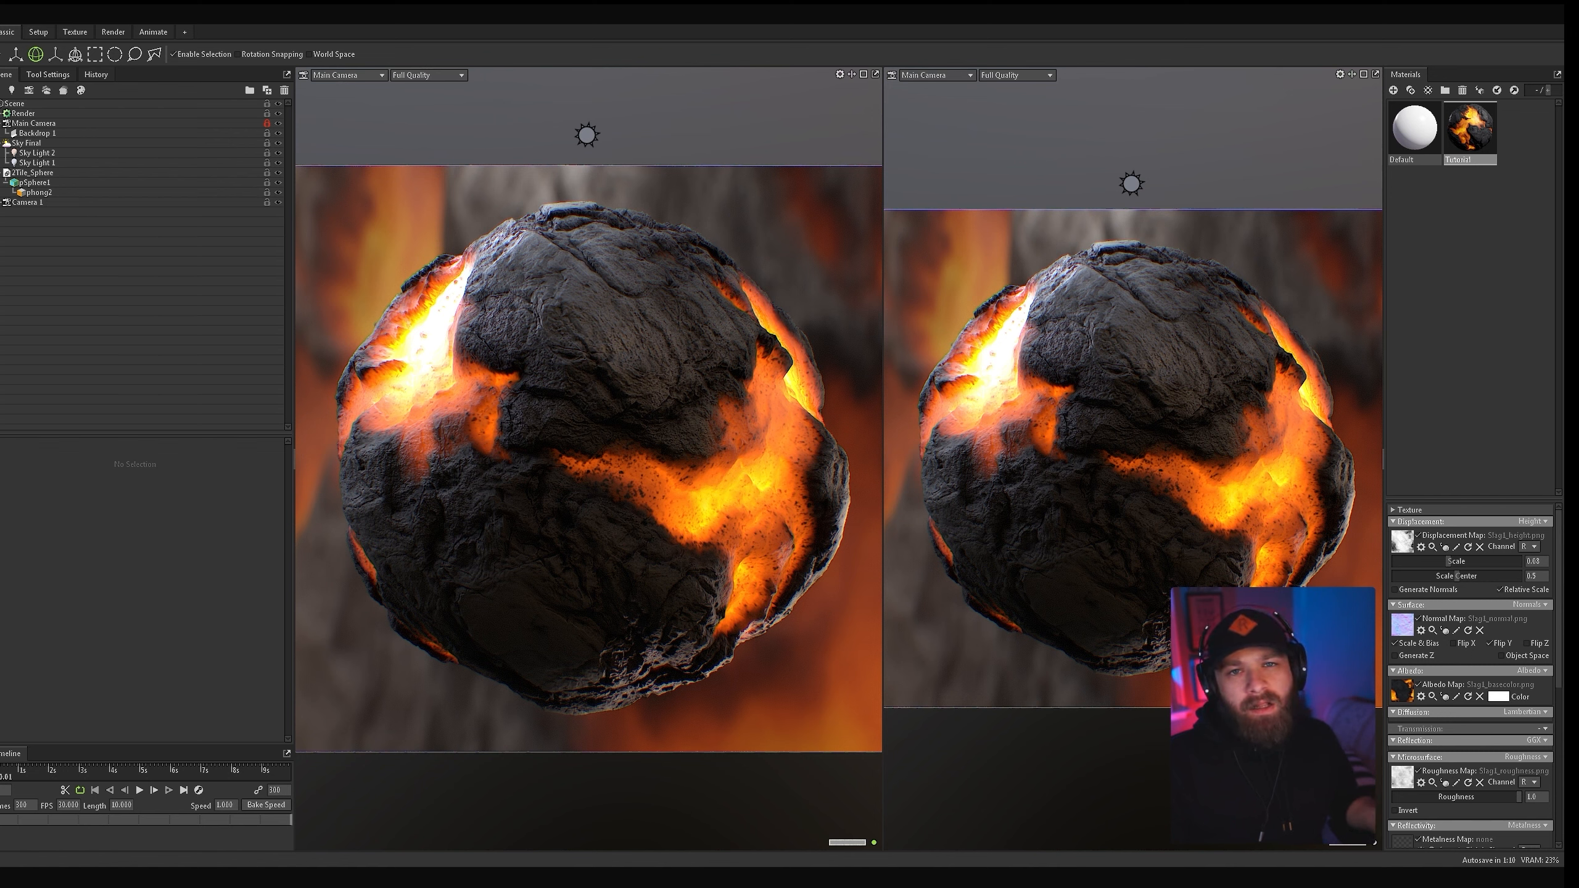
pyautogui.press('super')
pyautogui.press('super')
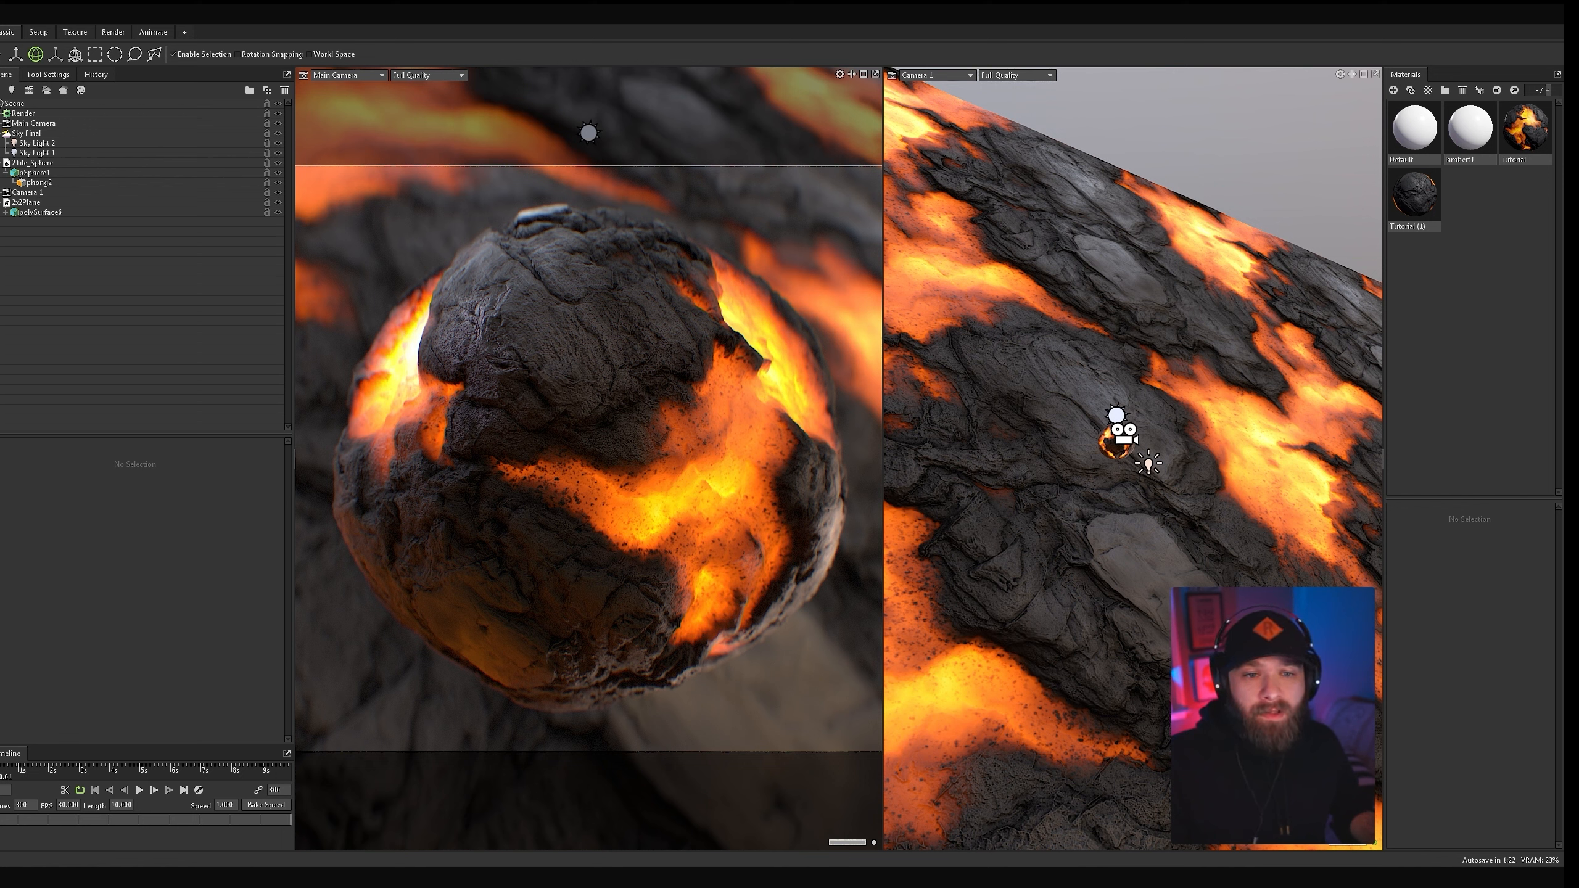
# Step: Examine how the lava background plane sits behind the sphere from several angles in the Camera 1 view
pyautogui.click(40, 212)
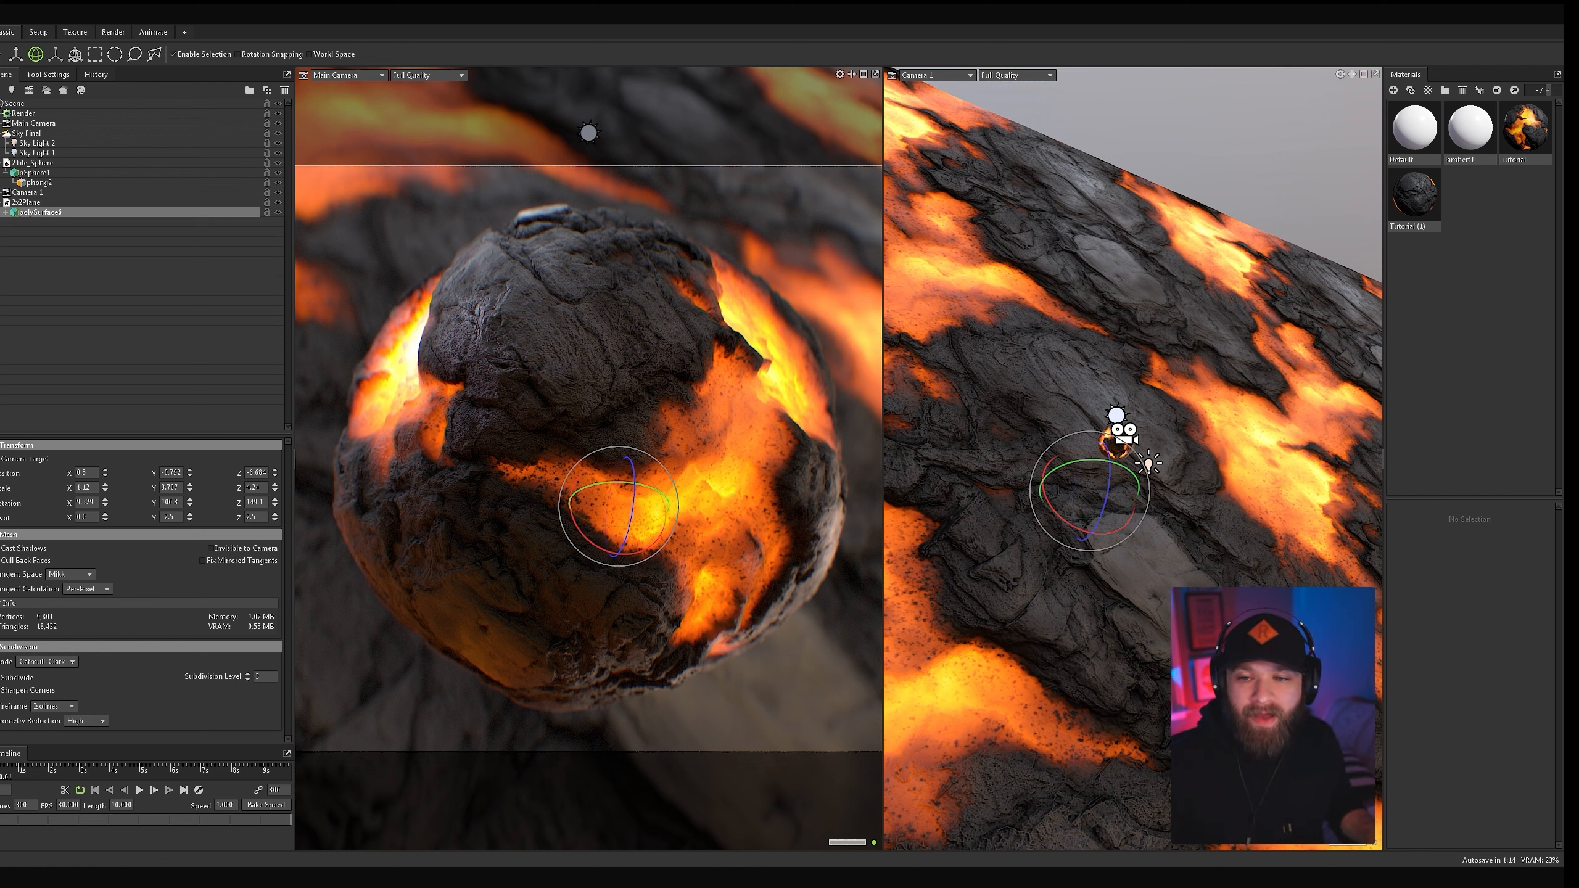
pyautogui.scroll(-10, 1133, 459)
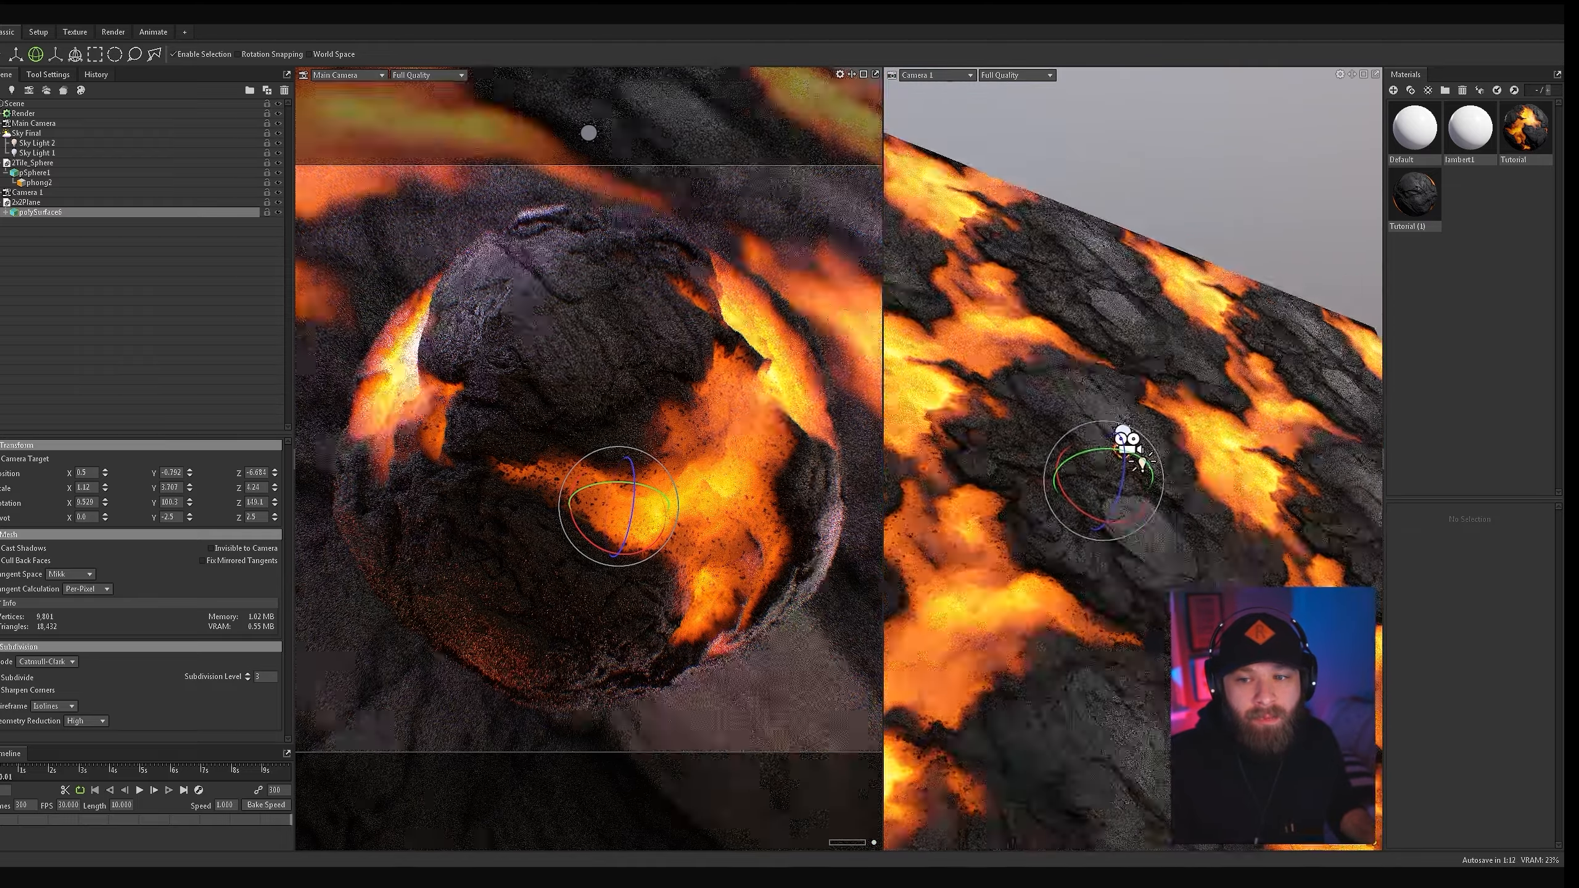
pyautogui.keyDown('alt'); pyautogui.moveTo(1133, 459); pyautogui.dragTo(1020, 473); pyautogui.keyUp('alt')
pyautogui.scroll(10, 1132, 459)
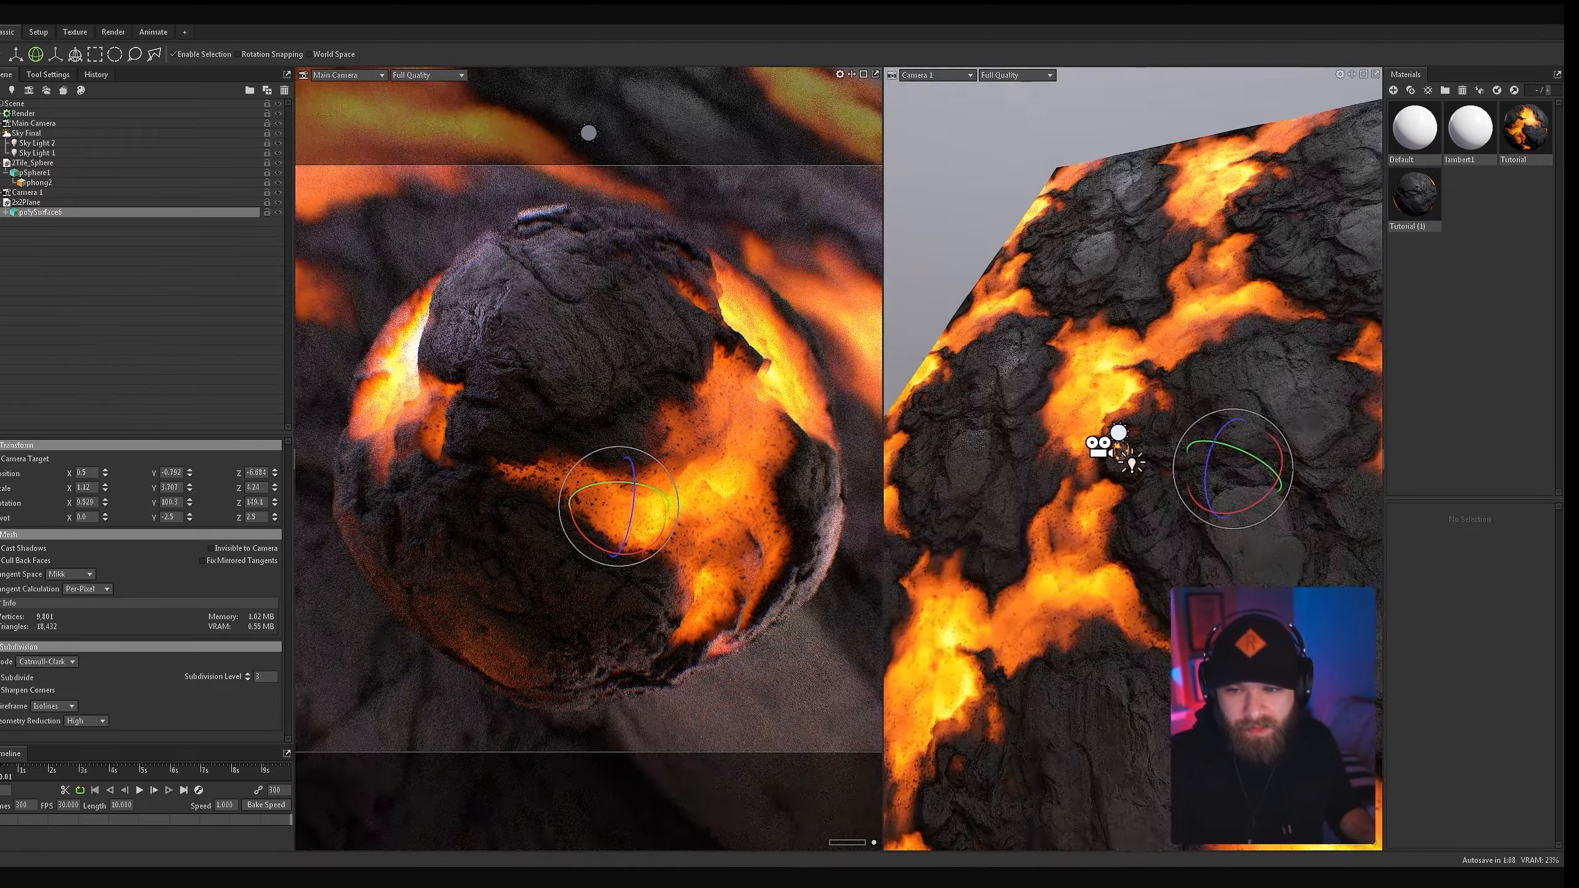
pyautogui.scroll(3, 1132, 459)
pyautogui.click(1085, 430)
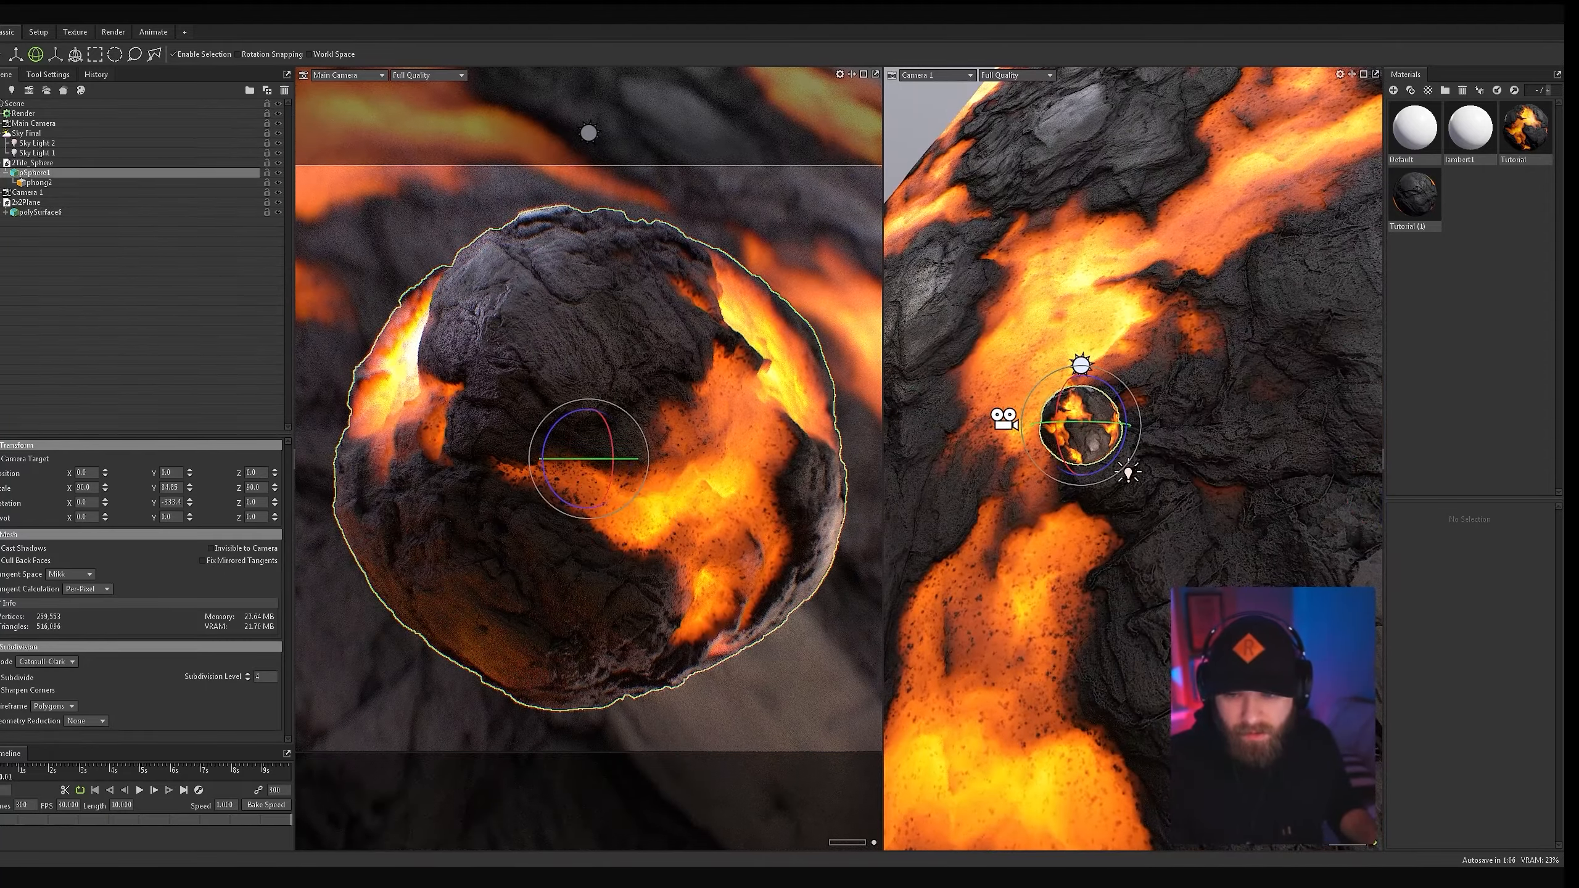
pyautogui.keyDown('alt'); pyautogui.moveTo(1085, 430); pyautogui.dragTo(1182, 432); pyautogui.keyUp('alt')
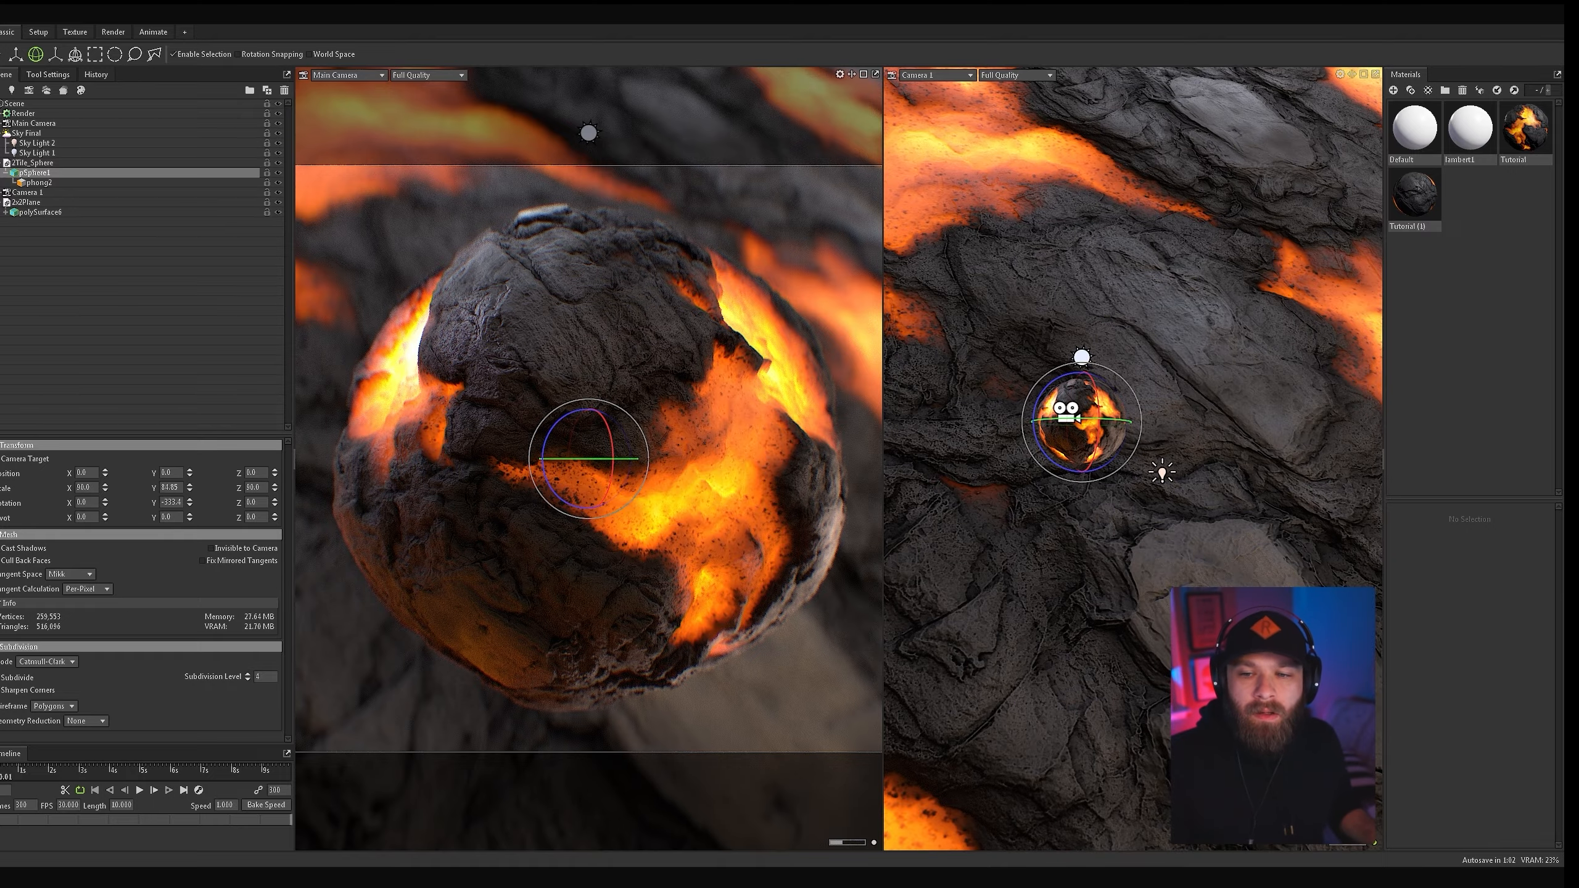
pyautogui.scroll(-6, 1150, 459)
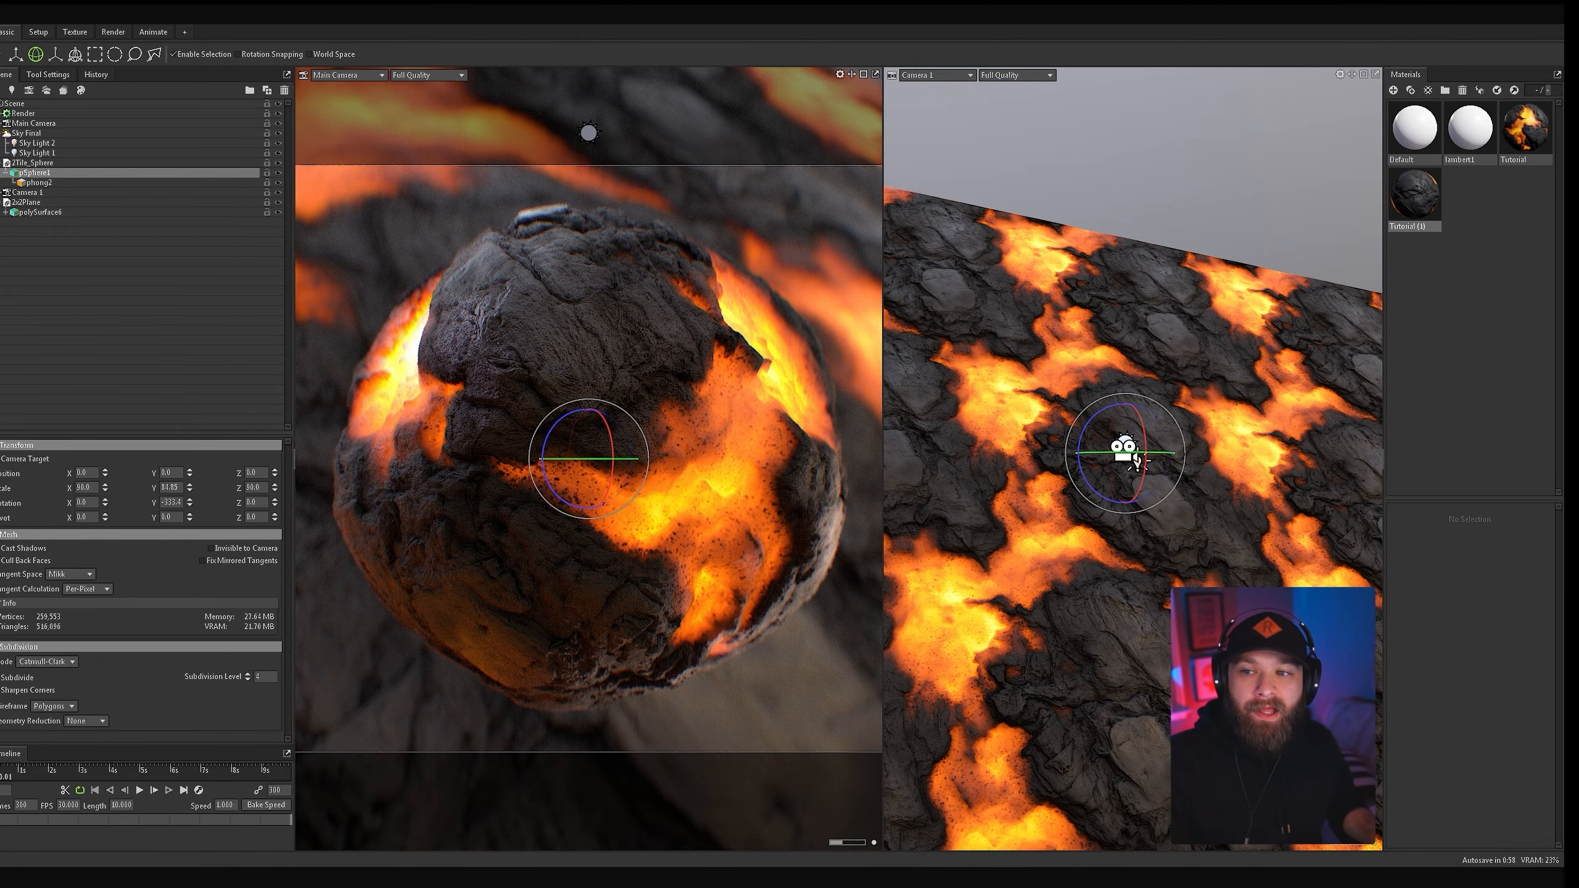
# Step: Try strong displacement on the background plane's Tutorial (1) material and return its displacement scale to 0.0
pyautogui.click(1415, 195)
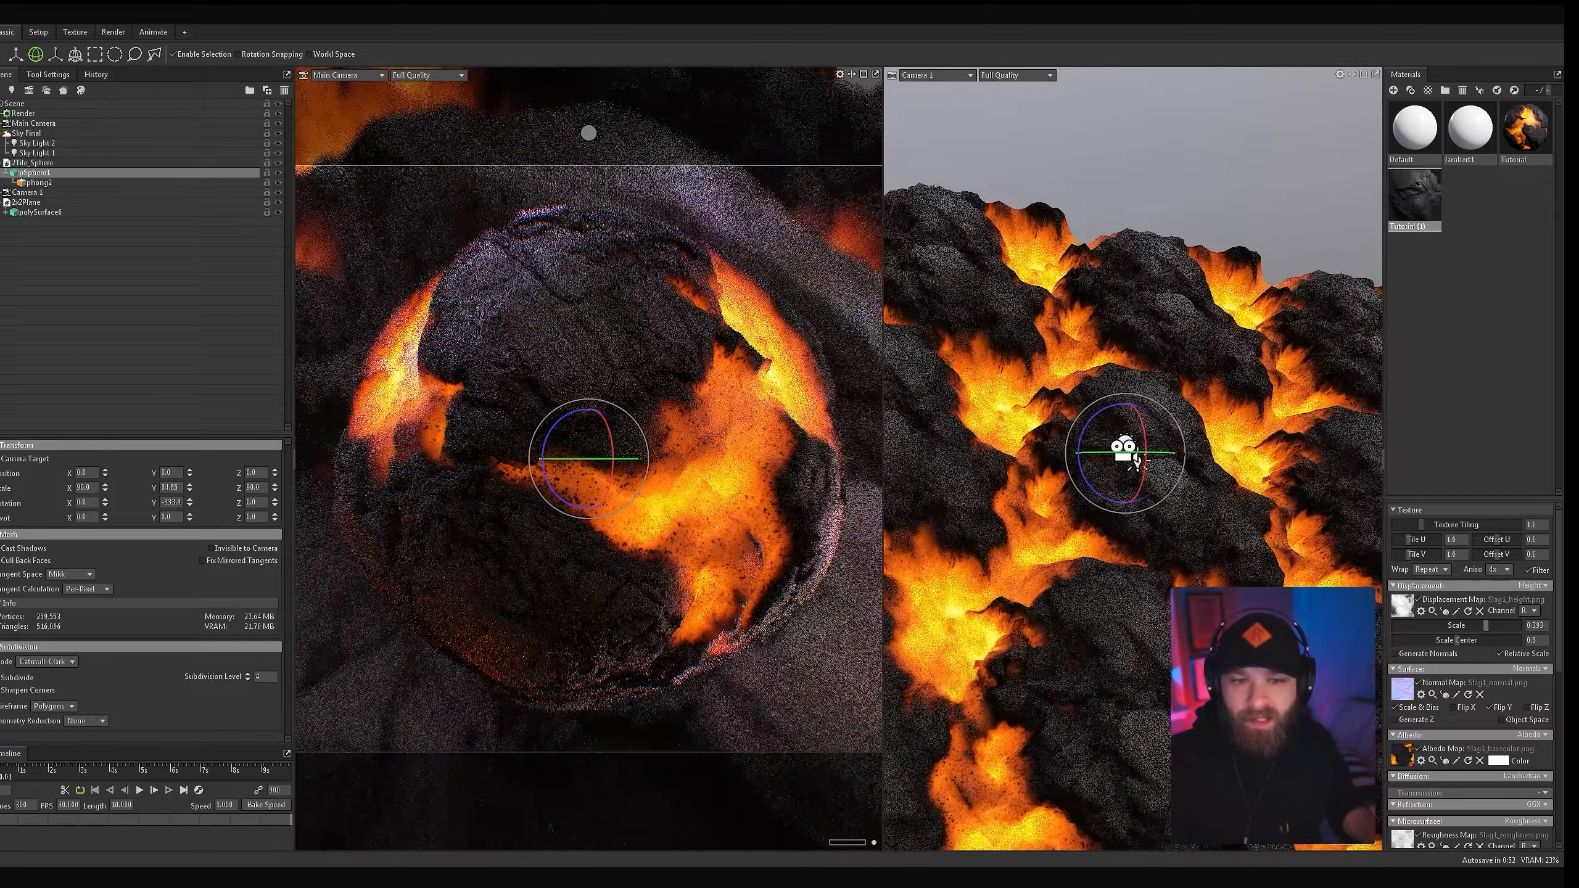
pyautogui.moveTo(1421, 625); pyautogui.dragTo(1395, 626)
pyautogui.press('Escape')
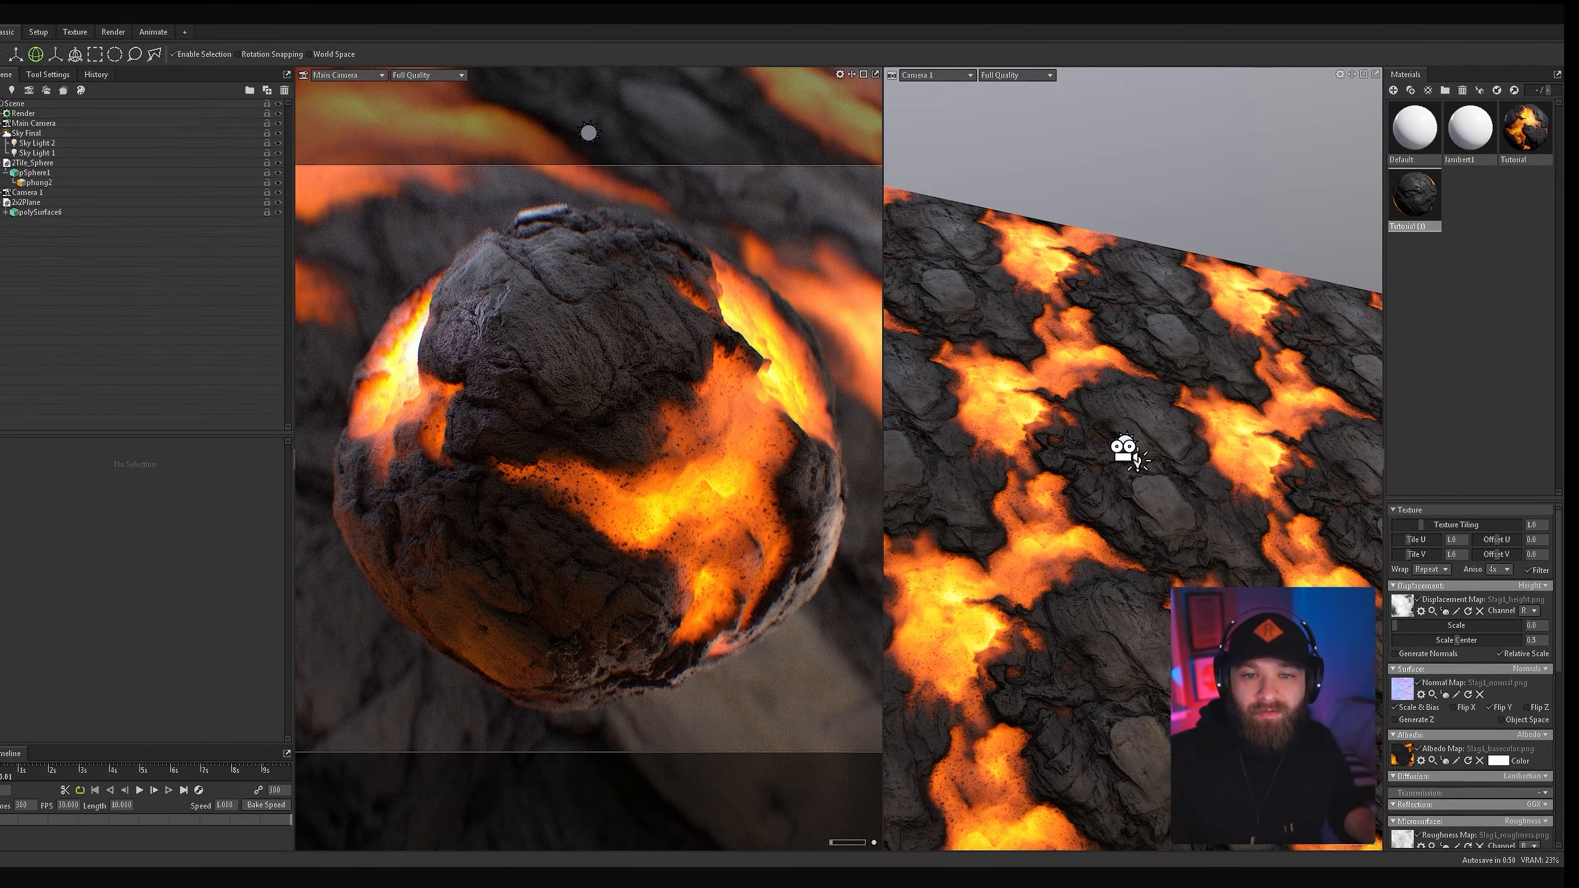
pyautogui.press('Escape')
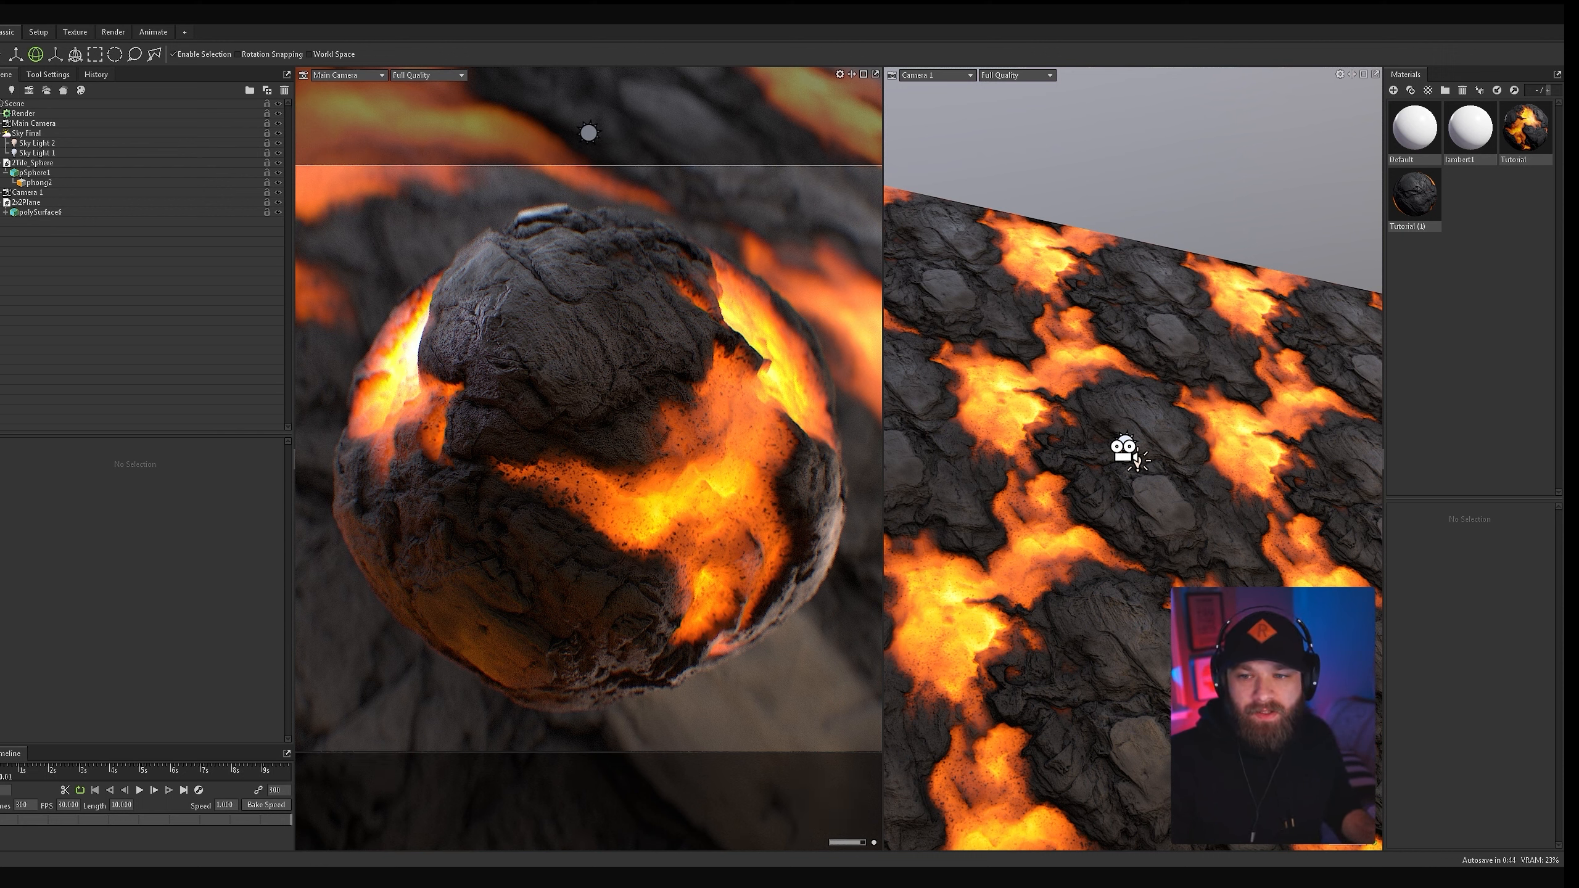
# Step: Rotate the lava background plane so its glowing pattern sits differently behind the sphere in the main camera view
pyautogui.click(1135, 459)
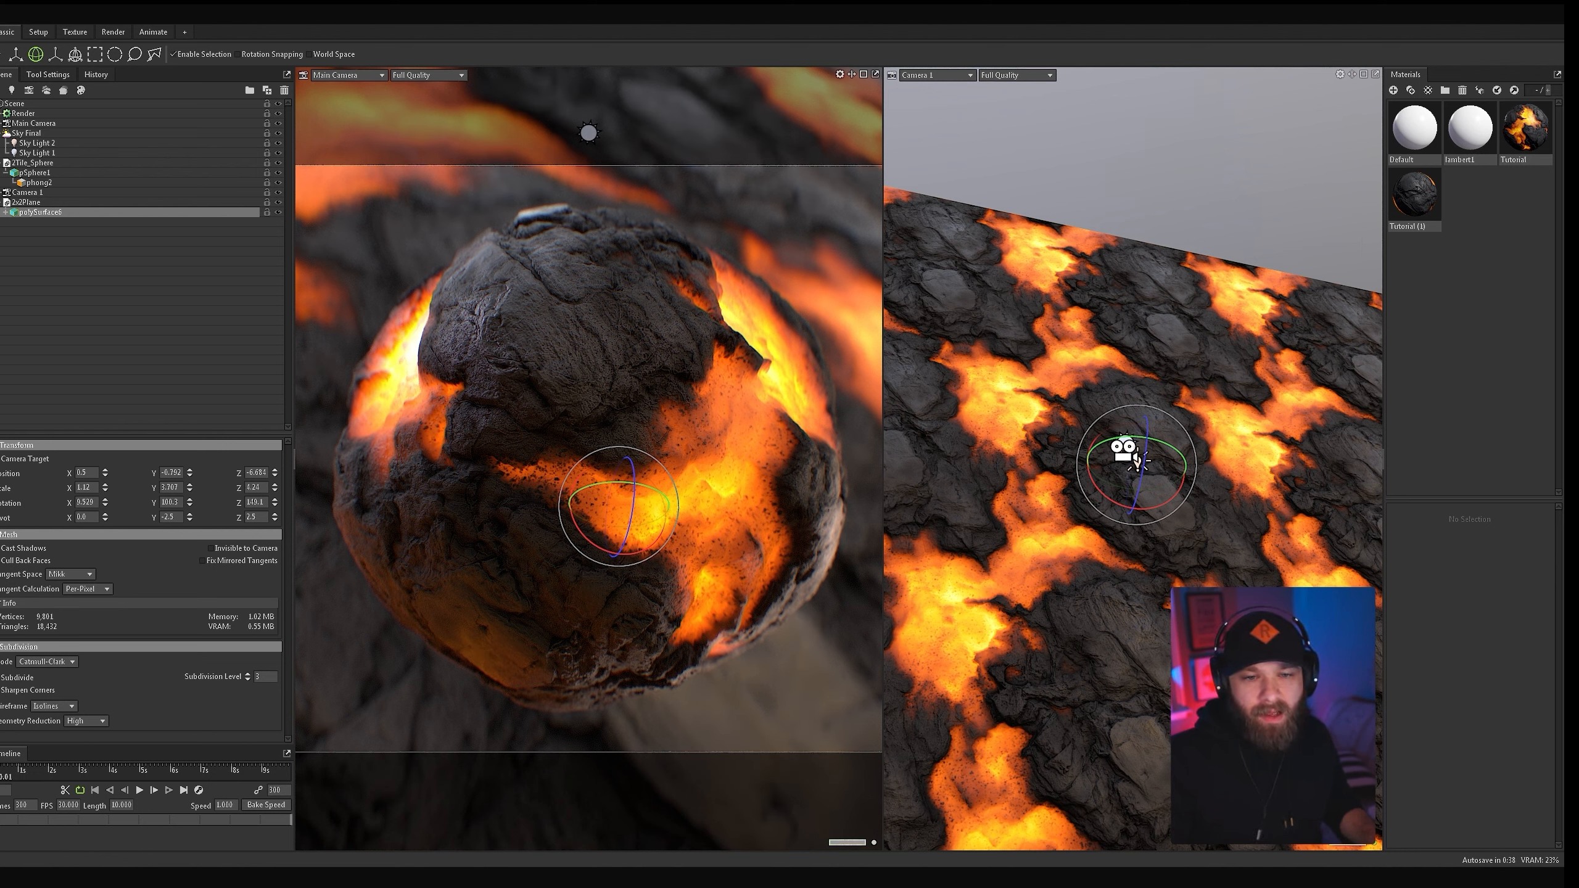
pyautogui.click(1415, 196)
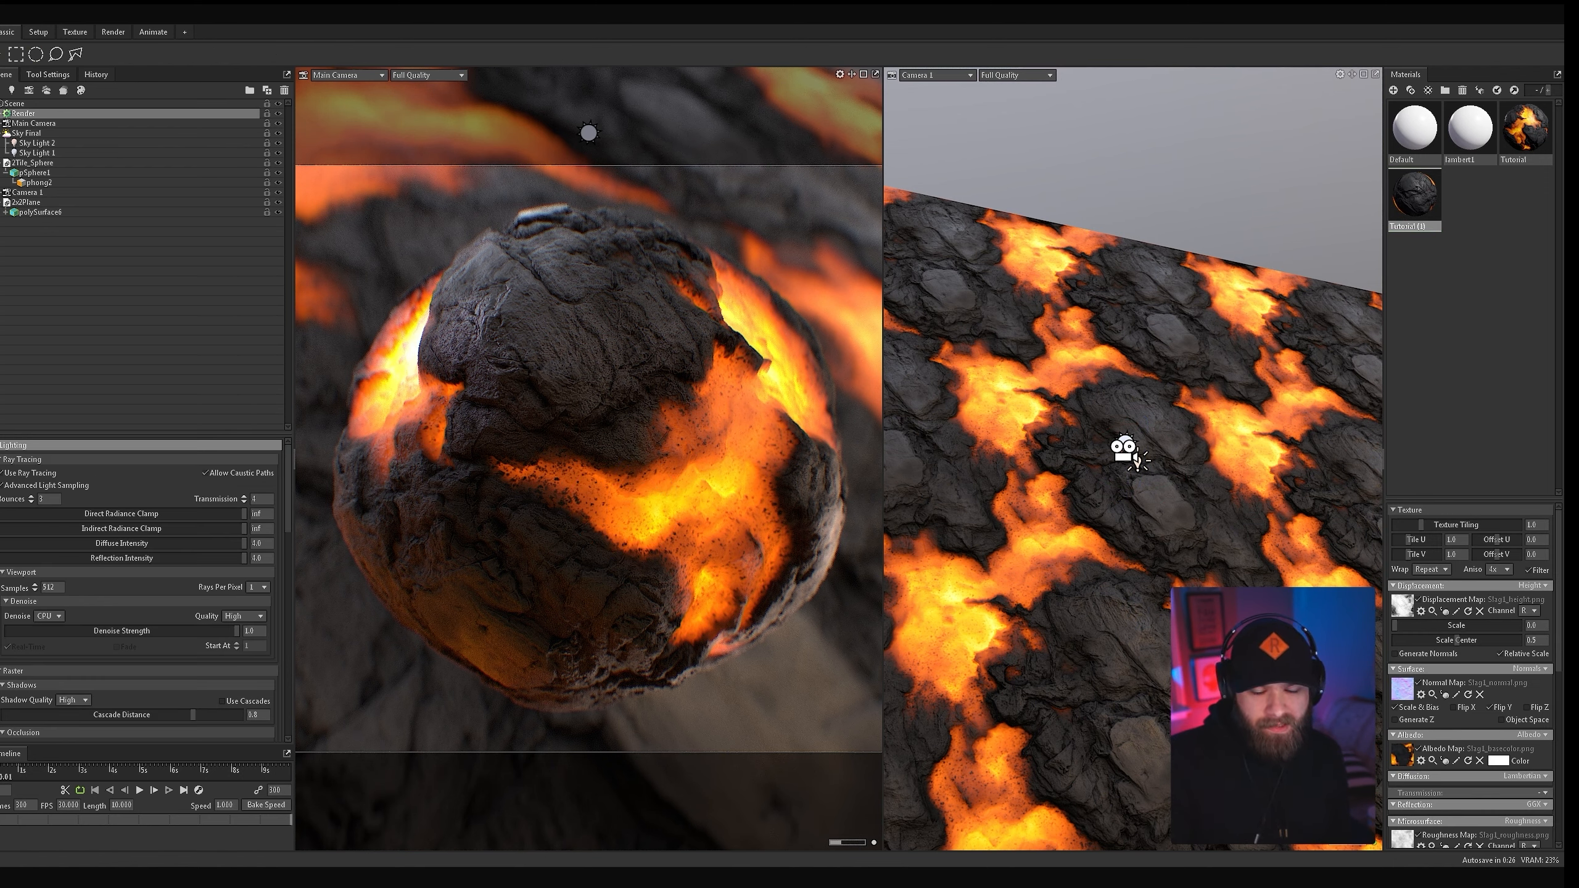
pyautogui.click(1129, 453)
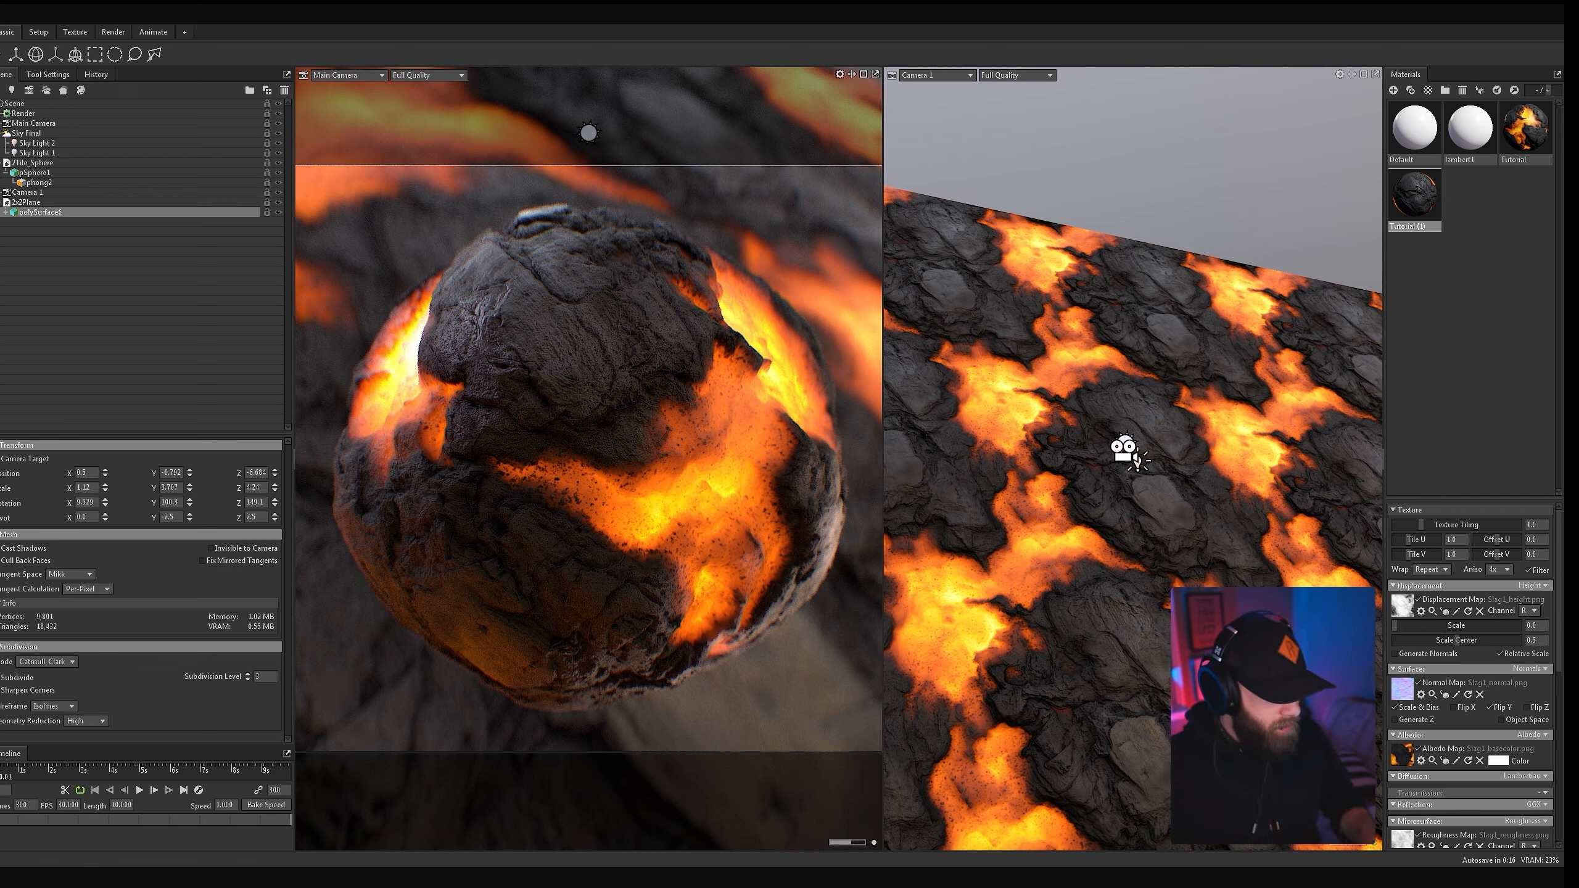
pyautogui.press('e')
pyautogui.moveTo(1137, 462)
pyautogui.mouseDown()
pyautogui.moveTo(1128, 453)
pyautogui.moveTo(1138, 463)
pyautogui.mouseUp()
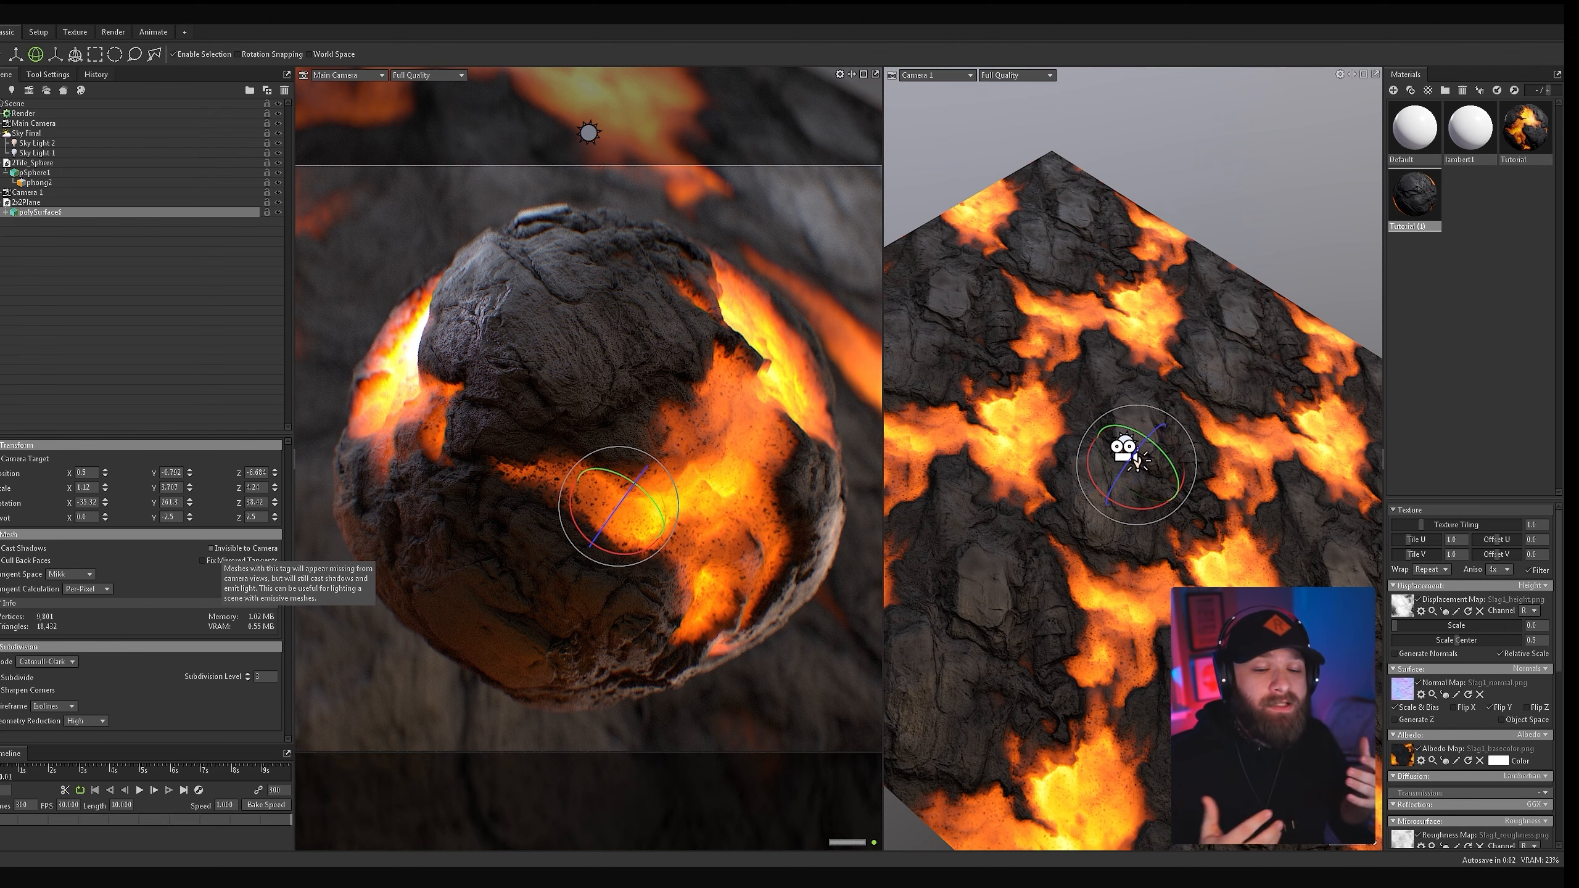
# Step: Try making the lava background plane invisible to the camera, keeping only its light and shadows
pyautogui.click(211, 547)
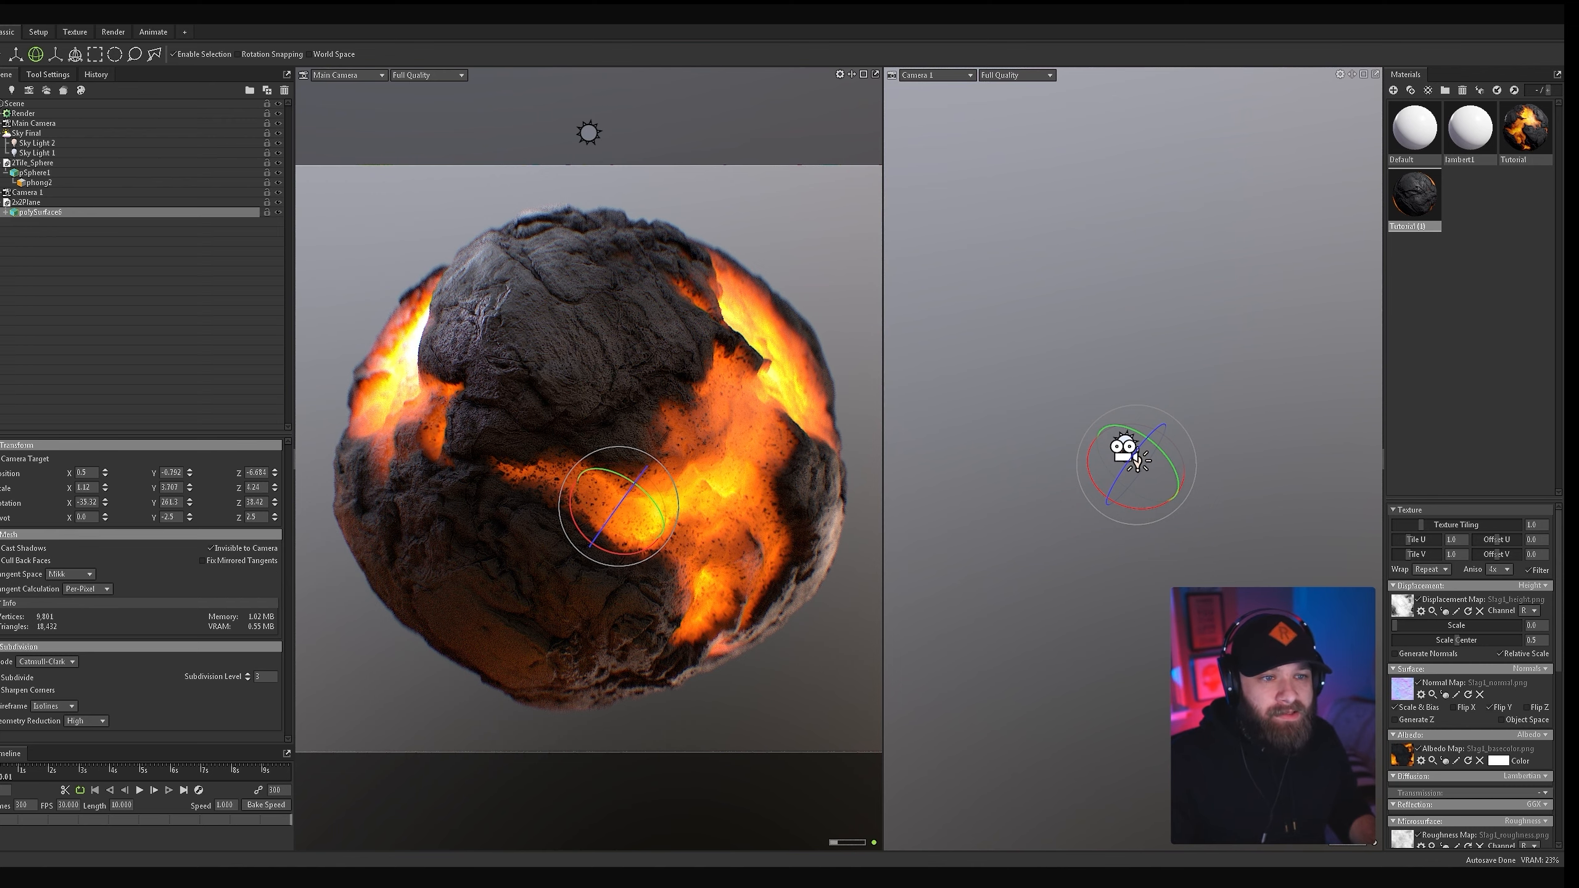
pyautogui.click(27, 203)
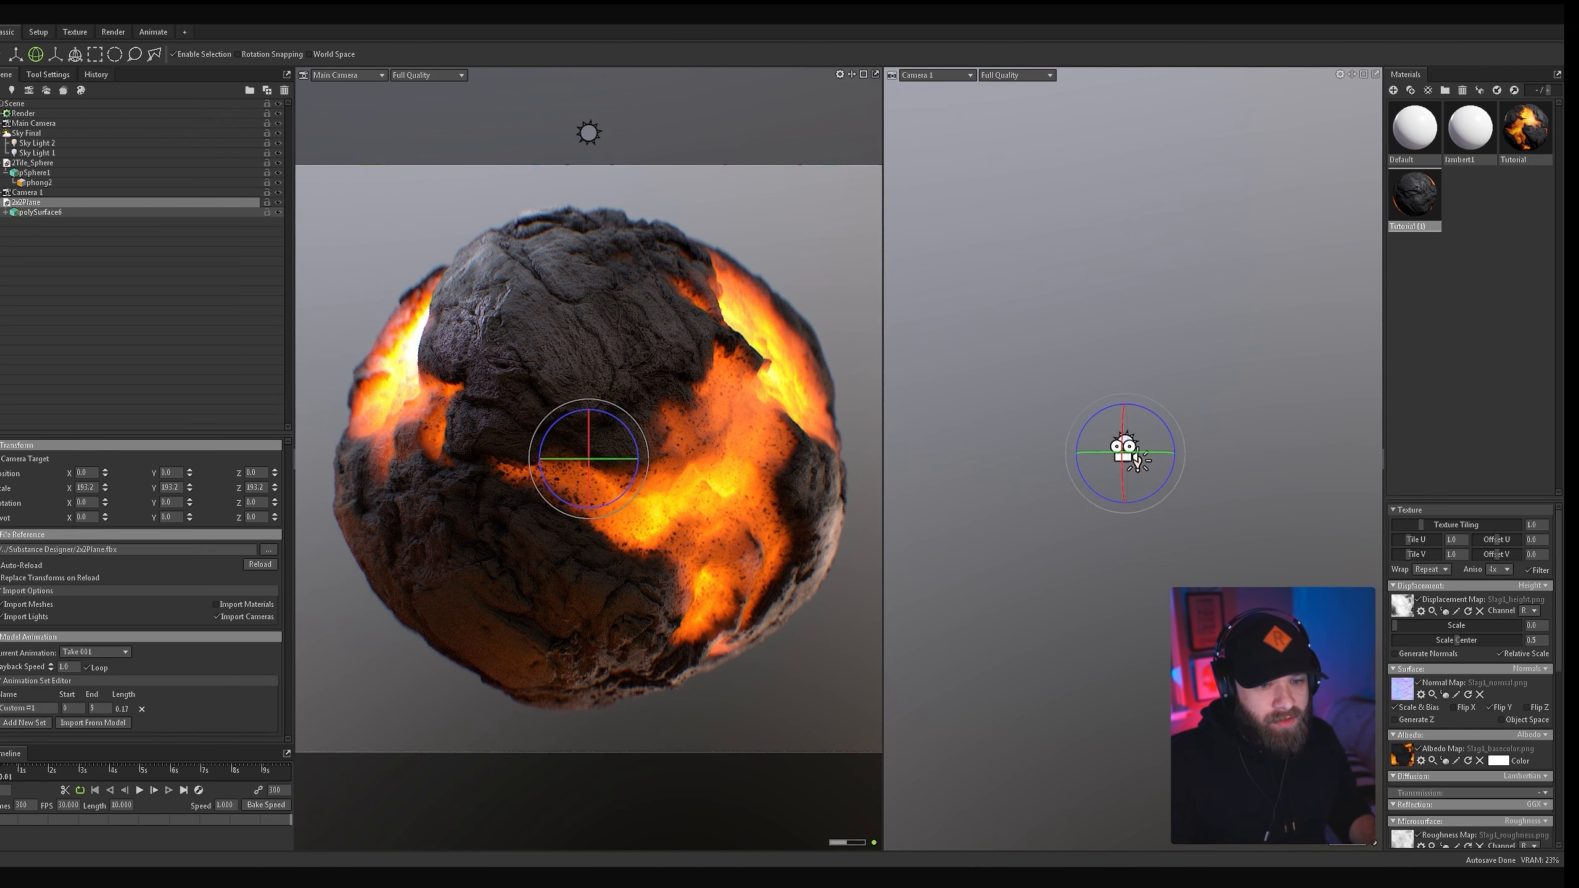
pyautogui.click(40, 212)
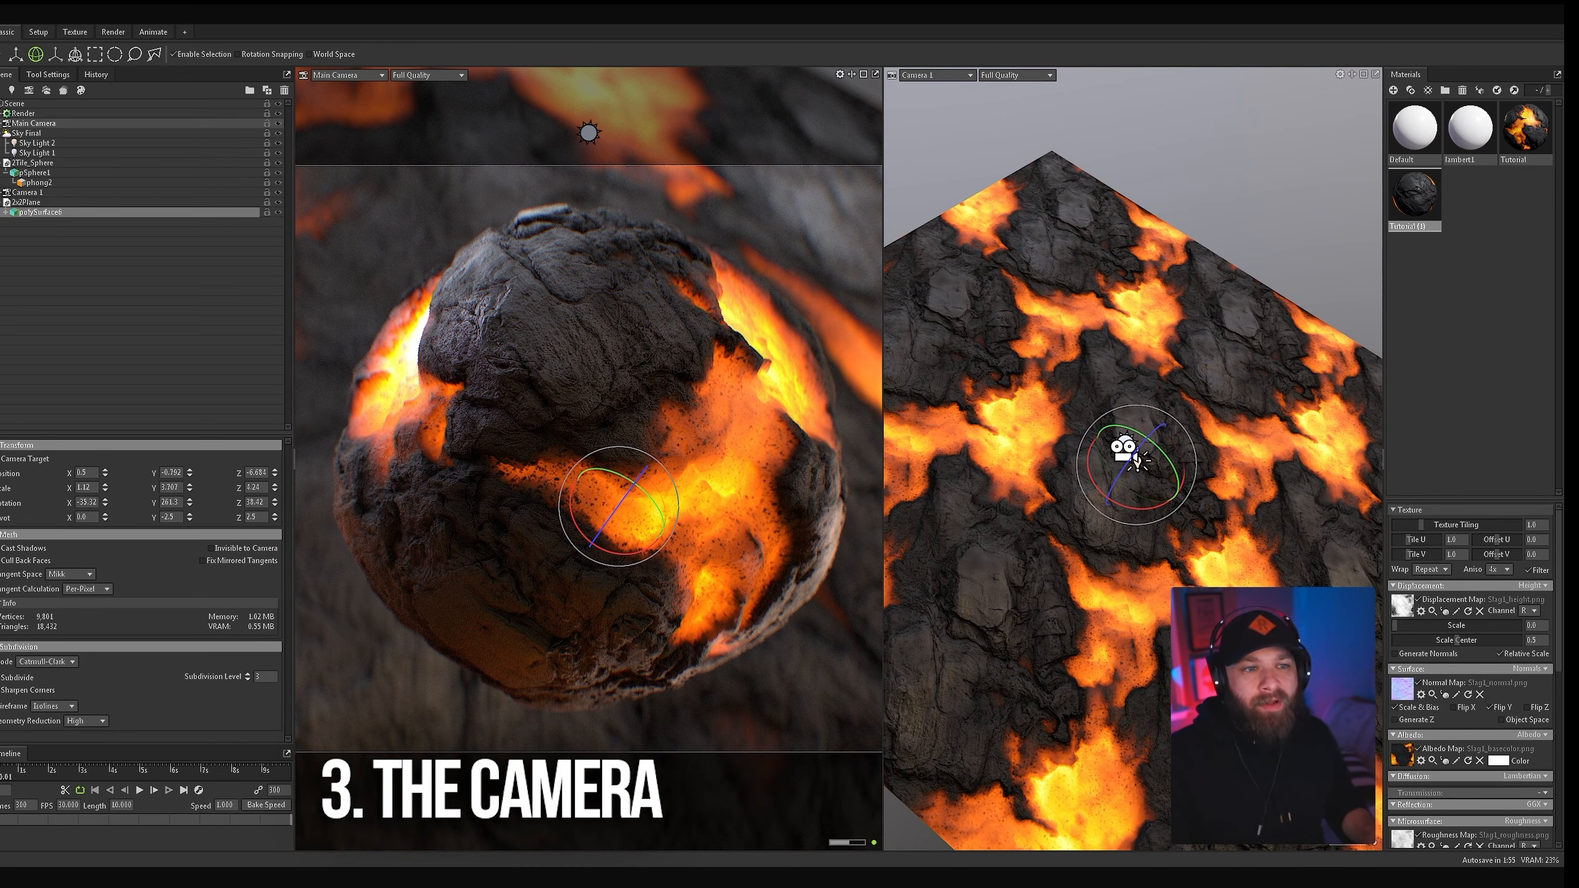
# Step: Try Post Effect depth of field on the main camera and return the mode to Ray Traced
pyautogui.click(1124, 449)
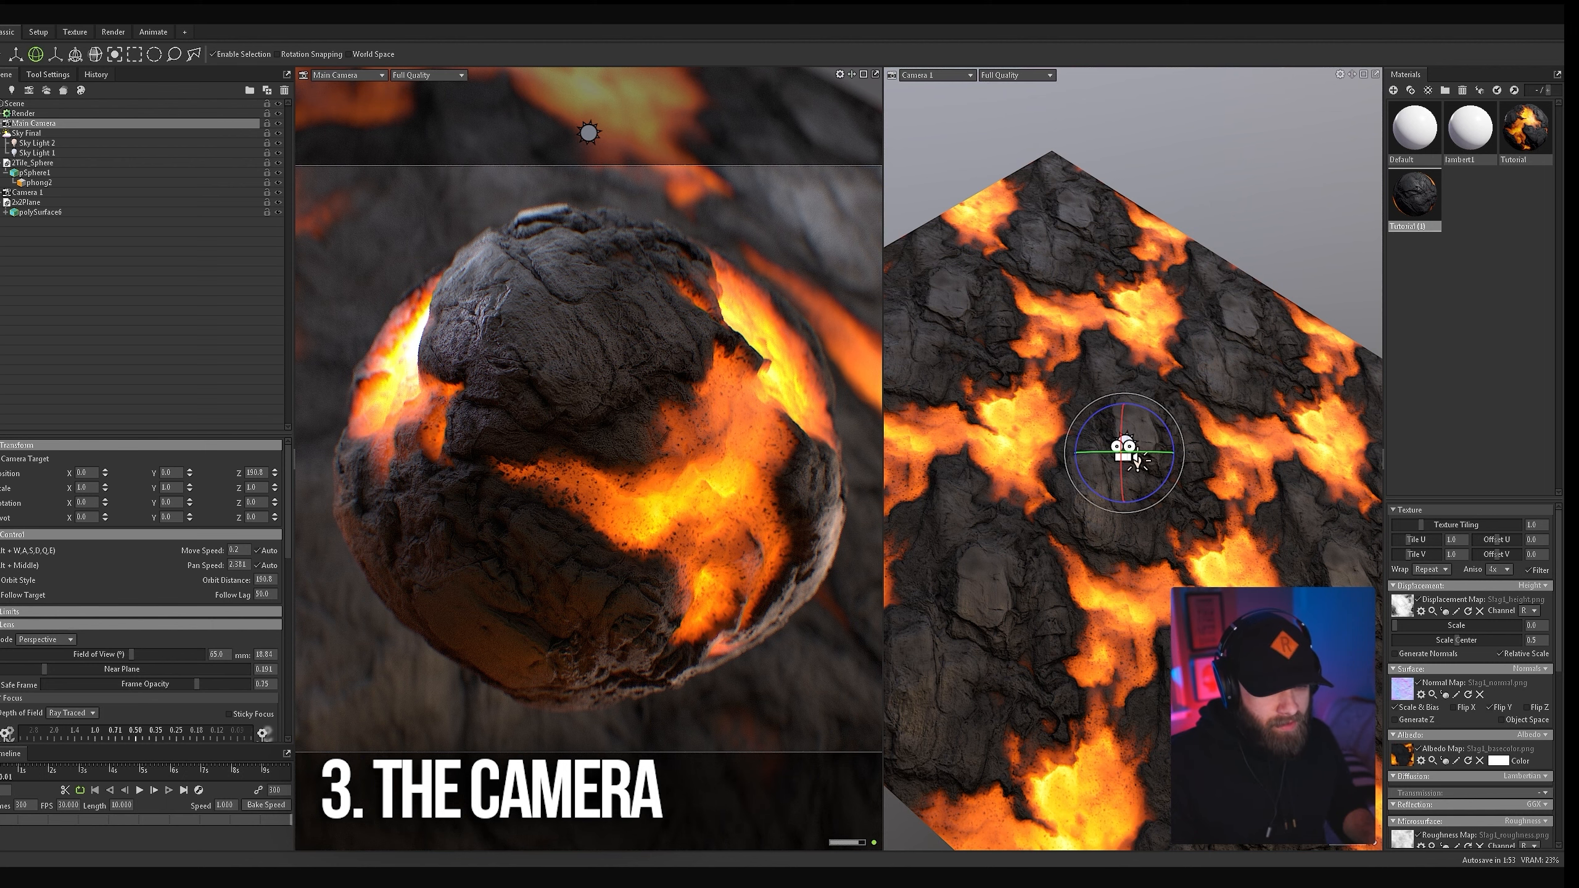
pyautogui.scroll(-2, 145, 622)
pyautogui.click(72, 654)
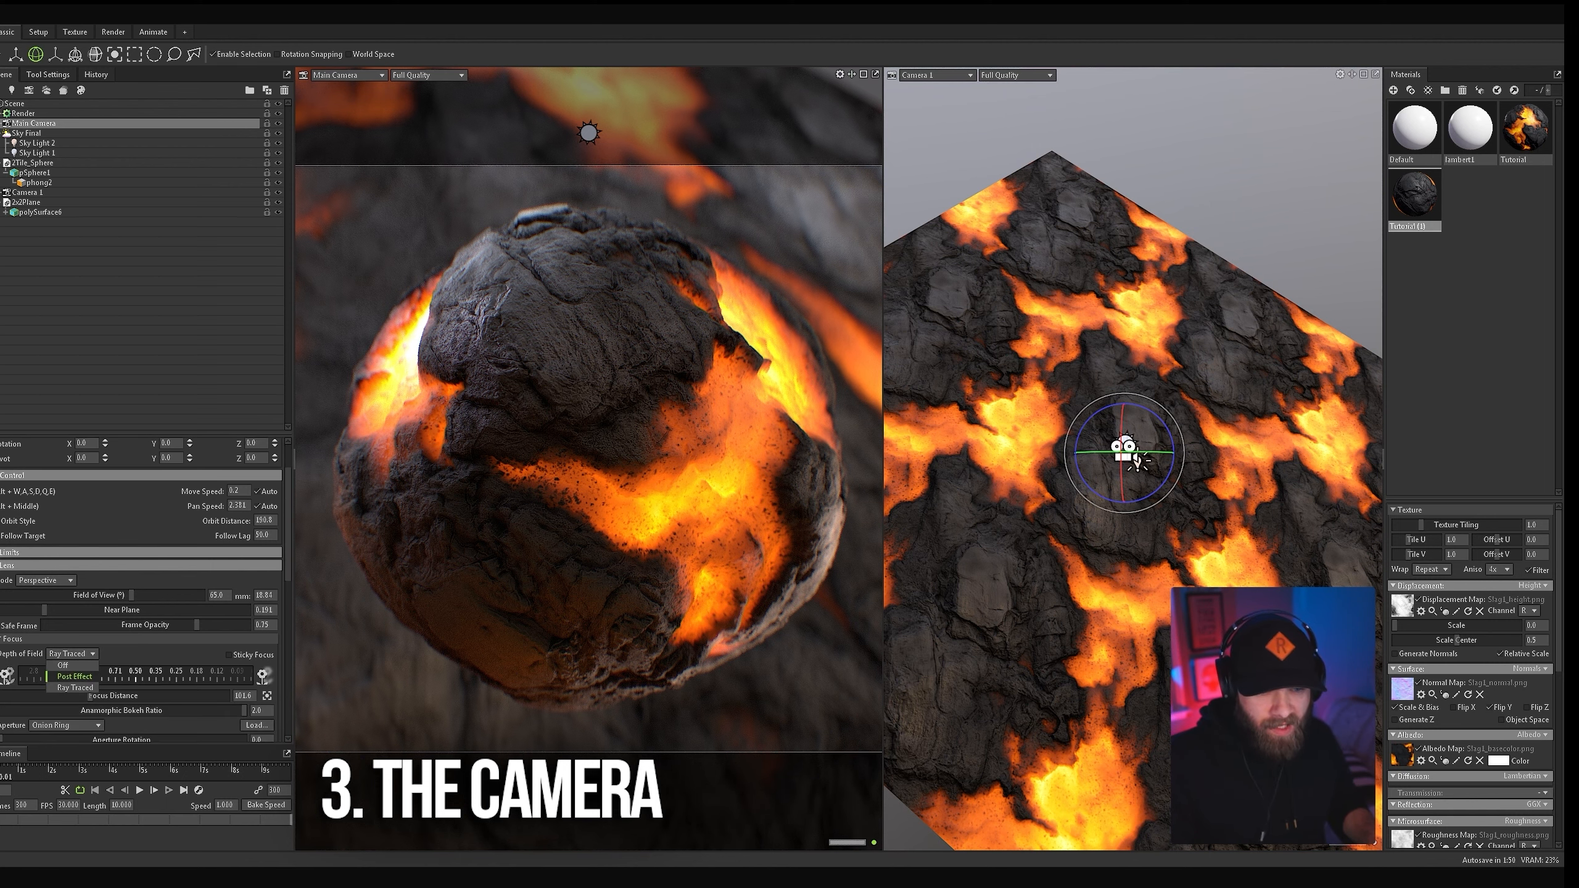
pyautogui.click(74, 676)
pyautogui.click(72, 654)
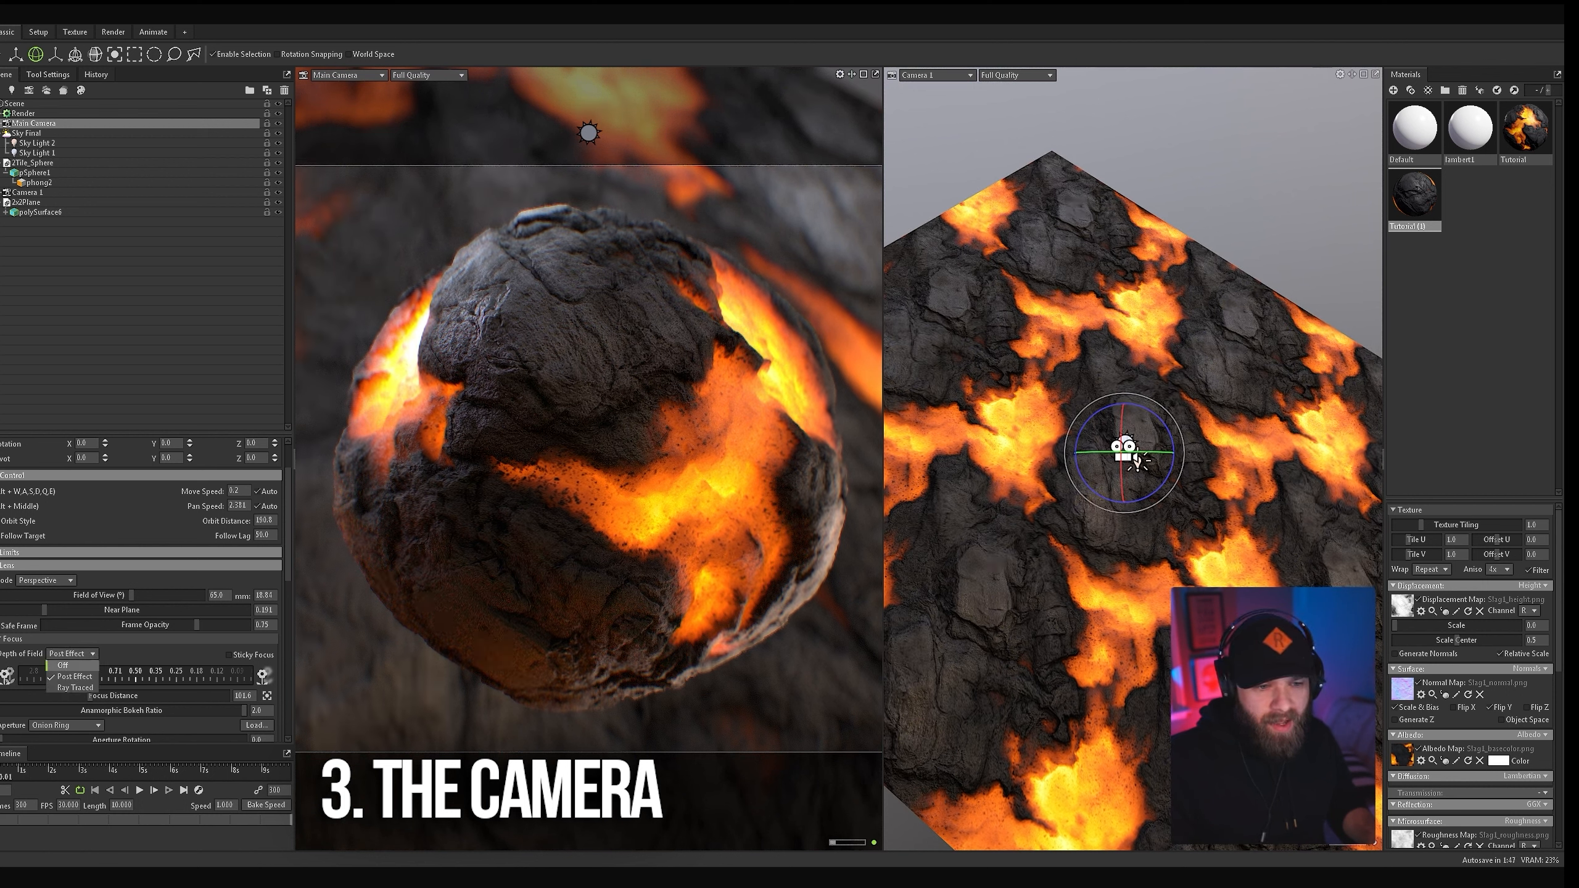
pyautogui.click(75, 688)
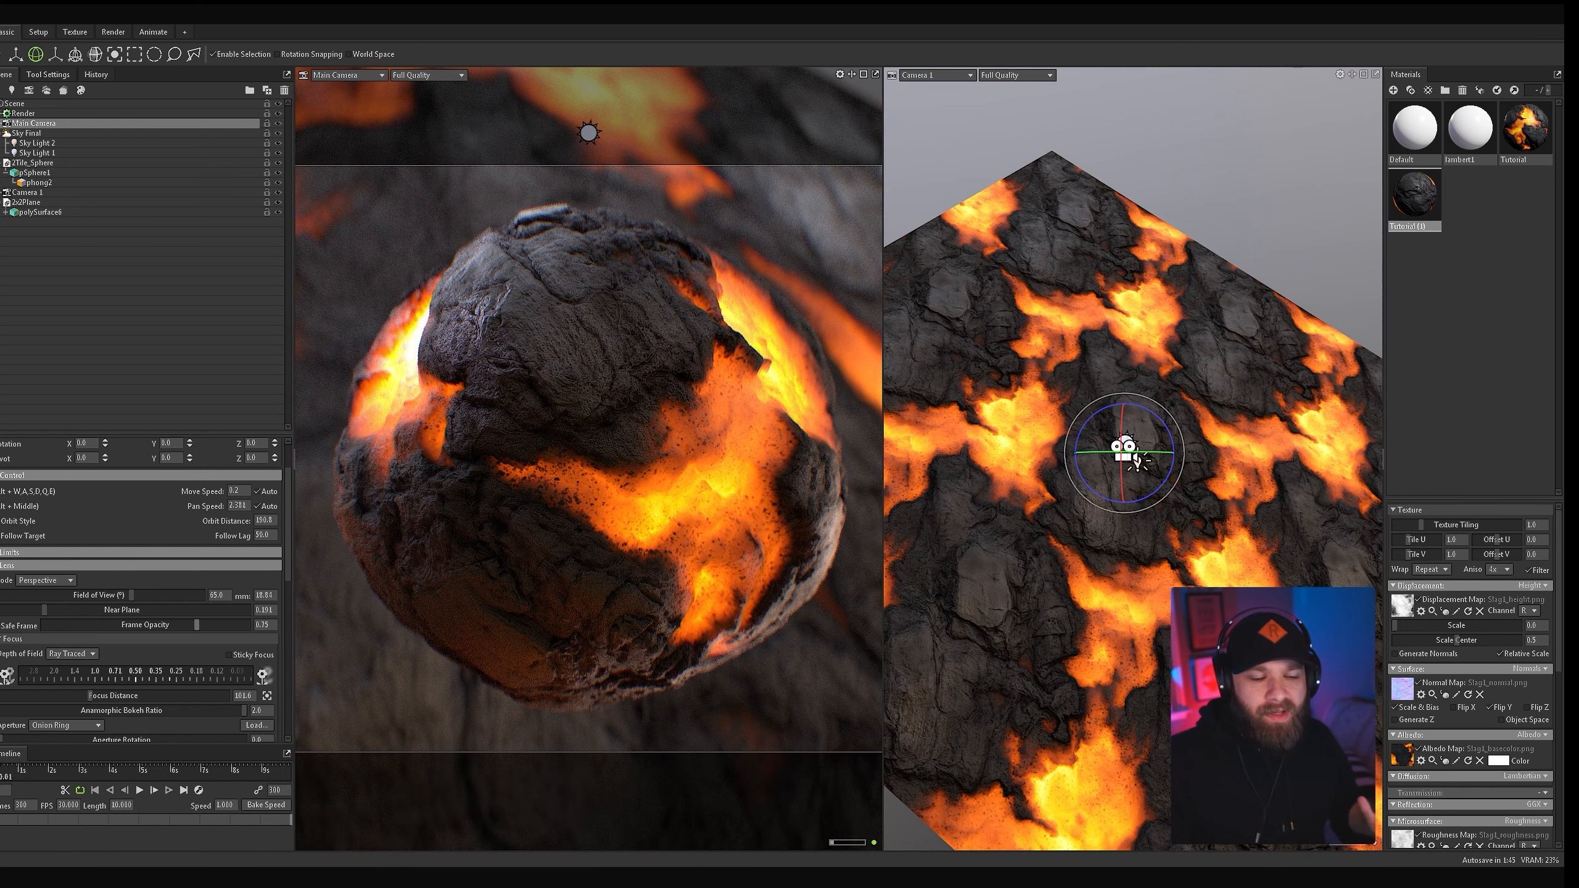
# Step: Try a shorter and a longer focus distance on the main camera and undo both changes
pyautogui.scroll(-3, 265, 622)
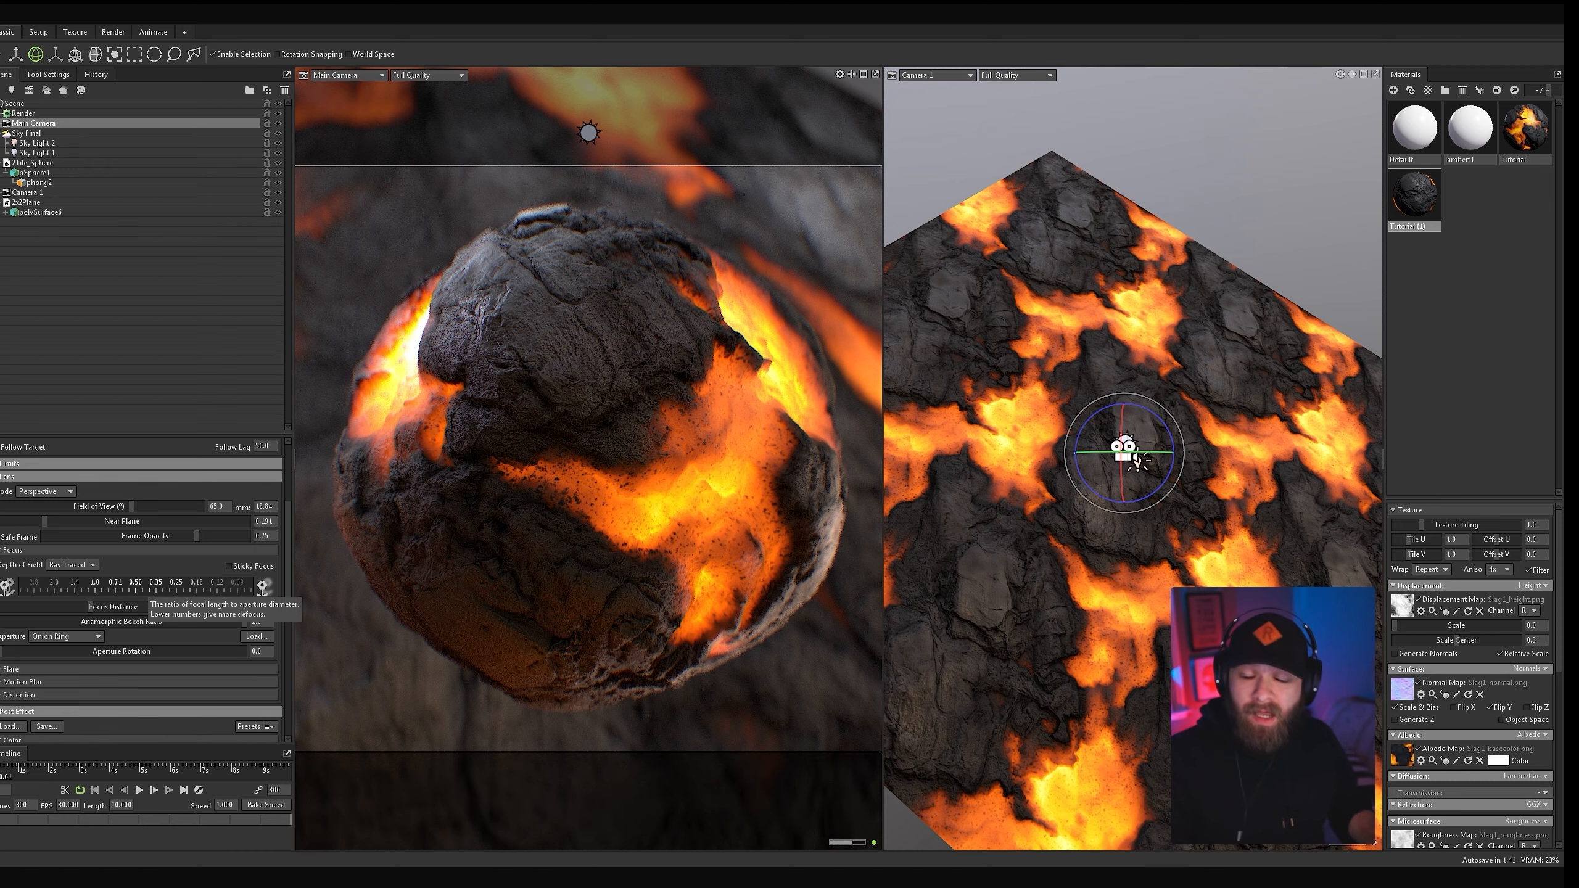
pyautogui.moveTo(90, 607)
pyautogui.mouseDown()
pyautogui.moveTo(112, 607)
pyautogui.moveTo(19, 607)
pyautogui.moveTo(78, 607)
pyautogui.mouseUp()
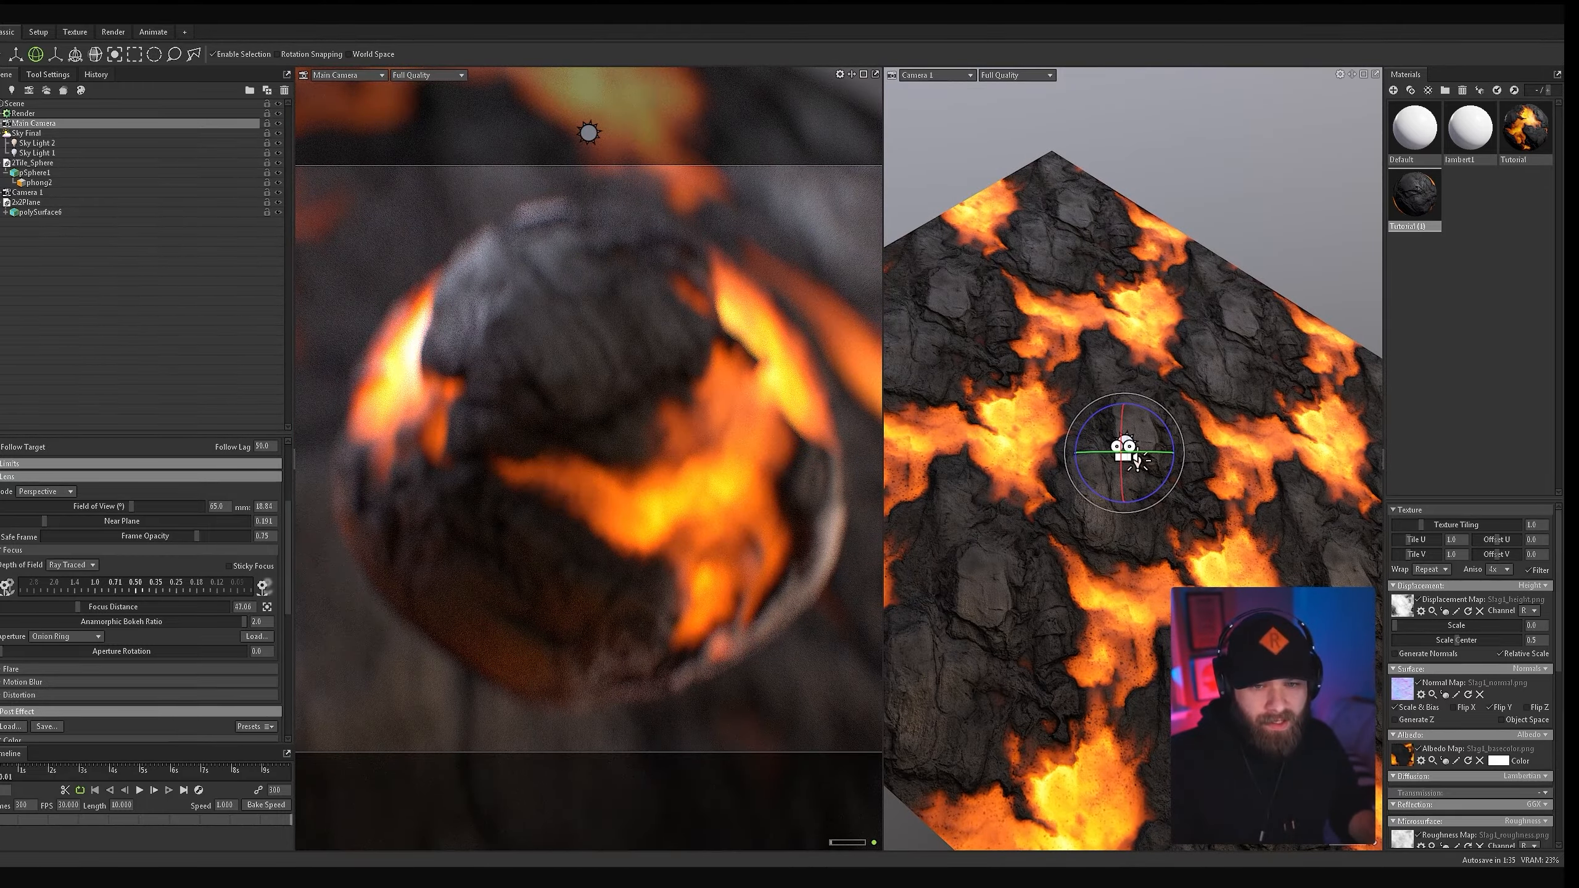
pyautogui.hotkey('ctrl', 'z')
pyautogui.hotkey('ctrl', 'z')
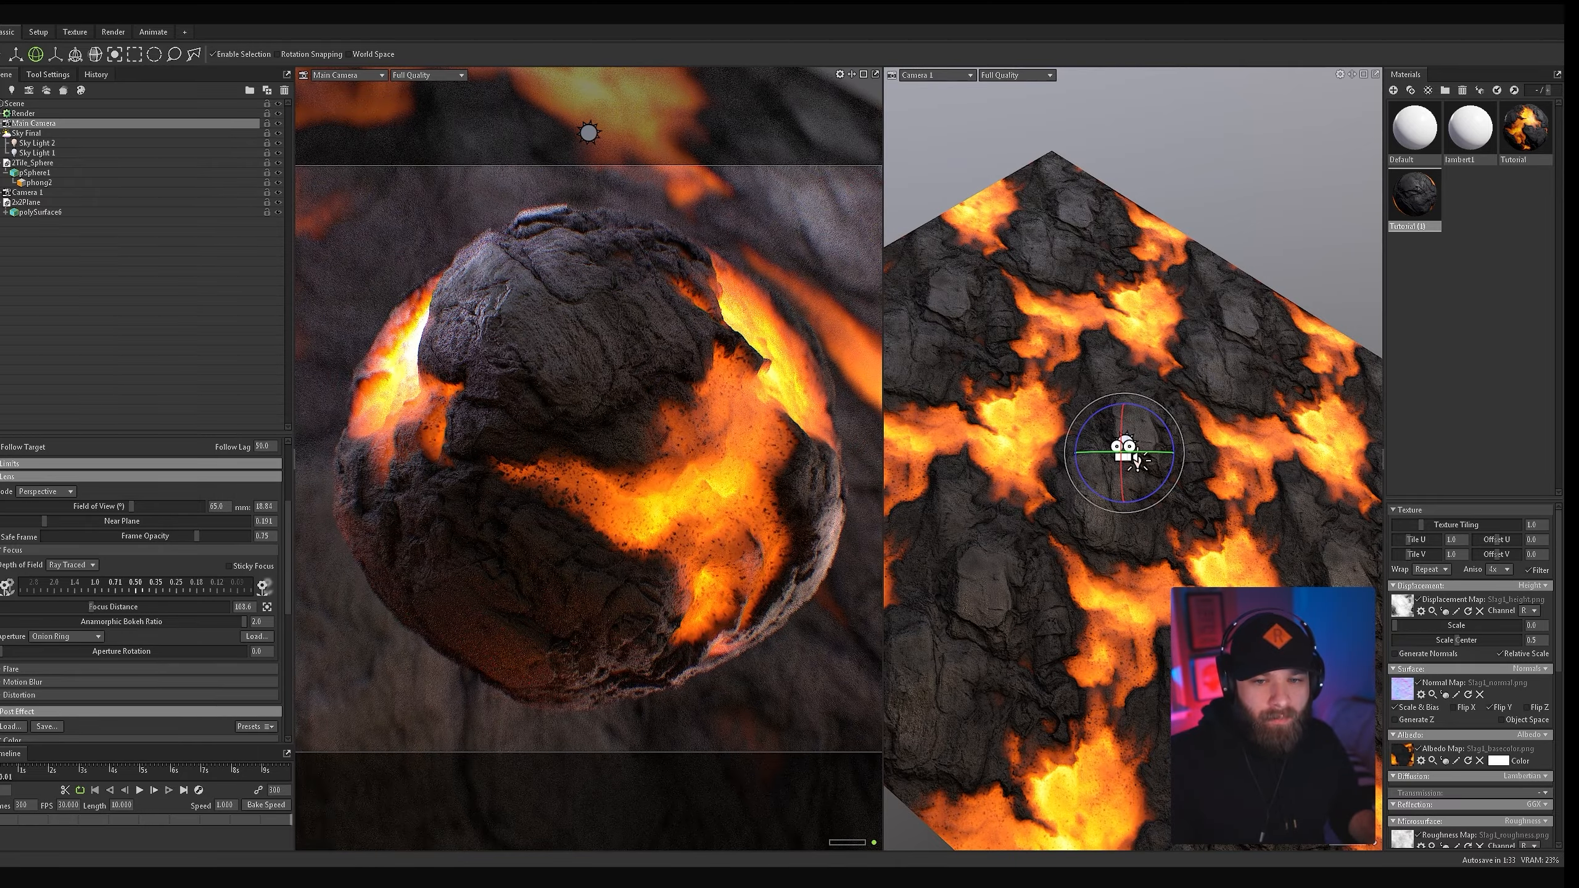
pyautogui.moveTo(95, 607); pyautogui.dragTo(176, 608)
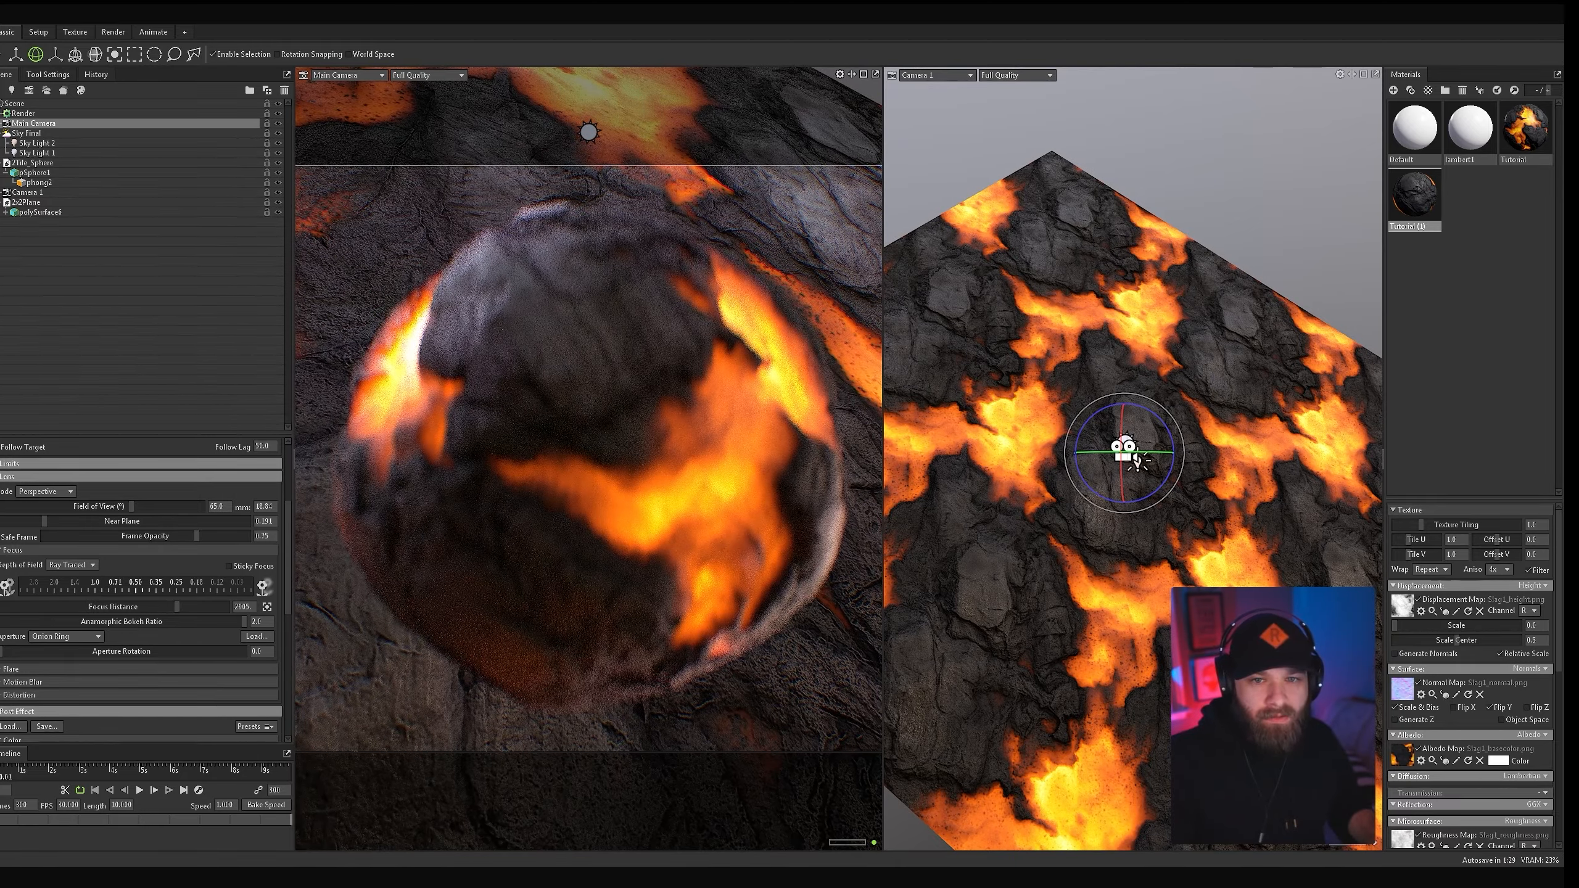
pyautogui.hotkey('ctrl', 'z')
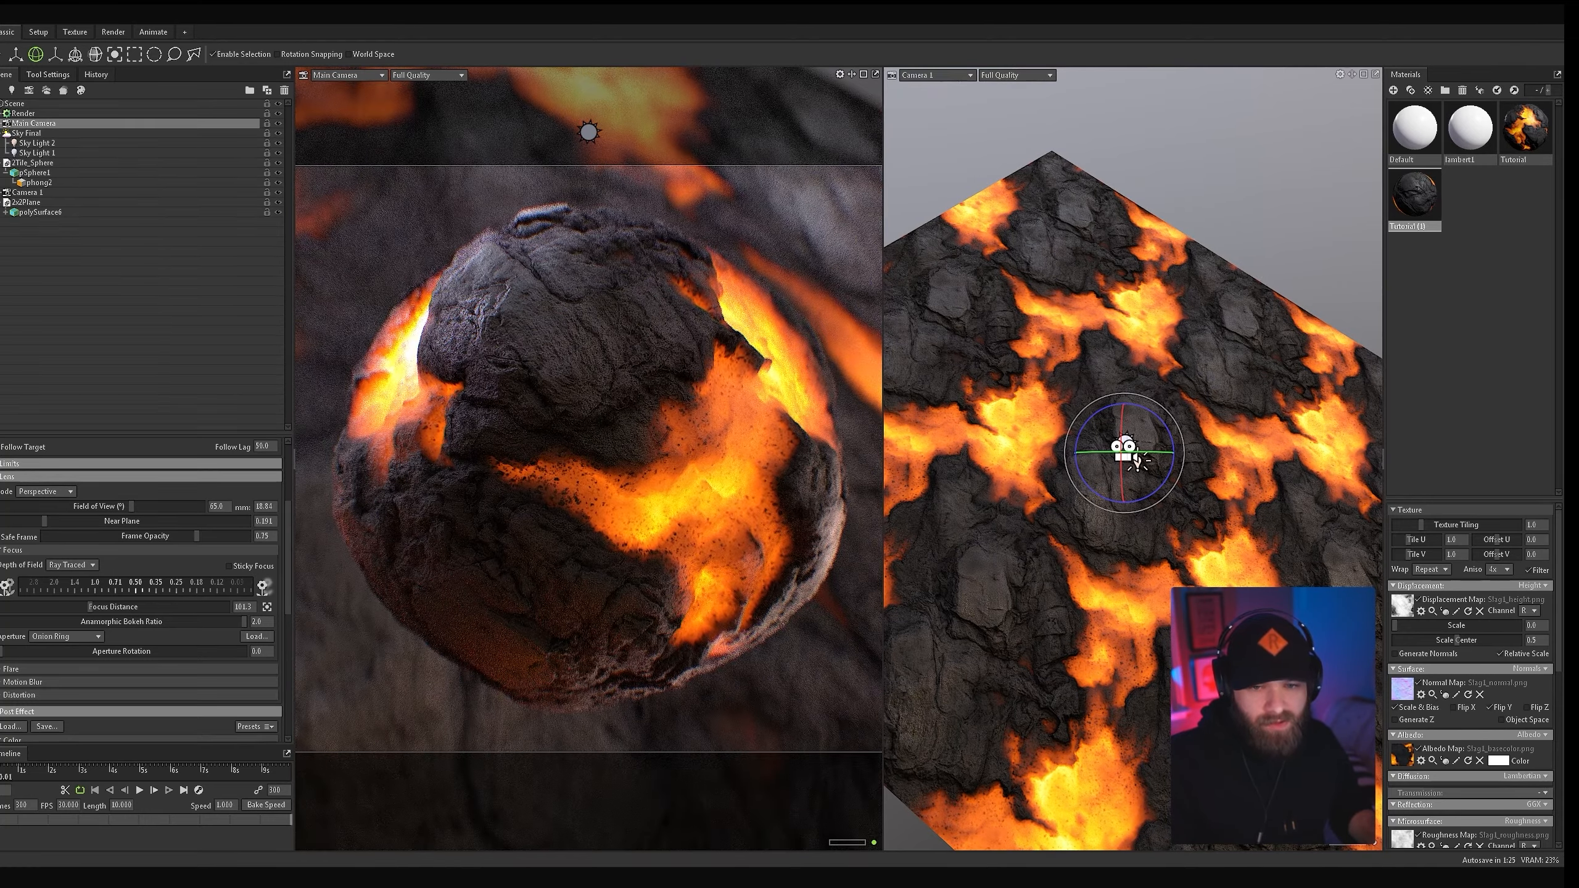
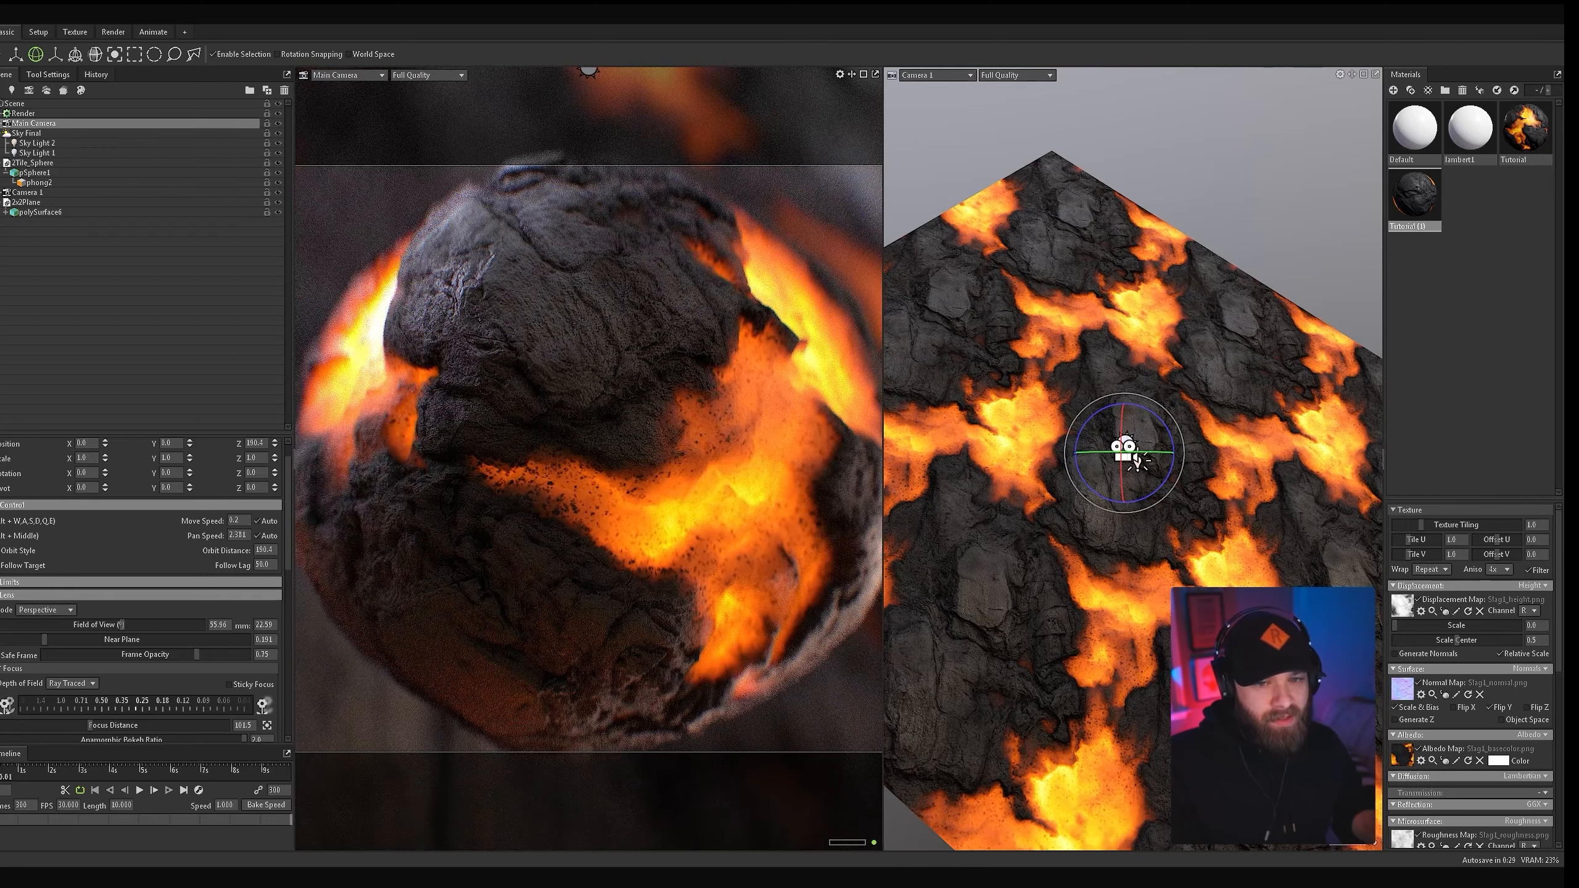
# Step: Try the Heart and Star aperture shapes for the main camera's depth of field blur
pyautogui.scroll(-1, 588, 435)
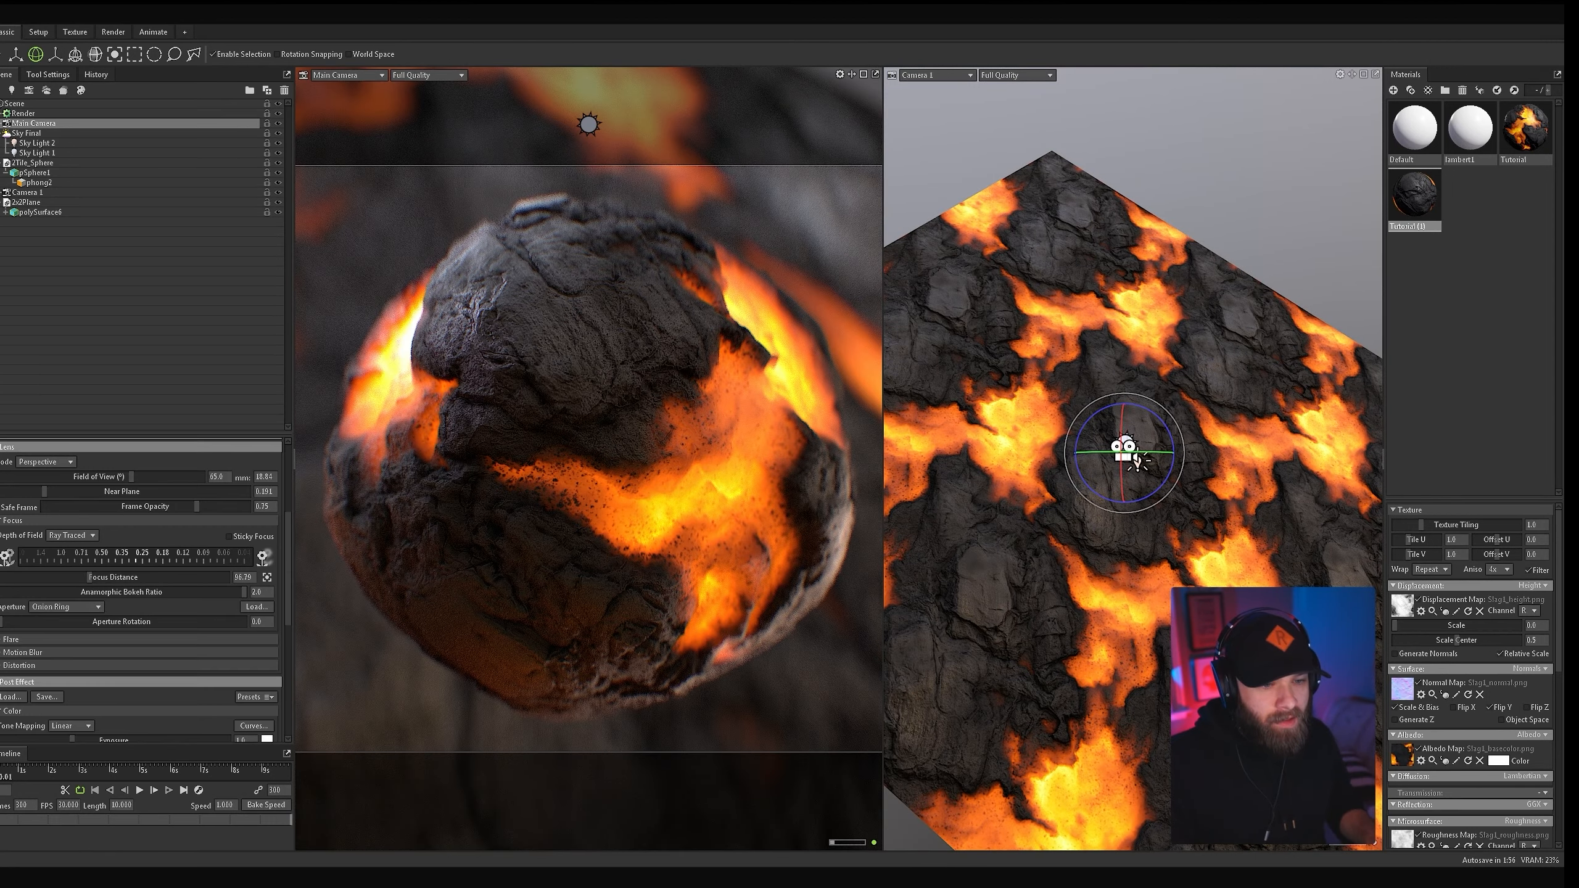
pyautogui.scroll(-1, 68, 578)
pyautogui.scroll(1, 68, 578)
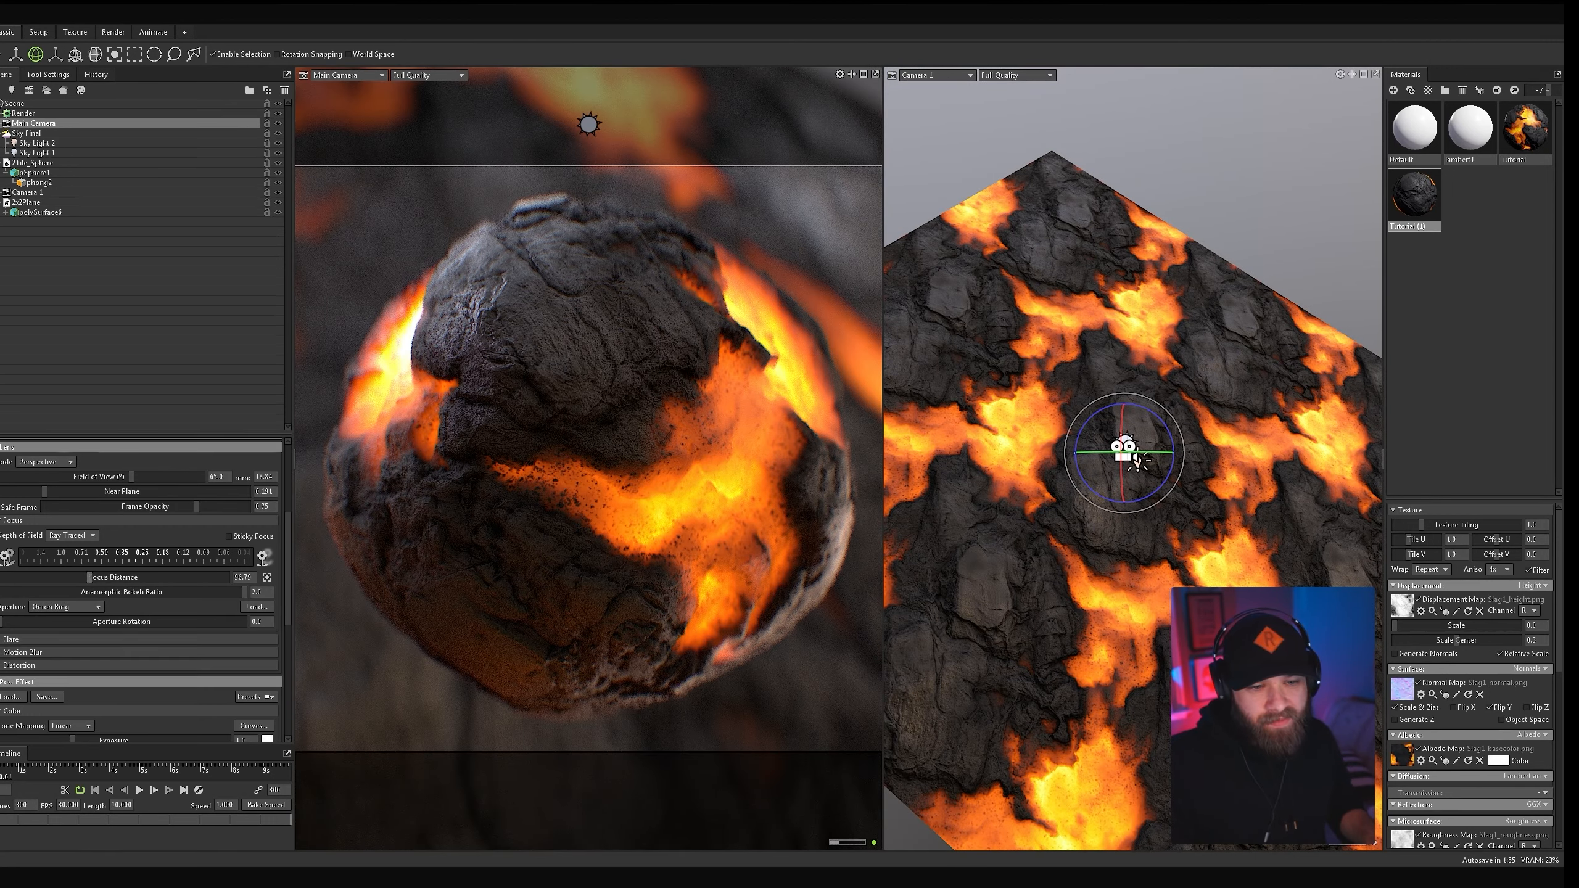
pyautogui.click(65, 607)
pyautogui.click(65, 607)
pyautogui.click(65, 606)
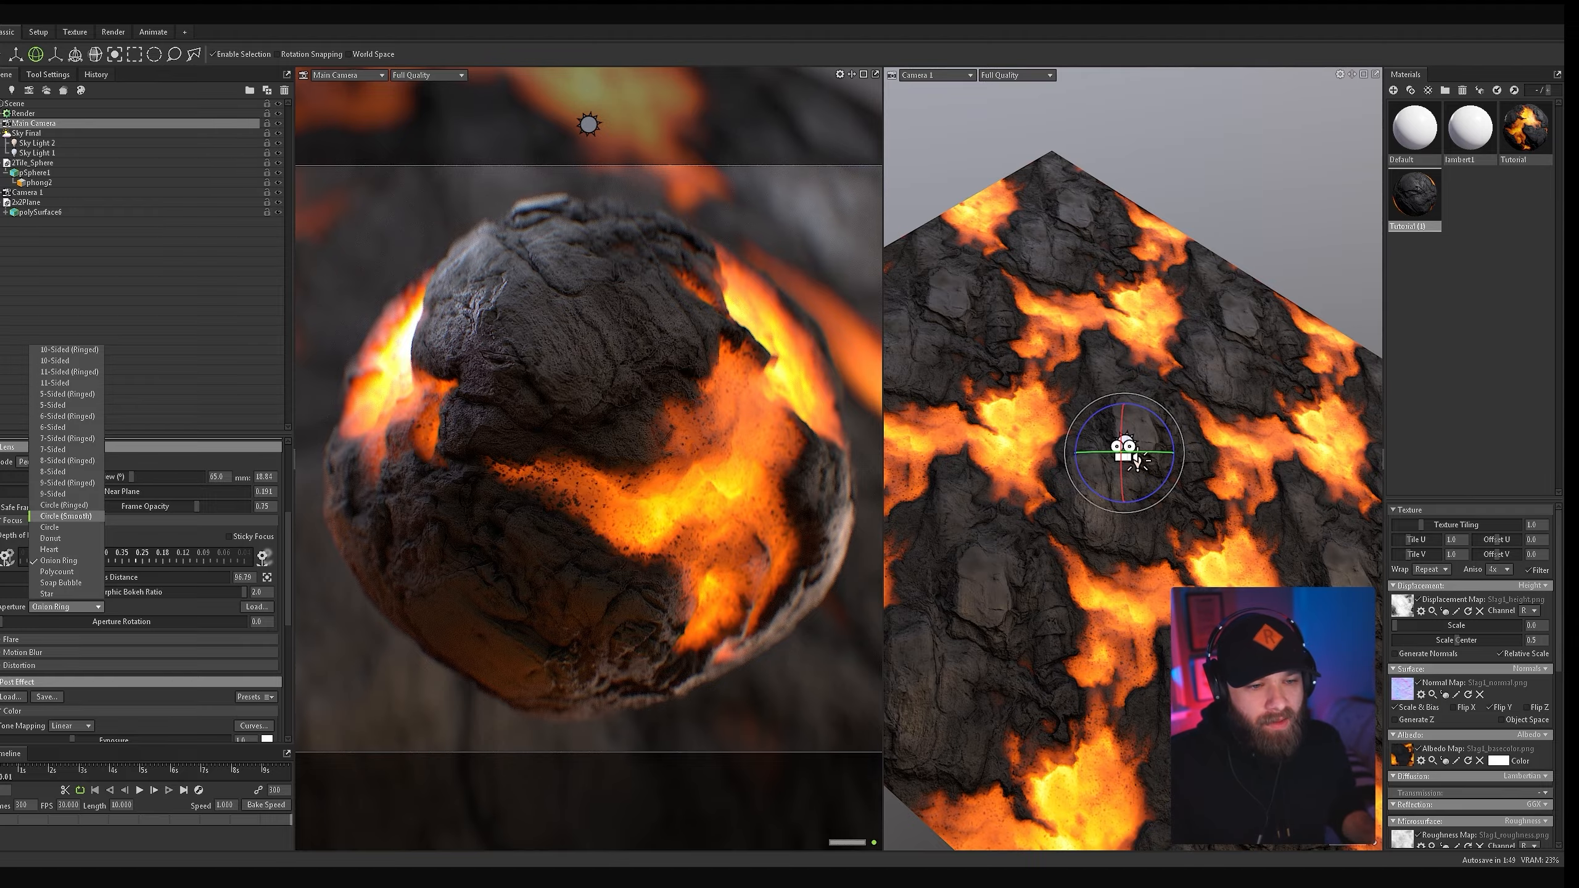
pyautogui.click(50, 549)
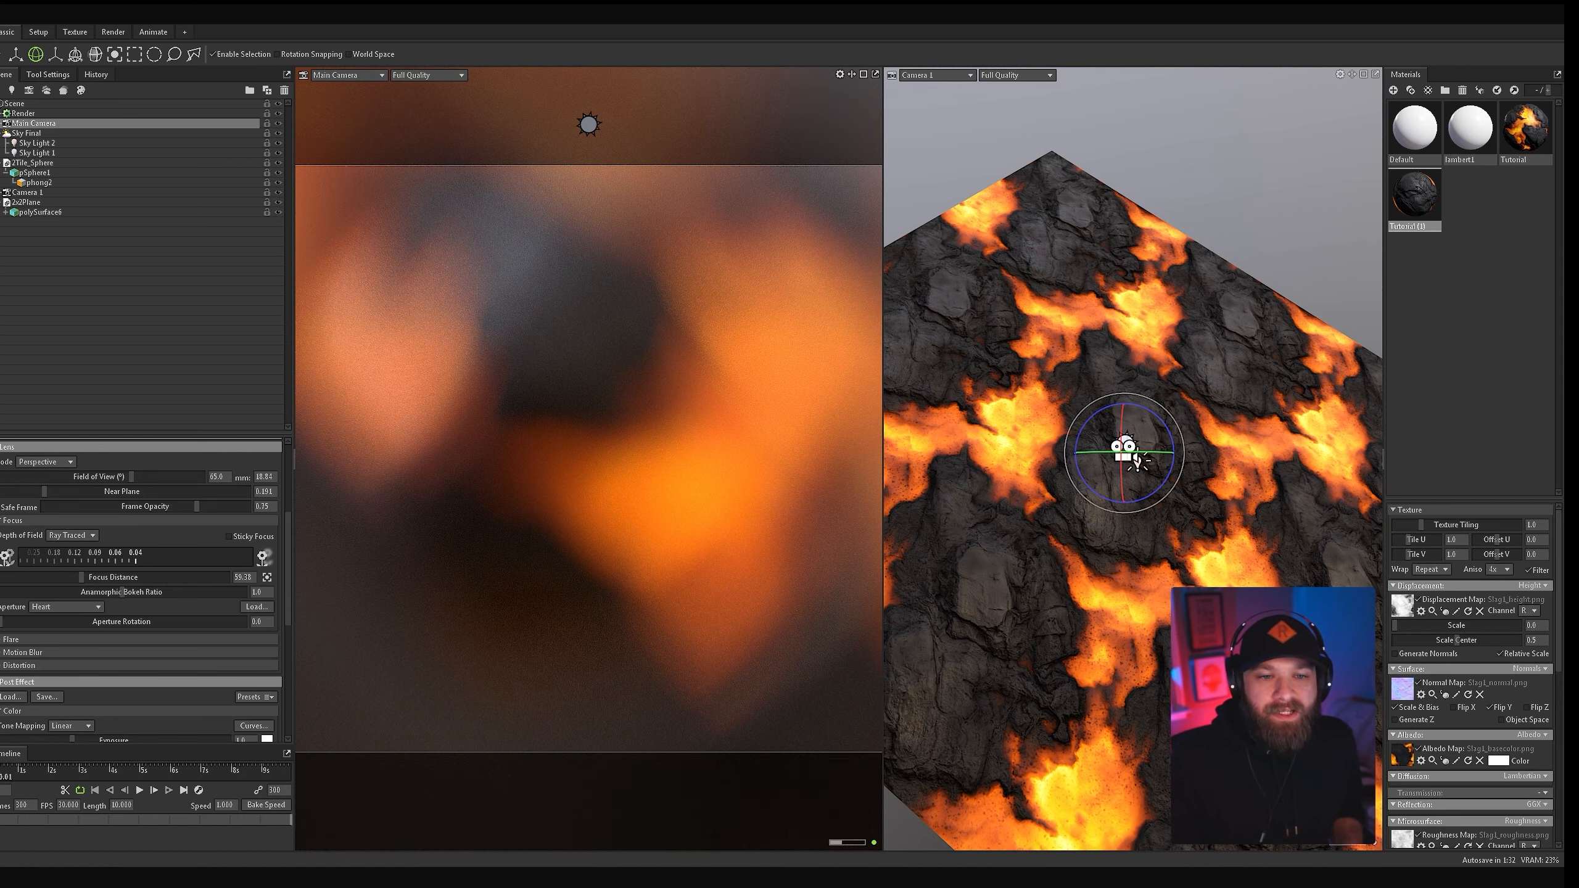
pyautogui.click(65, 606)
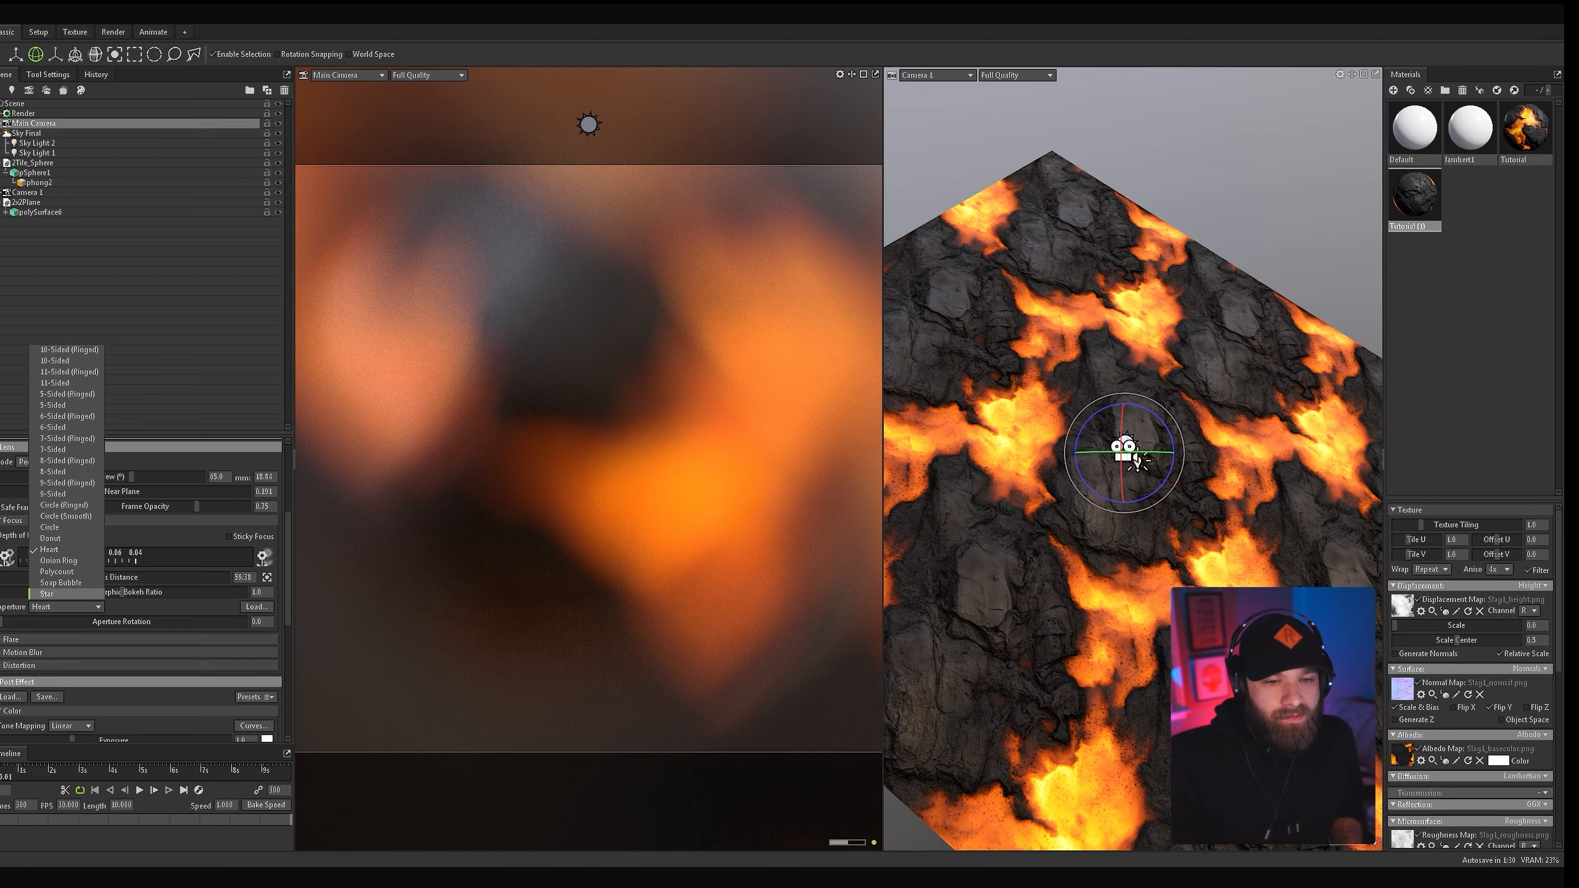
pyautogui.click(50, 562)
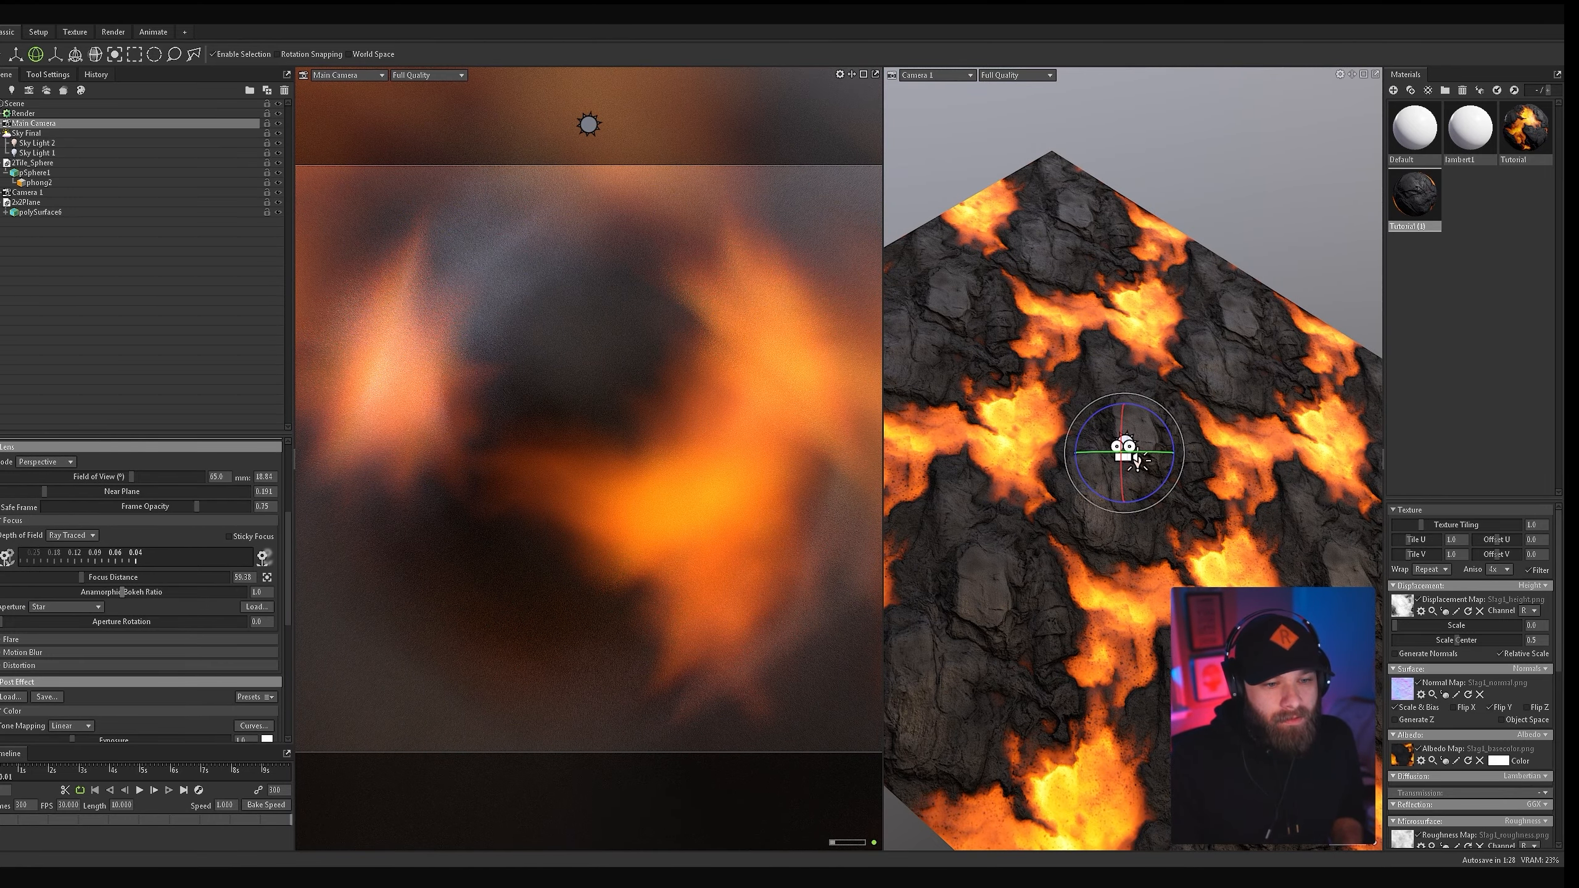
# Step: Set the main camera's aperture shape to Soap Bubble and raise the f-stop to strongly reduce the defocus
pyautogui.click(65, 606)
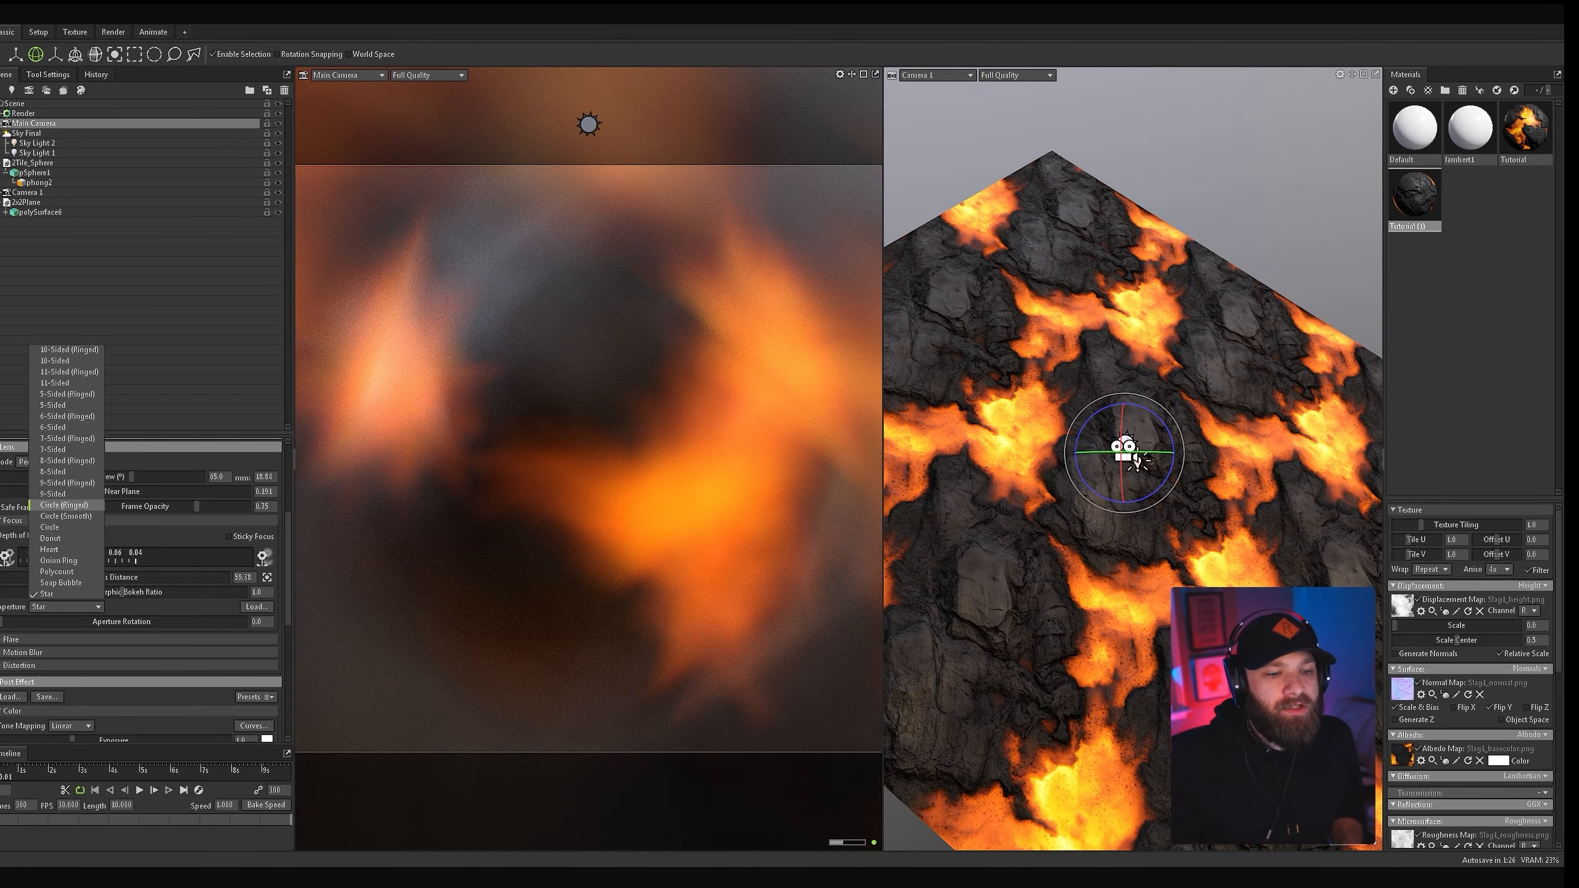
pyautogui.click(61, 582)
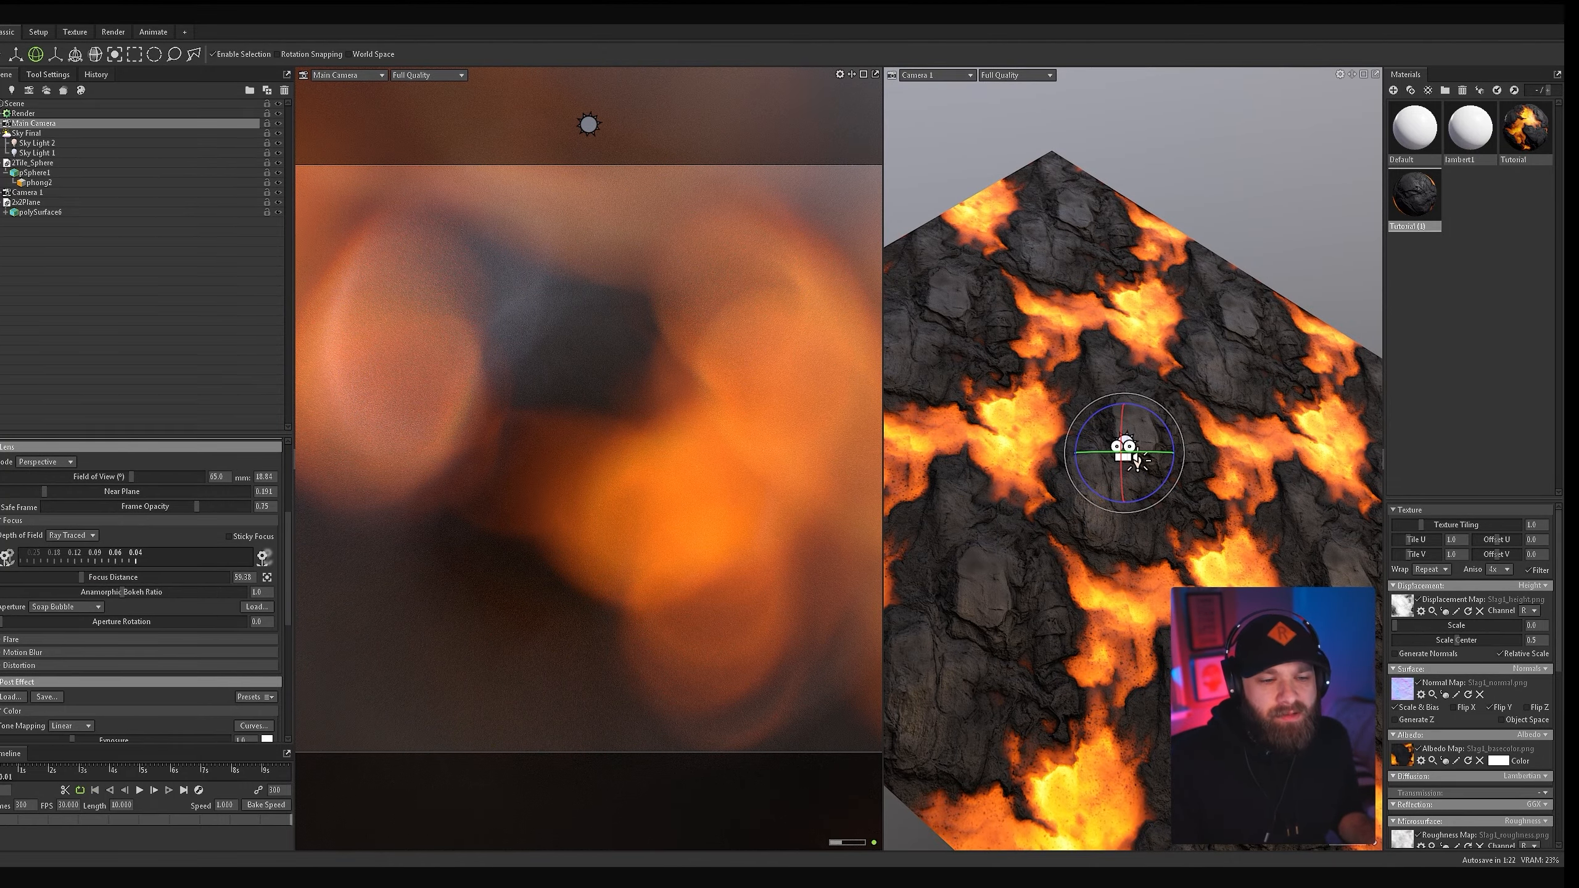
pyautogui.moveTo(128, 556); pyautogui.dragTo(249, 556)
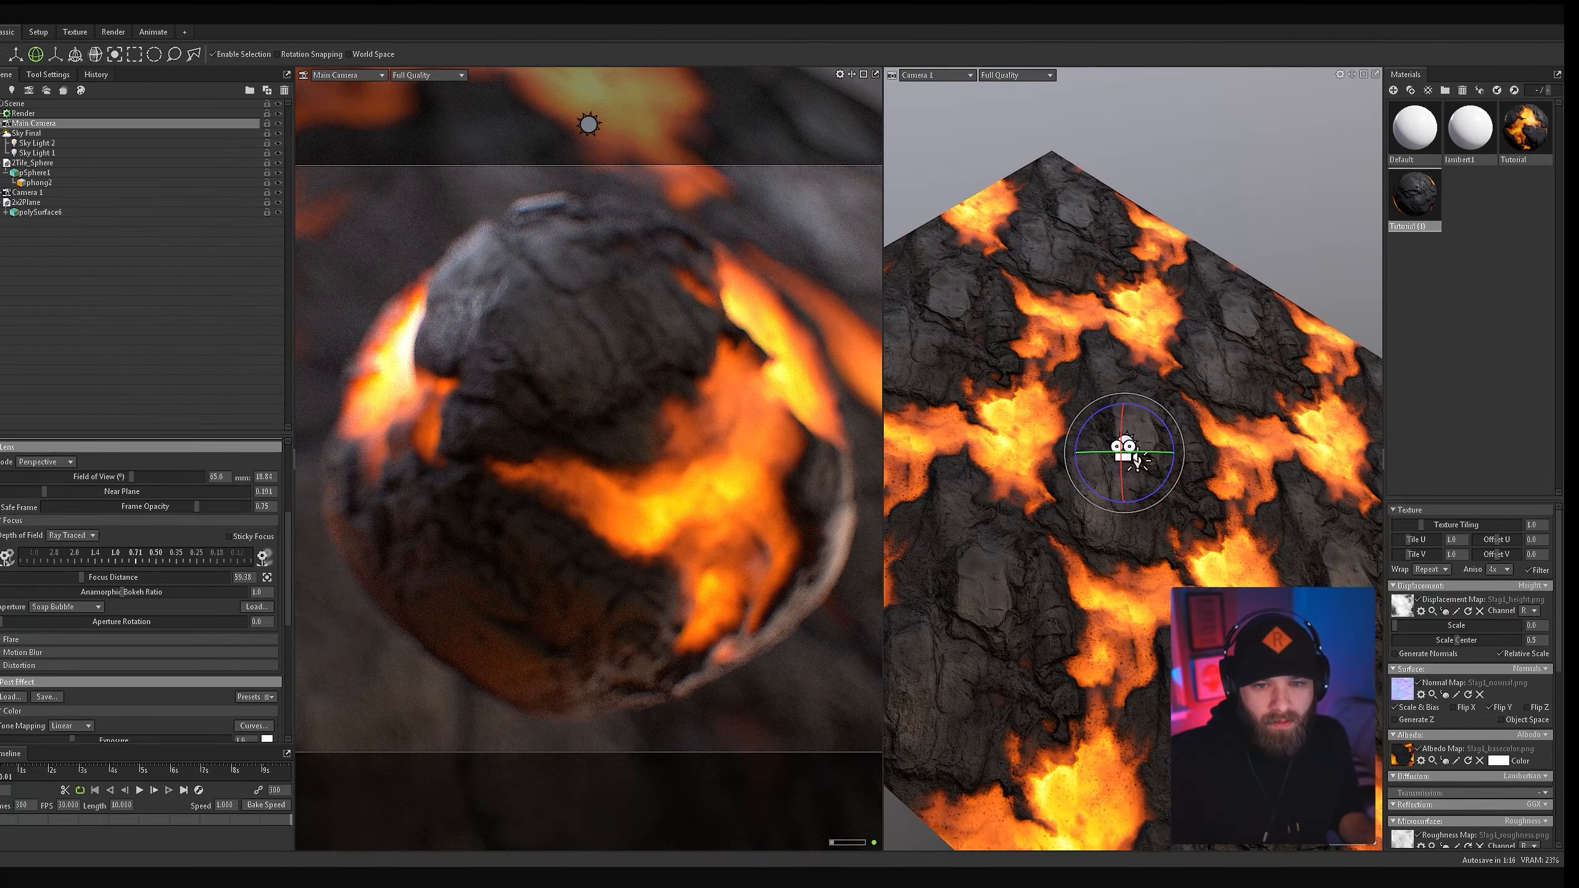
# Step: Try stronger chromatic aberration in the main camera's lens distortion and settle on a value of 0.1
pyautogui.scroll(-2, 141, 591)
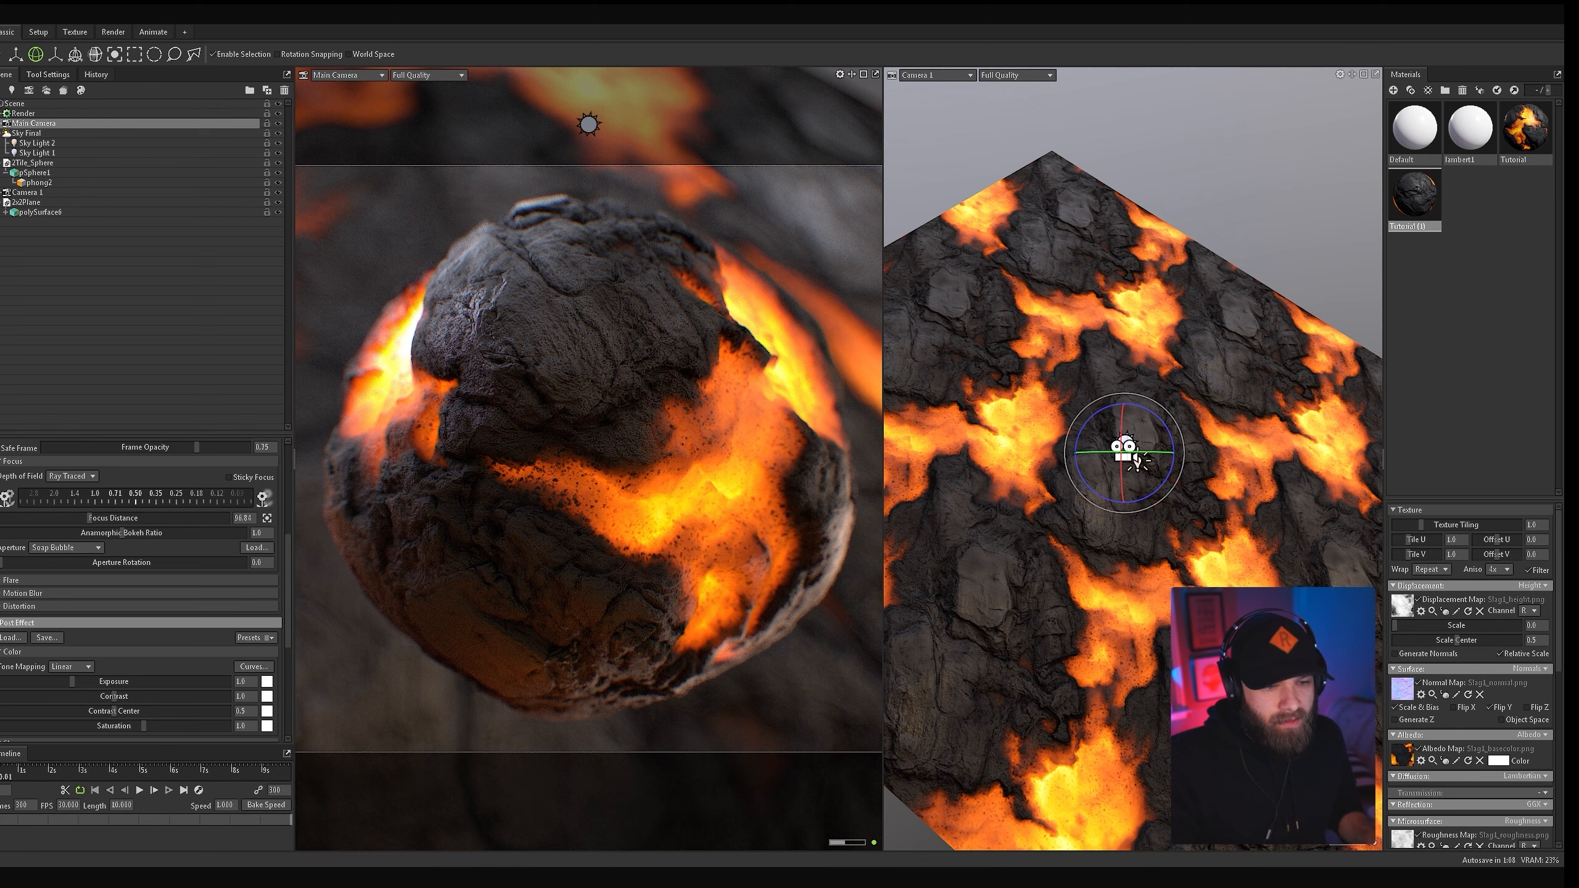
pyautogui.click(18, 606)
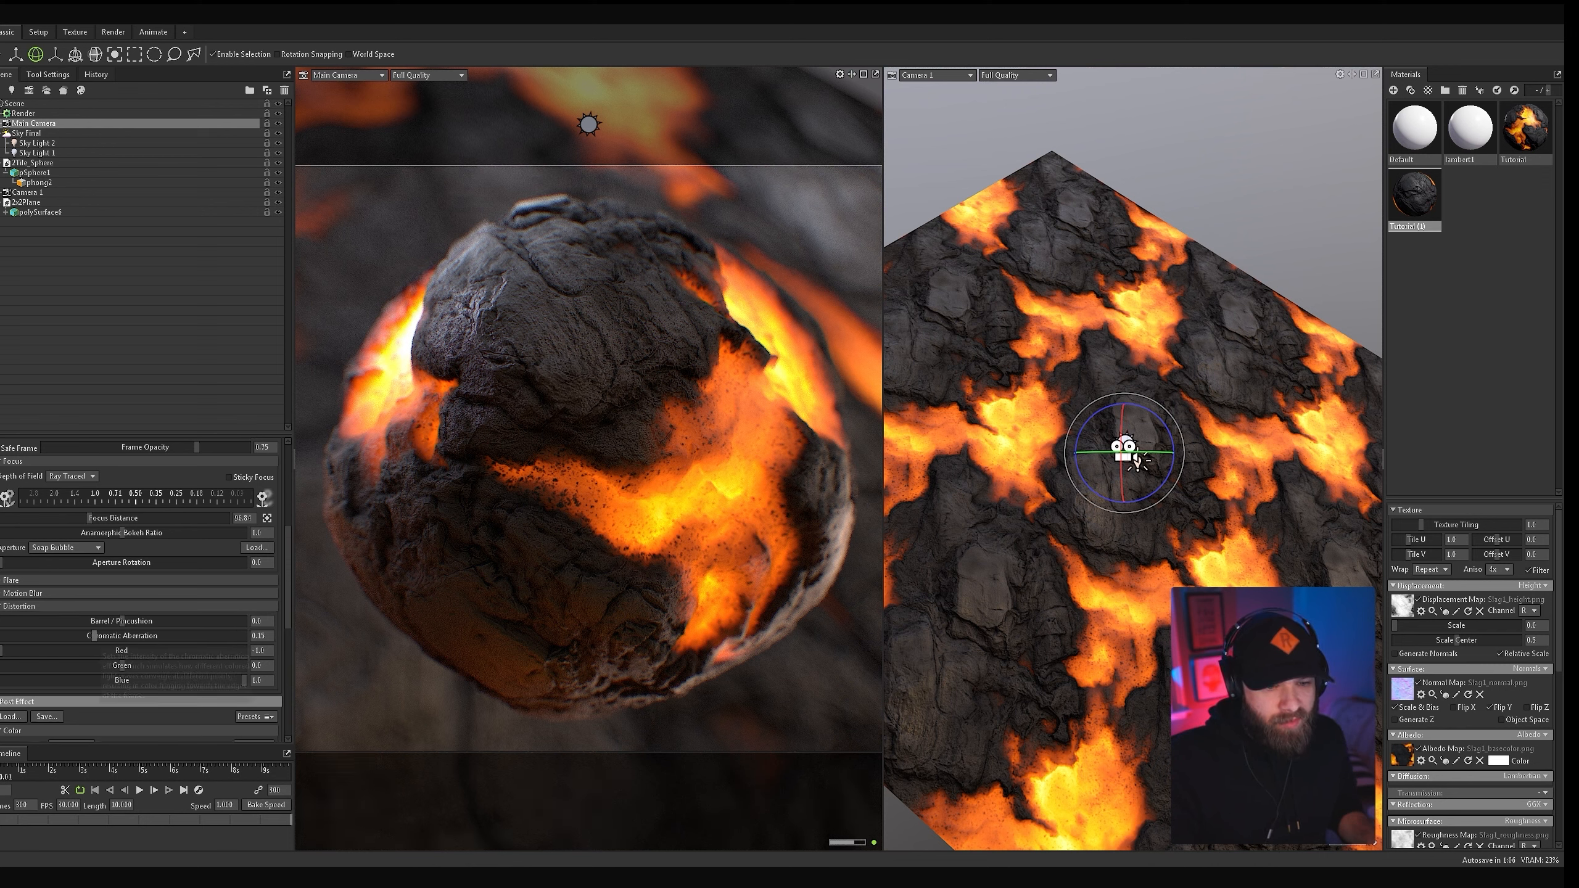
pyautogui.moveTo(93, 636); pyautogui.dragTo(18, 636)
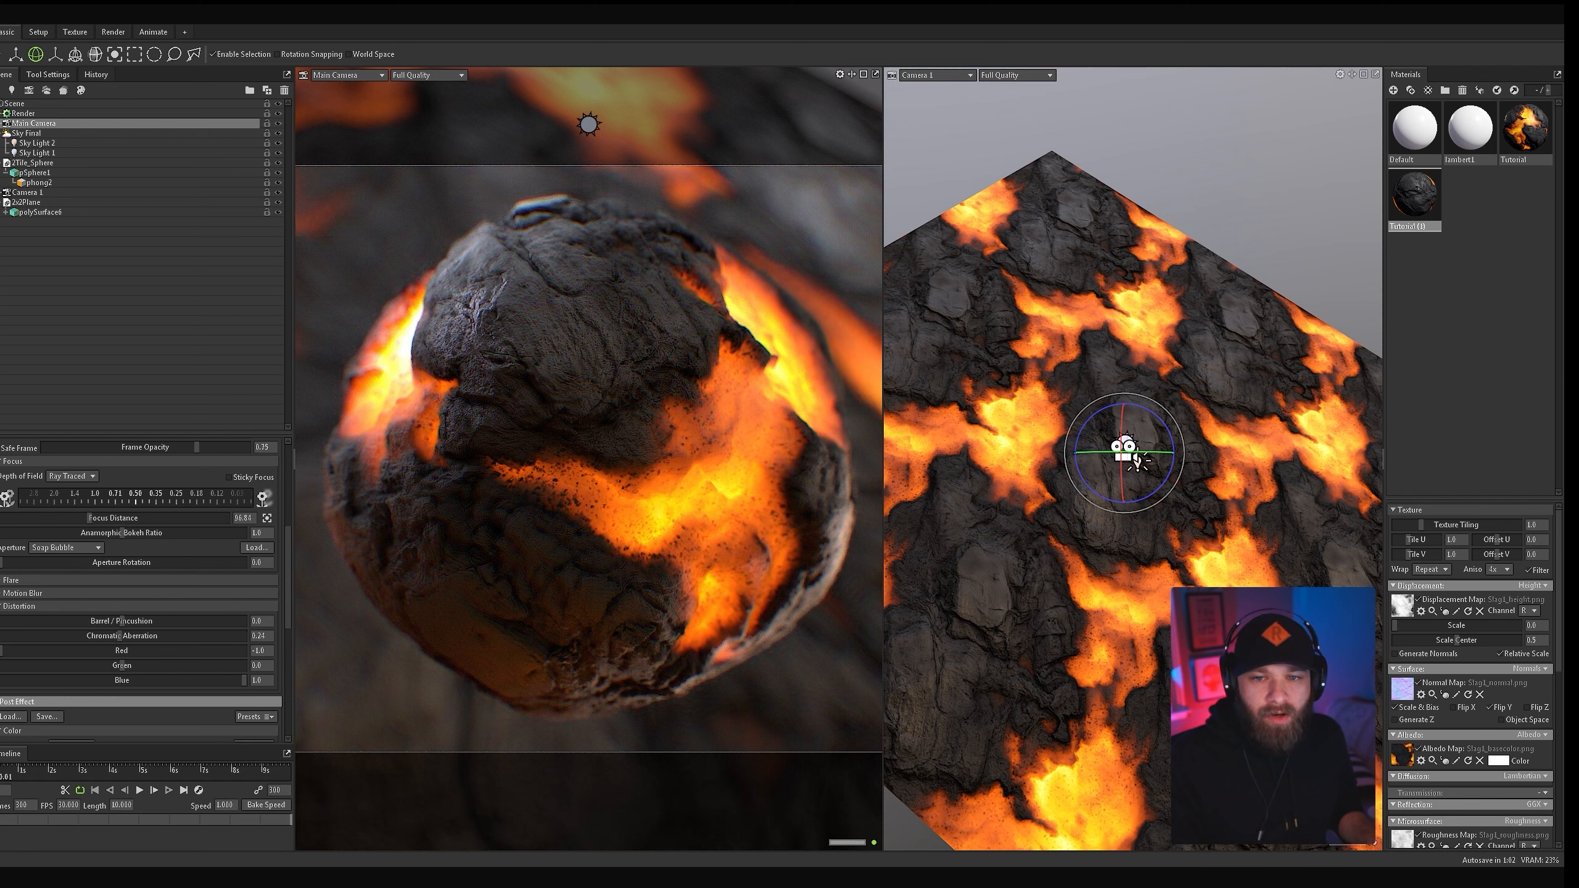
pyautogui.moveTo(122, 636); pyautogui.dragTo(170, 636)
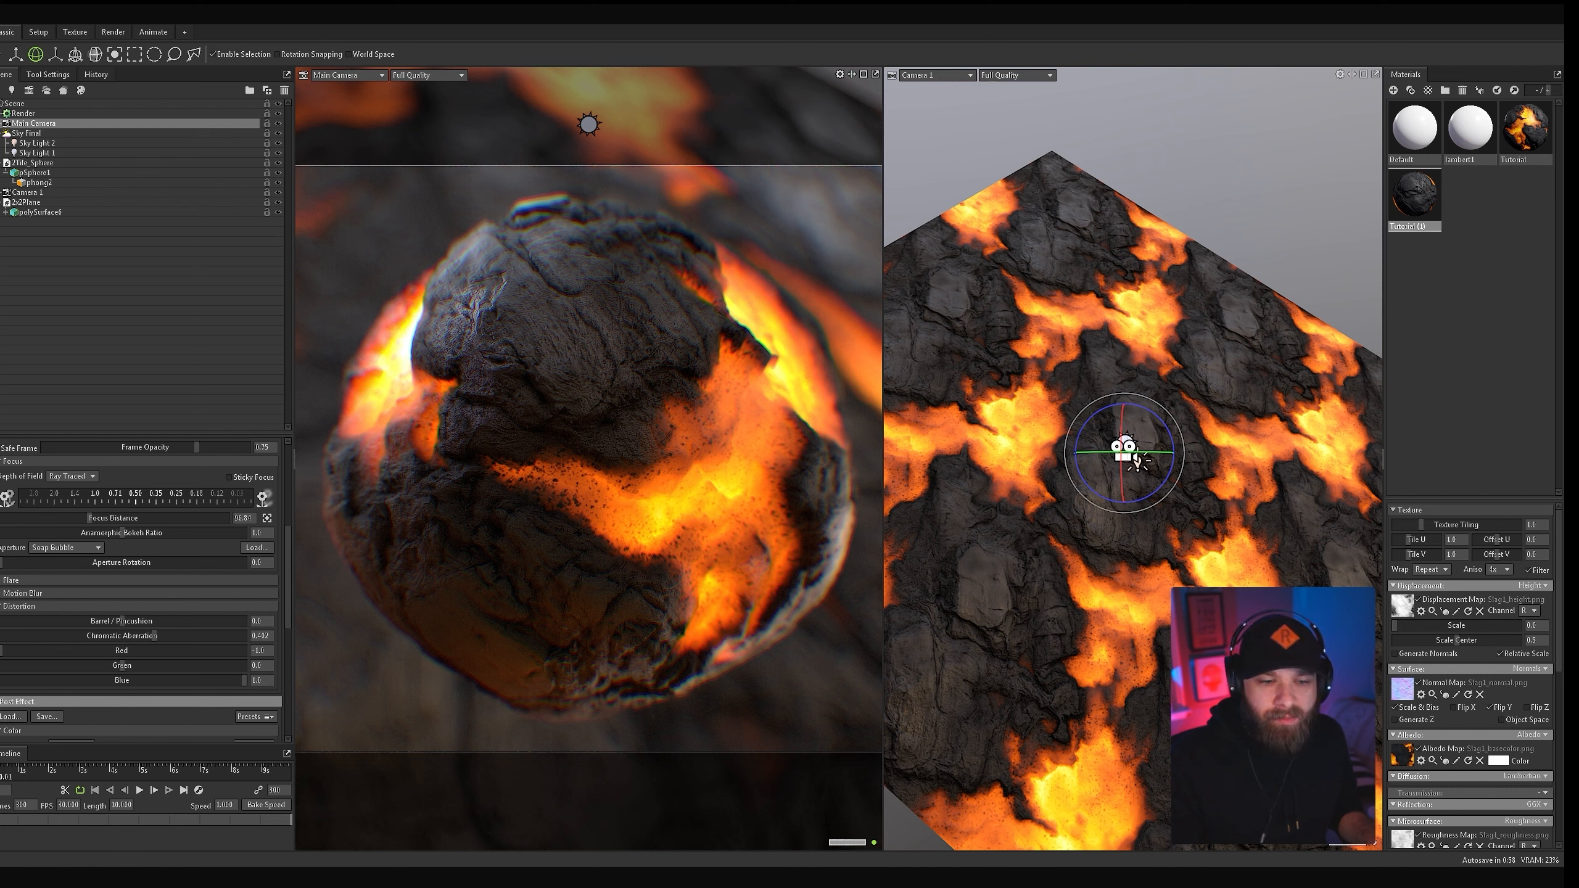
pyautogui.click(261, 636)
pyautogui.write('0.1')
pyautogui.press('Return')
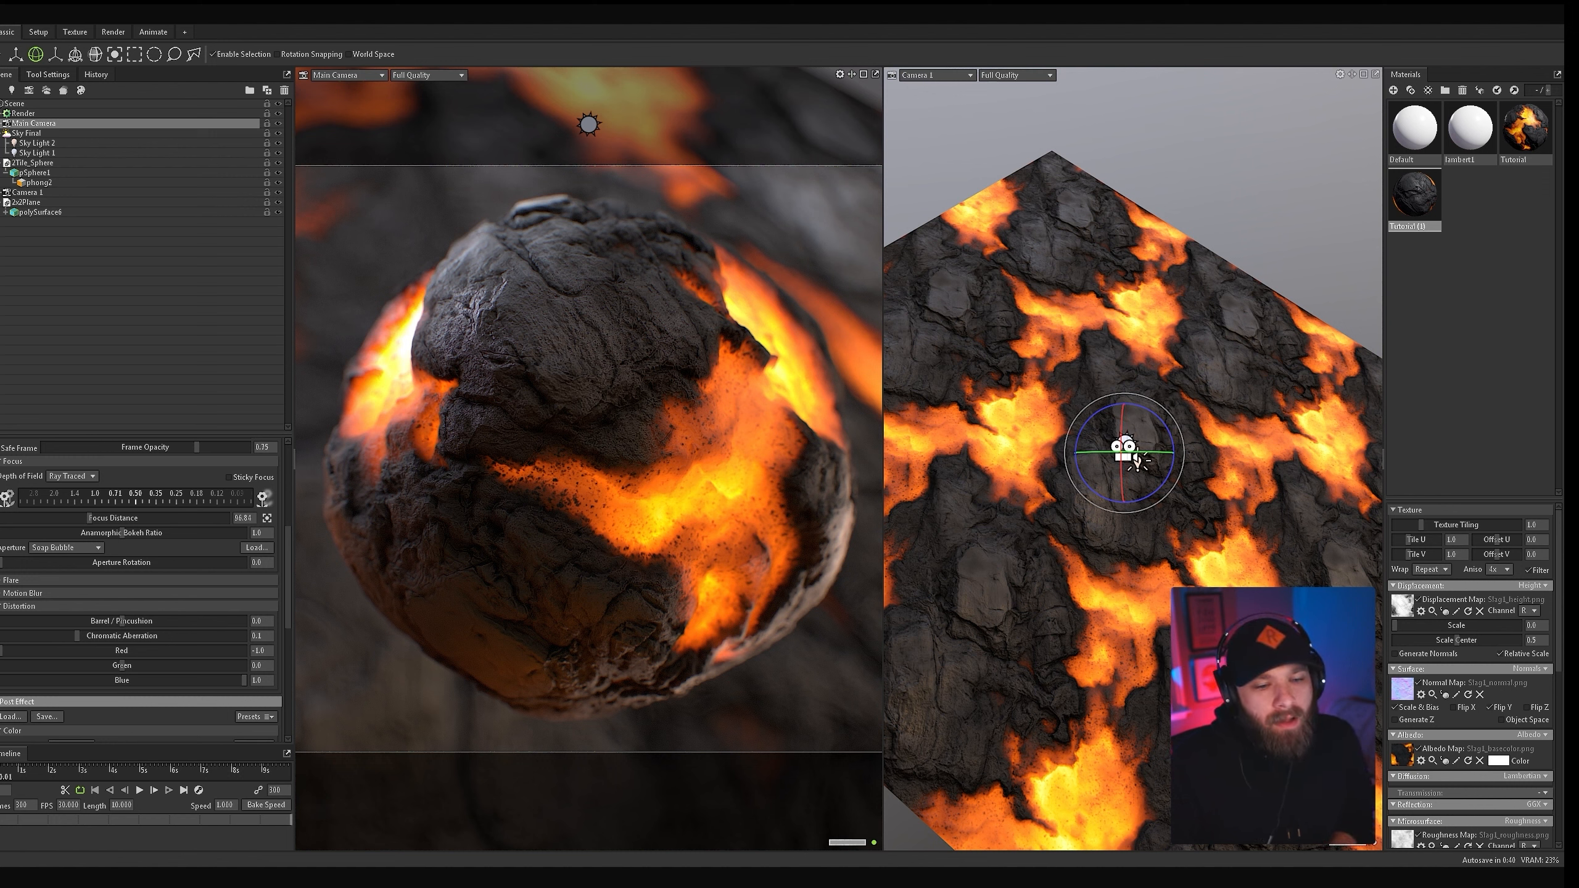
pyautogui.press('Return')
# Step: Set the tone mapping in the main camera's post effects to ACES
pyautogui.scroll(-3, 142, 591)
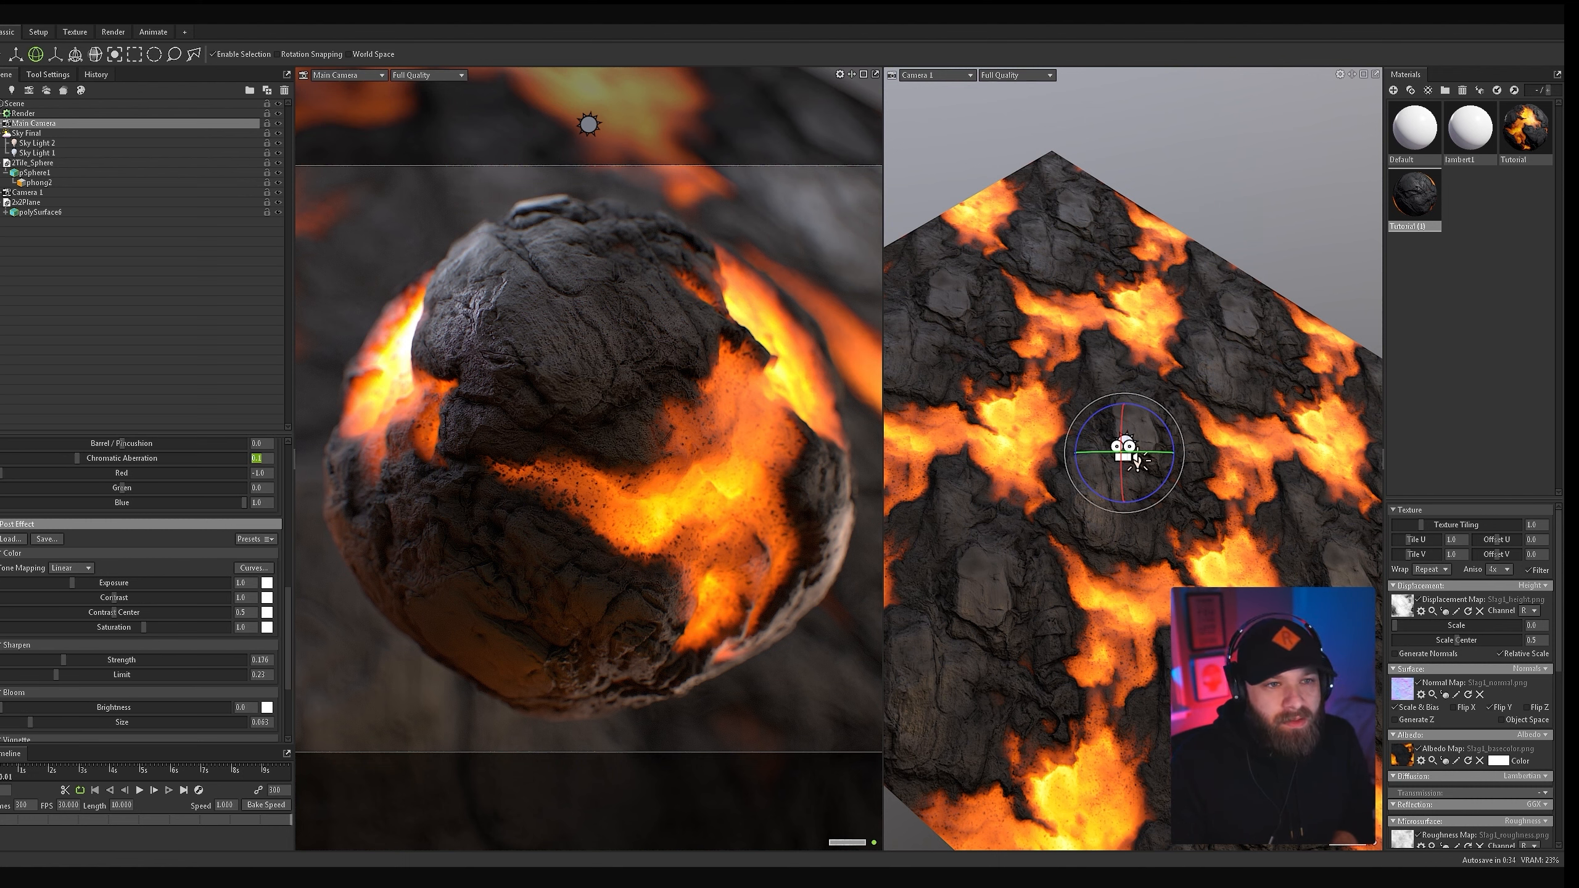
pyautogui.click(71, 568)
pyautogui.click(71, 568)
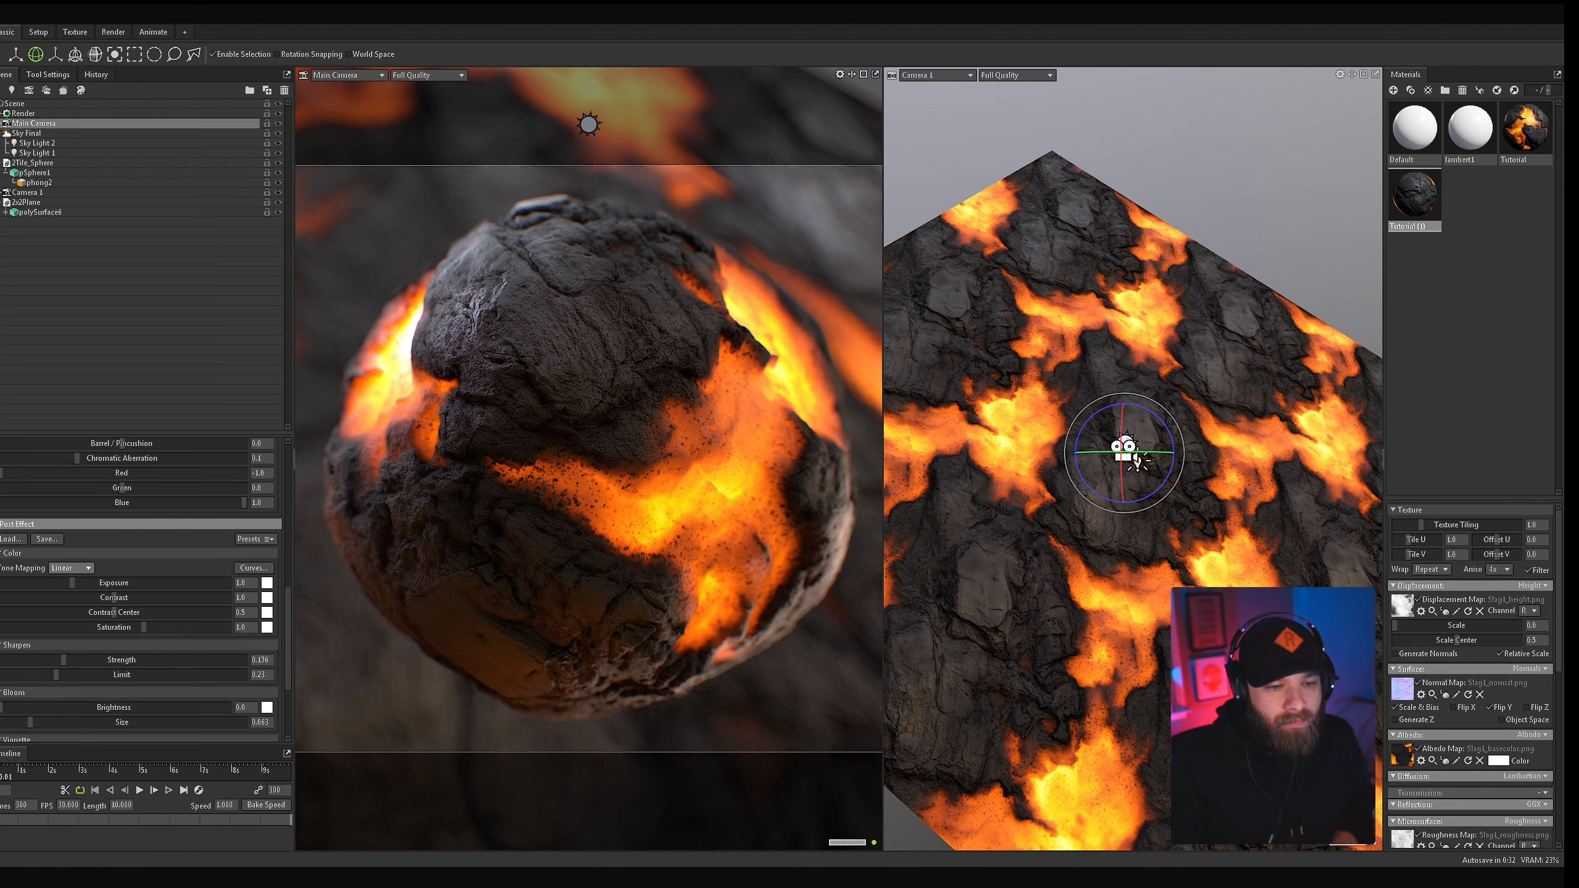
pyautogui.click(71, 568)
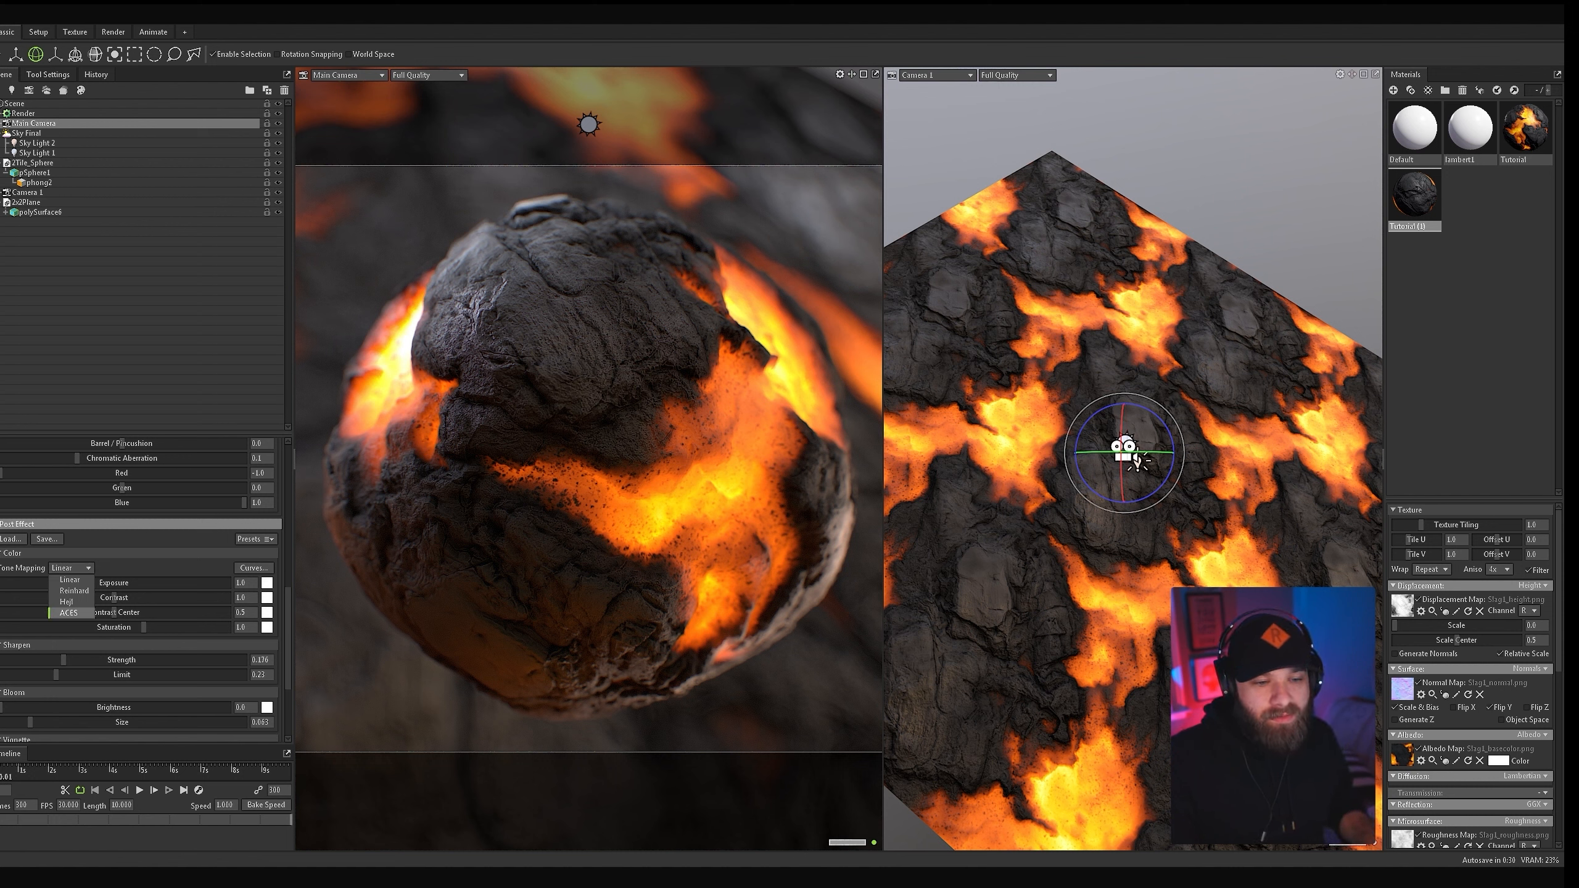
pyautogui.click(71, 568)
pyautogui.click(71, 569)
pyautogui.click(71, 568)
pyautogui.click(71, 569)
pyautogui.click(69, 612)
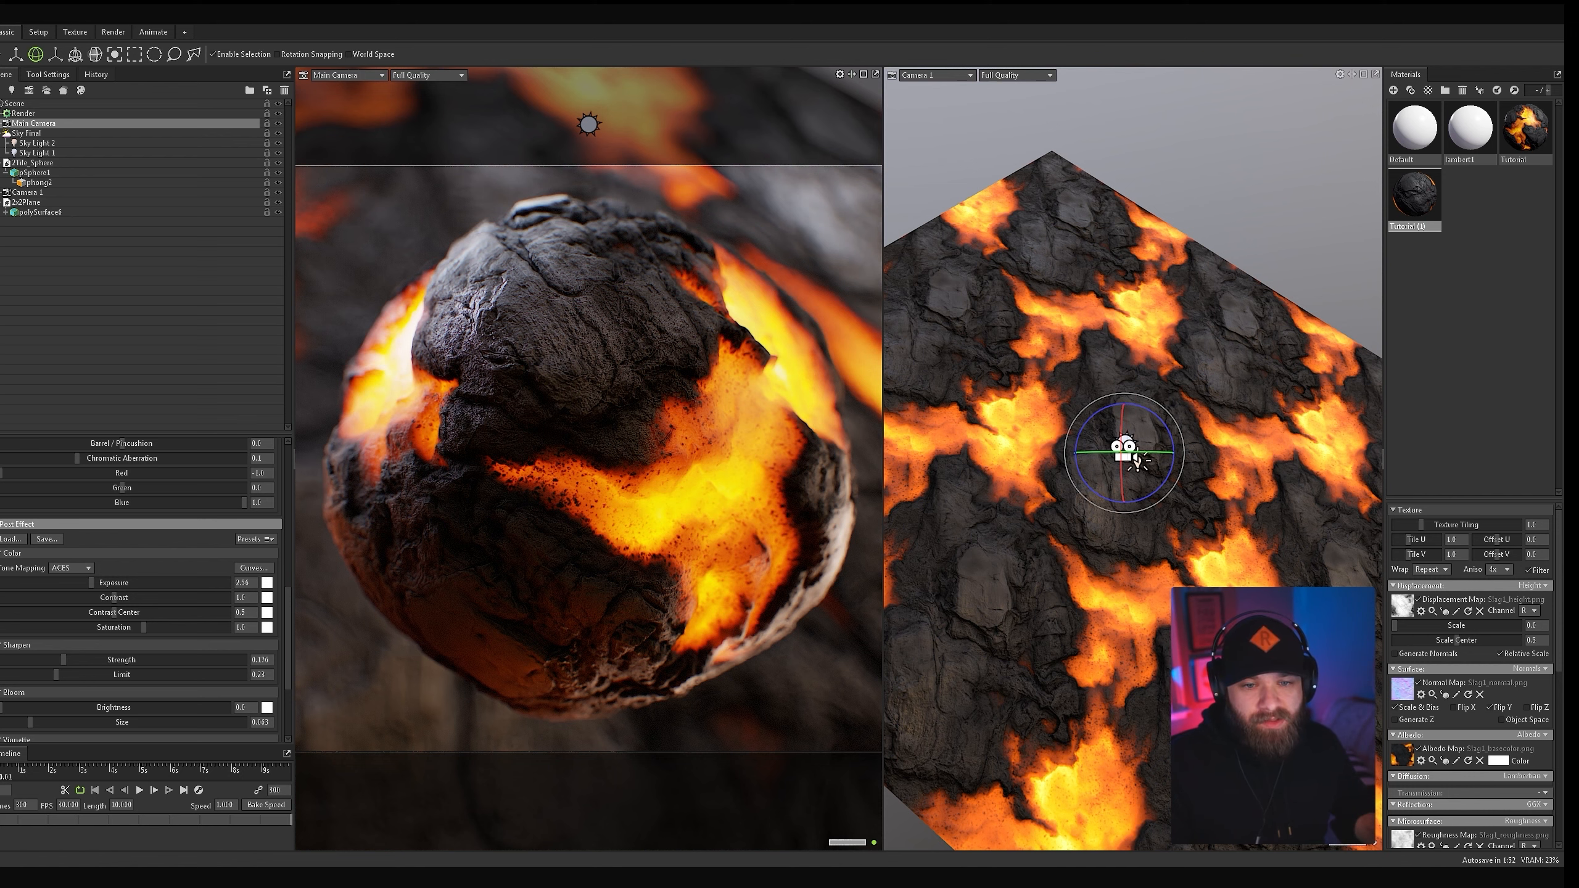
# Step: Set the main camera's exposure to 2 and fine-tune its contrast, contrast center and saturation
pyautogui.moveTo(114, 597); pyautogui.dragTo(83, 597)
pyautogui.click(242, 583)
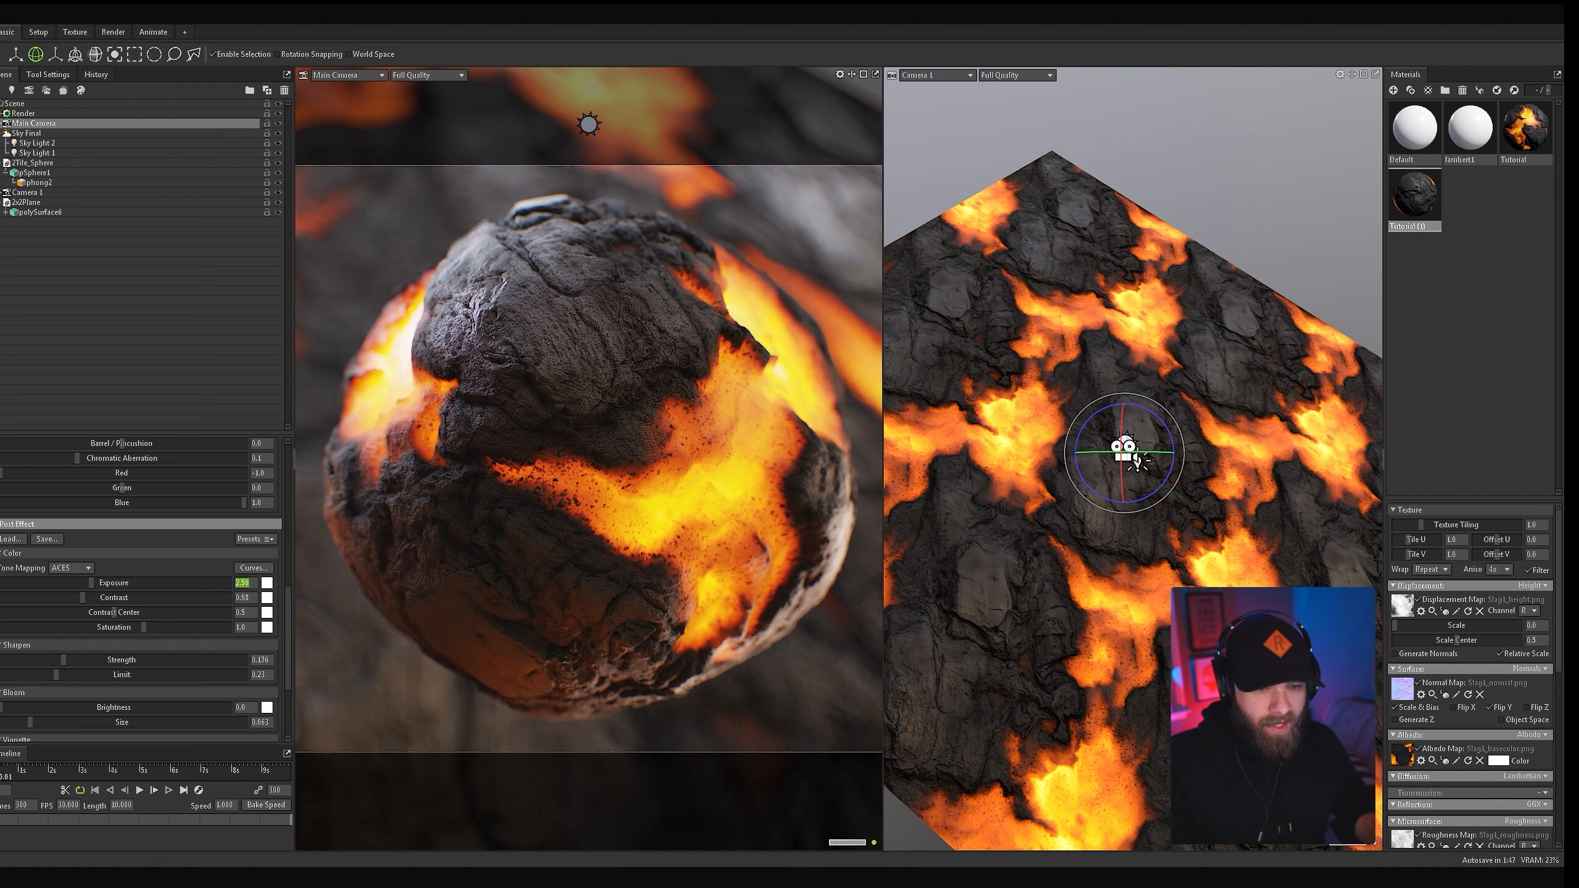
pyautogui.write('2')
pyautogui.press('Return')
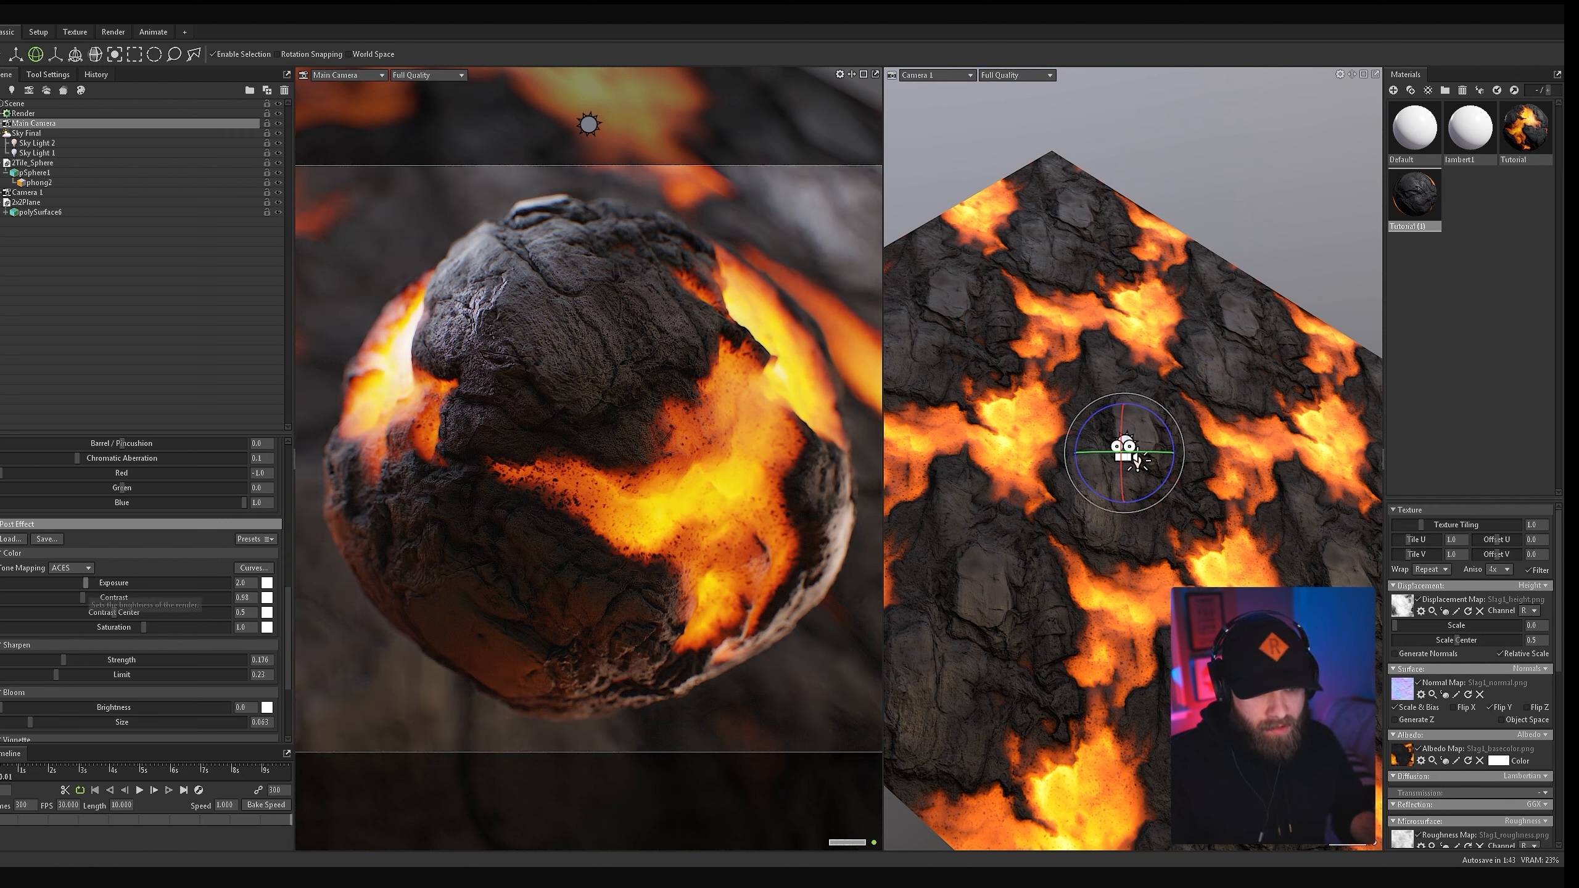
pyautogui.moveTo(83, 598); pyautogui.dragTo(92, 598)
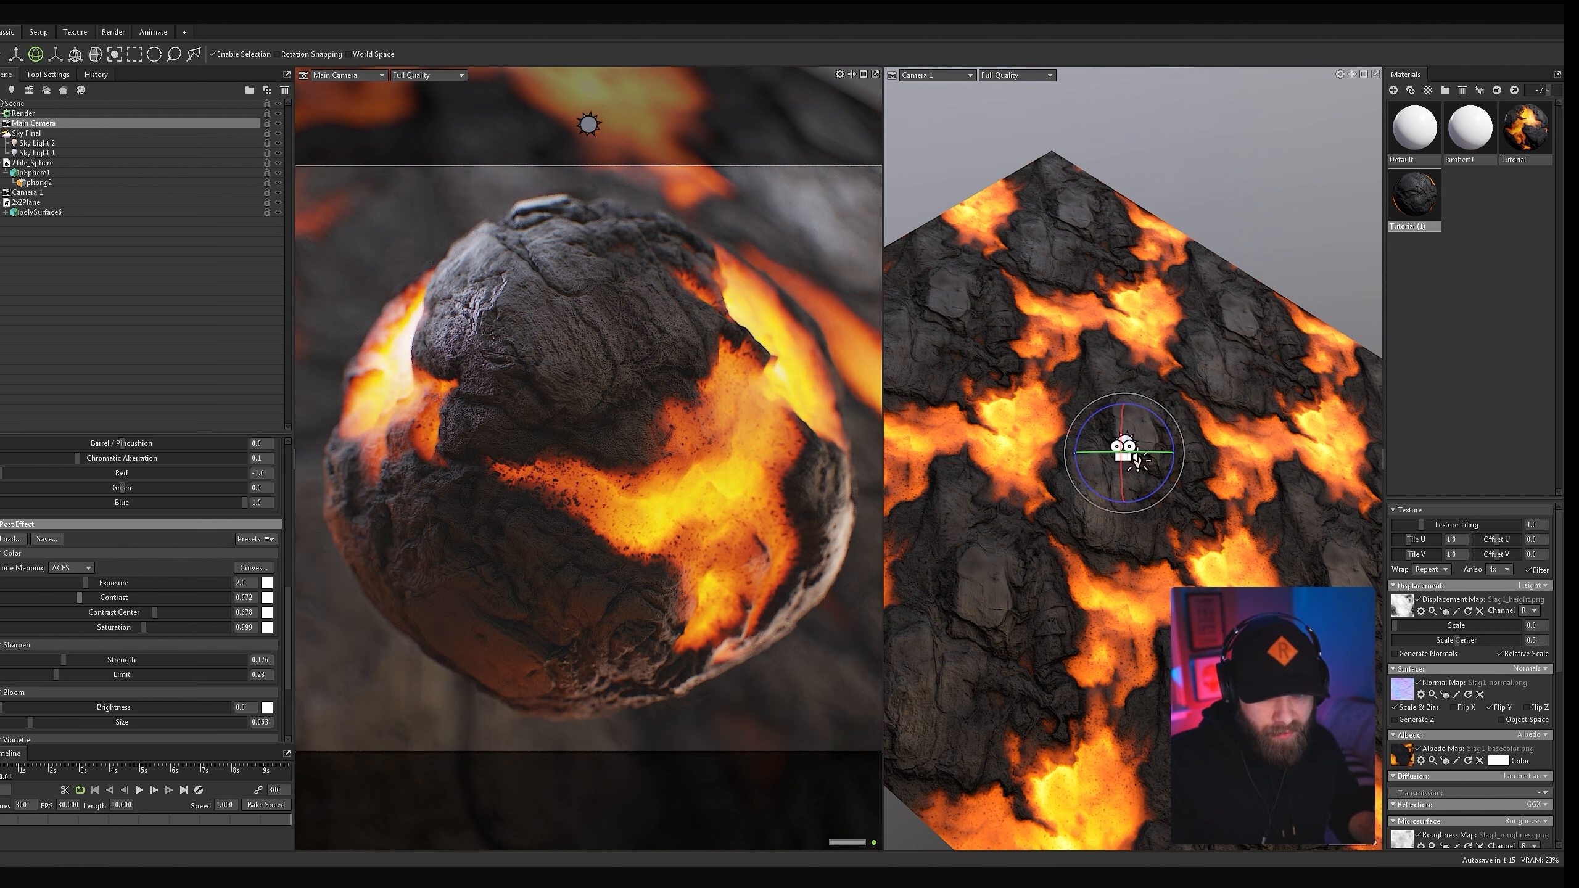
pyautogui.moveTo(79, 598); pyautogui.dragTo(85, 598)
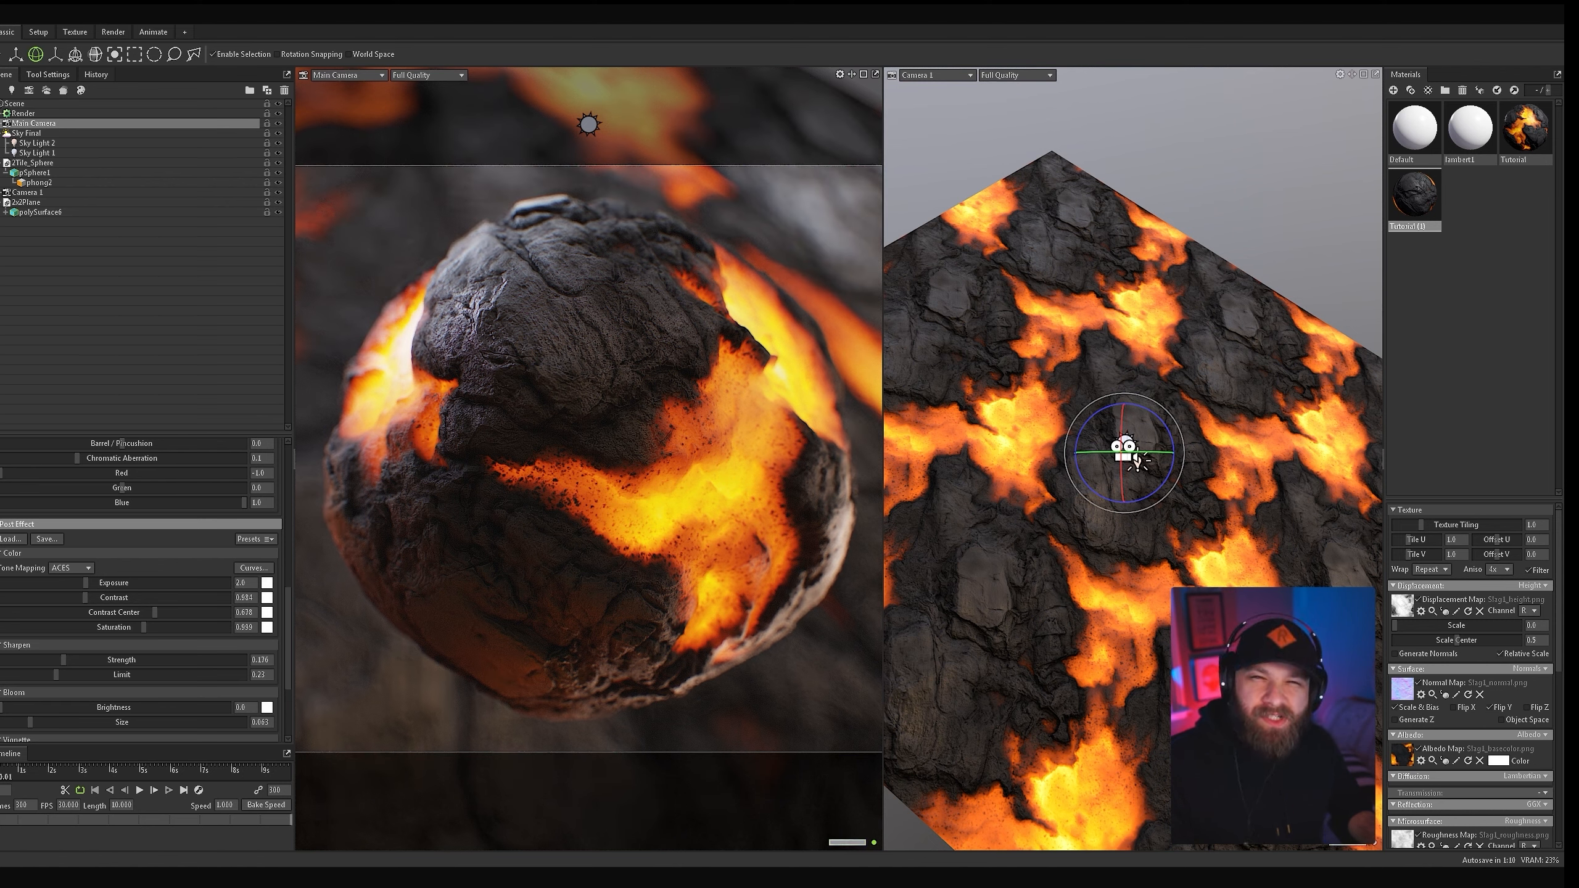
# Step: Compare the sharpening from zero to maximum strength and settle on a low, subtle value for the main camera
pyautogui.scroll(-5, 140, 591)
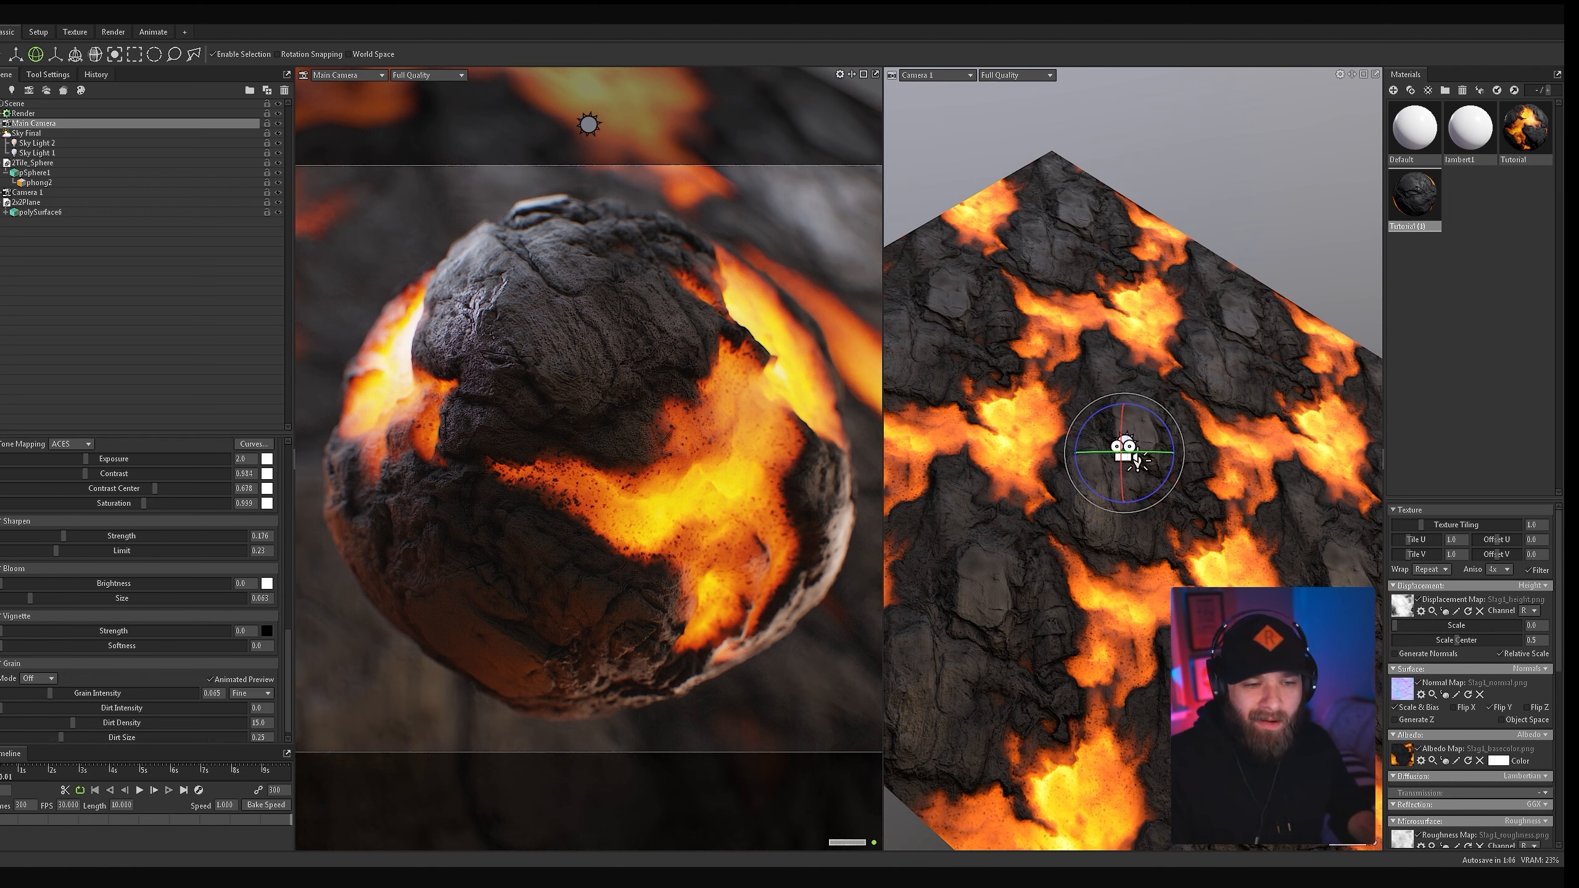
pyautogui.scroll(1, 139, 579)
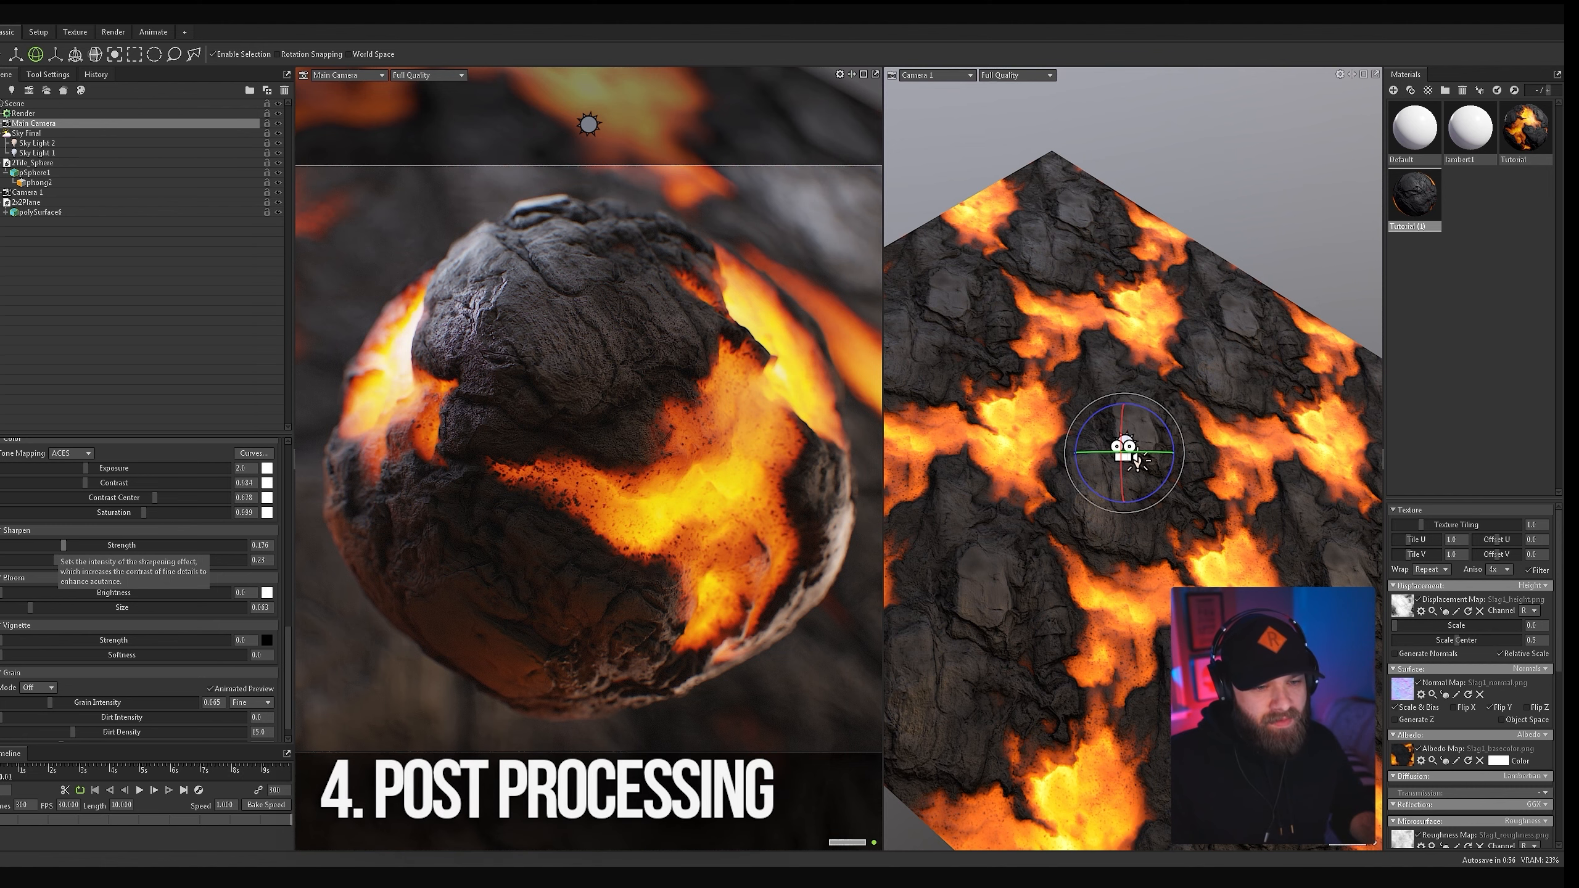
pyautogui.moveTo(64, 544); pyautogui.dragTo(14, 544)
pyautogui.moveTo(136, 545); pyautogui.dragTo(245, 544)
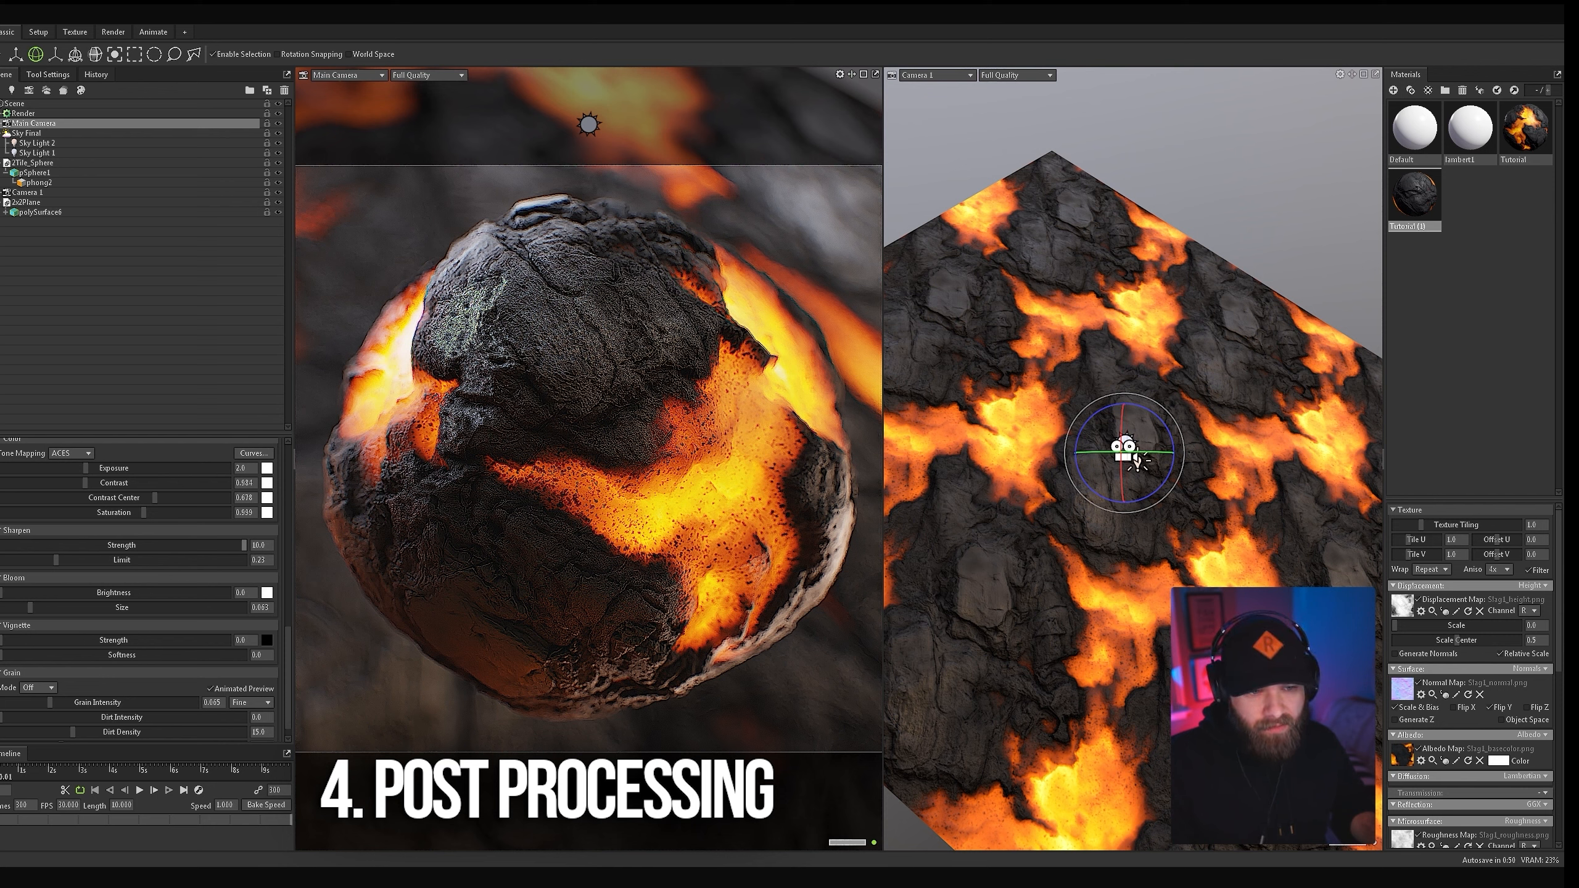
pyautogui.moveTo(245, 544); pyautogui.dragTo(81, 545)
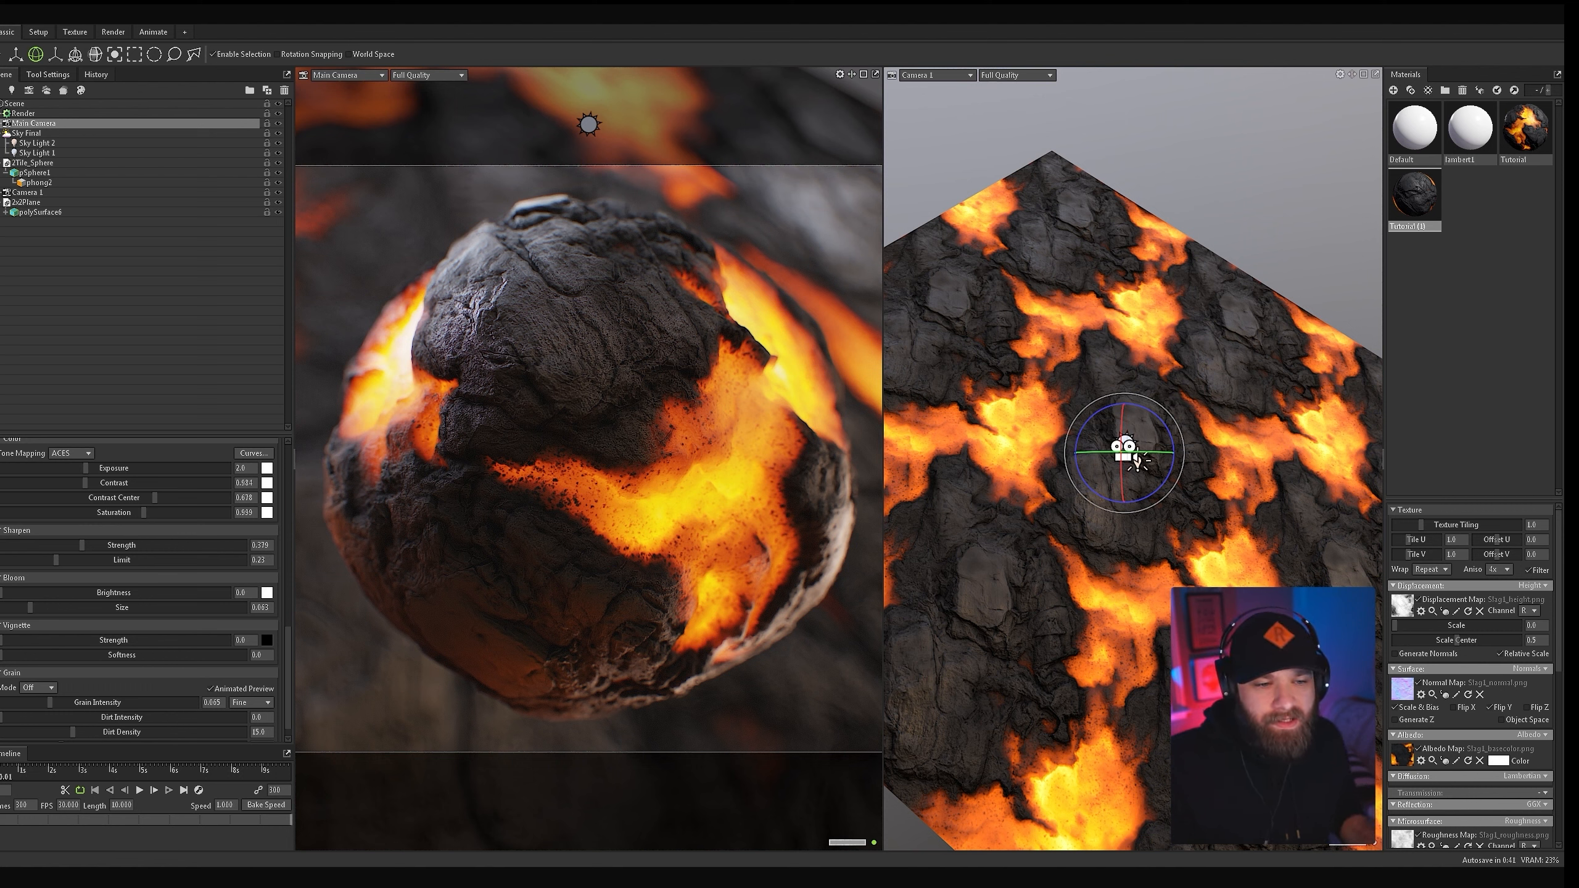
pyautogui.moveTo(134, 544); pyautogui.dragTo(100, 545)
# Step: Raise the sharpen limit slightly to 0.27 and tune the bloom size and brightness to a faint glow
pyautogui.moveTo(56, 561); pyautogui.dragTo(167, 592)
pyautogui.moveTo(30, 608)
pyautogui.mouseDown()
pyautogui.moveTo(1, 607)
pyautogui.moveTo(49, 607)
pyautogui.moveTo(9, 607)
pyautogui.mouseUp()
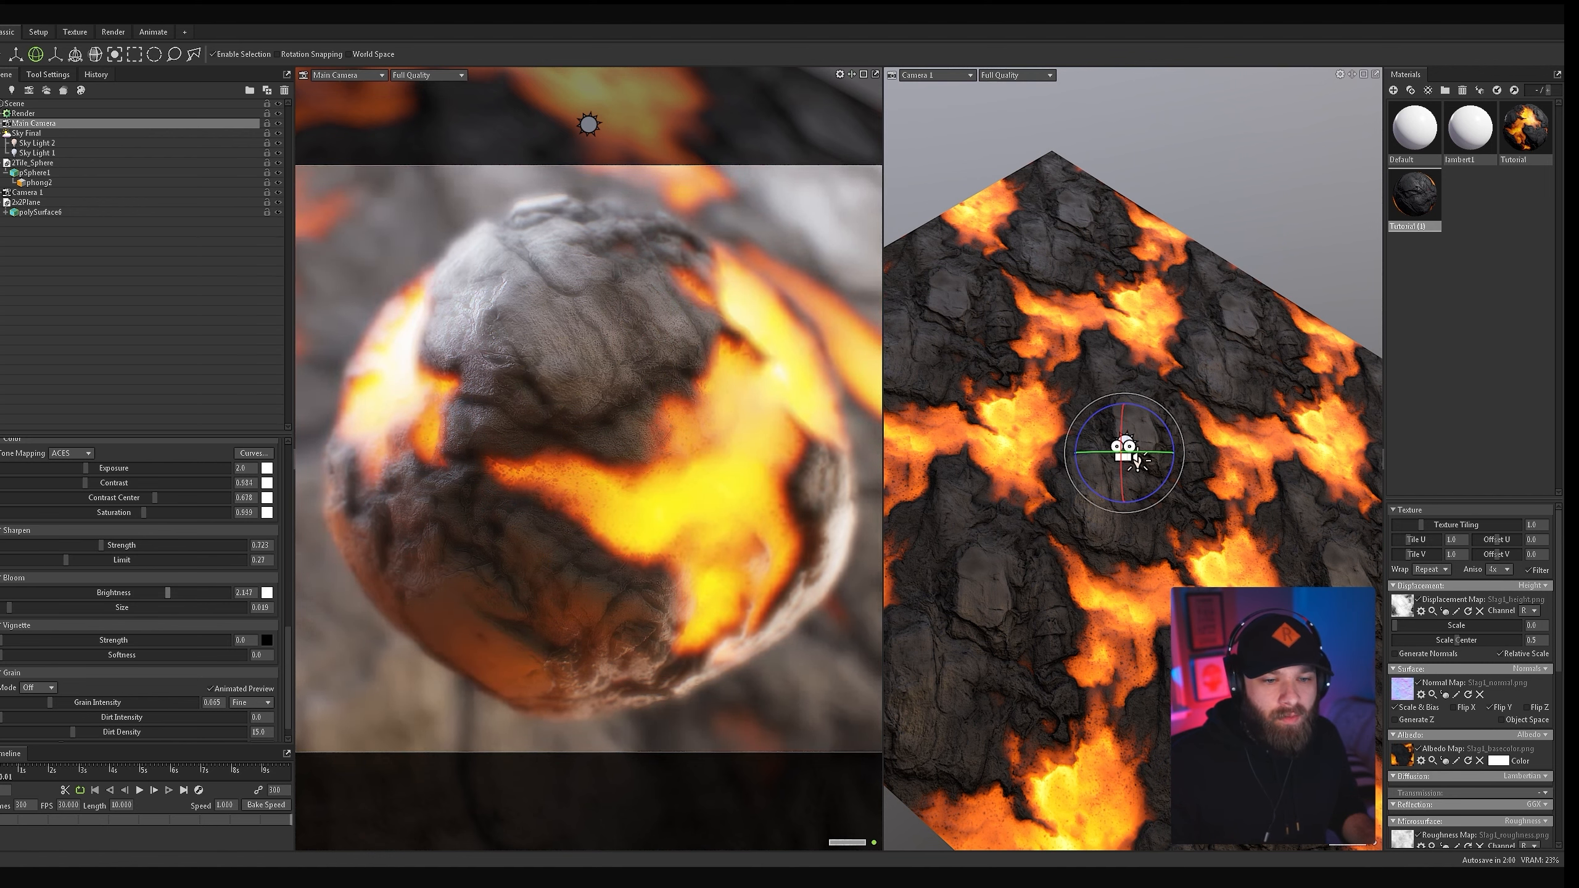
pyautogui.moveTo(167, 593); pyautogui.dragTo(72, 593)
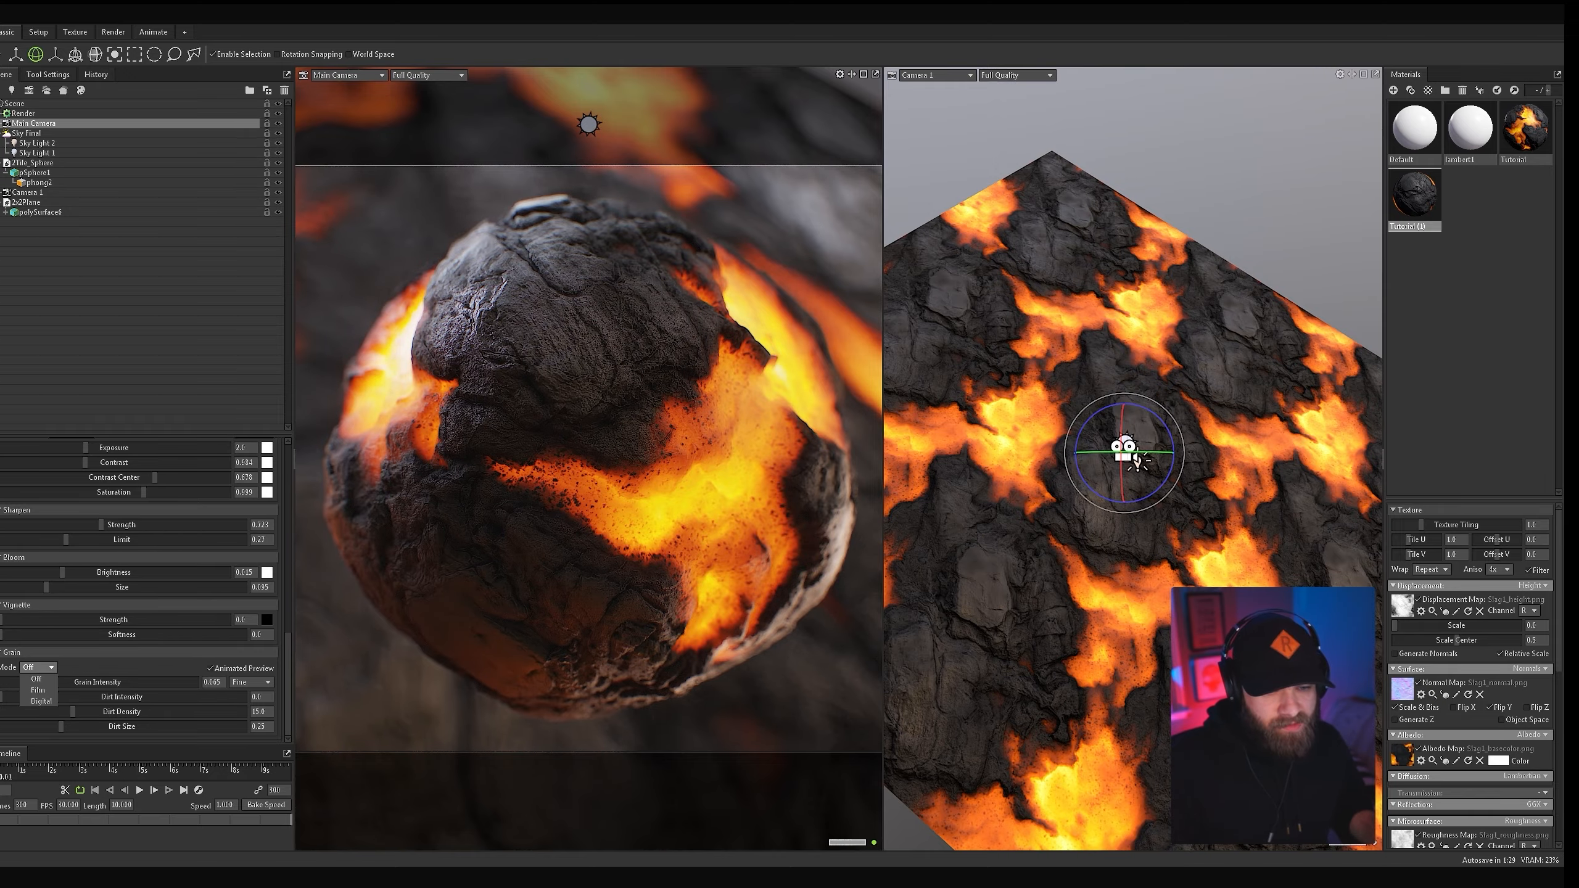
# Step: Set the grain mode to Film and toggle its animated preview off and back on
pyautogui.click(38, 690)
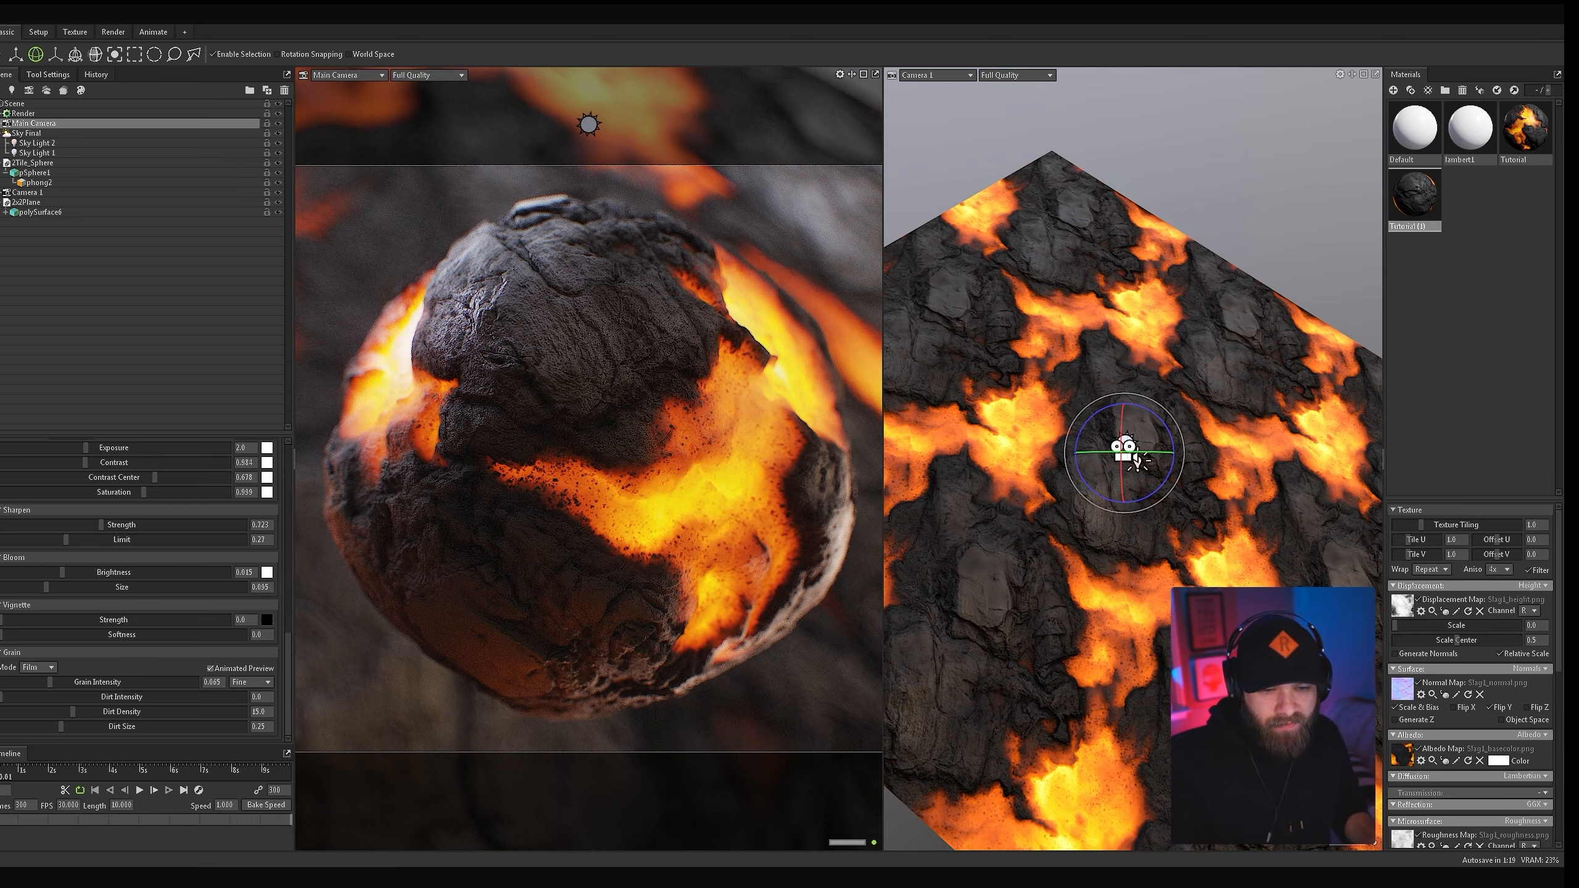
pyautogui.click(210, 669)
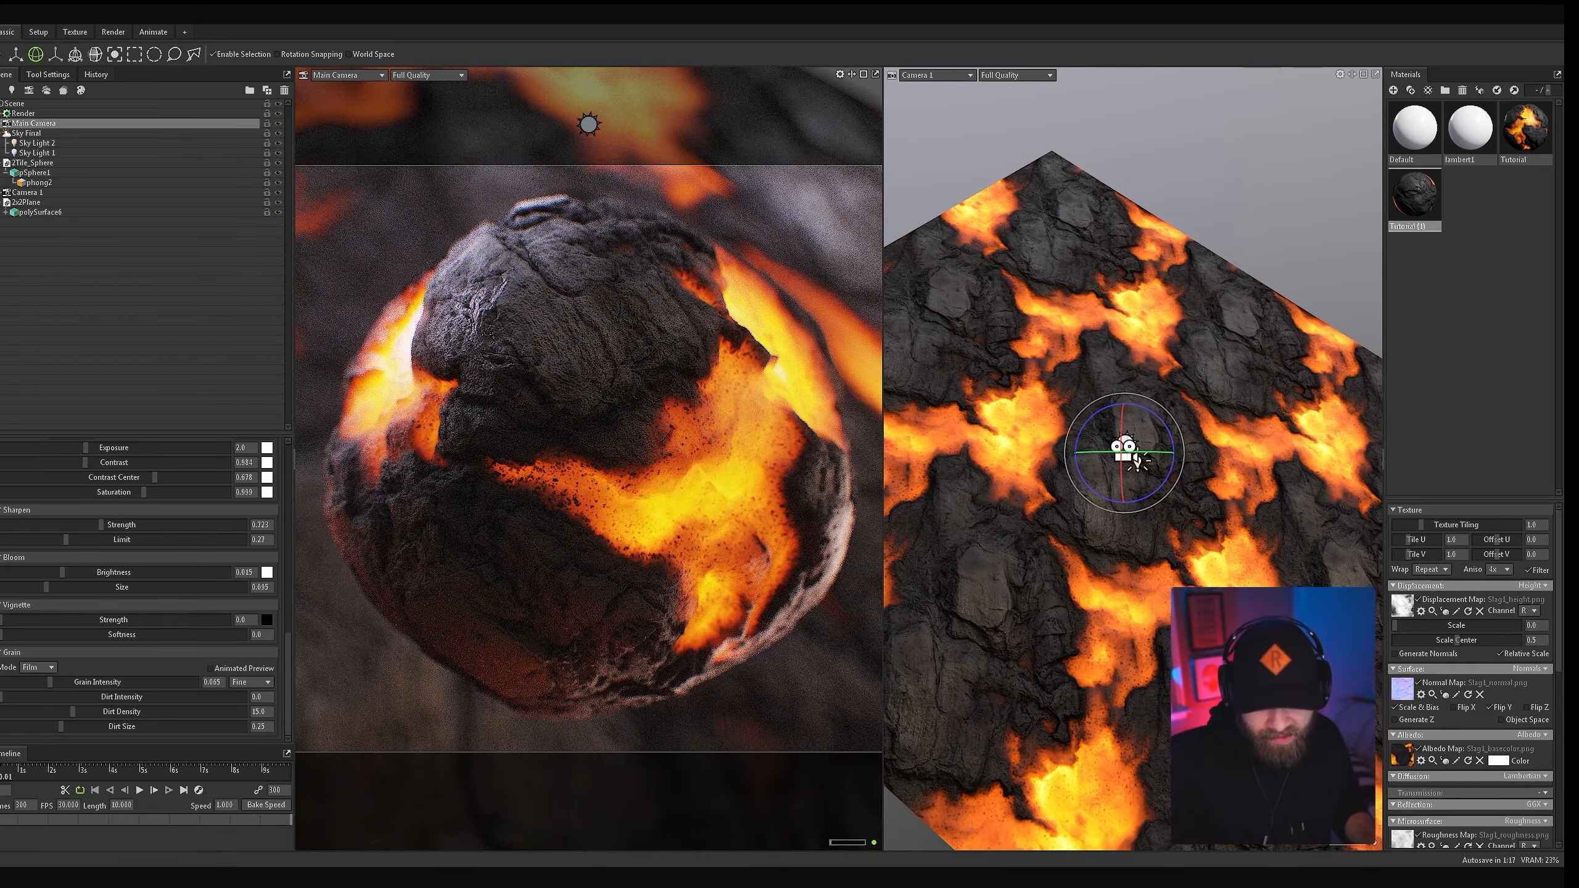
pyautogui.click(211, 669)
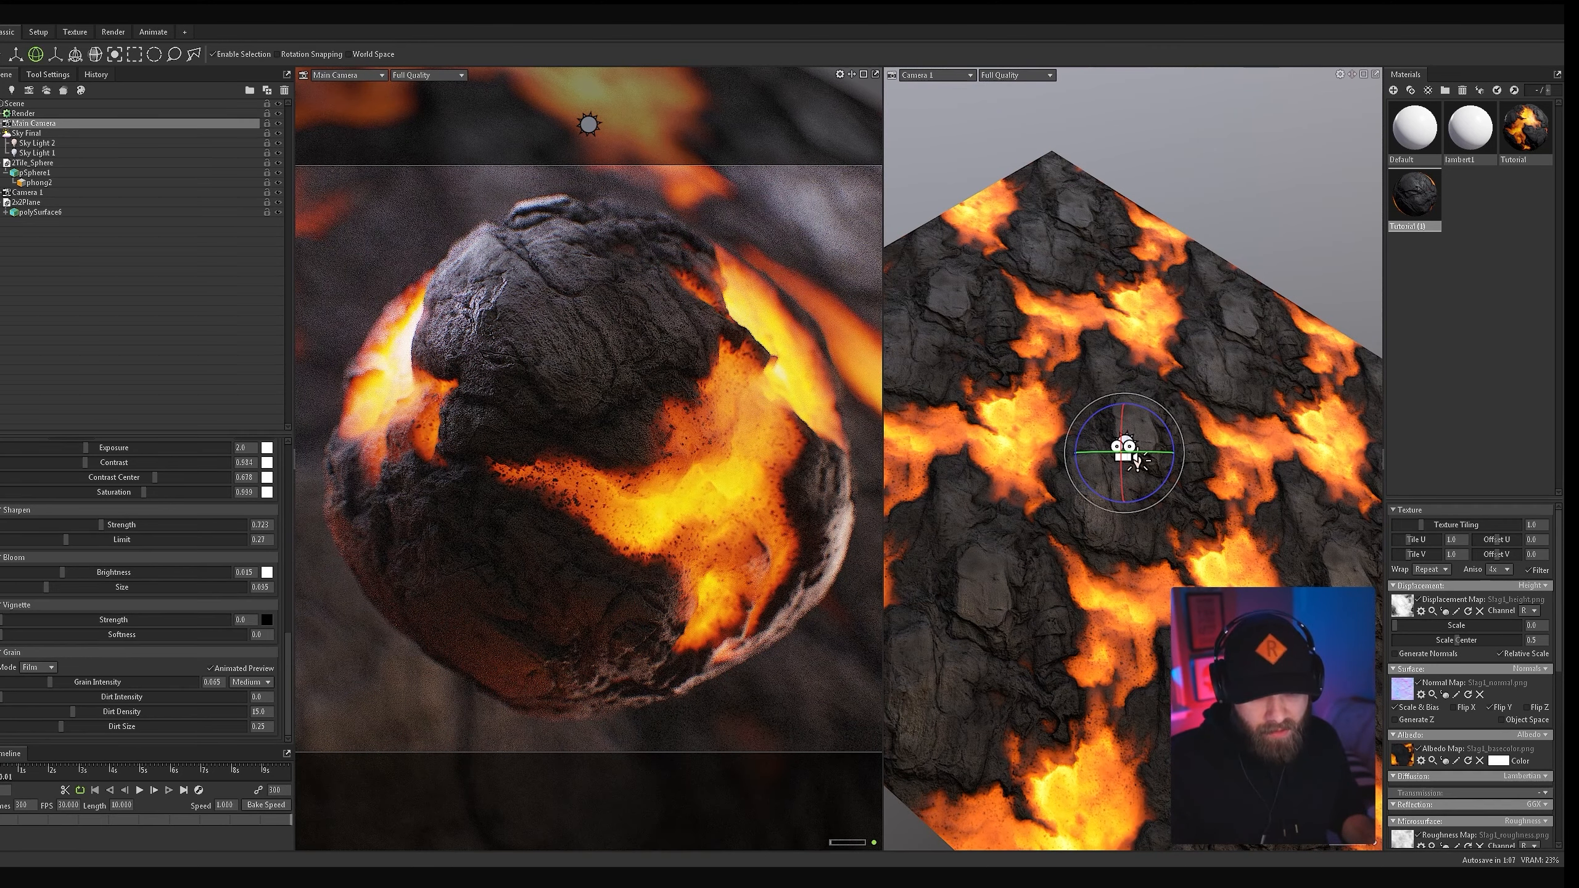
# Step: Try Coarse film grain at an intensity of 1, and go back to Fine grain at a low intensity
pyautogui.click(251, 682)
pyautogui.click(251, 717)
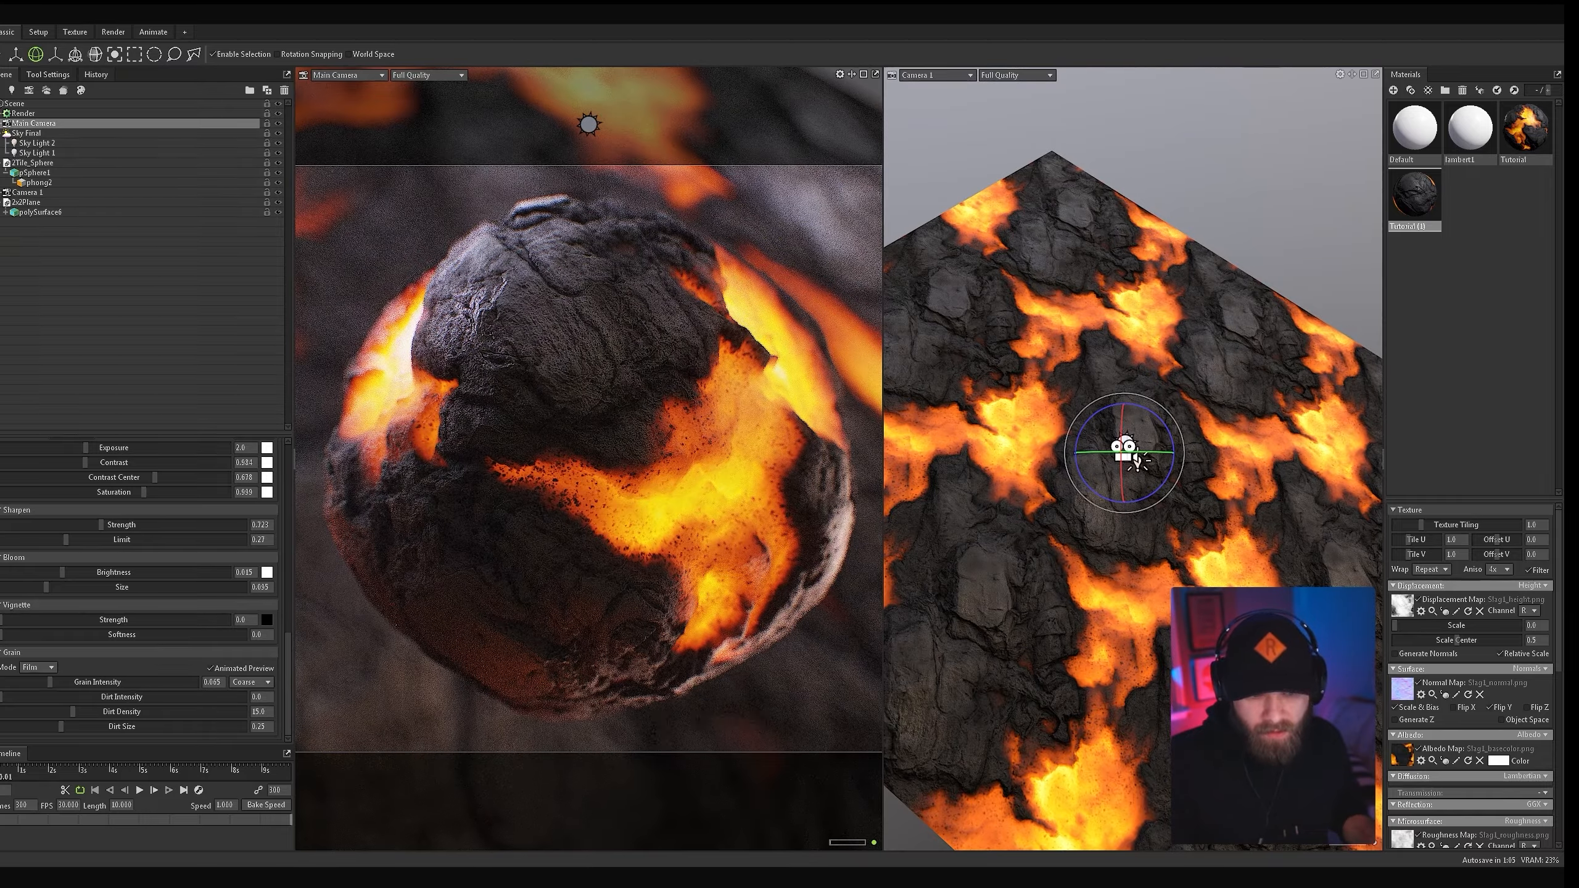
pyautogui.moveTo(50, 682); pyautogui.dragTo(196, 683)
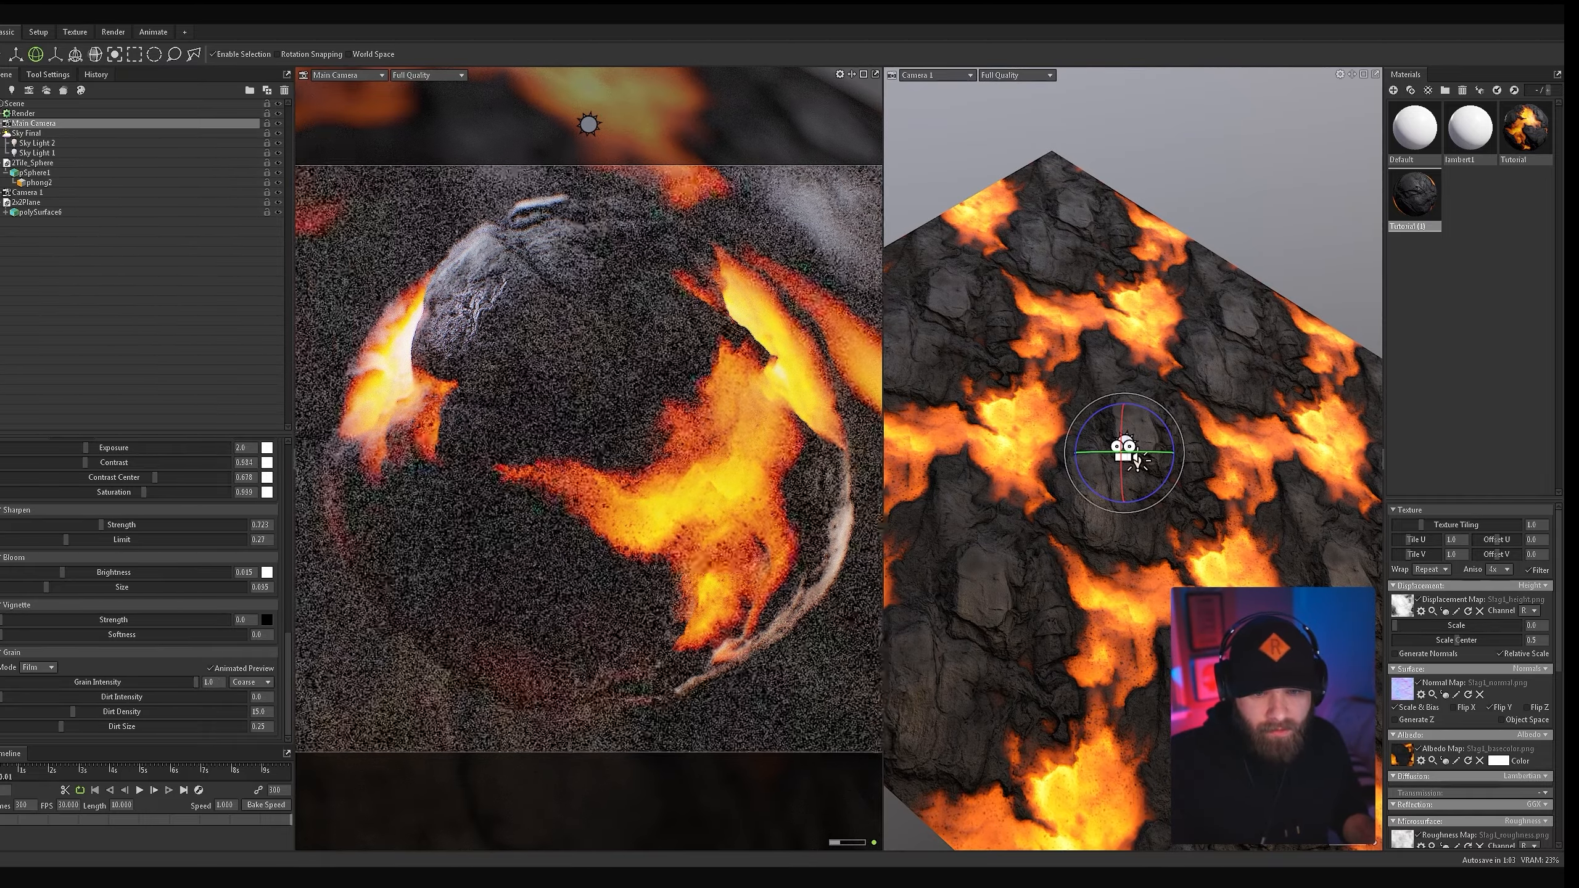
pyautogui.click(252, 682)
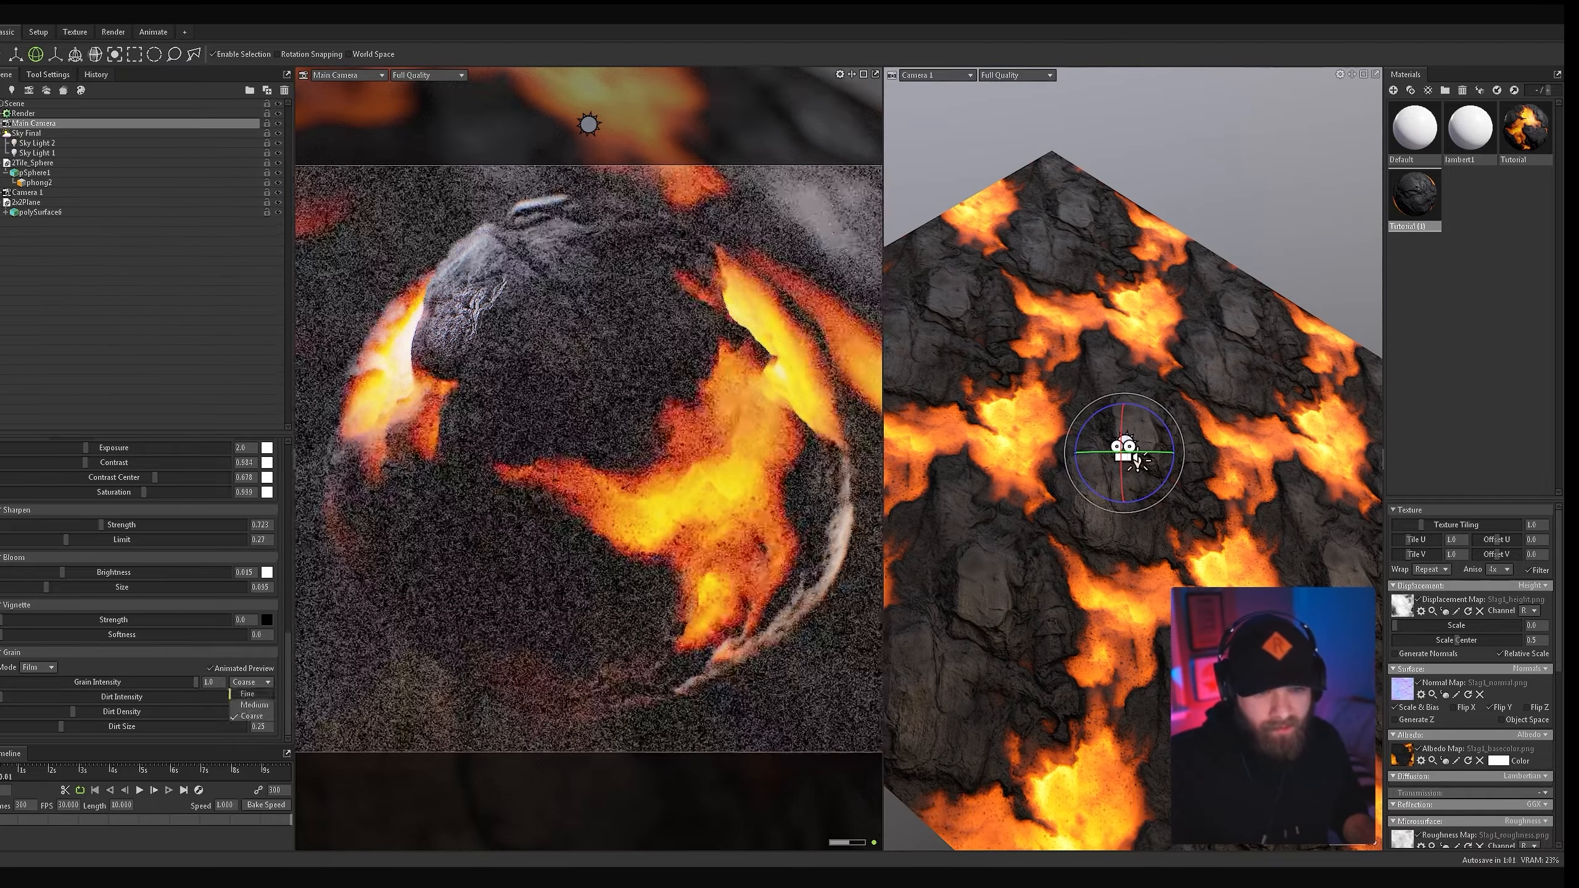
pyautogui.click(247, 693)
pyautogui.moveTo(196, 683); pyautogui.dragTo(66, 682)
# Step: Try the Digital grain mode at an intensity of 1, and return to Film grain with a very low intensity
pyautogui.click(37, 667)
pyautogui.click(35, 691)
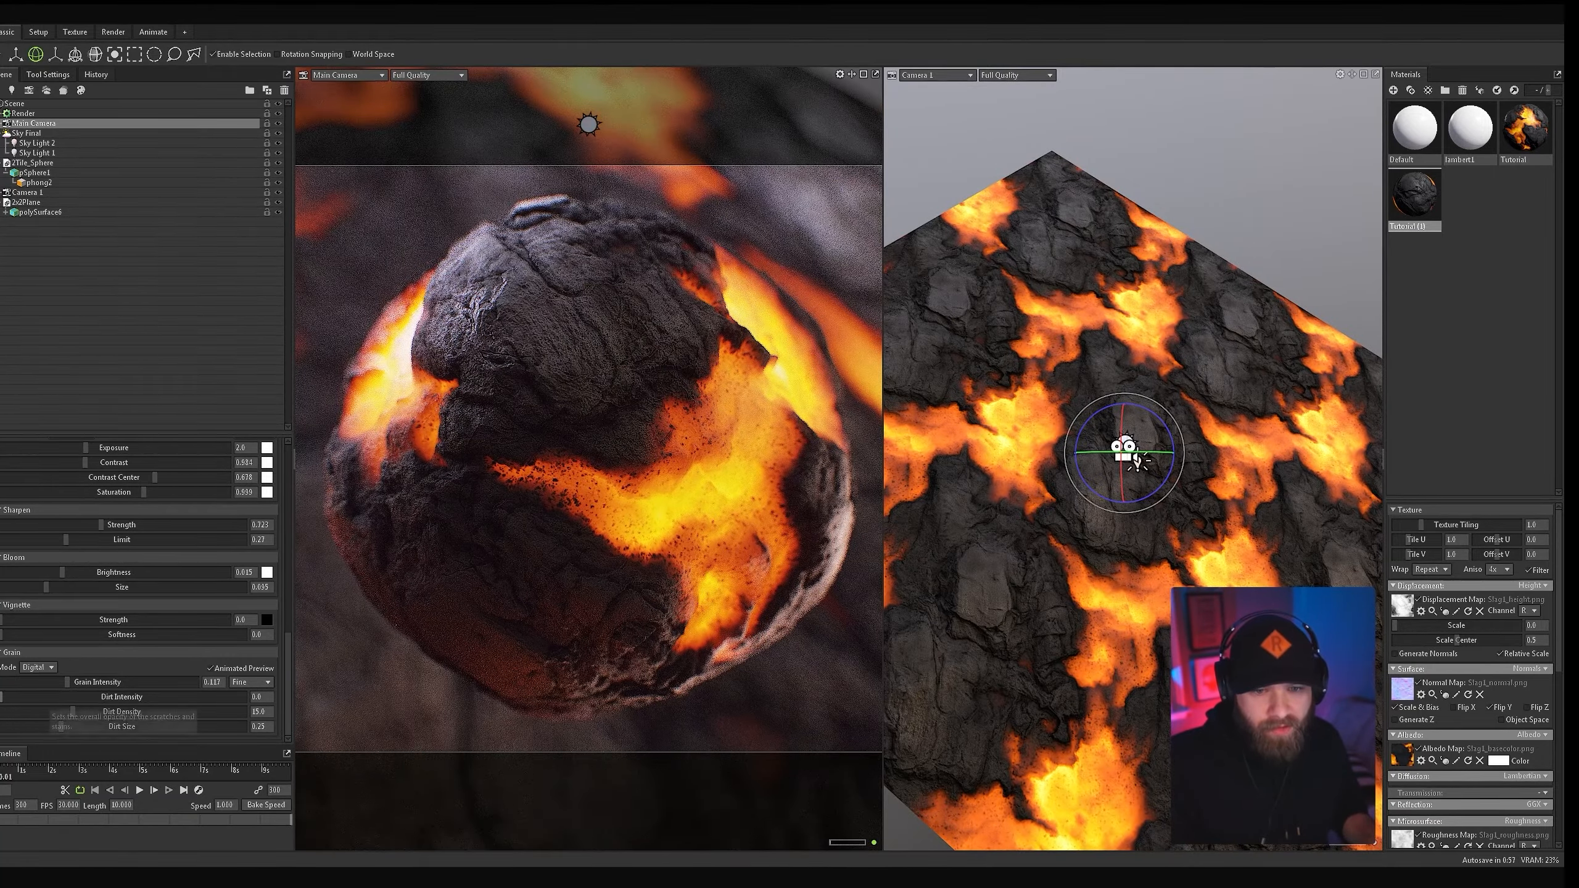
pyautogui.moveTo(66, 682); pyautogui.dragTo(196, 683)
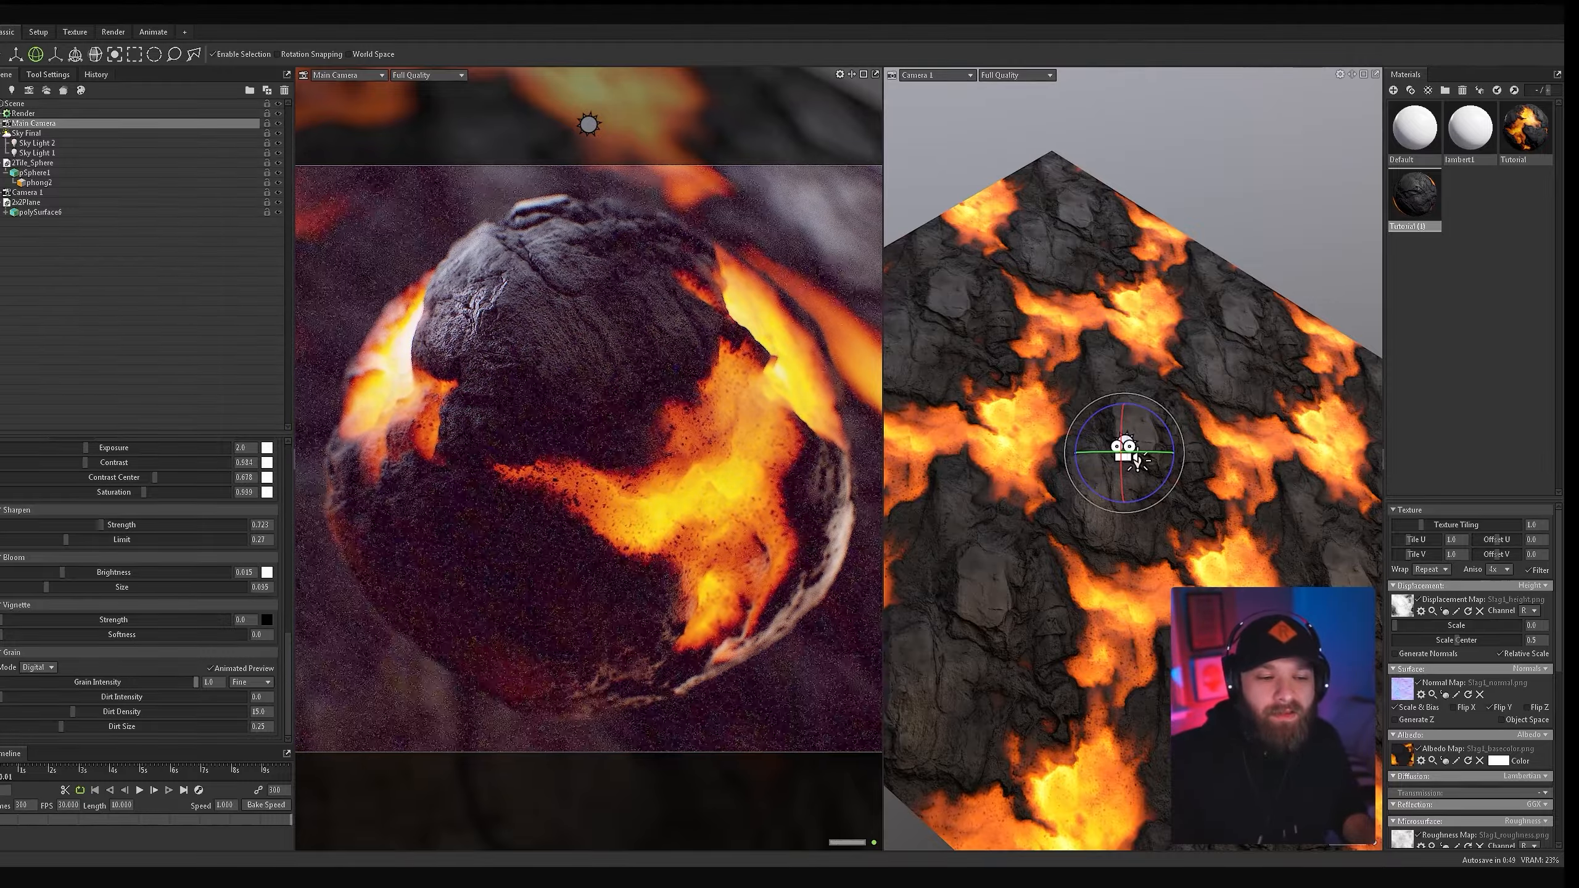
pyautogui.click(38, 667)
pyautogui.click(37, 690)
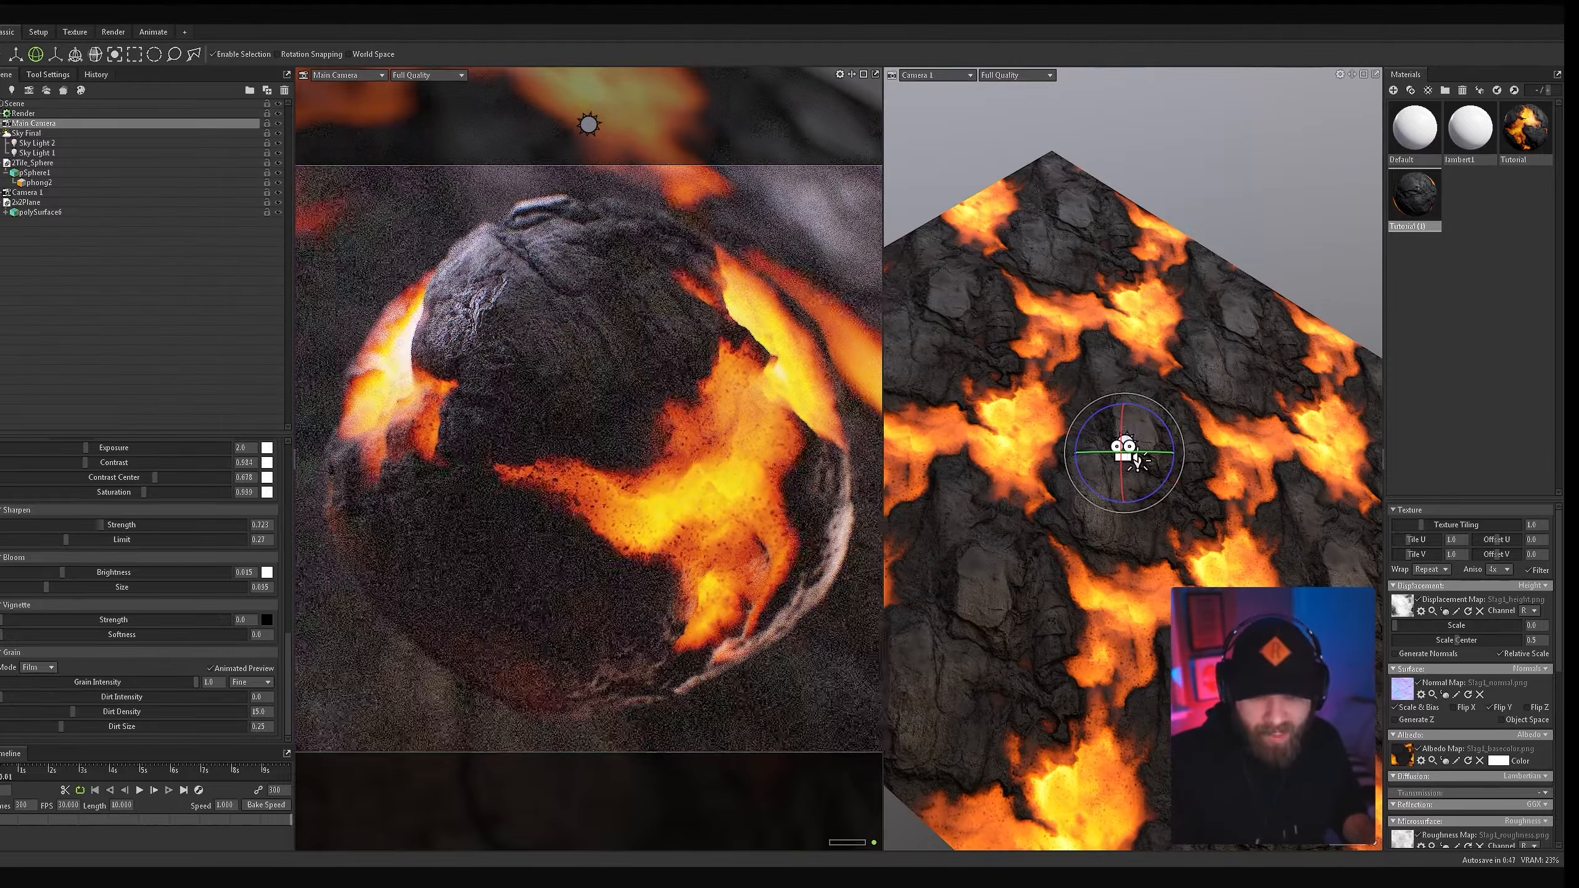
pyautogui.moveTo(196, 682); pyautogui.dragTo(82, 682)
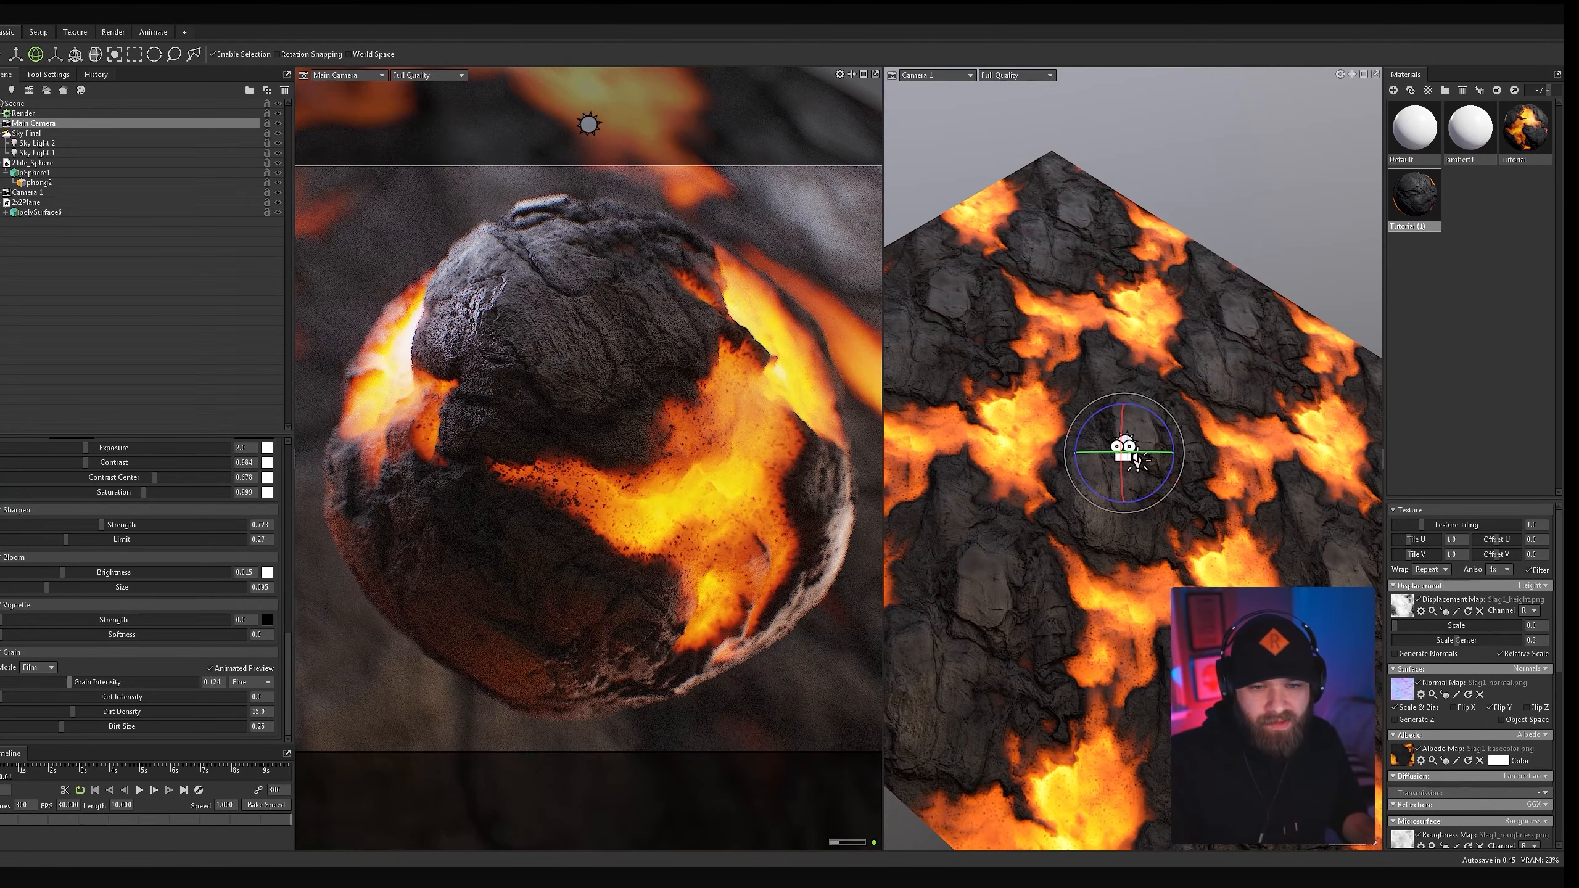
# Step: Load Slag1_height.png as the transmission mask map of the sphere's Tutorial material
pyautogui.hotkey('ctrl', 'd')
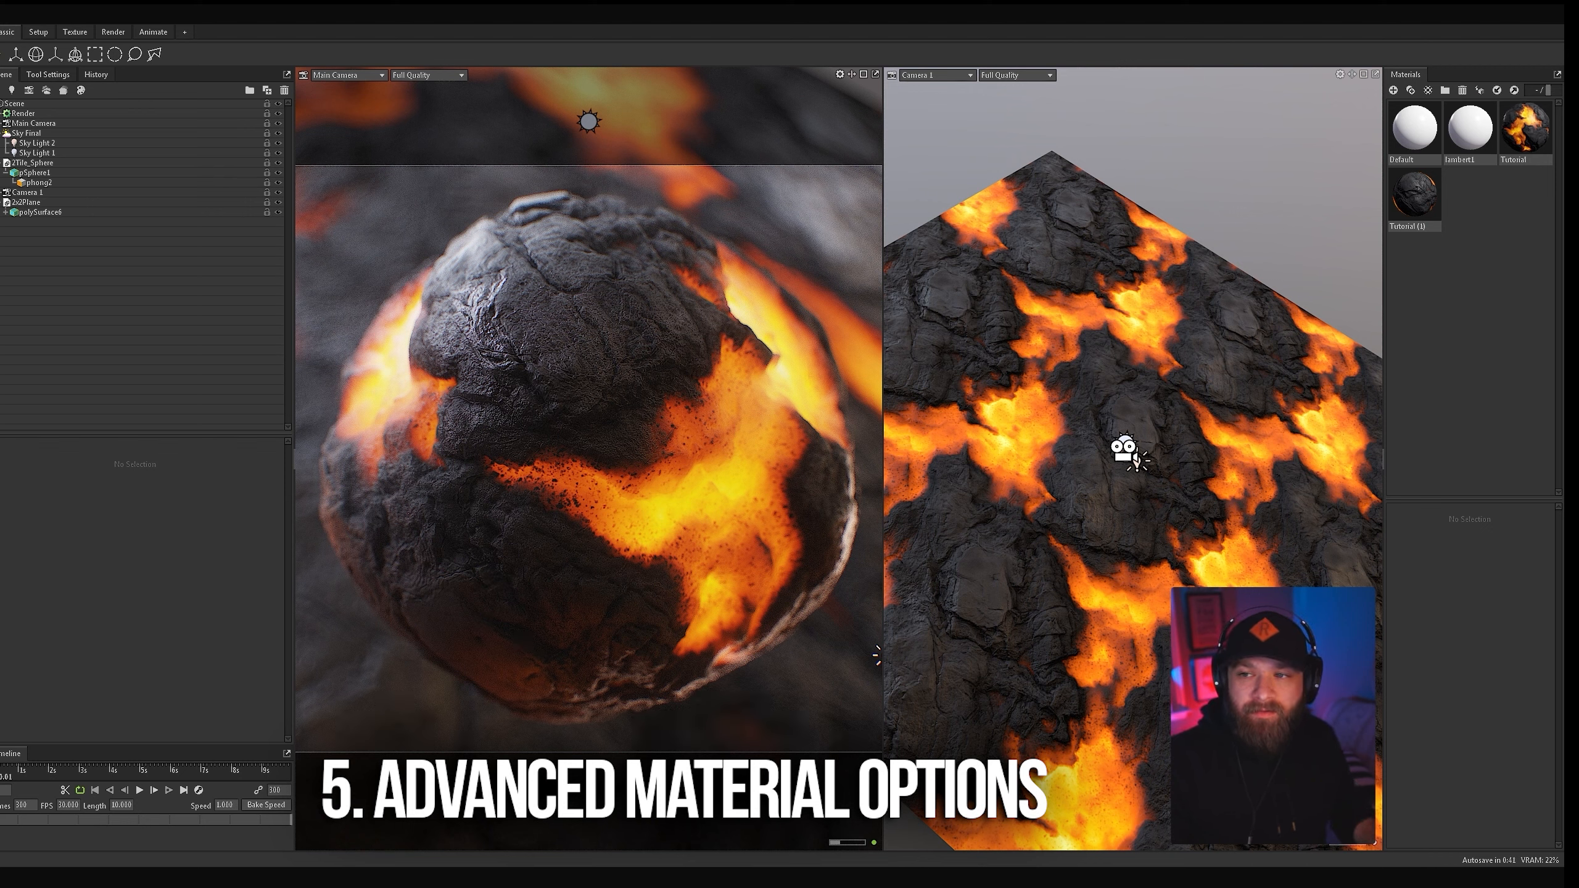
pyautogui.doubleClick(1526, 129)
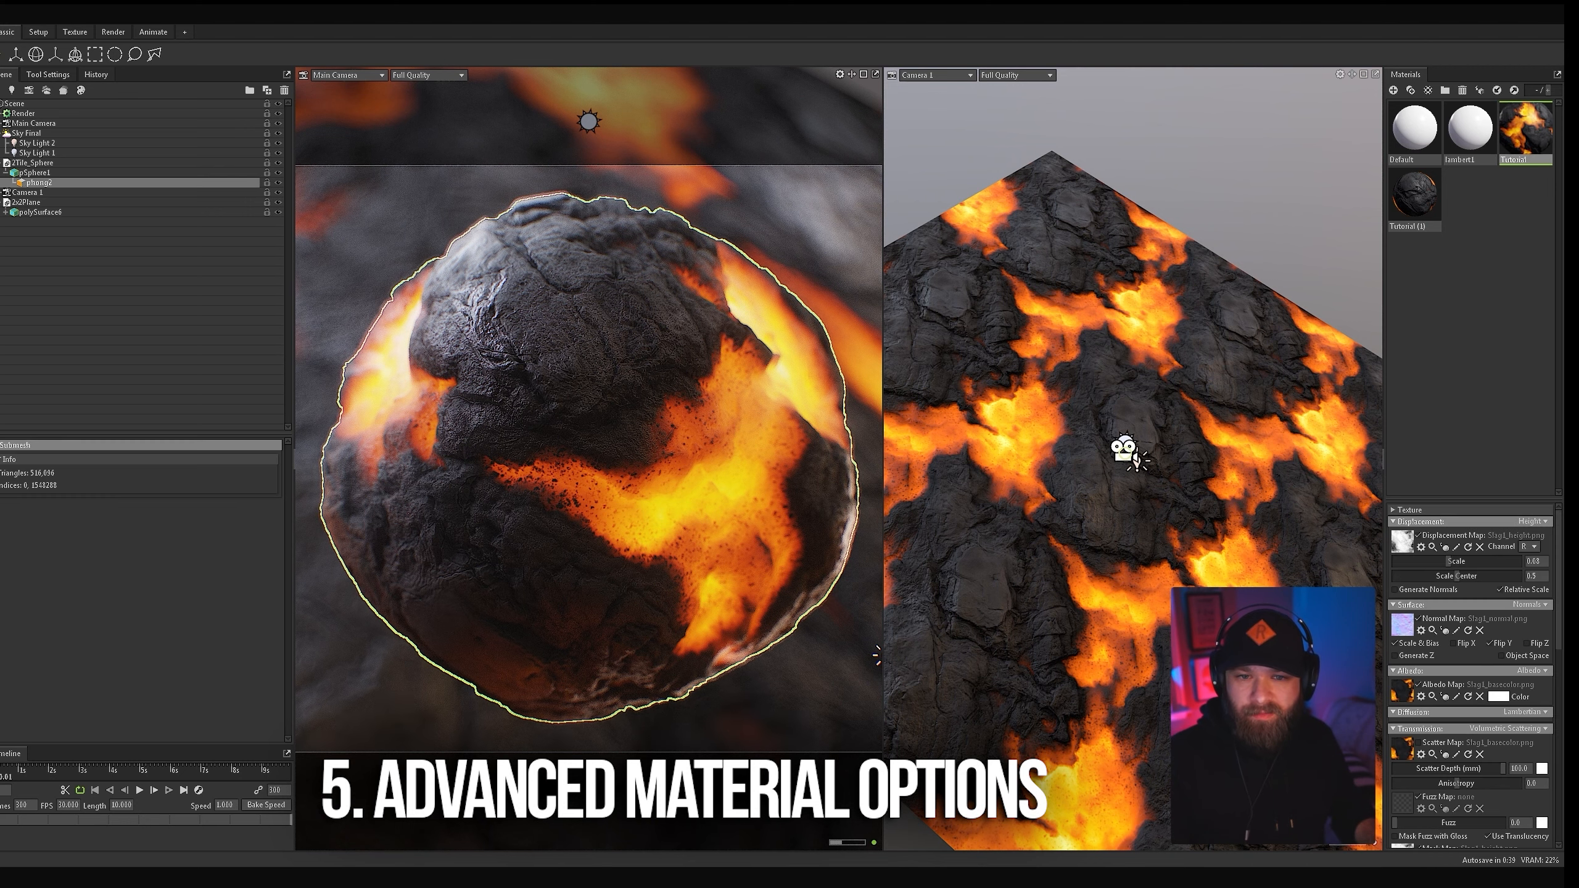
pyautogui.scroll(-3, 1470, 676)
pyautogui.scroll(-1, 1470, 675)
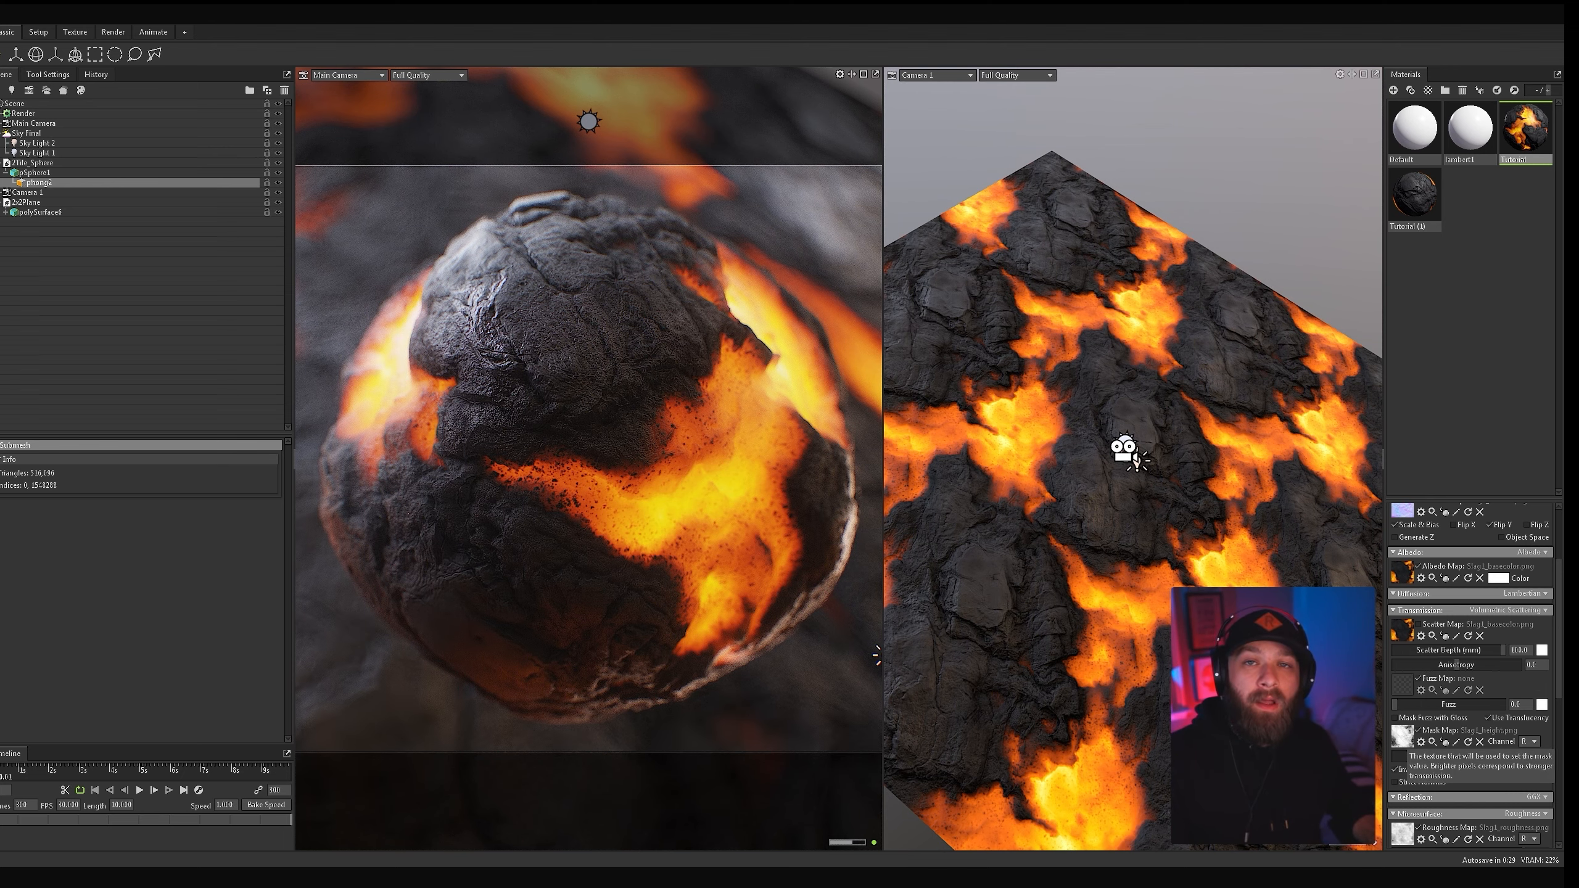
pyautogui.click(1403, 737)
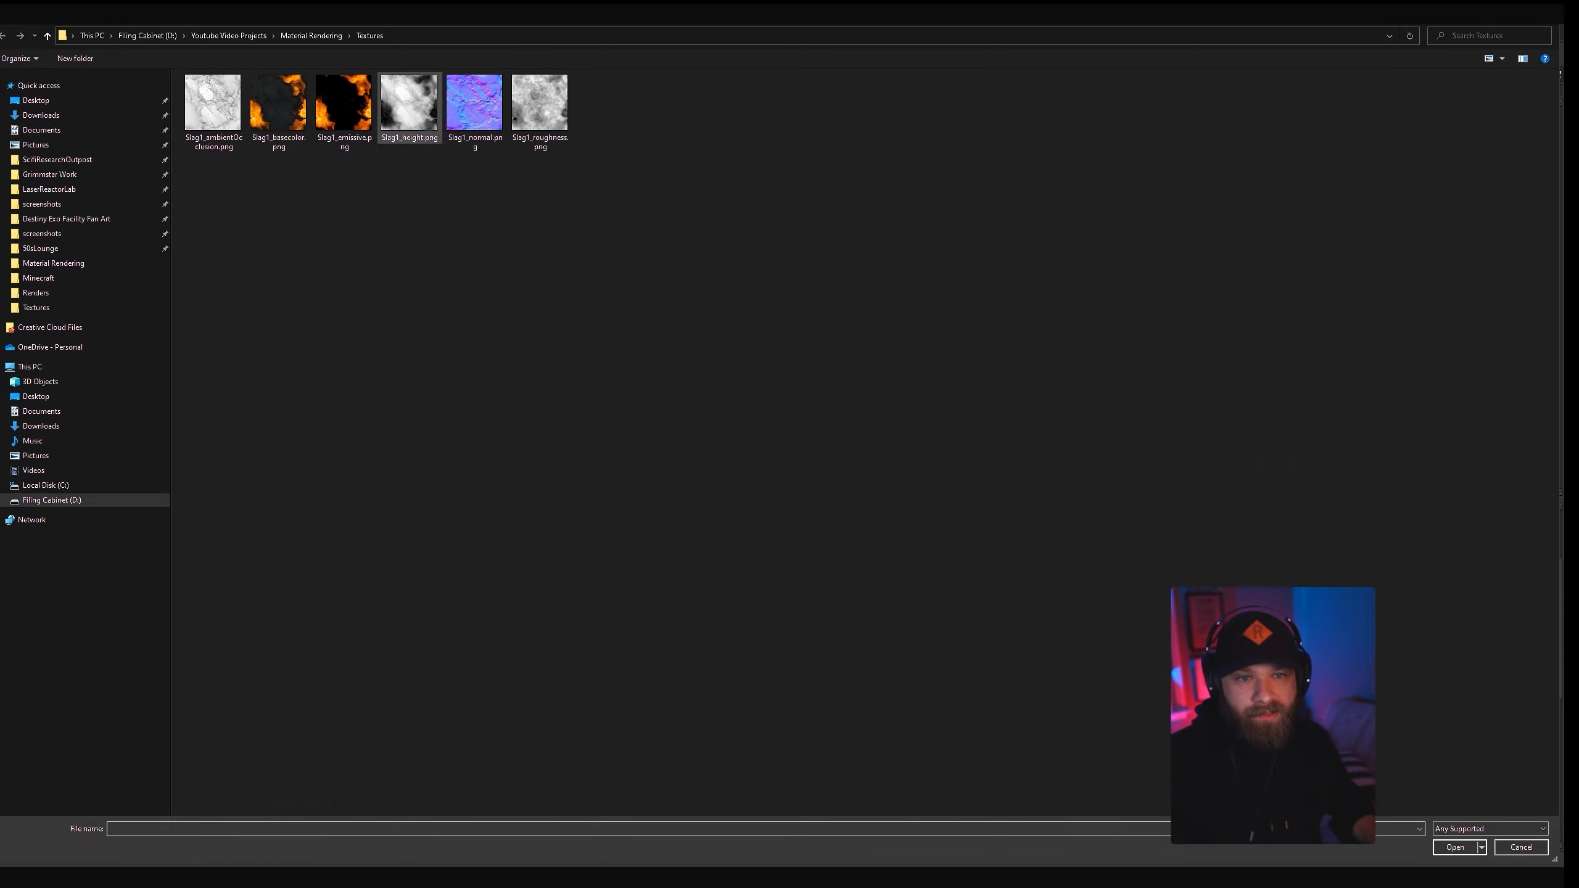
pyautogui.doubleClick(411, 109)
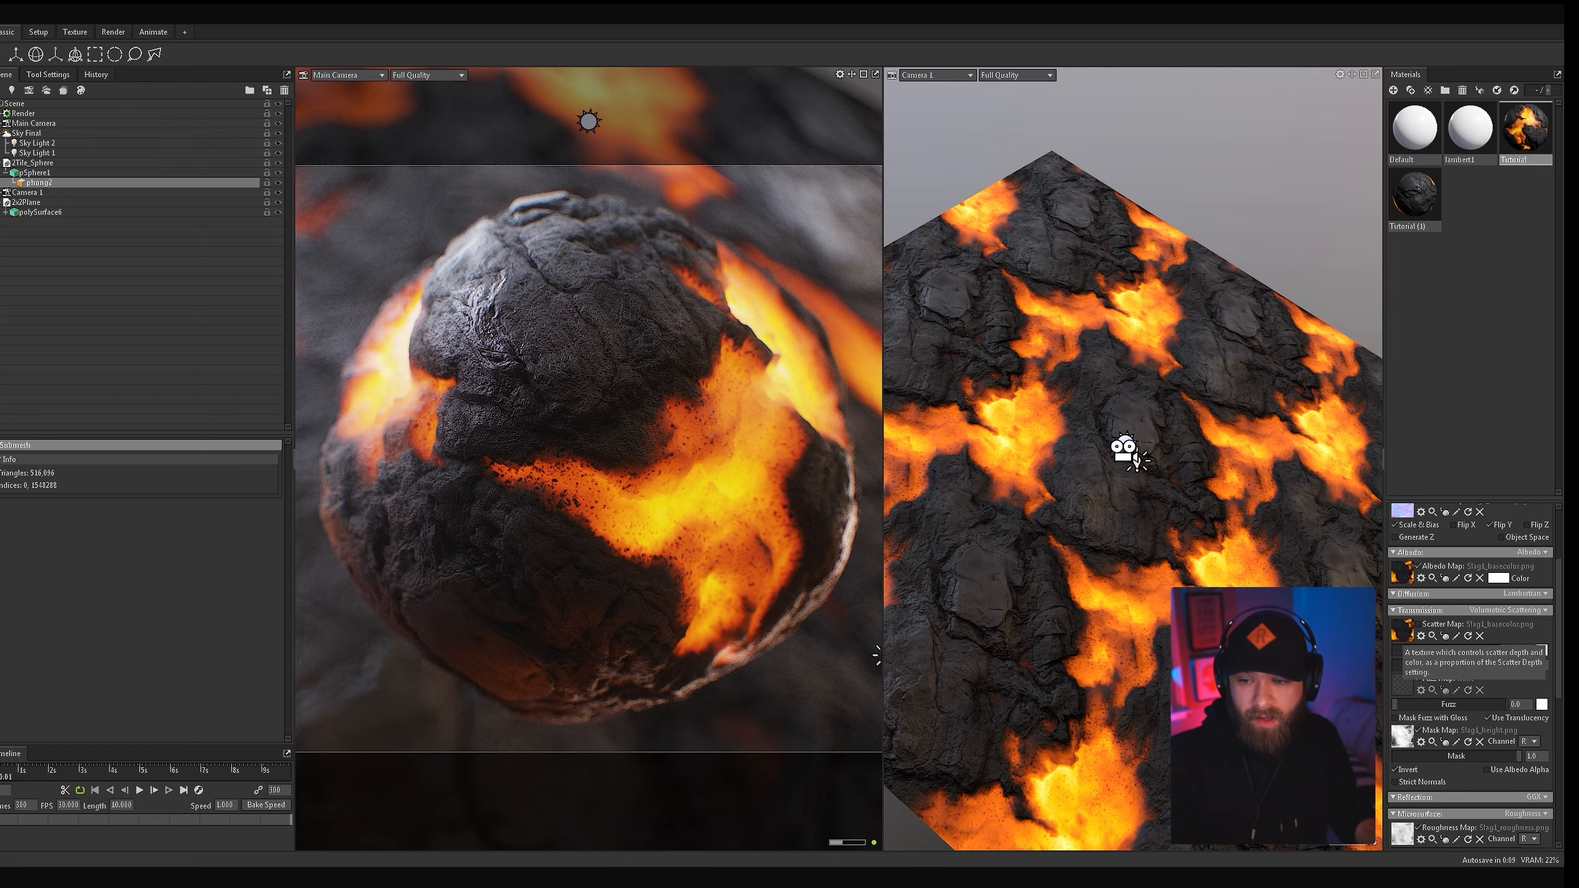
# Step: Load Slag1_emissive.png as the scatter map of the Tutorial material and change the scatter depth color to blue
pyautogui.click(1403, 631)
pyautogui.doubleClick(343, 105)
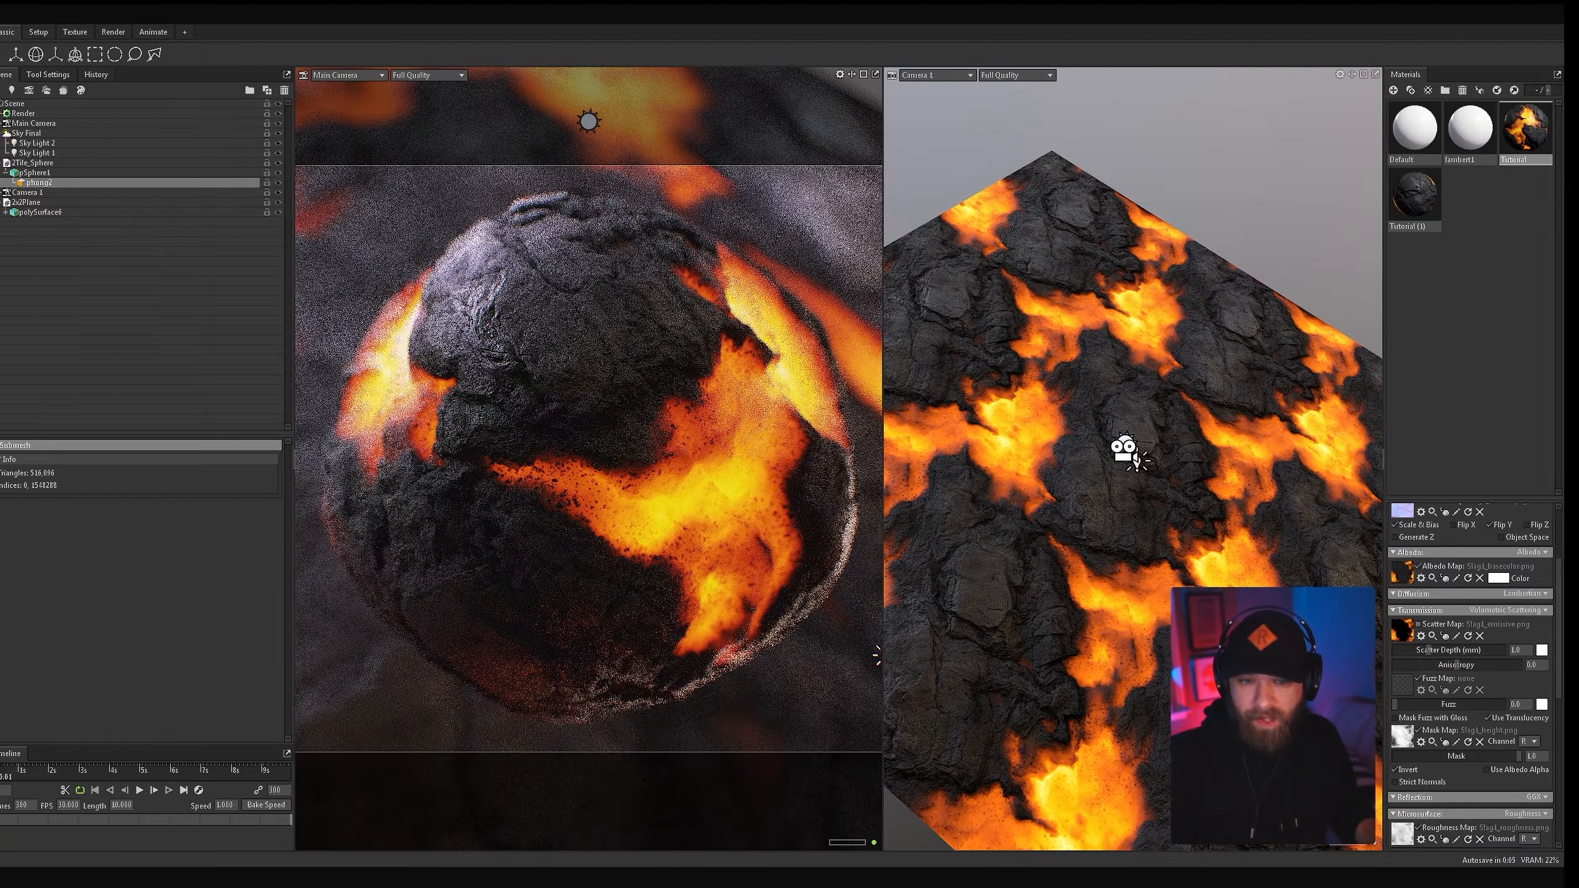
pyautogui.click(1543, 649)
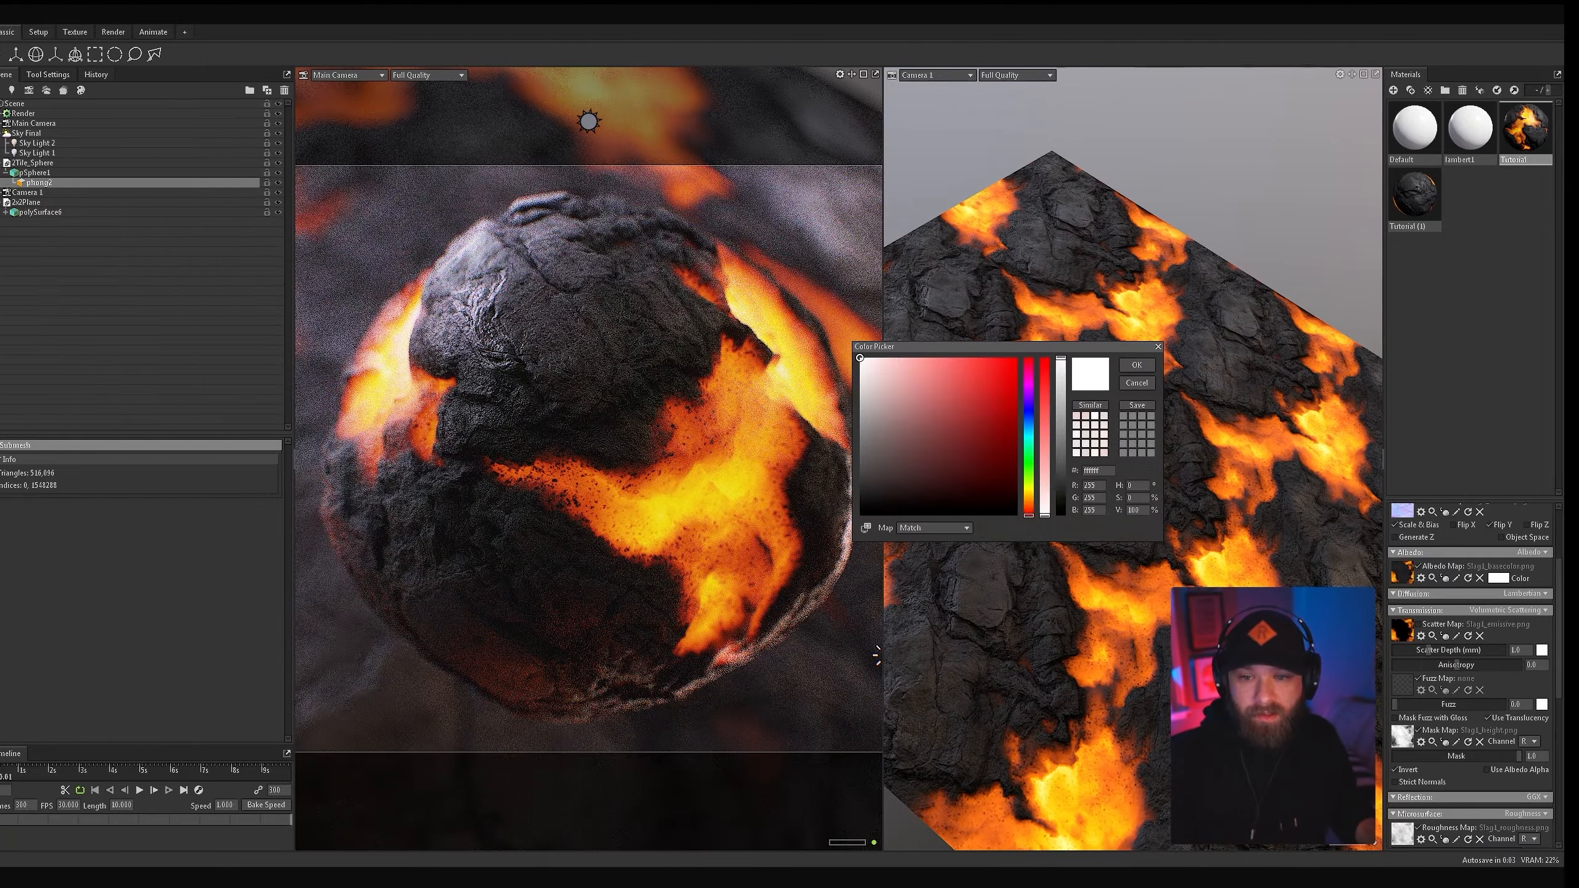
pyautogui.click(1018, 358)
pyautogui.click(1030, 387)
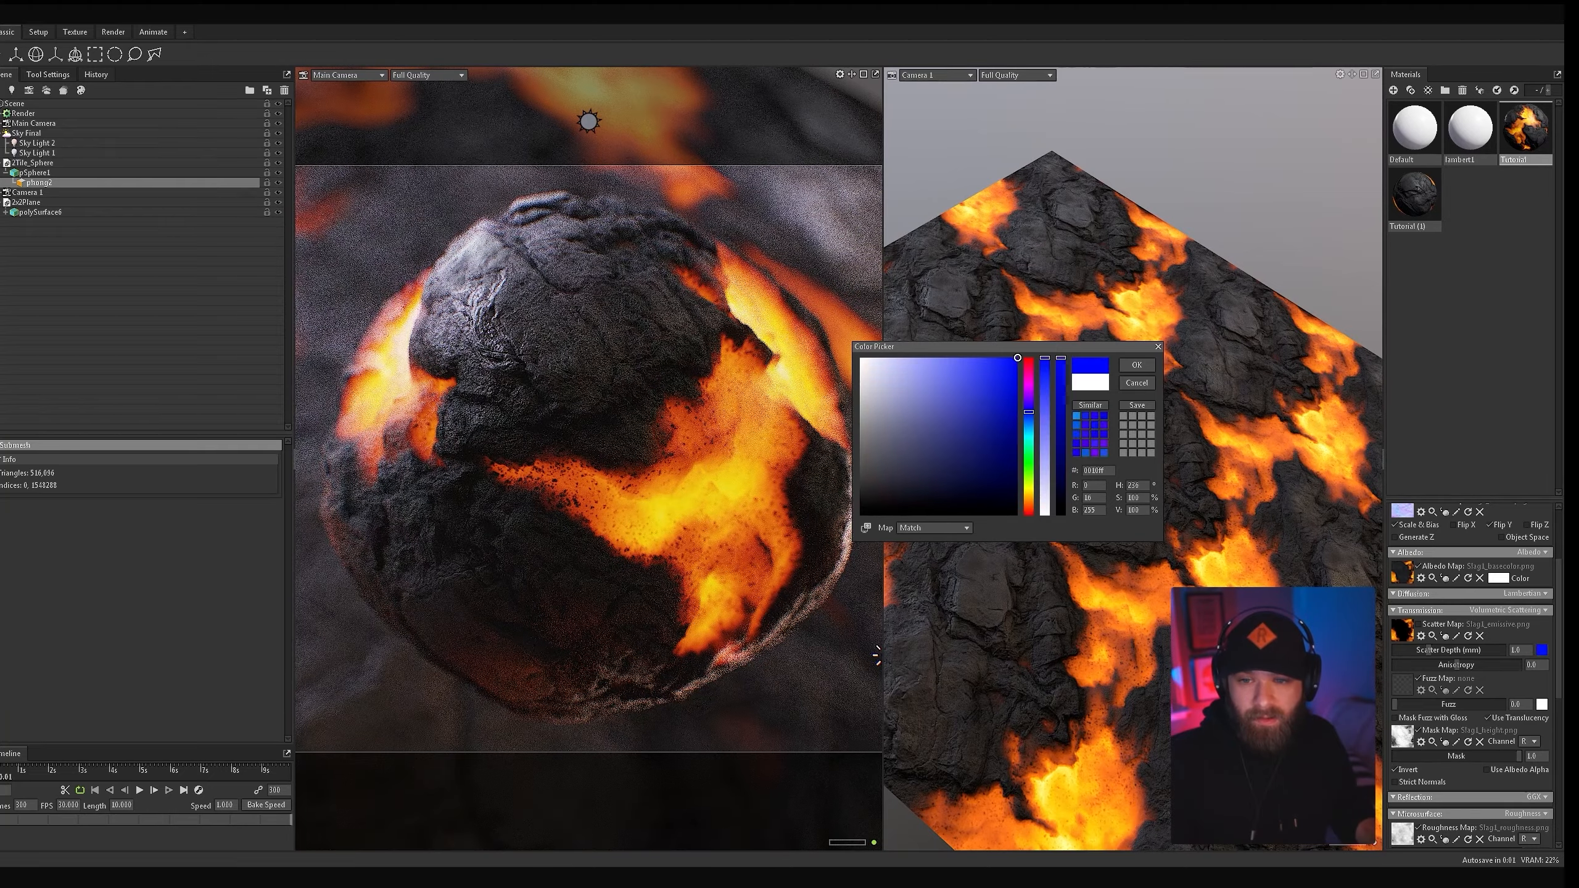
pyautogui.click(1136, 364)
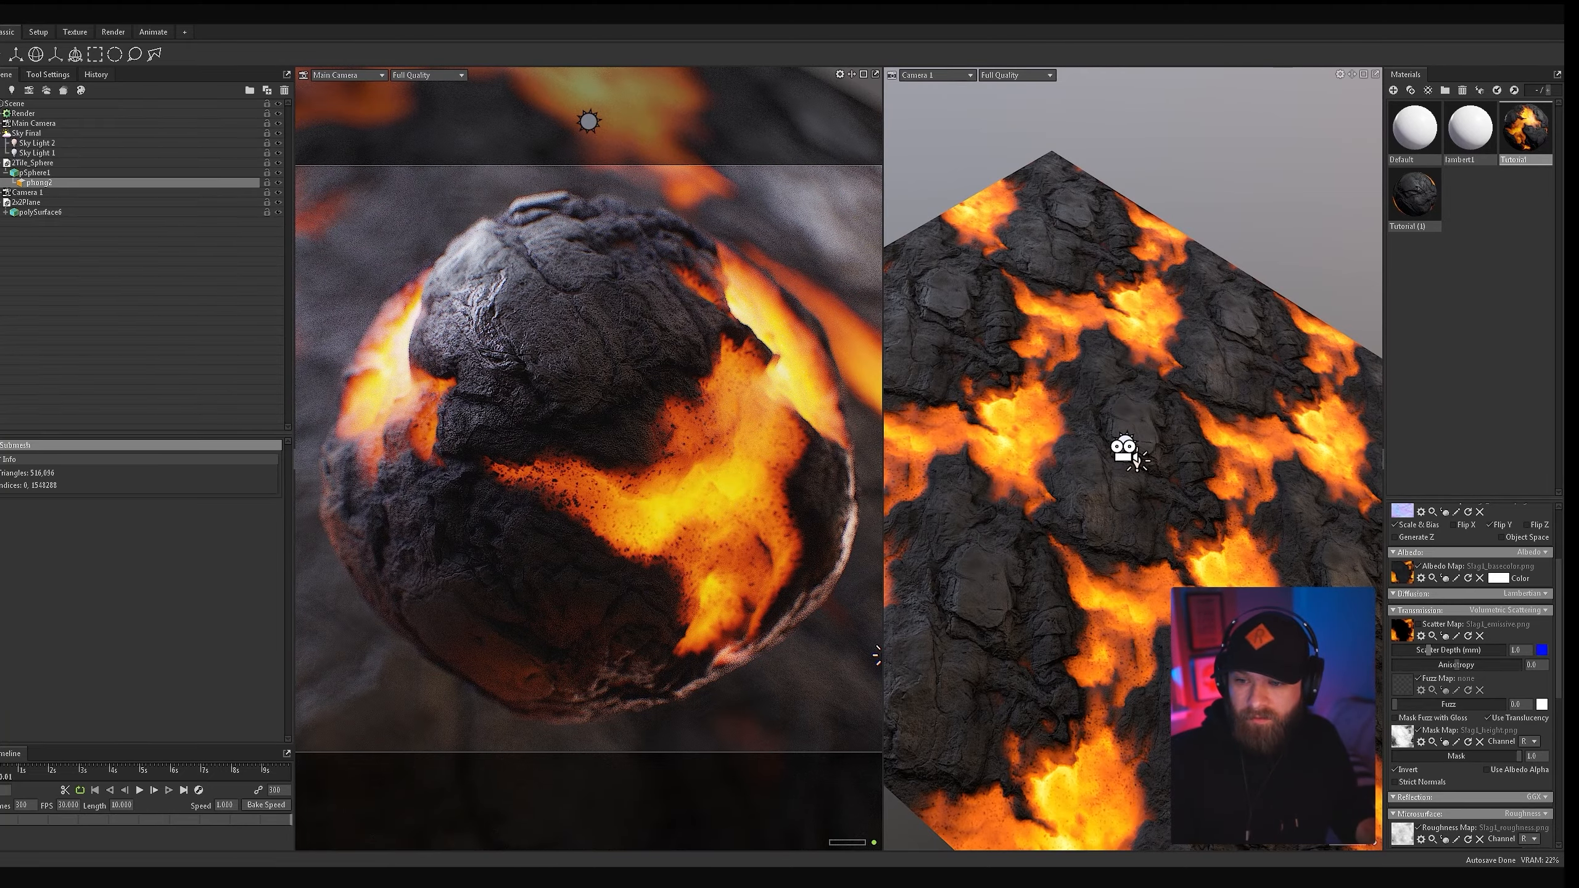
# Step: Raise the Tutorial material's scatter depth to 500 mm and deselect the material
pyautogui.moveTo(1429, 650); pyautogui.dragTo(1504, 650)
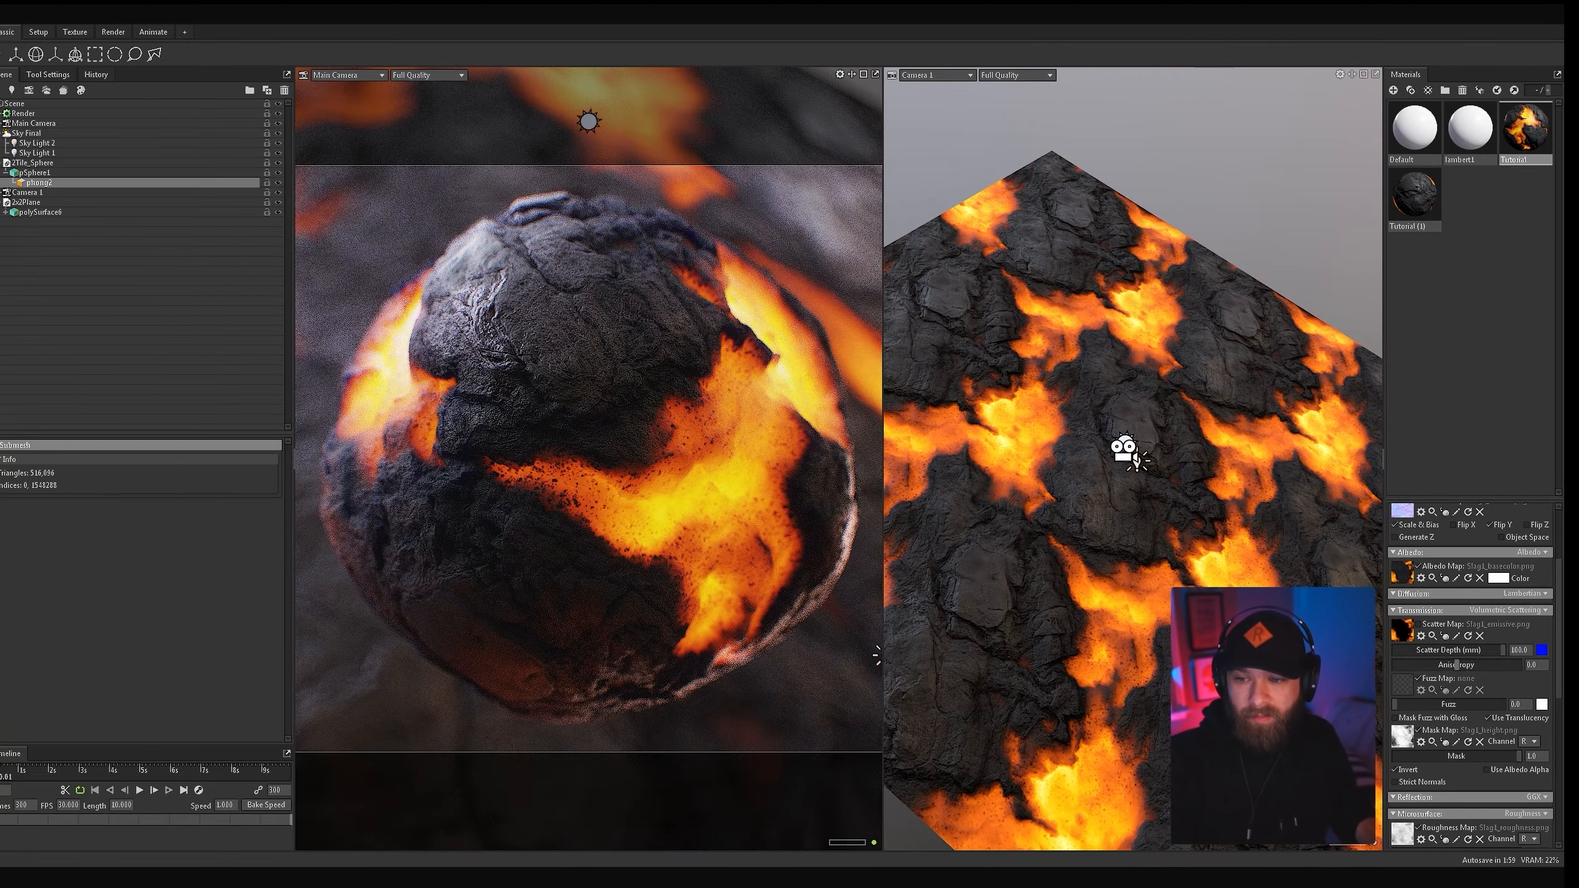
pyautogui.click(1520, 650)
pyautogui.write('500')
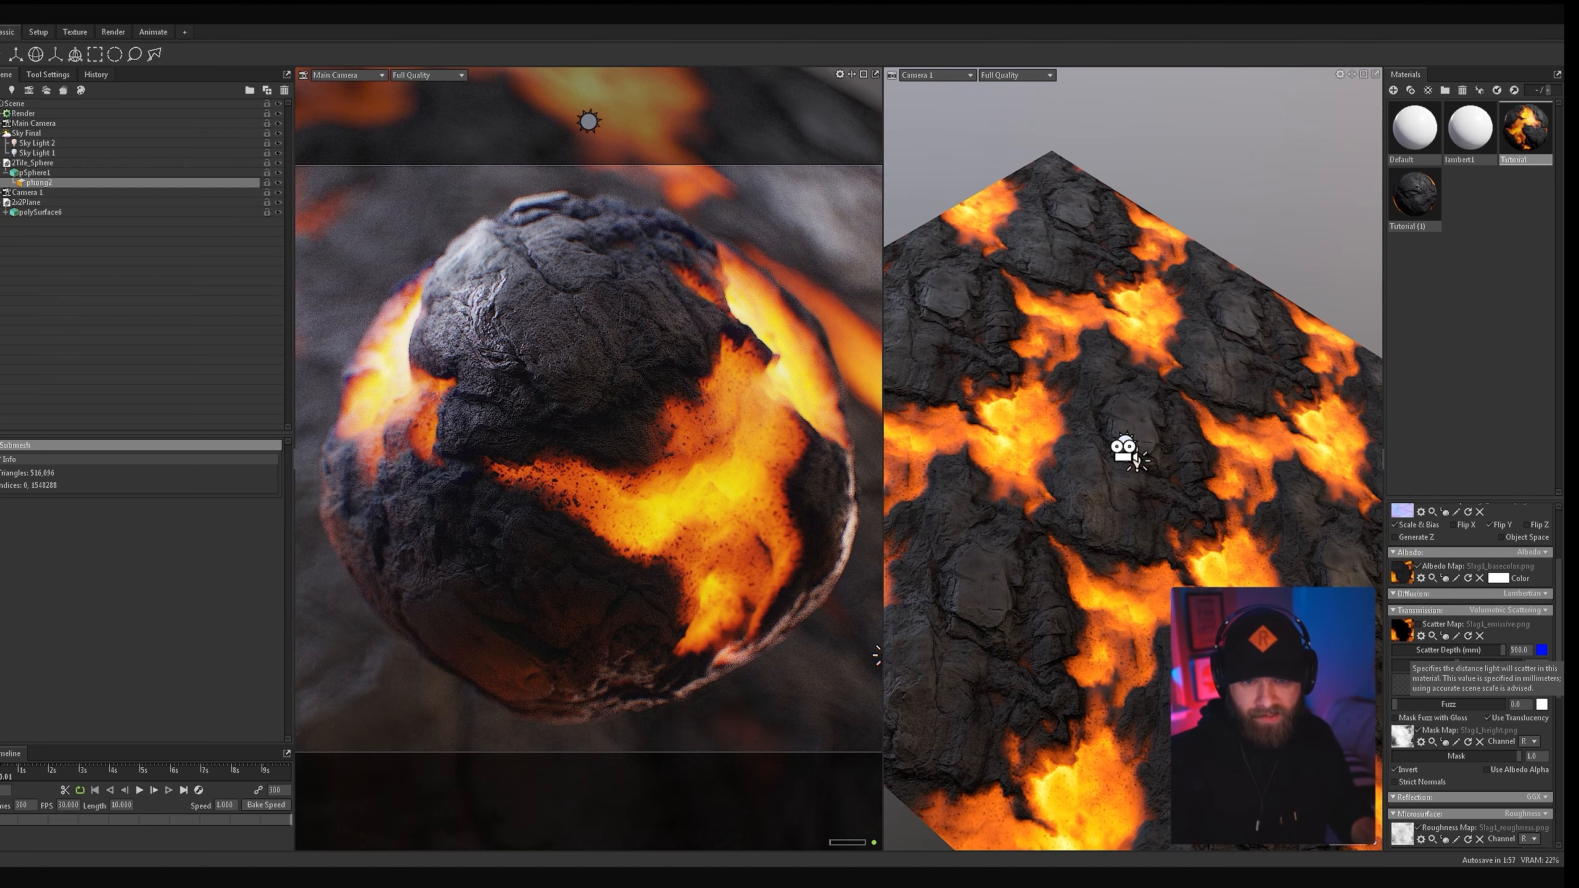
pyautogui.press('Return')
pyautogui.click(1471, 373)
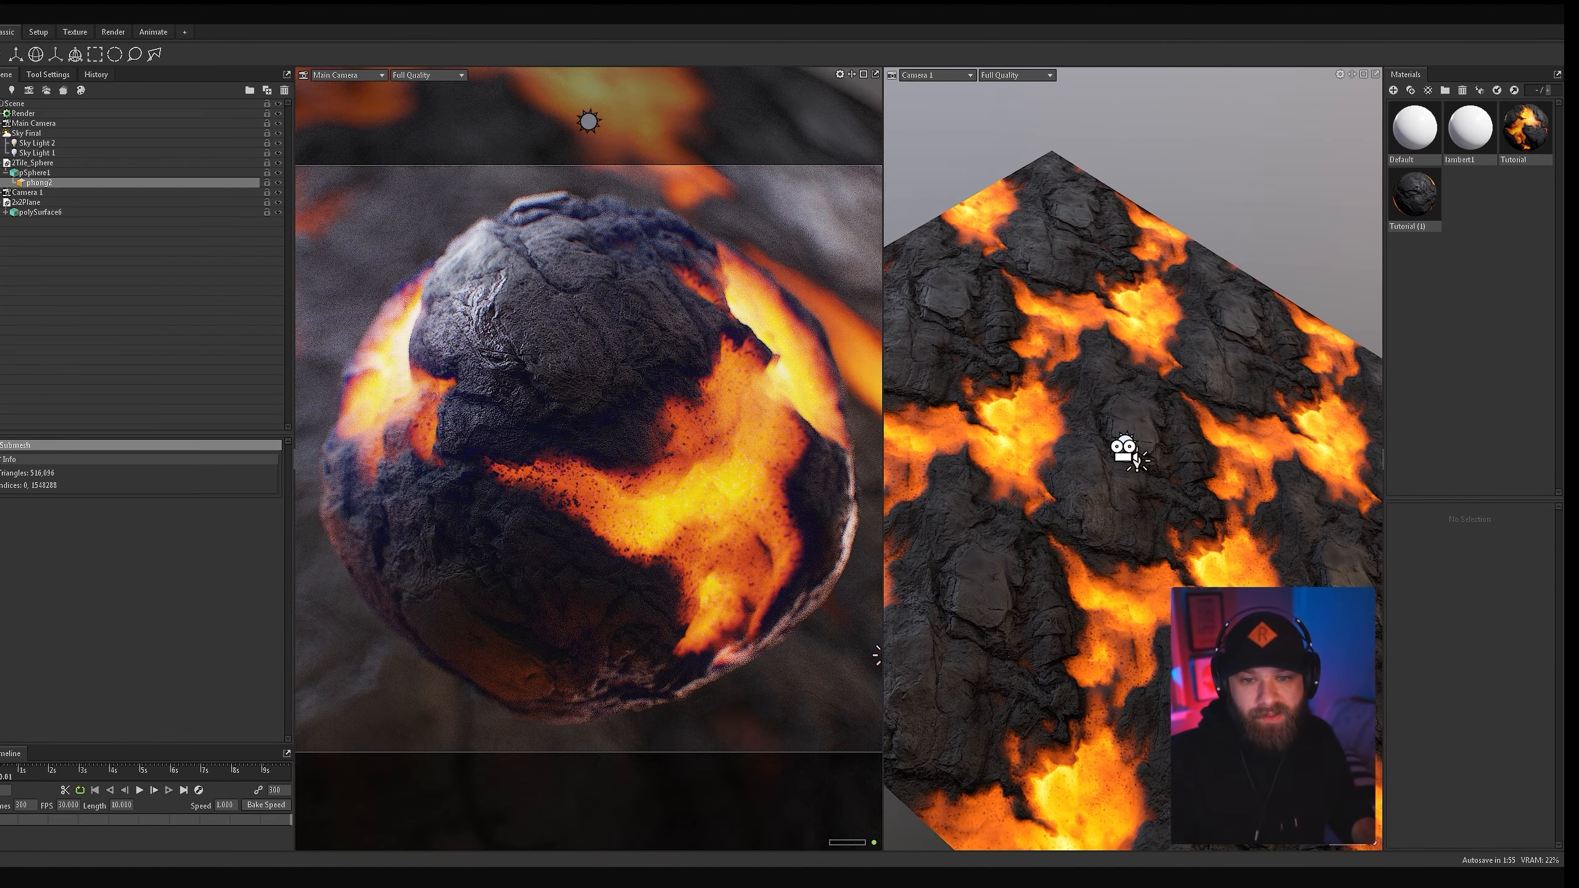
# Step: Switch the Tutorial material's transmission model from Volumetric Scattering to Subsurface Scattering
pyautogui.click(1526, 131)
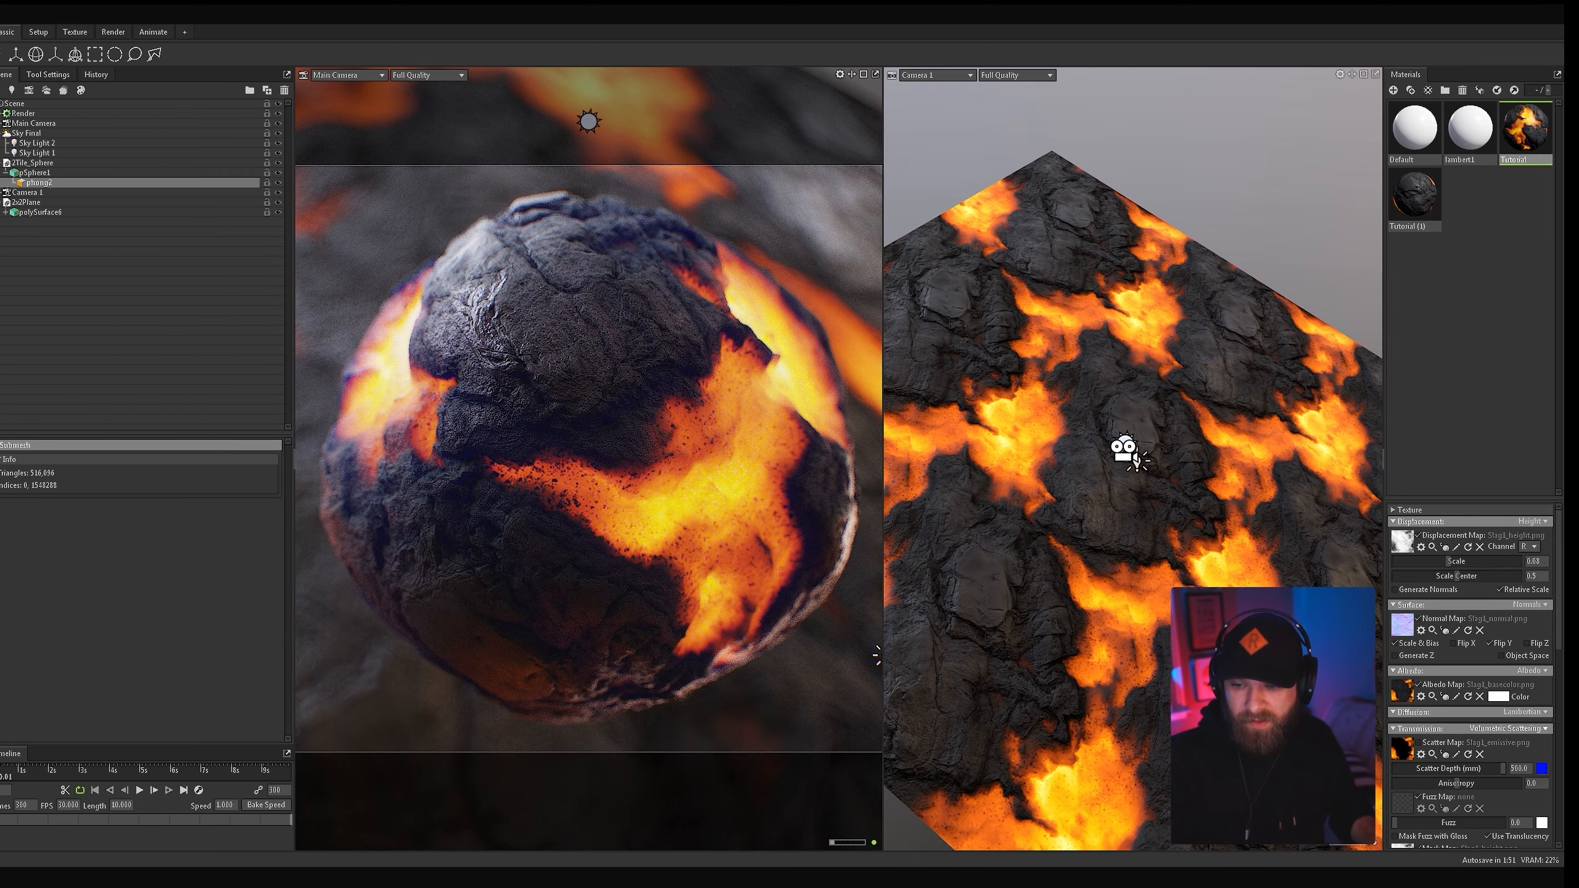
pyautogui.click(1509, 728)
pyautogui.click(1506, 767)
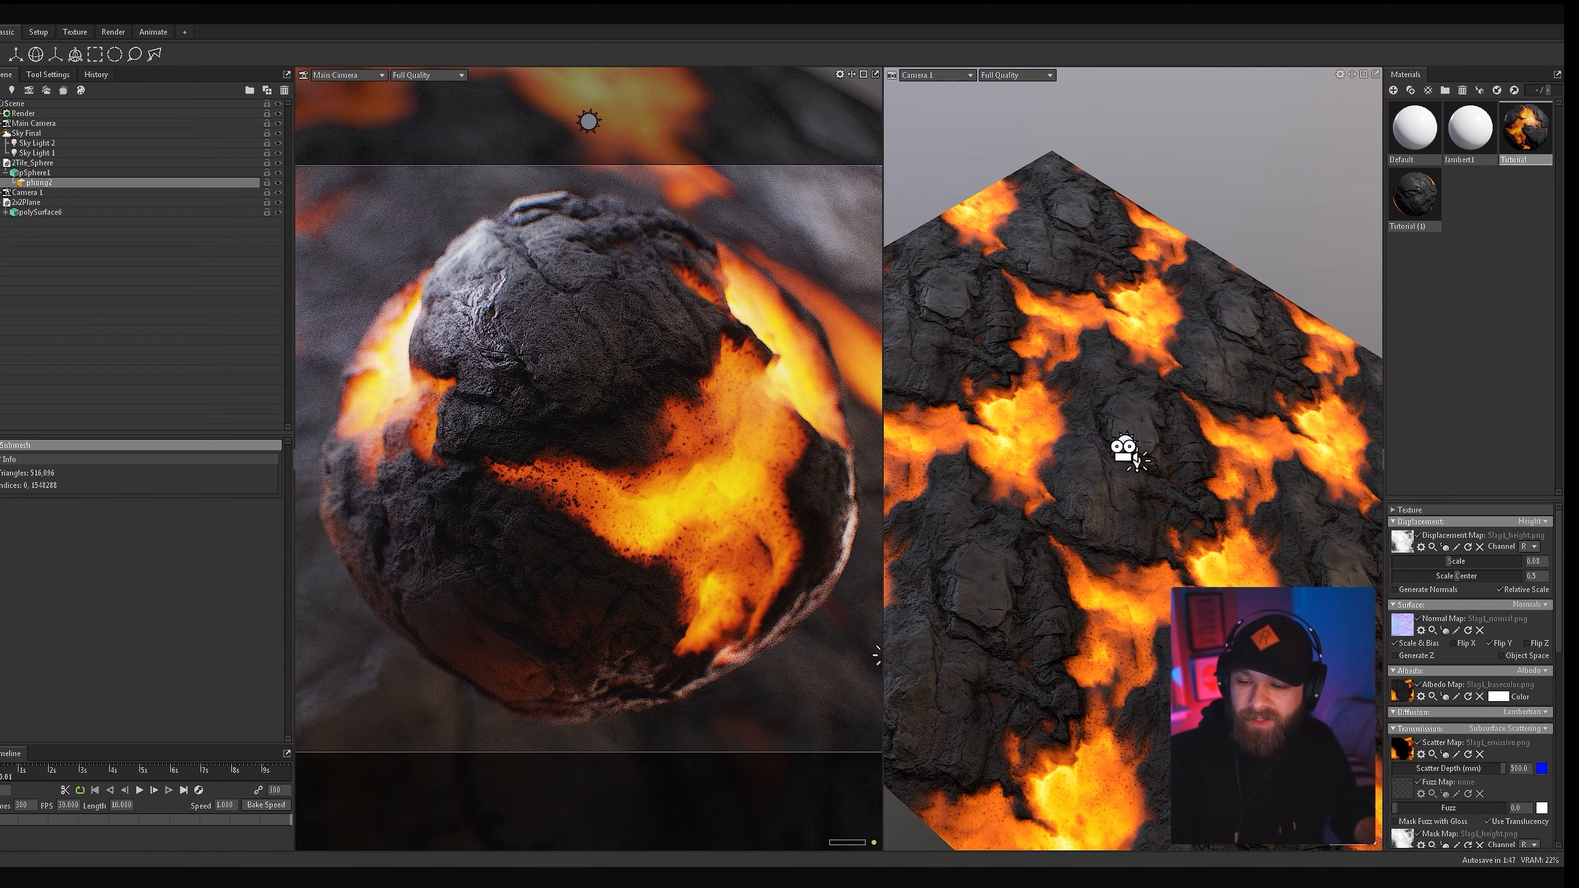
pyautogui.scroll(-2, 1474, 678)
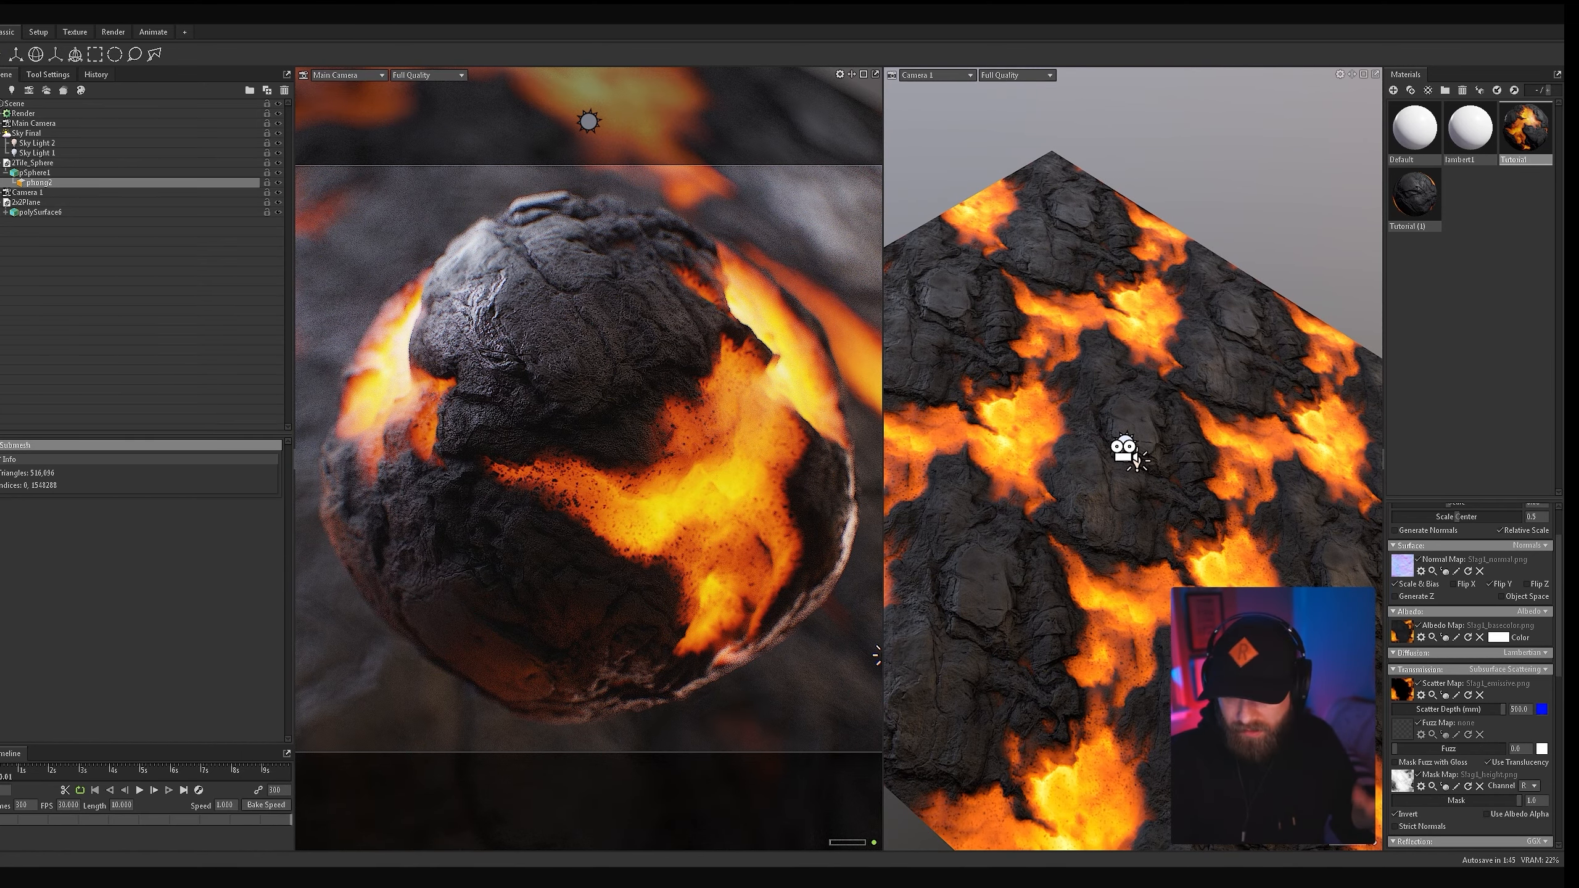
# Step: Raise the Tutorial material's scatter depth to 100 mm and its fuzz to 1.0, and deselect the material
pyautogui.scroll(-1, 1474, 678)
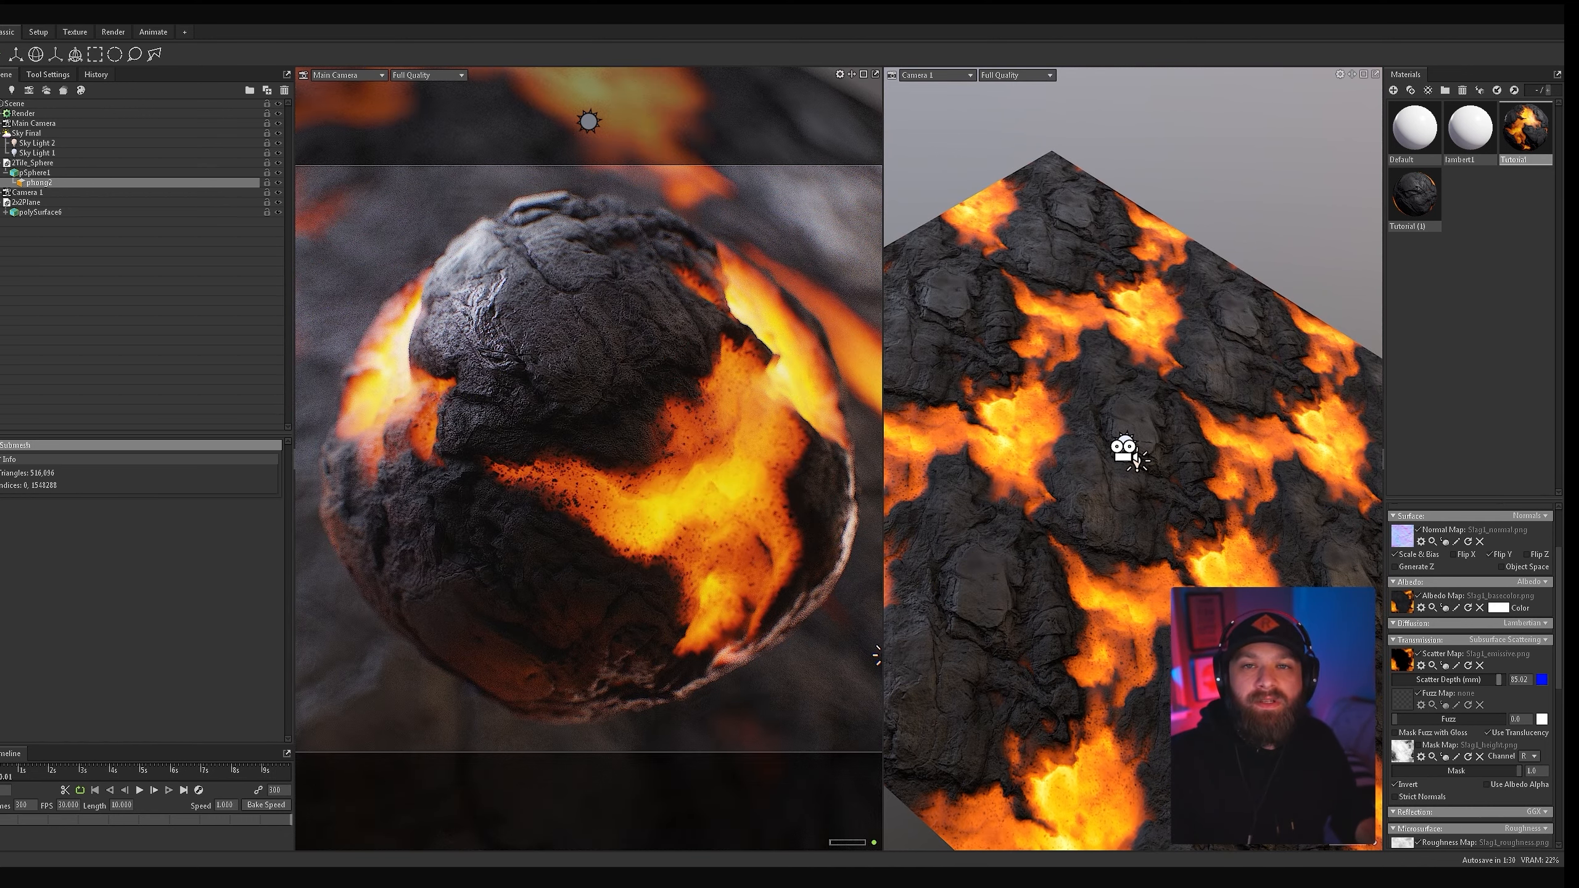
pyautogui.moveTo(1499, 680)
pyautogui.mouseDown()
pyautogui.moveTo(1433, 680)
pyautogui.moveTo(1505, 680)
pyautogui.mouseUp()
pyautogui.moveTo(1395, 719); pyautogui.dragTo(1505, 720)
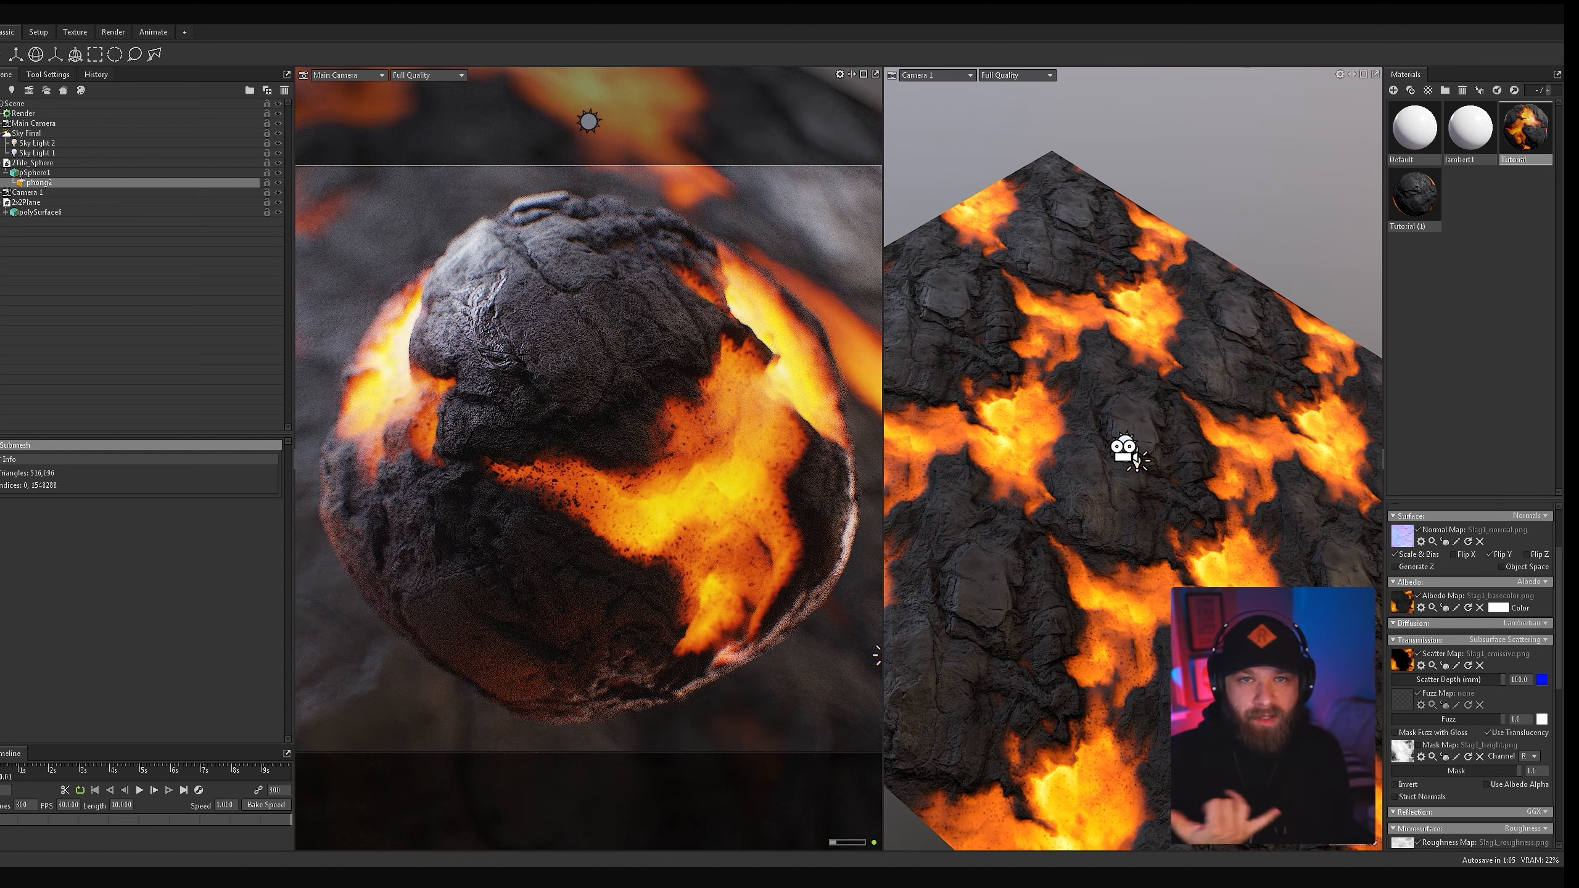
pyautogui.click(1470, 348)
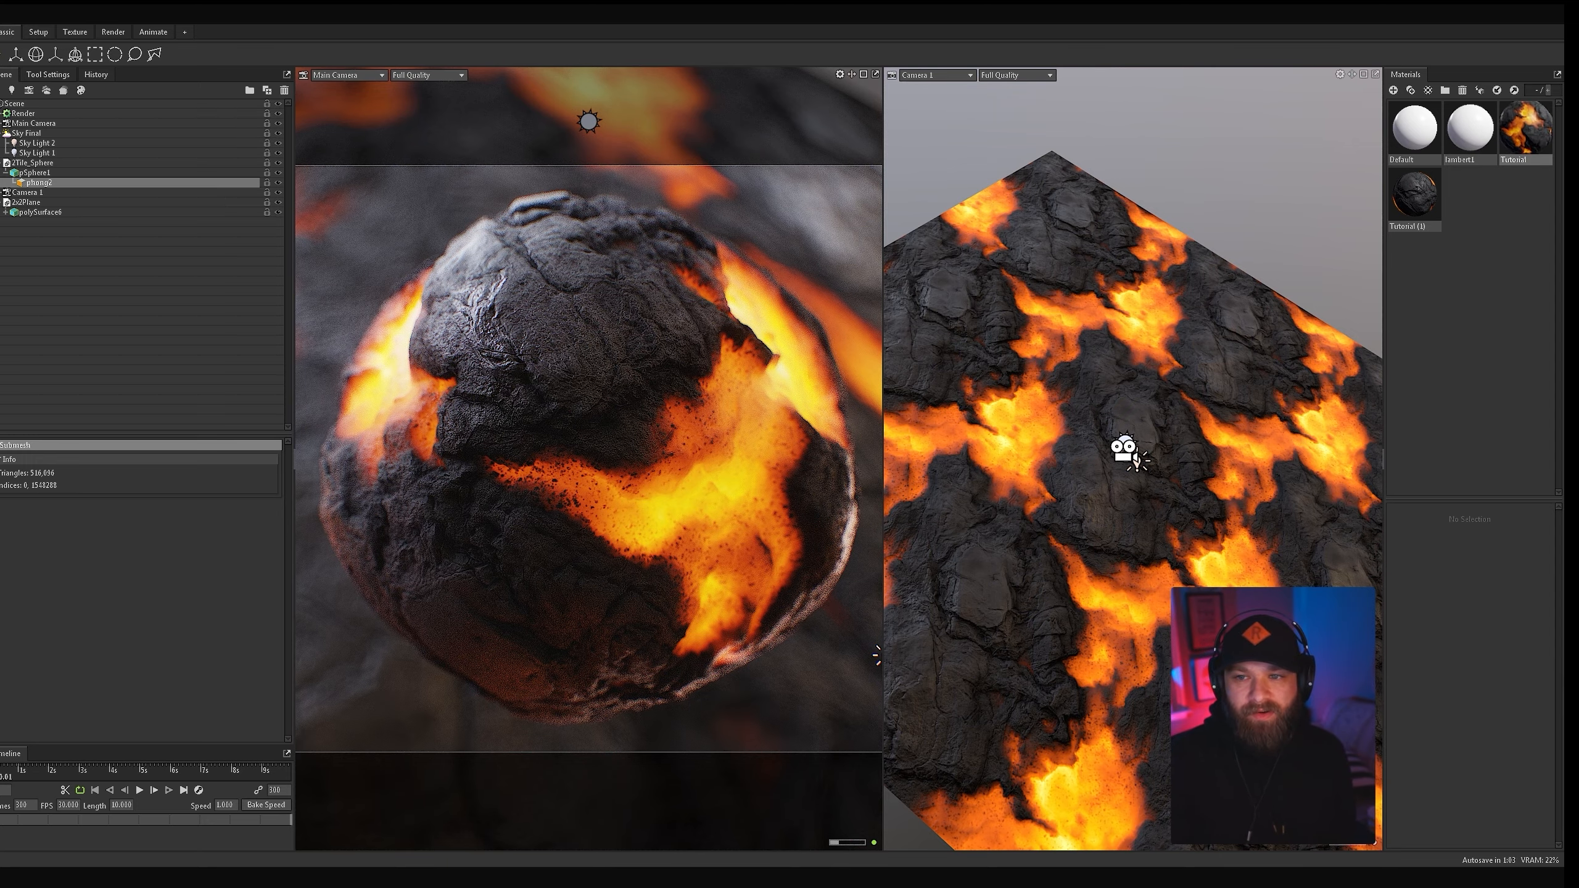
# Step: Reselect the Tutorial material and change its transmission fuzz color to a blue hue
pyautogui.click(1526, 130)
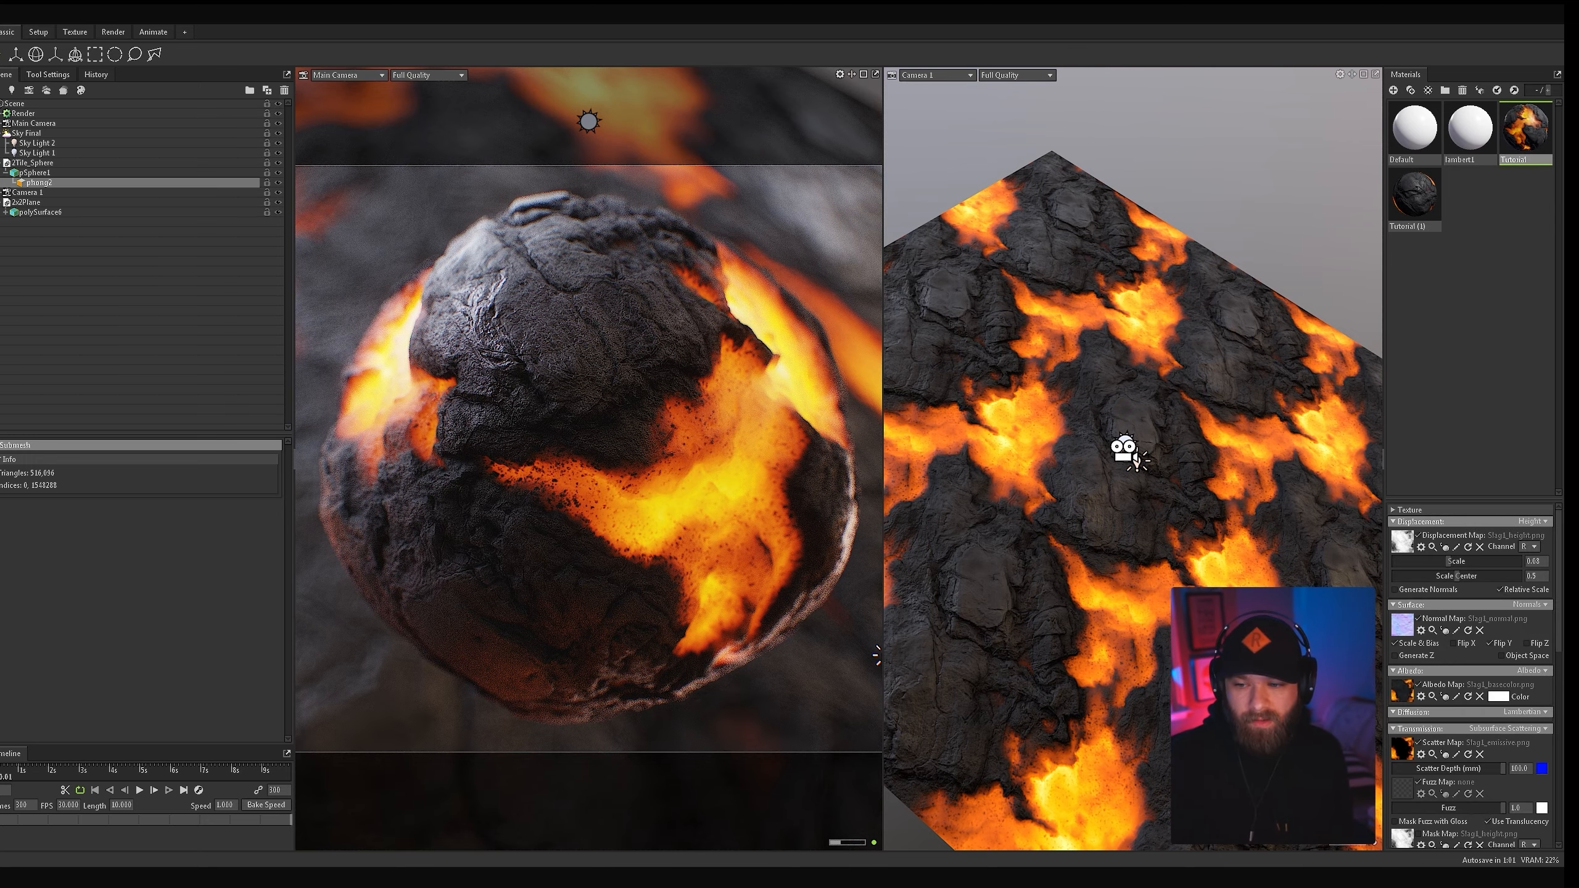
pyautogui.click(1542, 808)
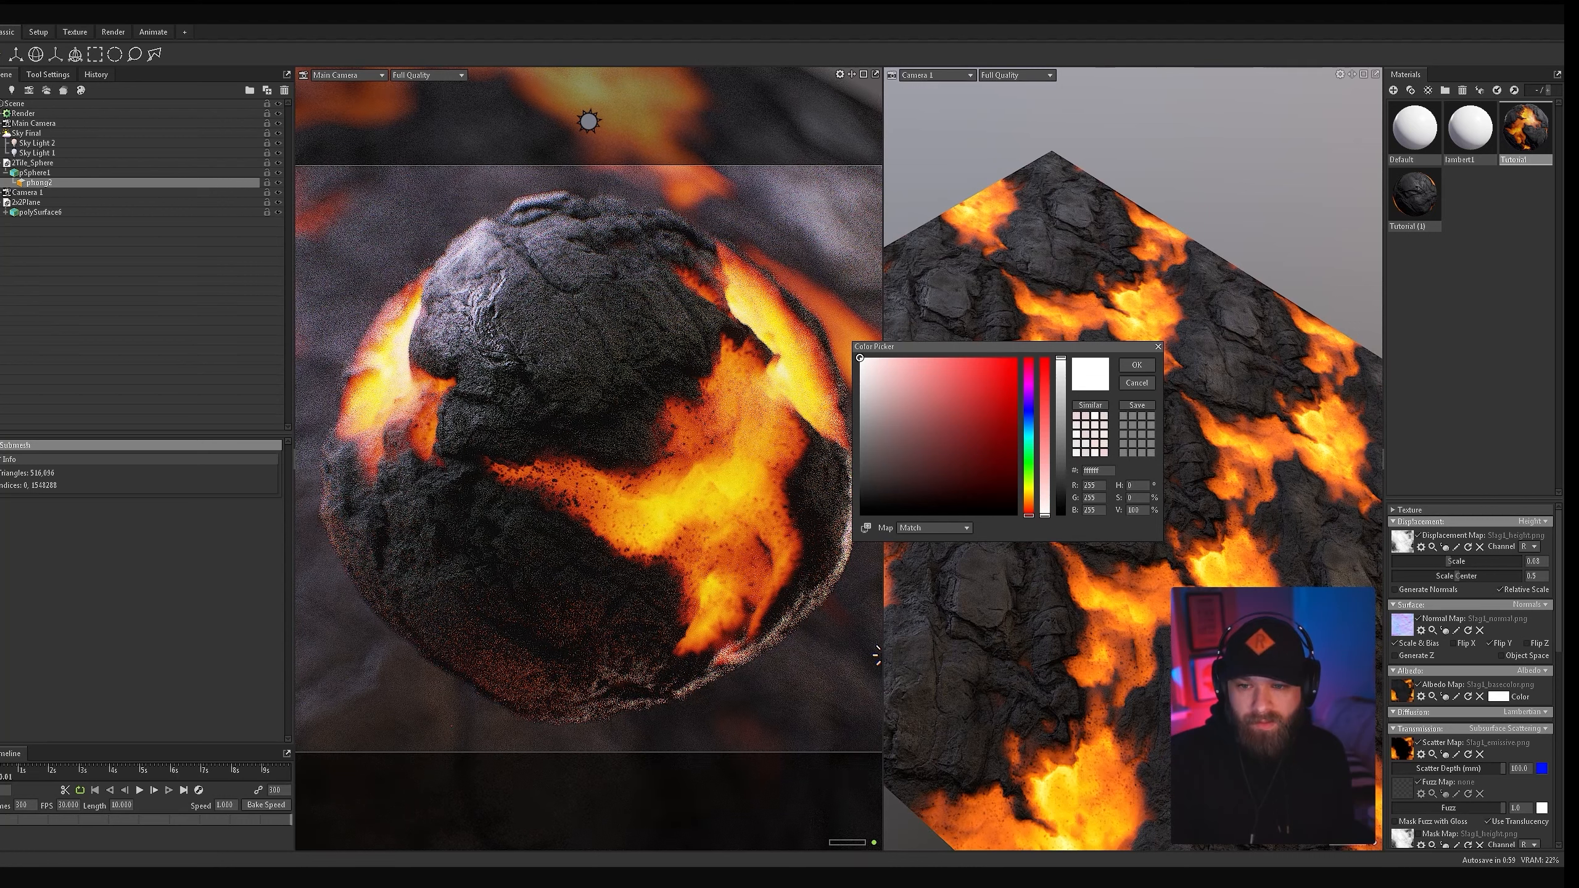
pyautogui.click(1029, 414)
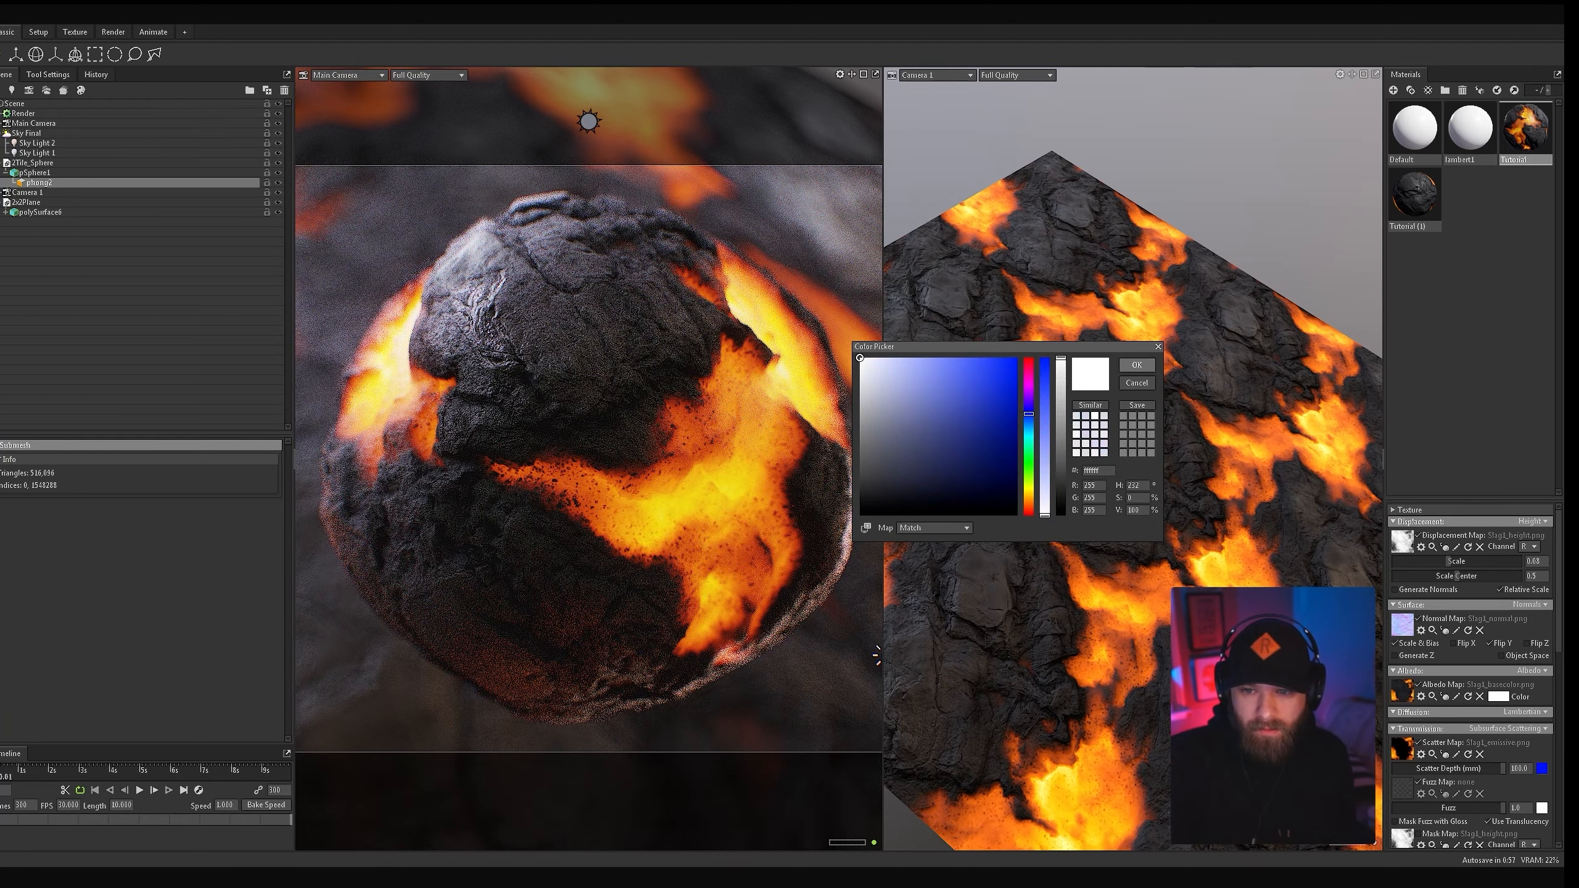
pyautogui.click(1137, 365)
# Step: Add a clearcoat to the Tutorial material with Specular reflectivity, Anisotropic reflection and Roughness microsurface
pyautogui.scroll(-5, 1522, 762)
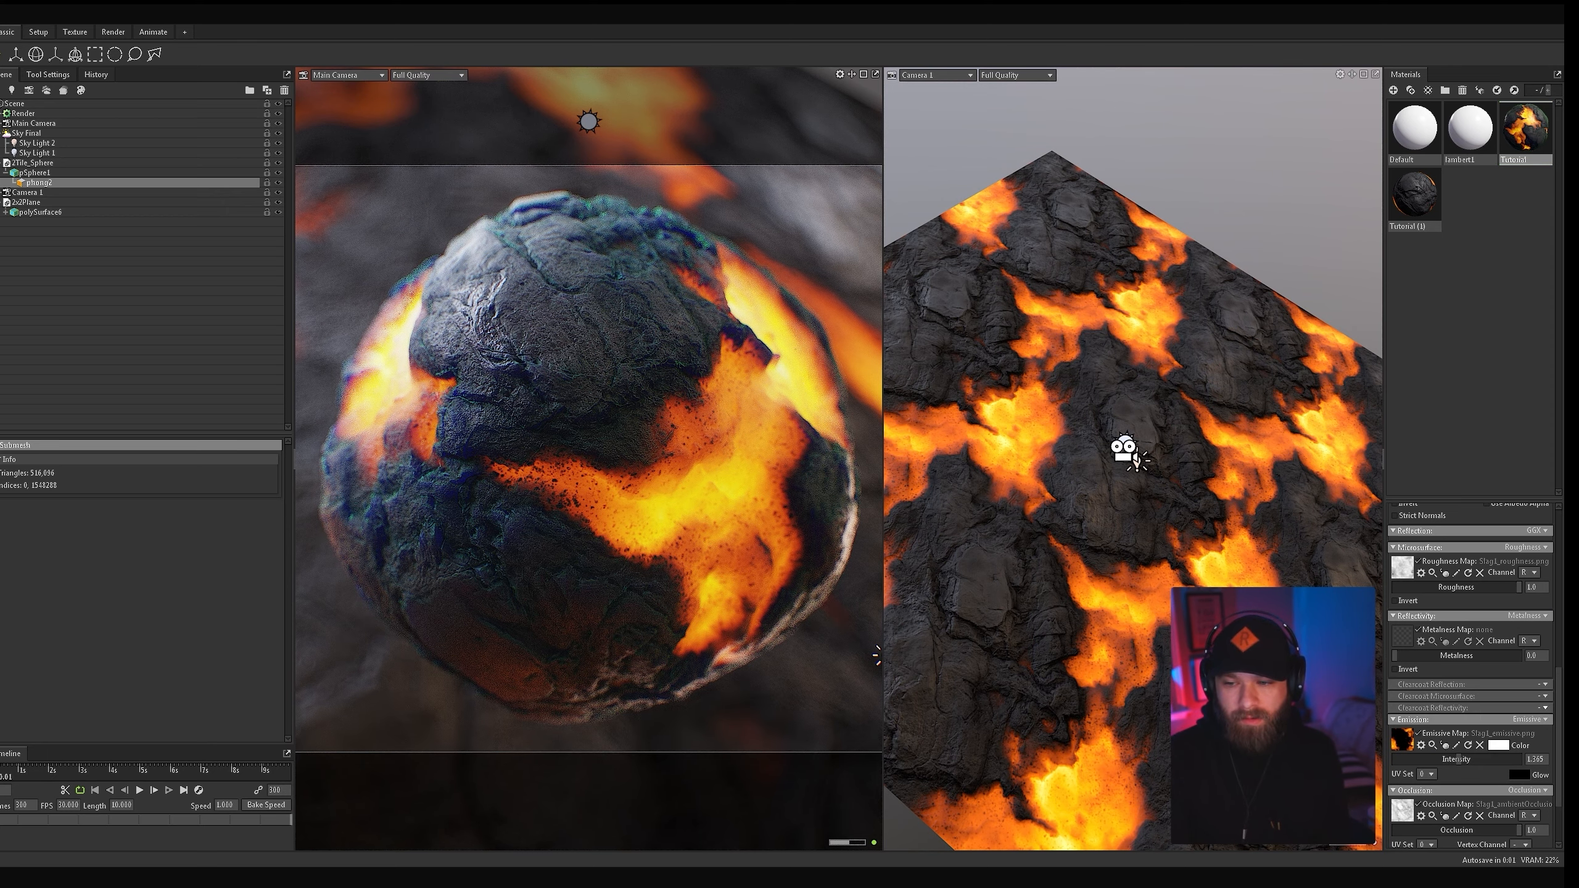
pyautogui.click(1510, 733)
pyautogui.click(1545, 684)
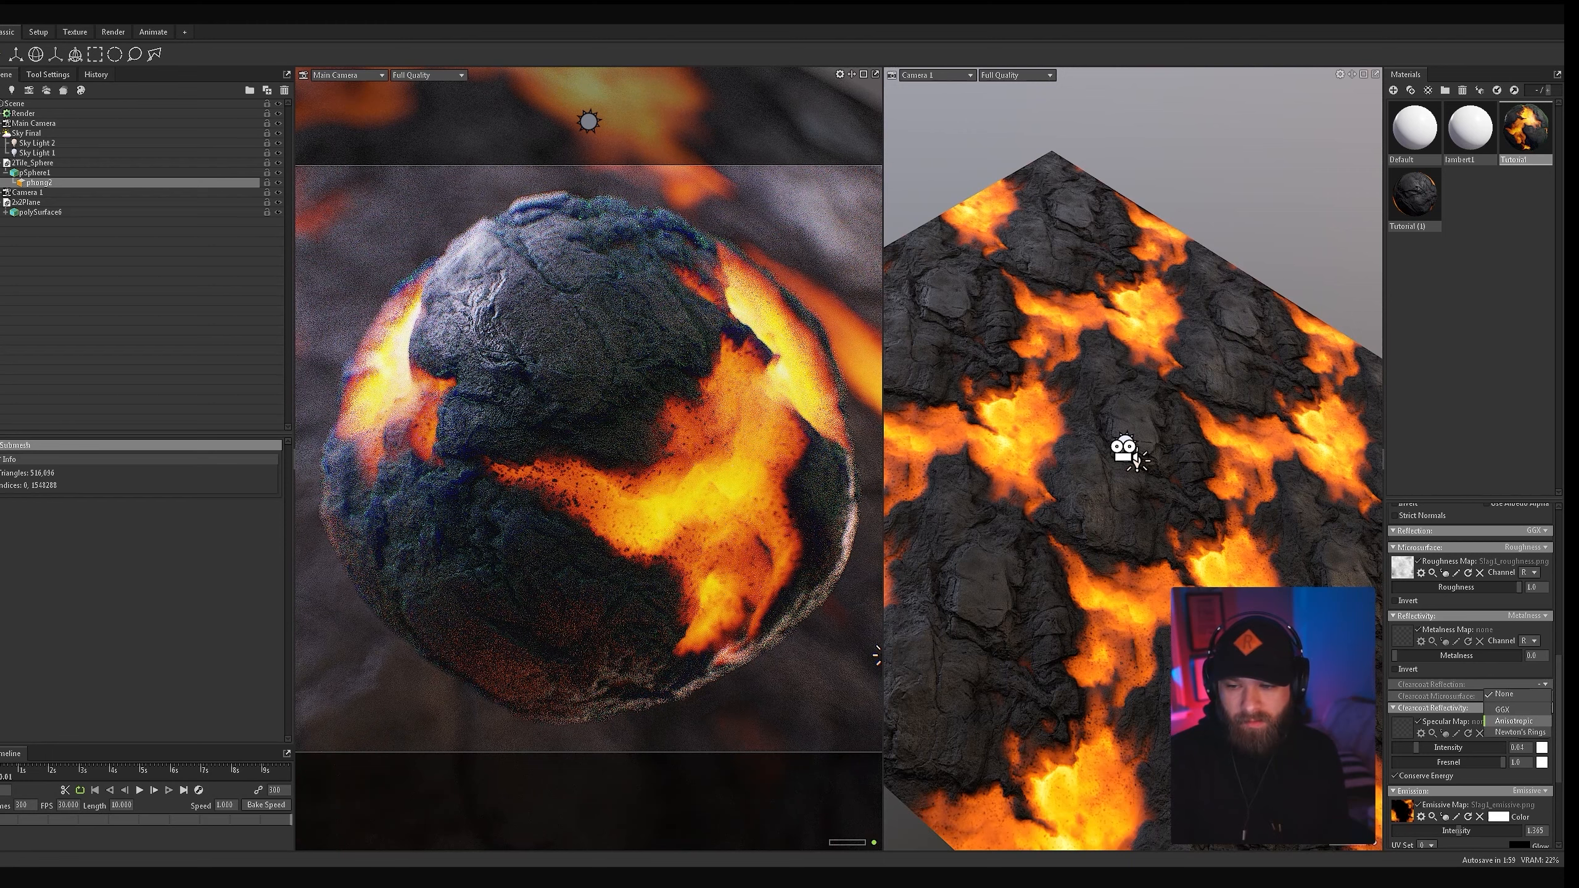
pyautogui.click(1514, 721)
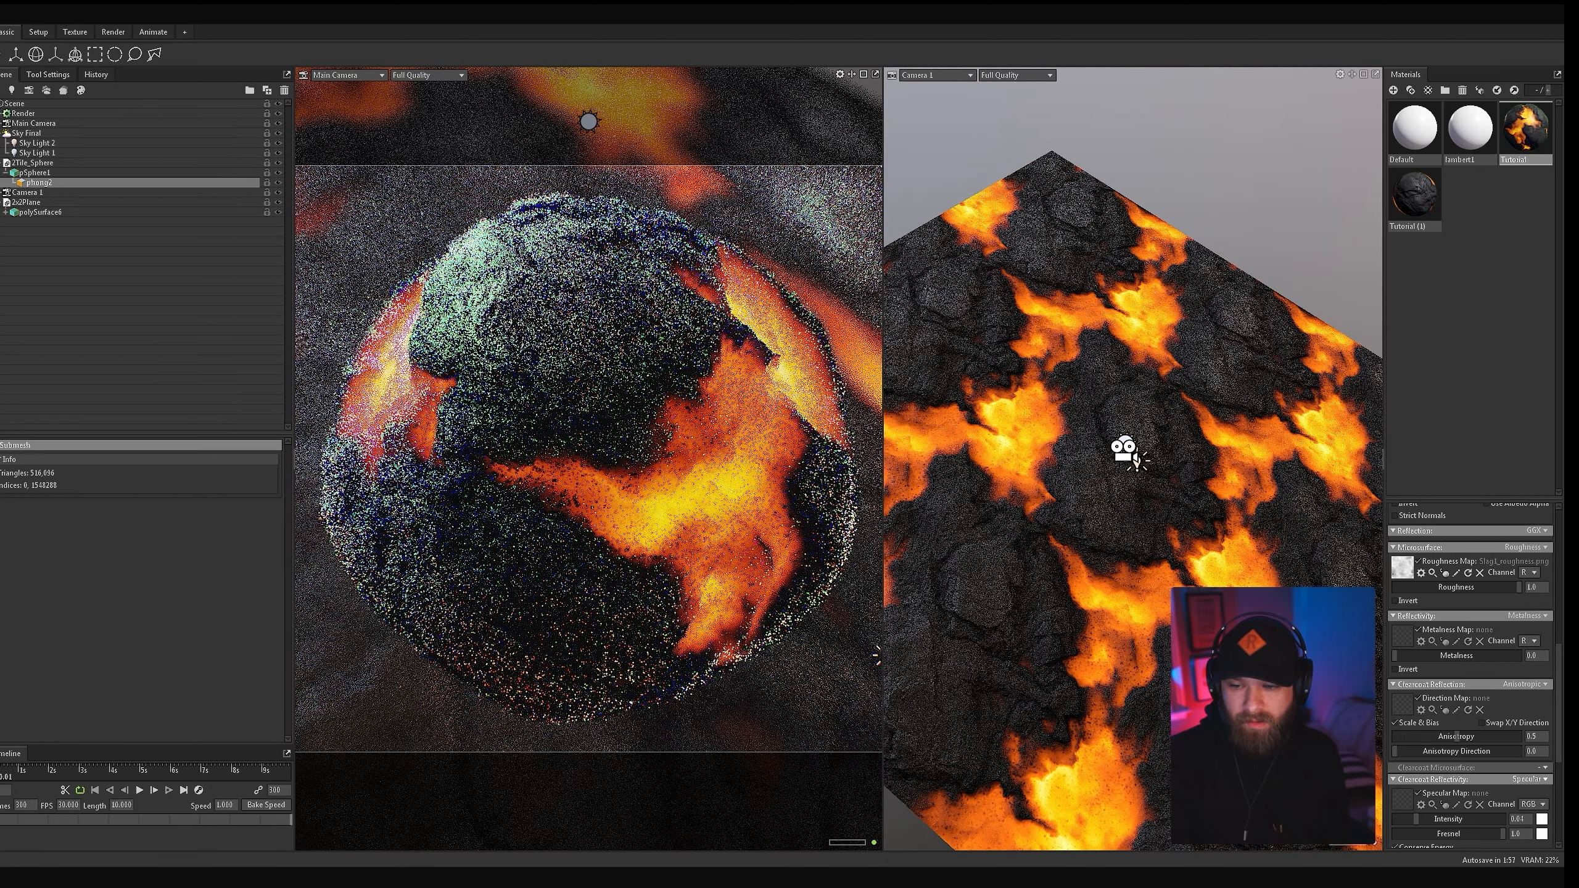
pyautogui.click(1545, 649)
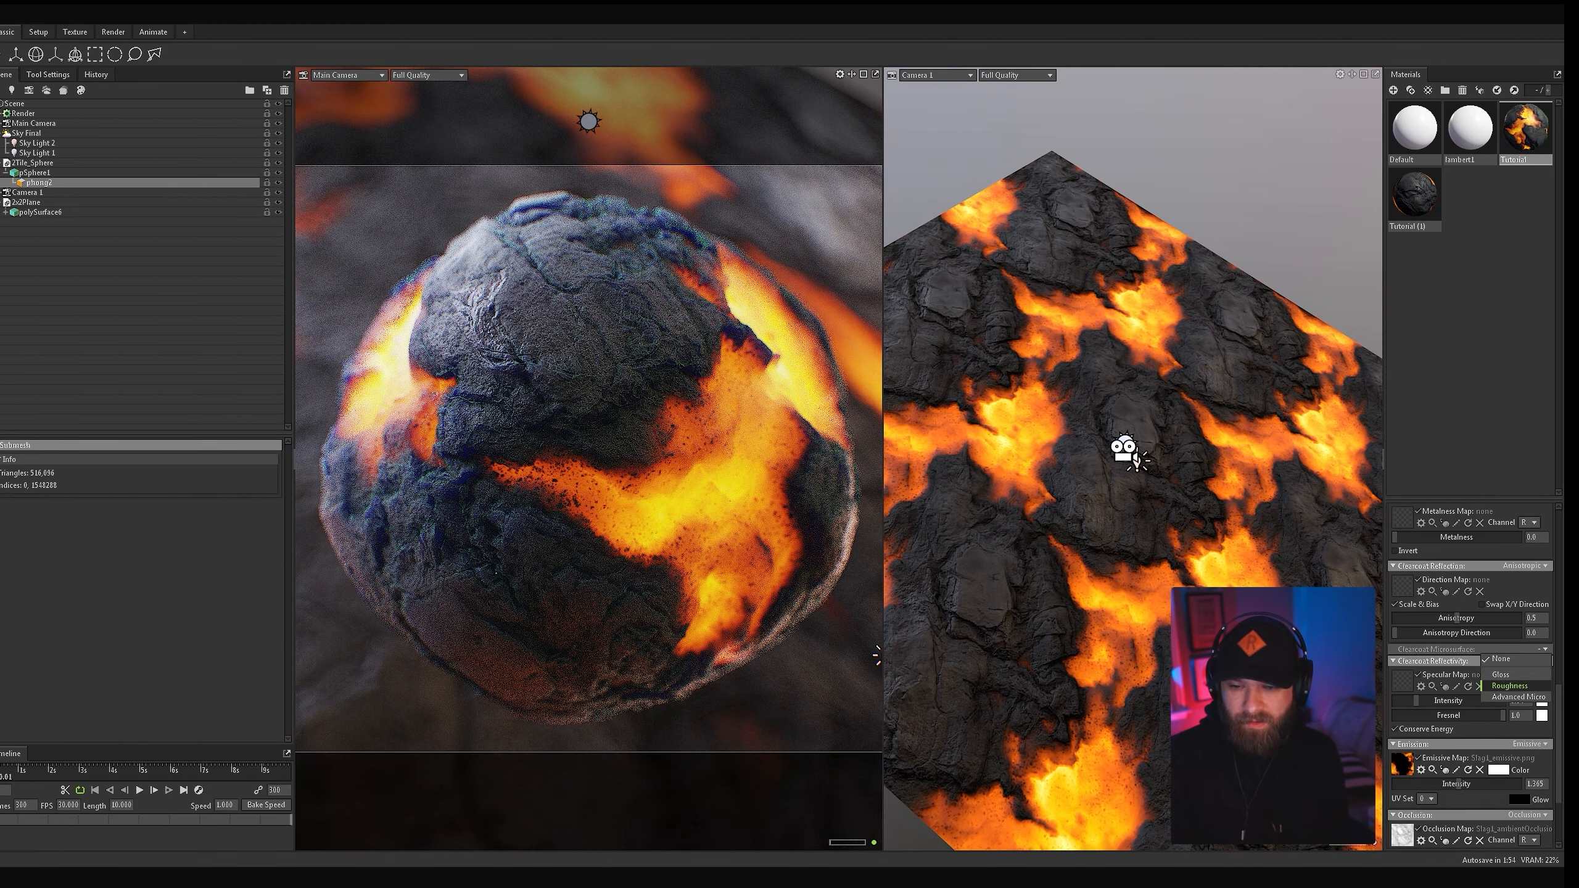
pyautogui.click(1510, 685)
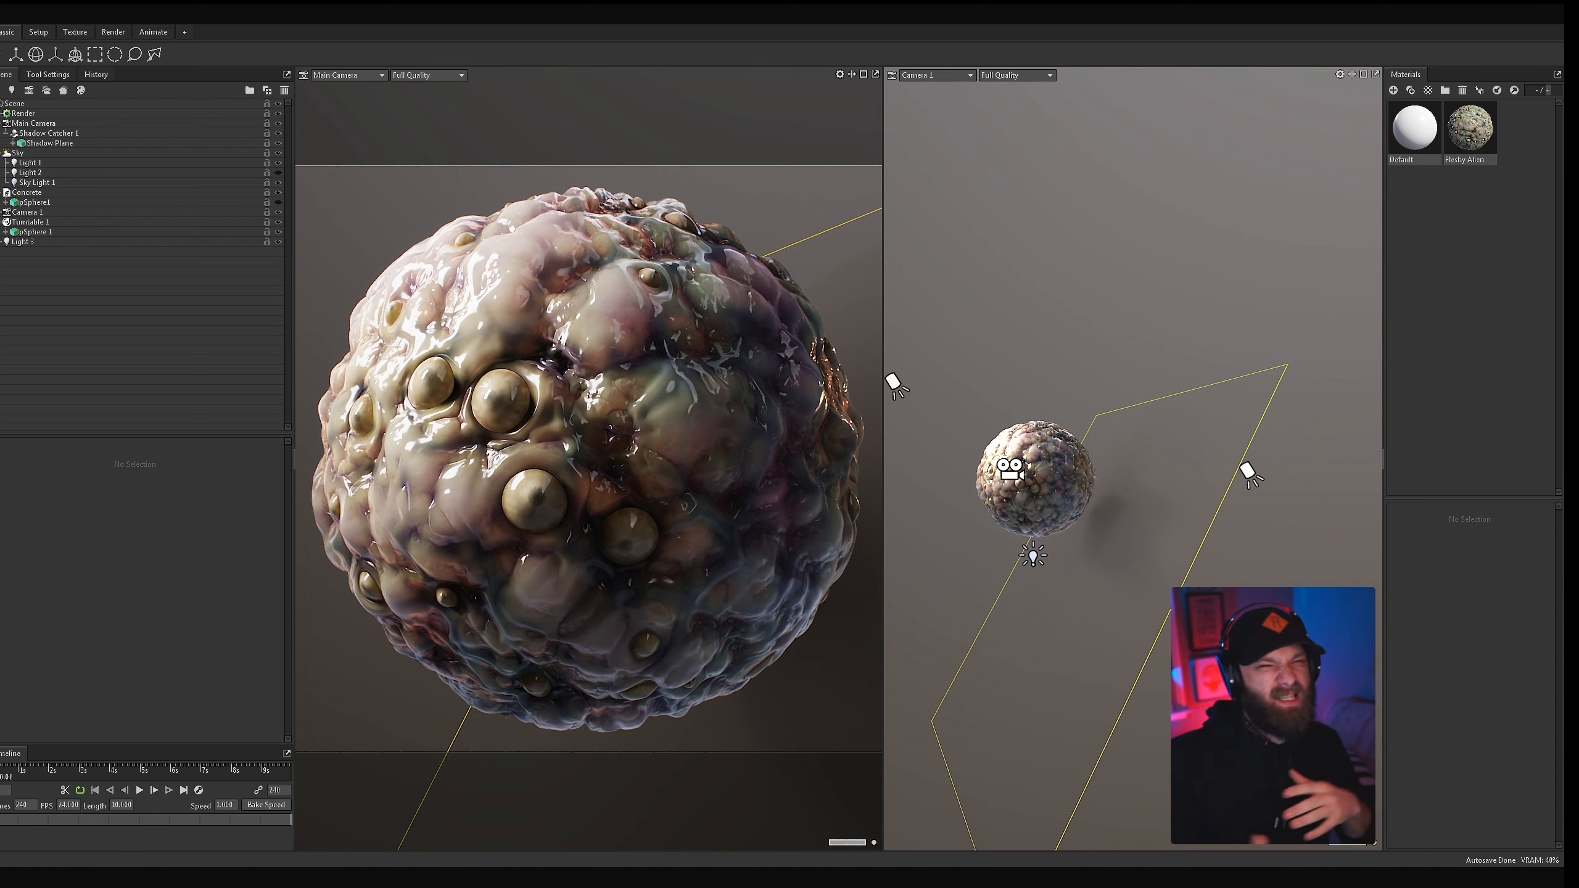
# Step: In the Fleshy Alien scene, raise the Fleshy Alien material's base microsurface roughness to 1.0
pyautogui.click(1470, 128)
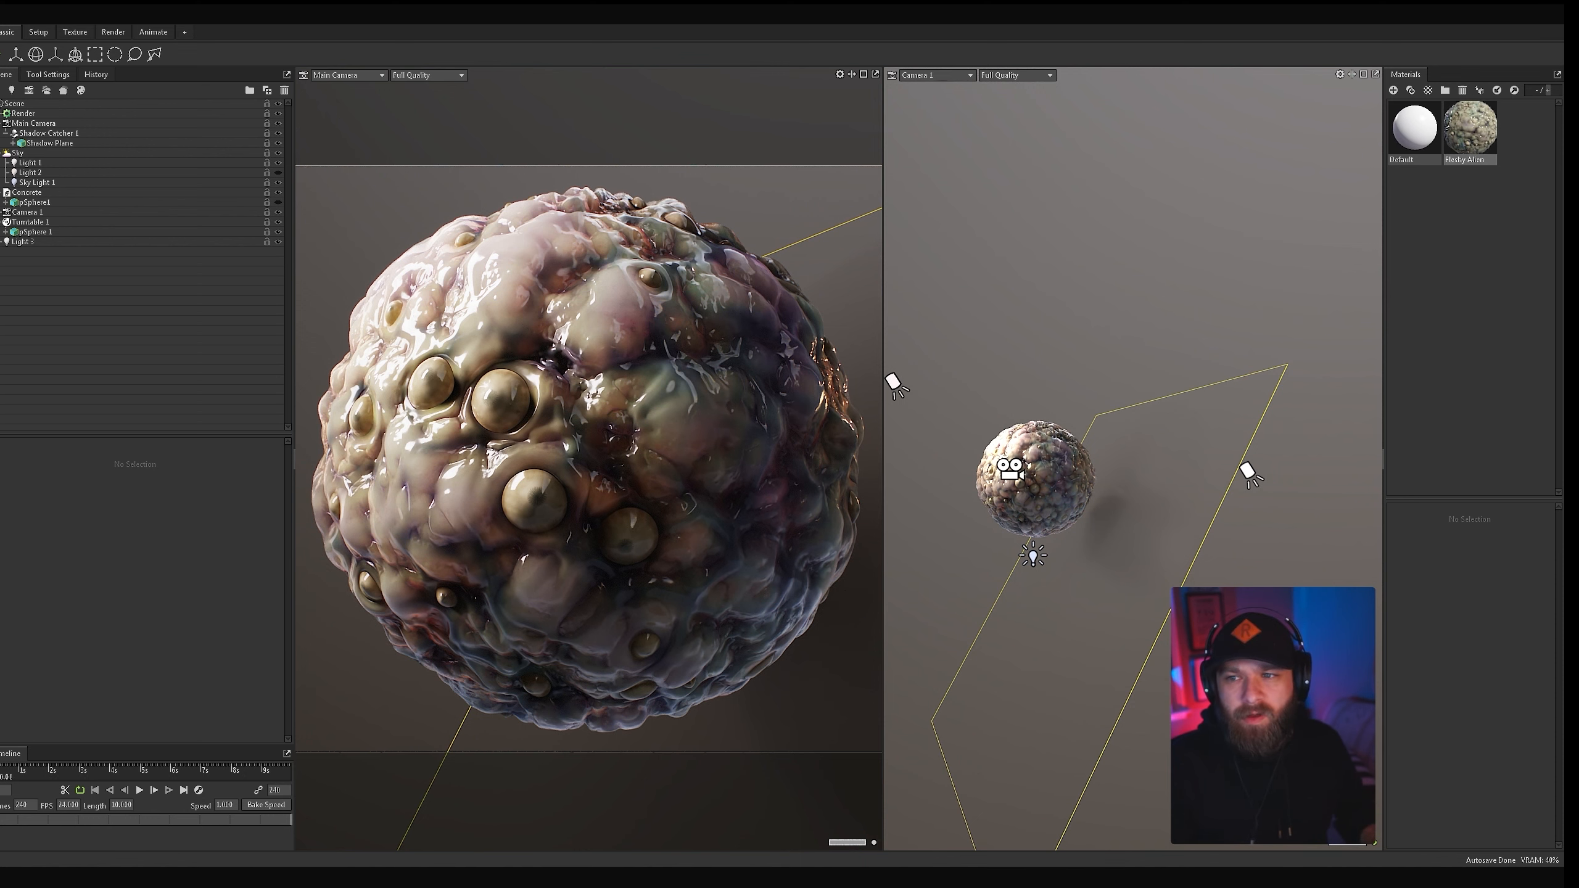
pyautogui.scroll(-3, 1470, 678)
pyautogui.scroll(2, 1471, 678)
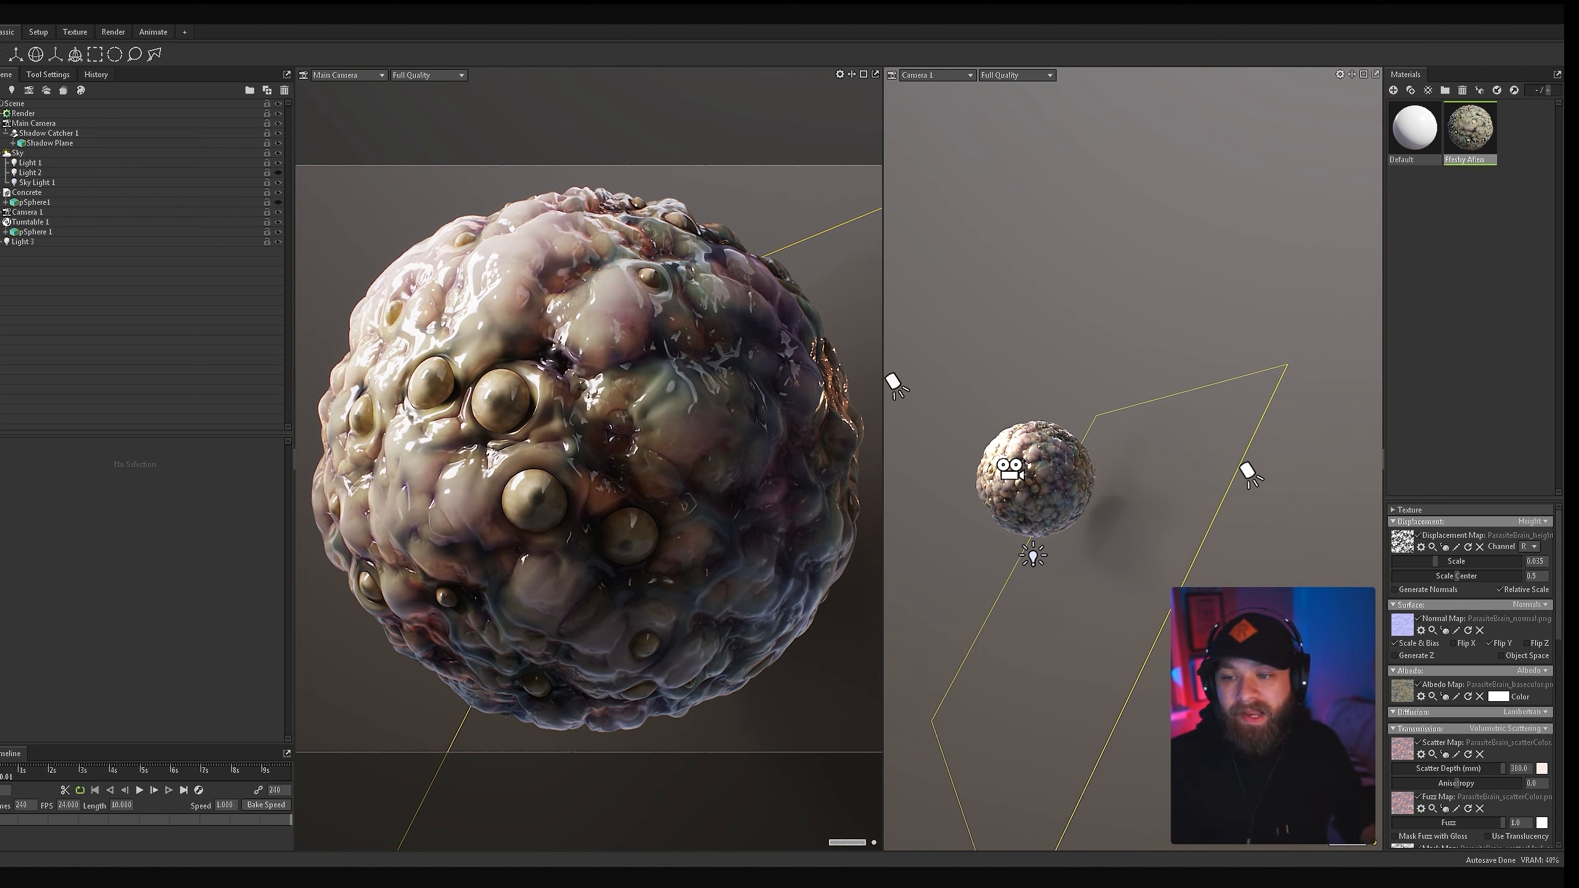
pyautogui.scroll(-4, 1471, 678)
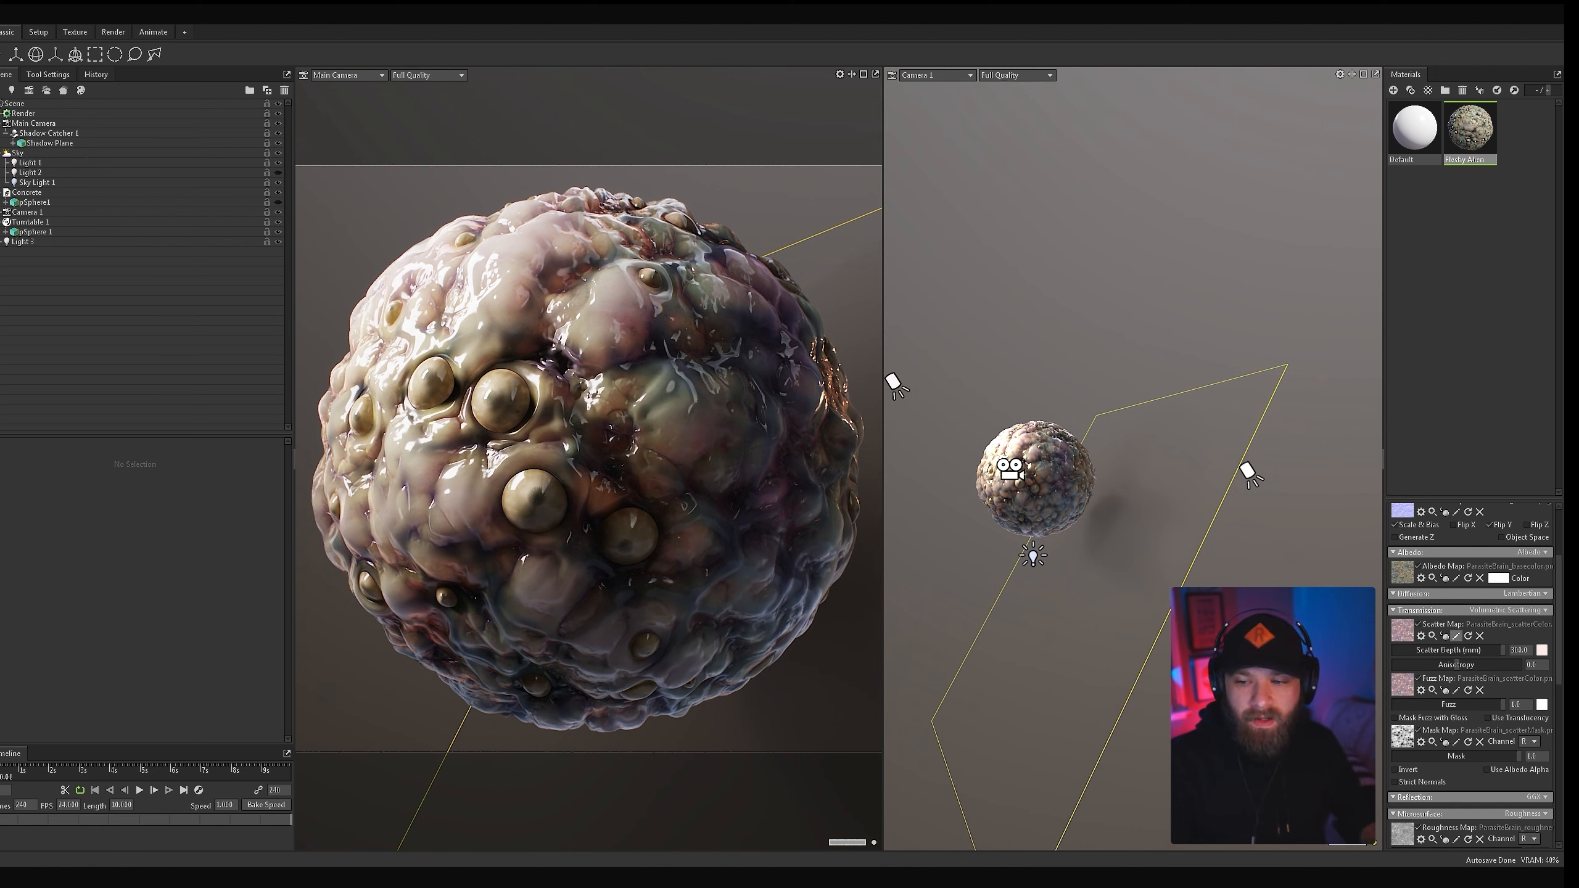
pyautogui.scroll(-6, 1471, 678)
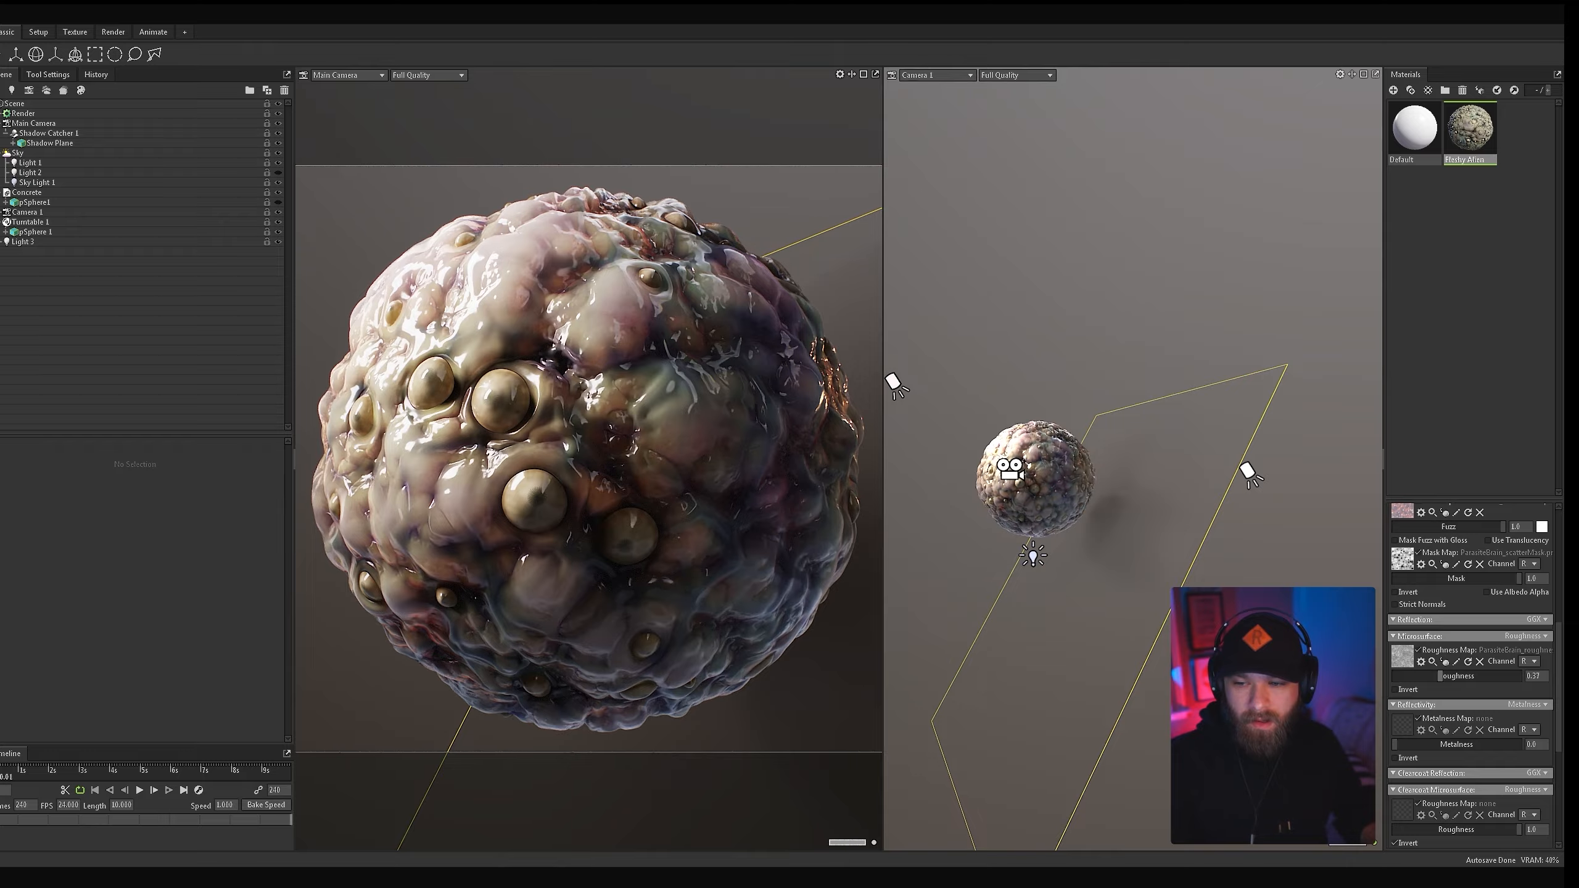
pyautogui.moveTo(1441, 676); pyautogui.dragTo(1521, 676)
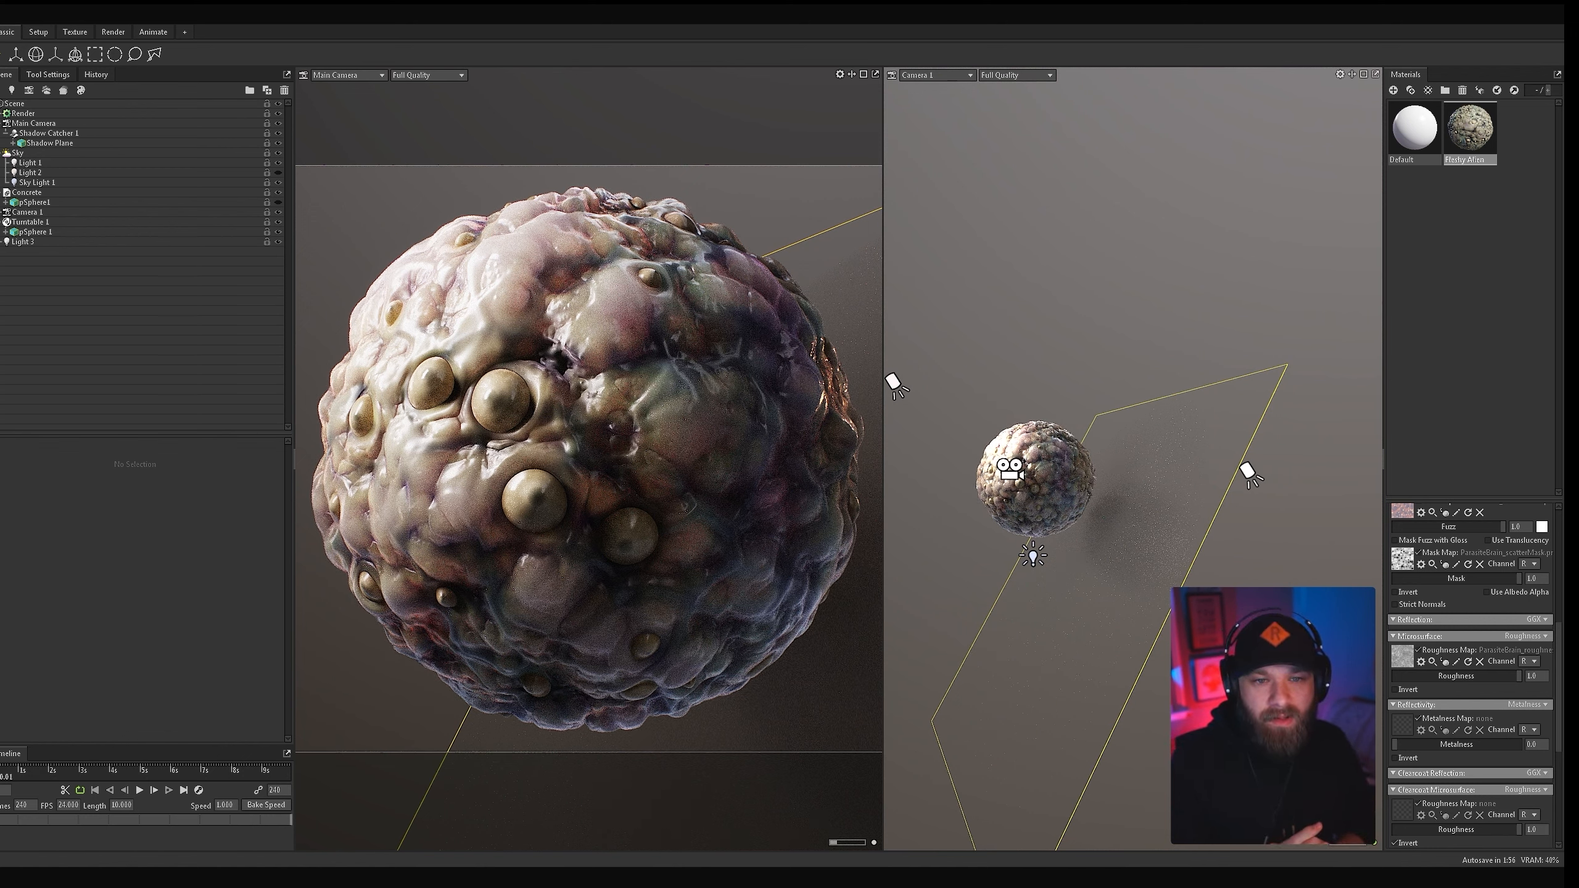
# Step: Lower the Fleshy Alien material's clearcoat microsurface roughness to 0.0
pyautogui.scroll(-3, 1523, 825)
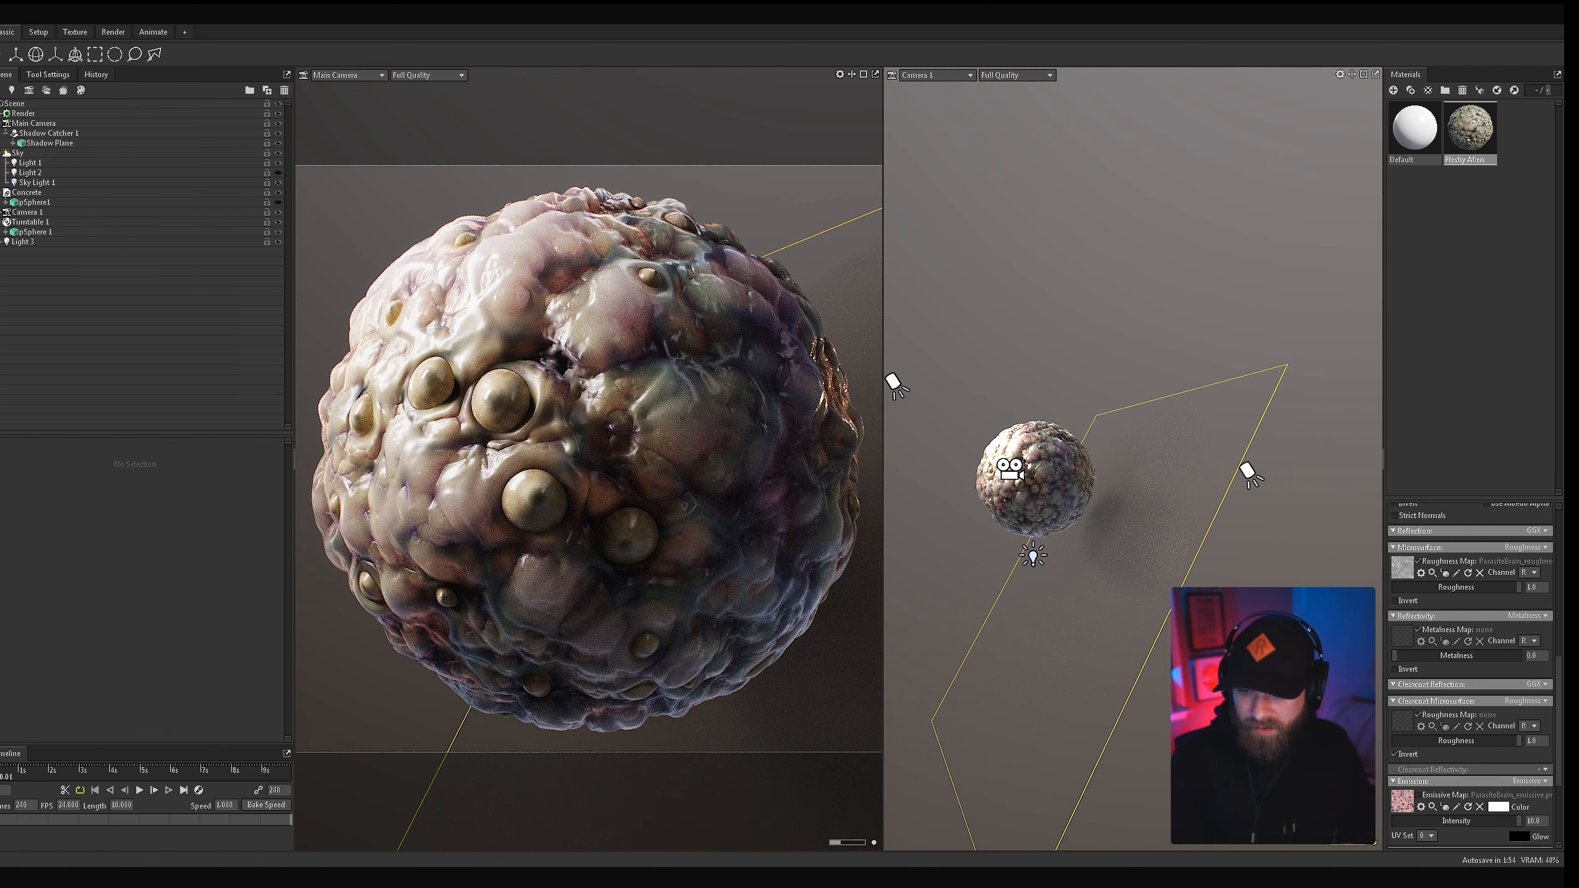
pyautogui.moveTo(1519, 741); pyautogui.dragTo(1394, 741)
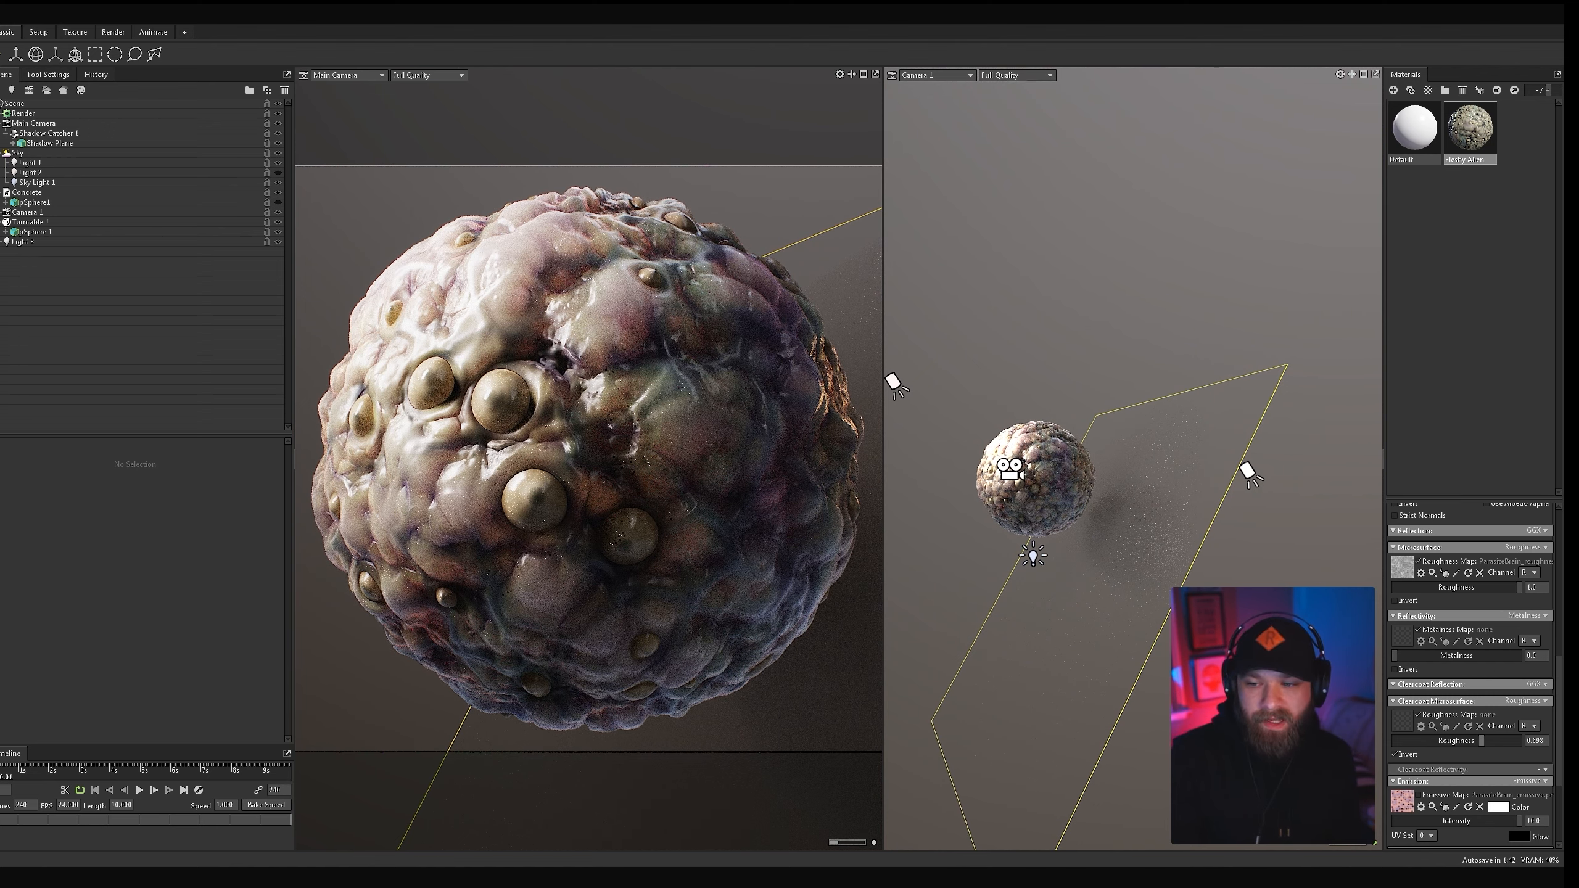
pyautogui.moveTo(1482, 741); pyautogui.dragTo(1395, 741)
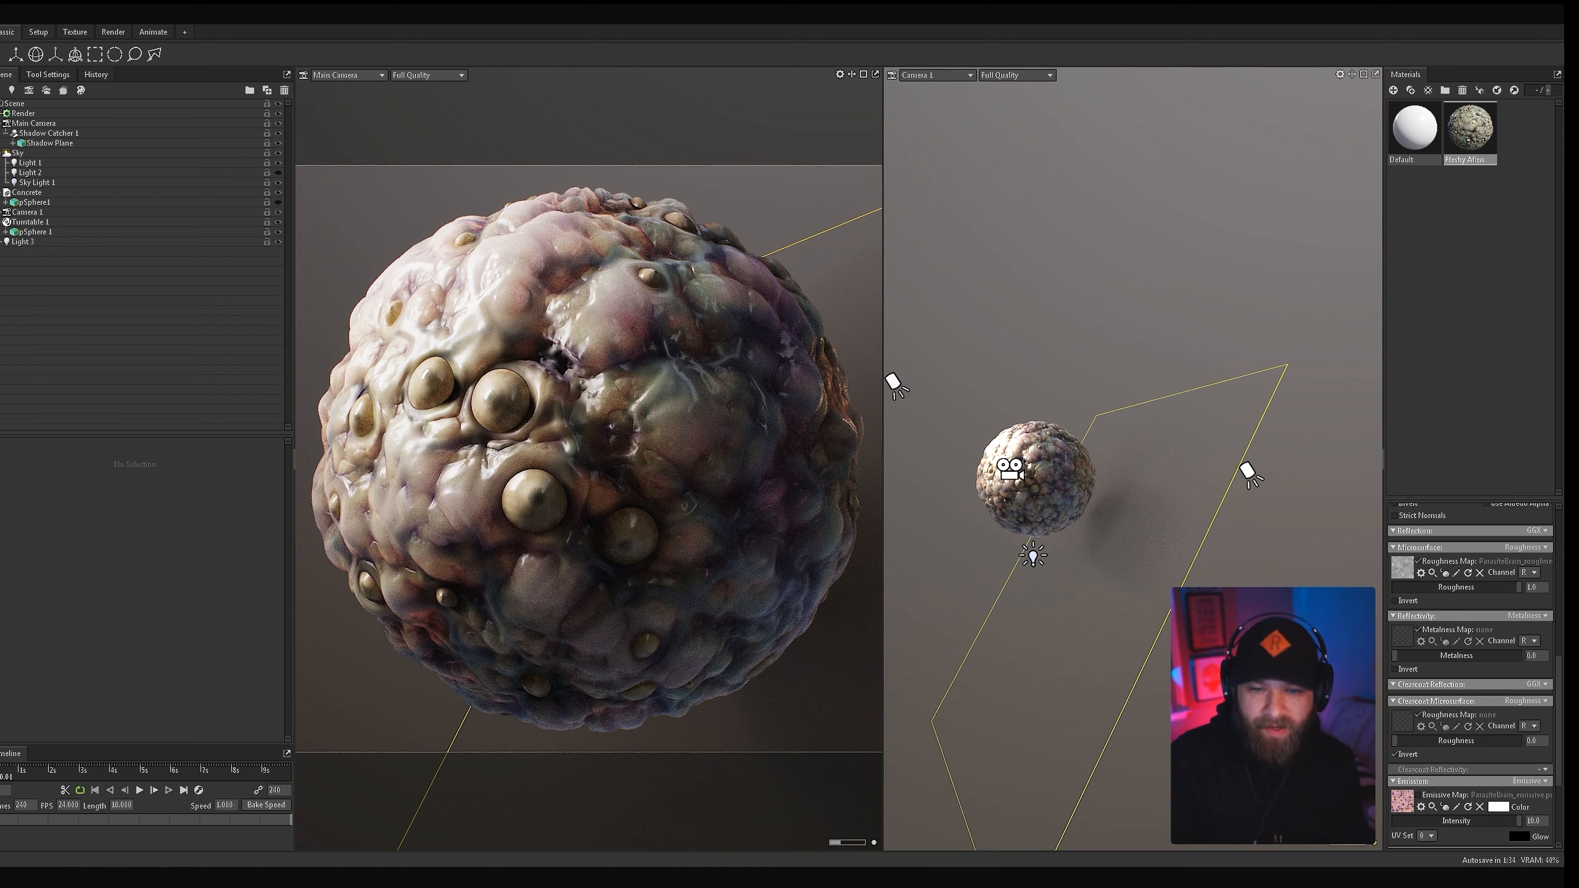
pyautogui.scroll(-1, 1456, 672)
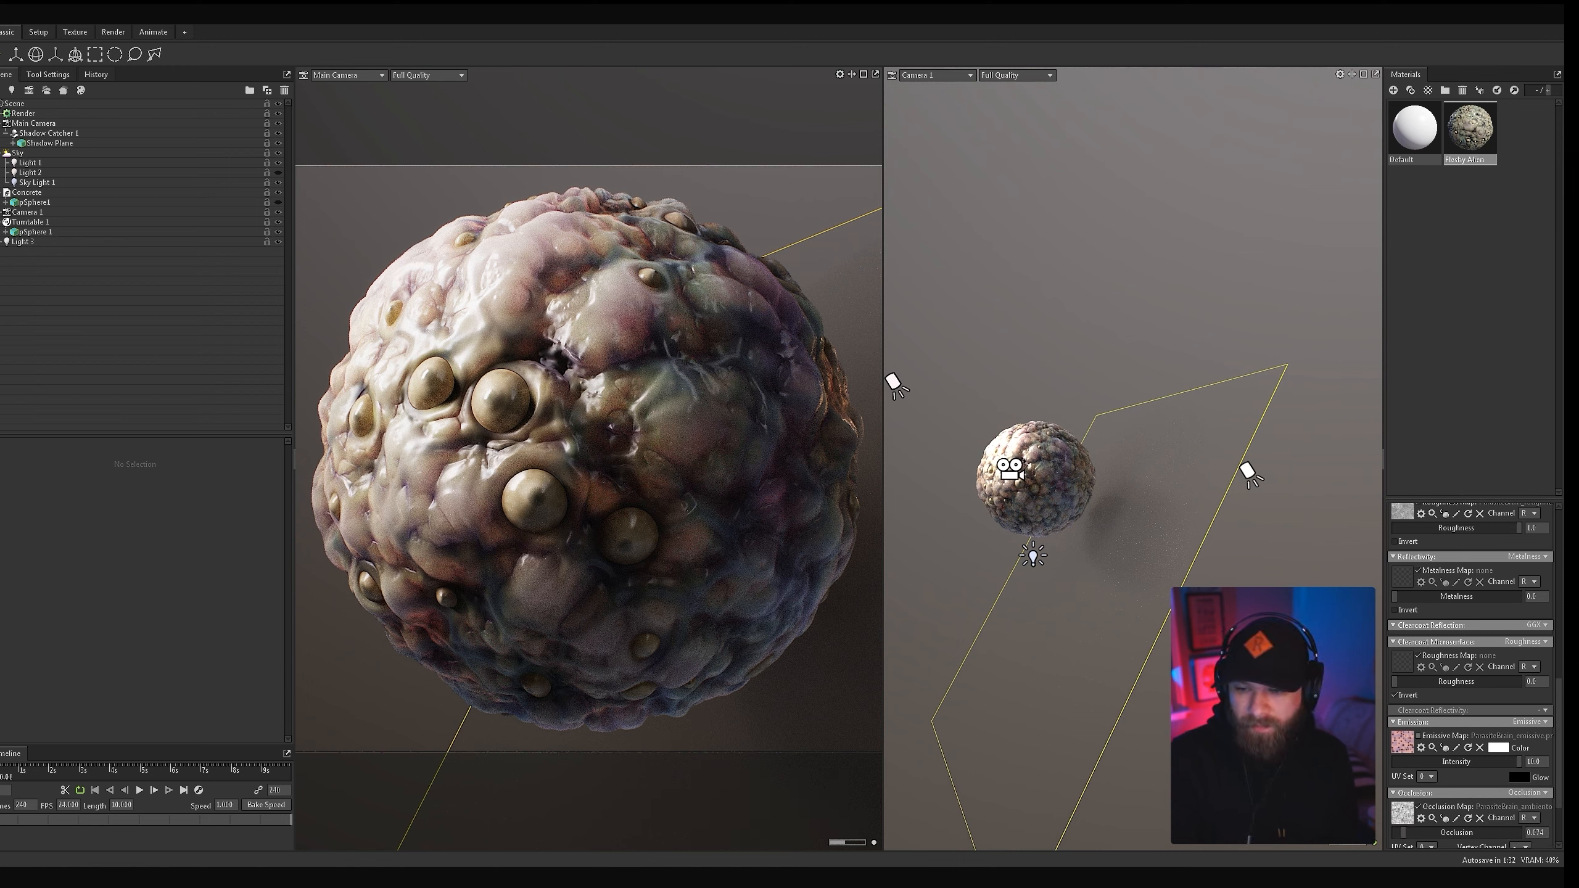
# Step: Move the timeline to 0:03.19 to show another side of the sphere, and reselect the Fleshy Alien material
pyautogui.scroll(2, 1467, 651)
pyautogui.scroll(5, 1468, 720)
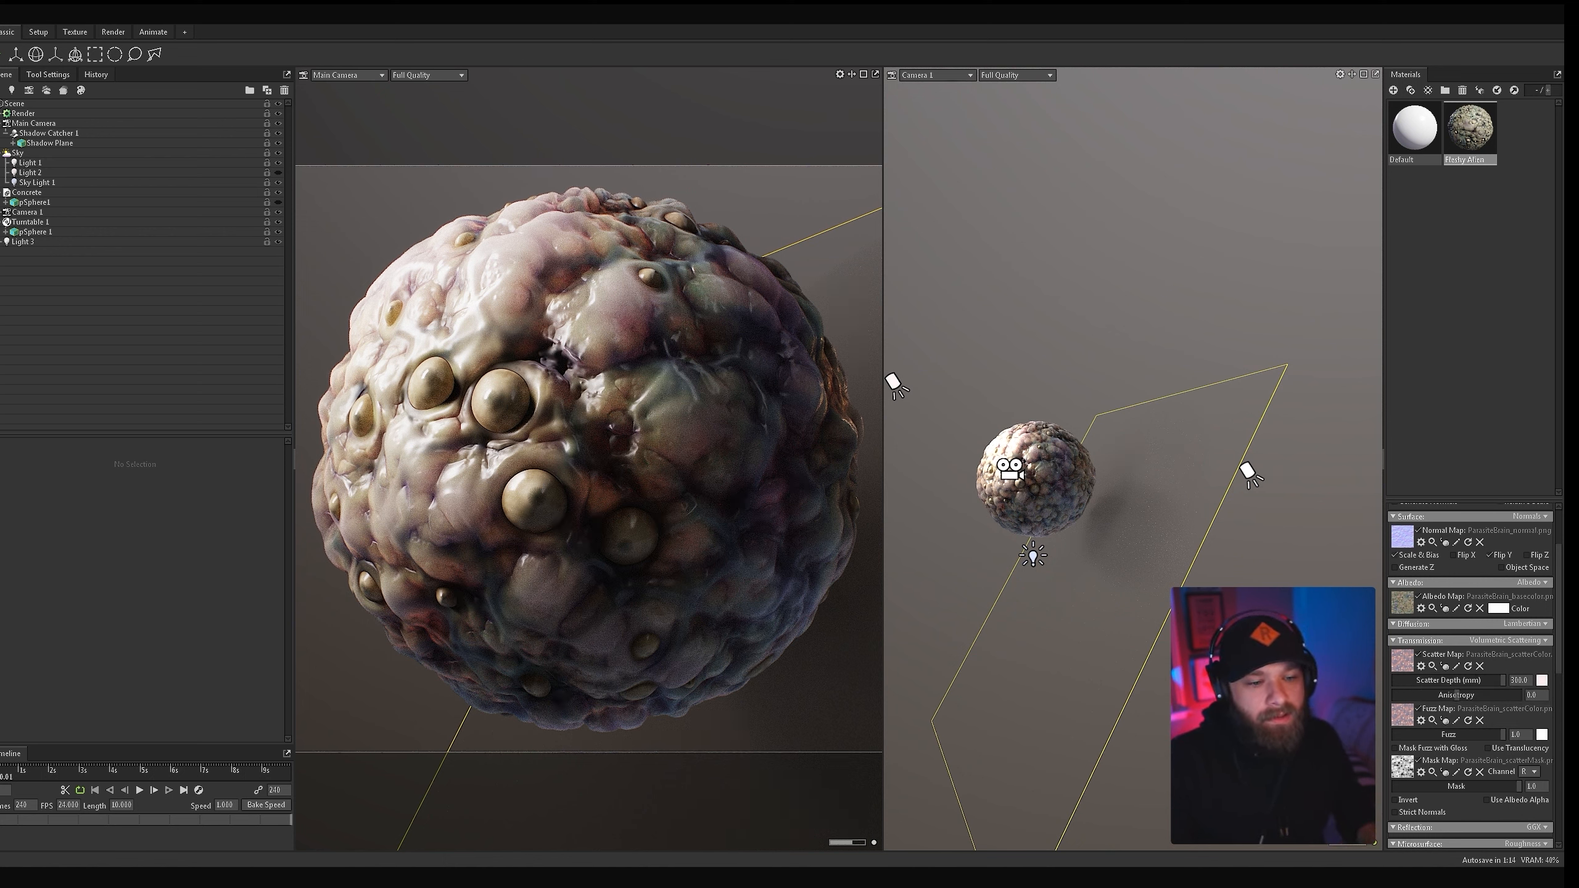
pyautogui.click(19, 771)
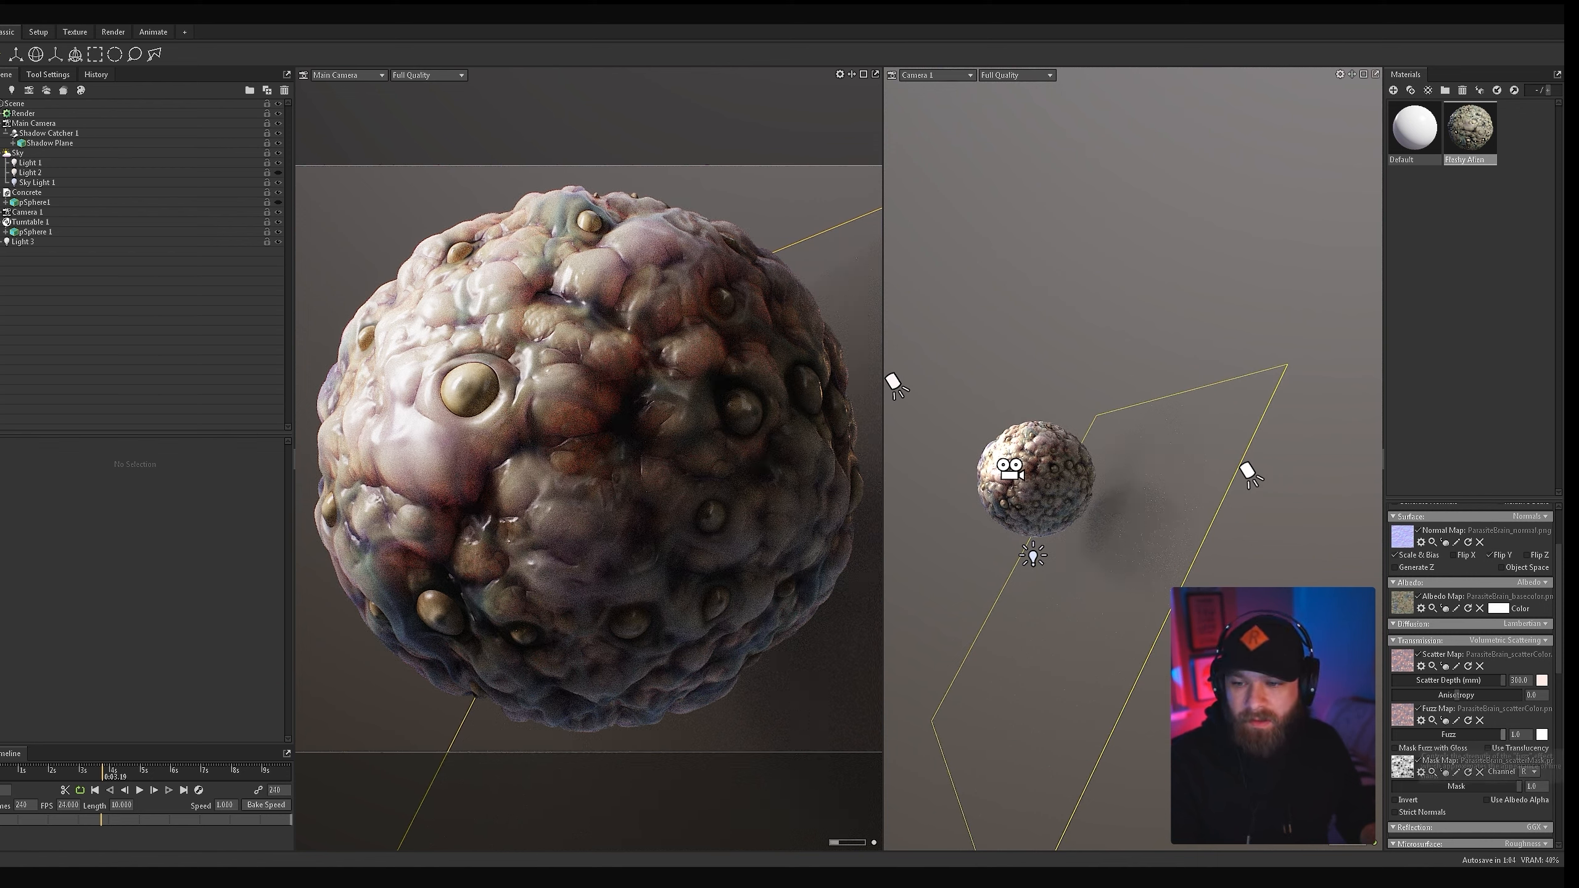
pyautogui.click(1470, 329)
pyautogui.click(1470, 128)
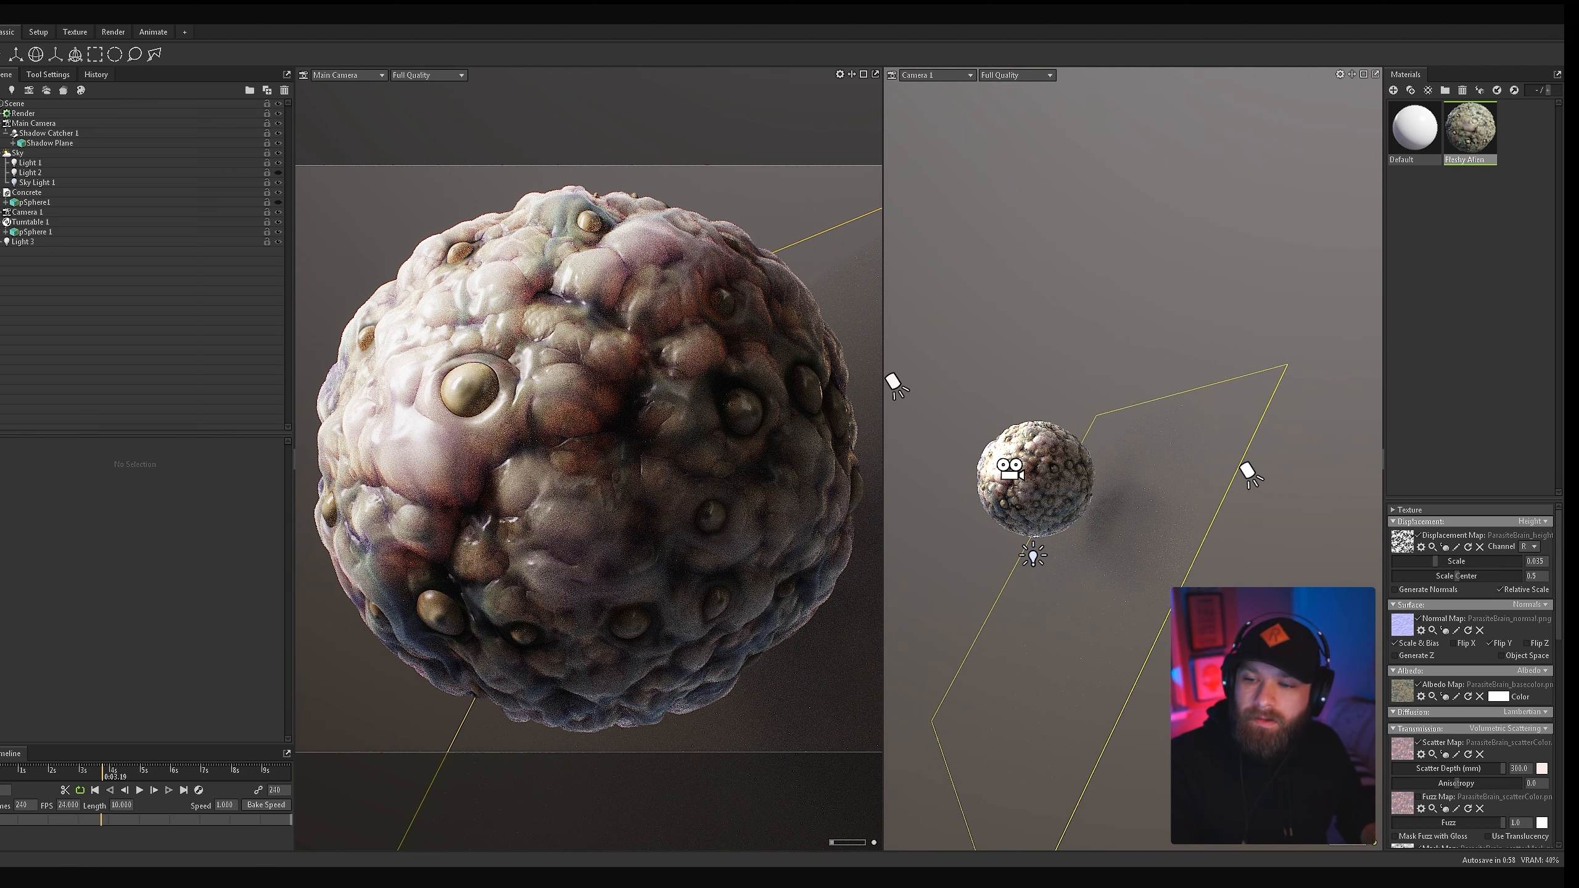
pyautogui.scroll(-2, 1470, 678)
pyautogui.scroll(-1, 1471, 678)
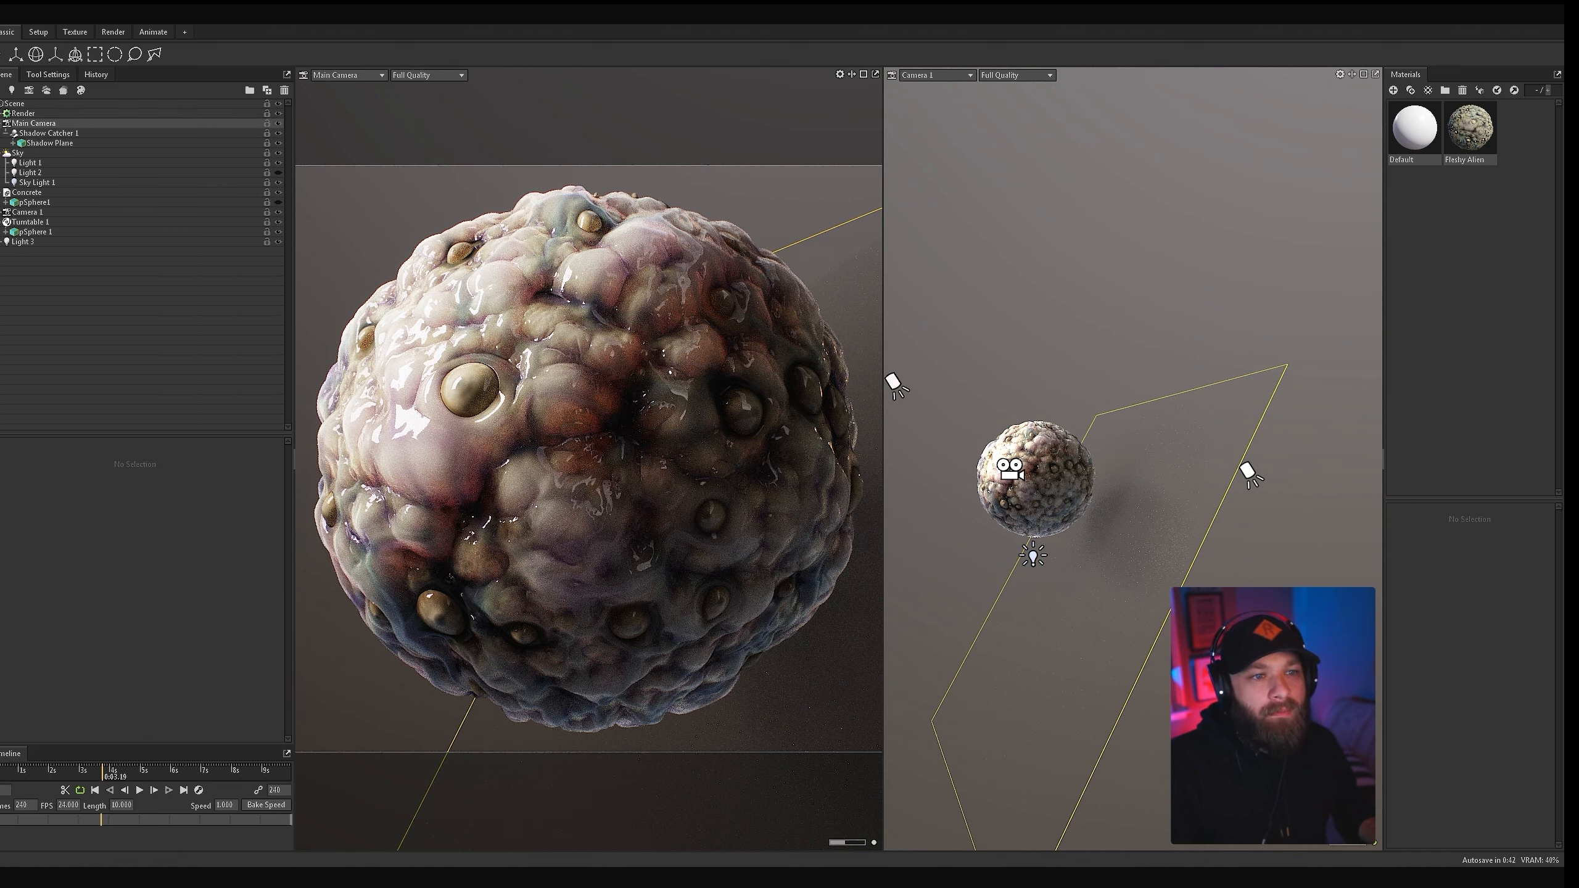
# Step: Test the width of Light 1's rectangular area shape, widening it to over 300 and shrinking it to below 10
pyautogui.click(37, 162)
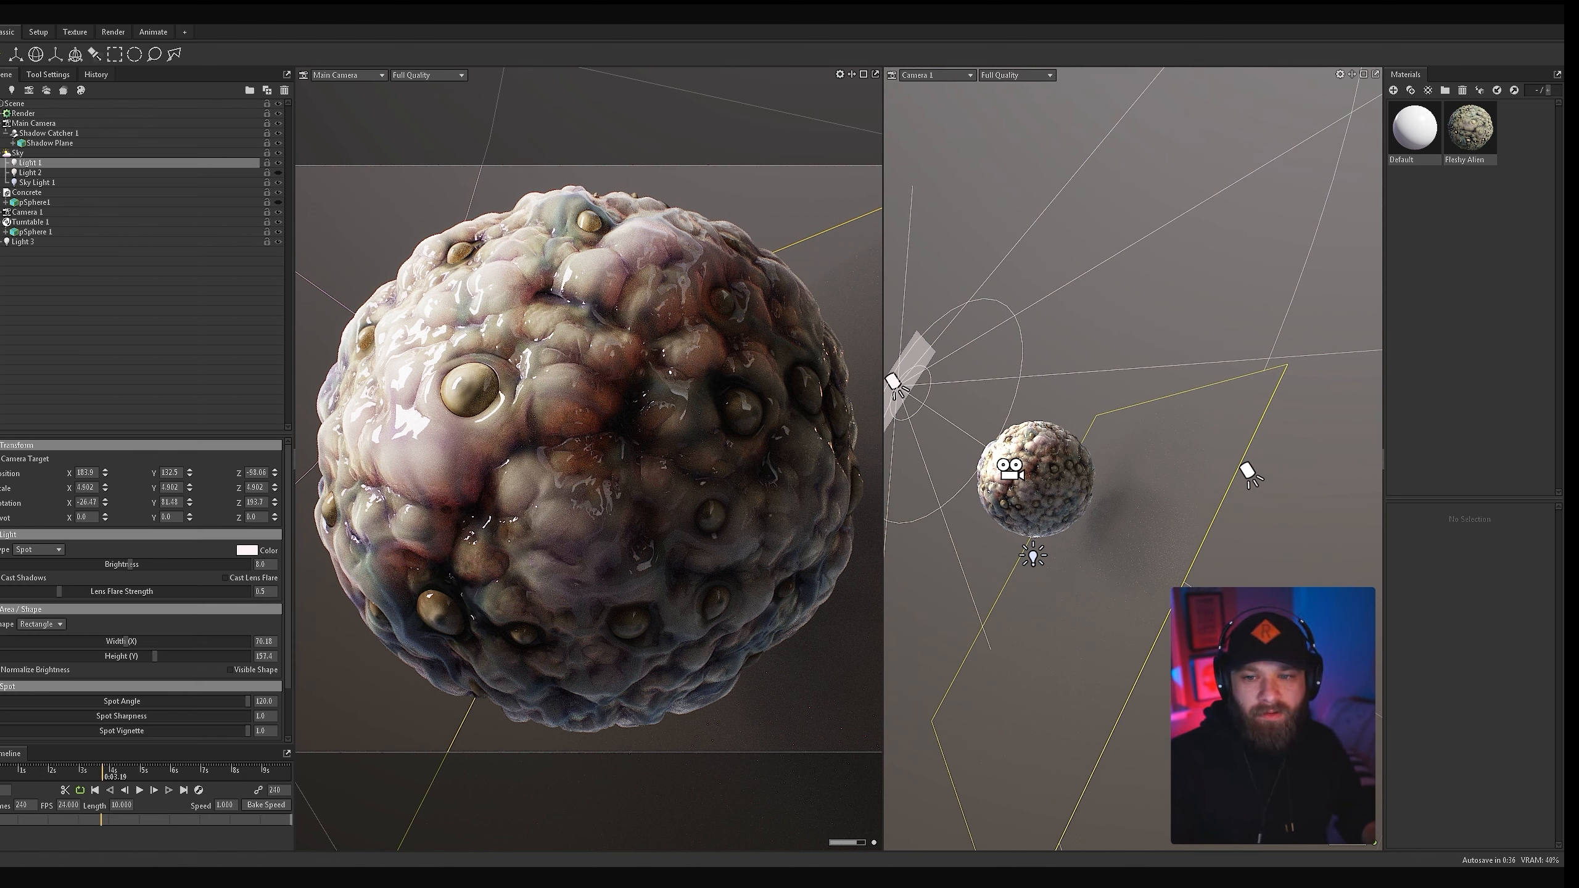
pyautogui.moveTo(126, 641); pyautogui.dragTo(176, 641)
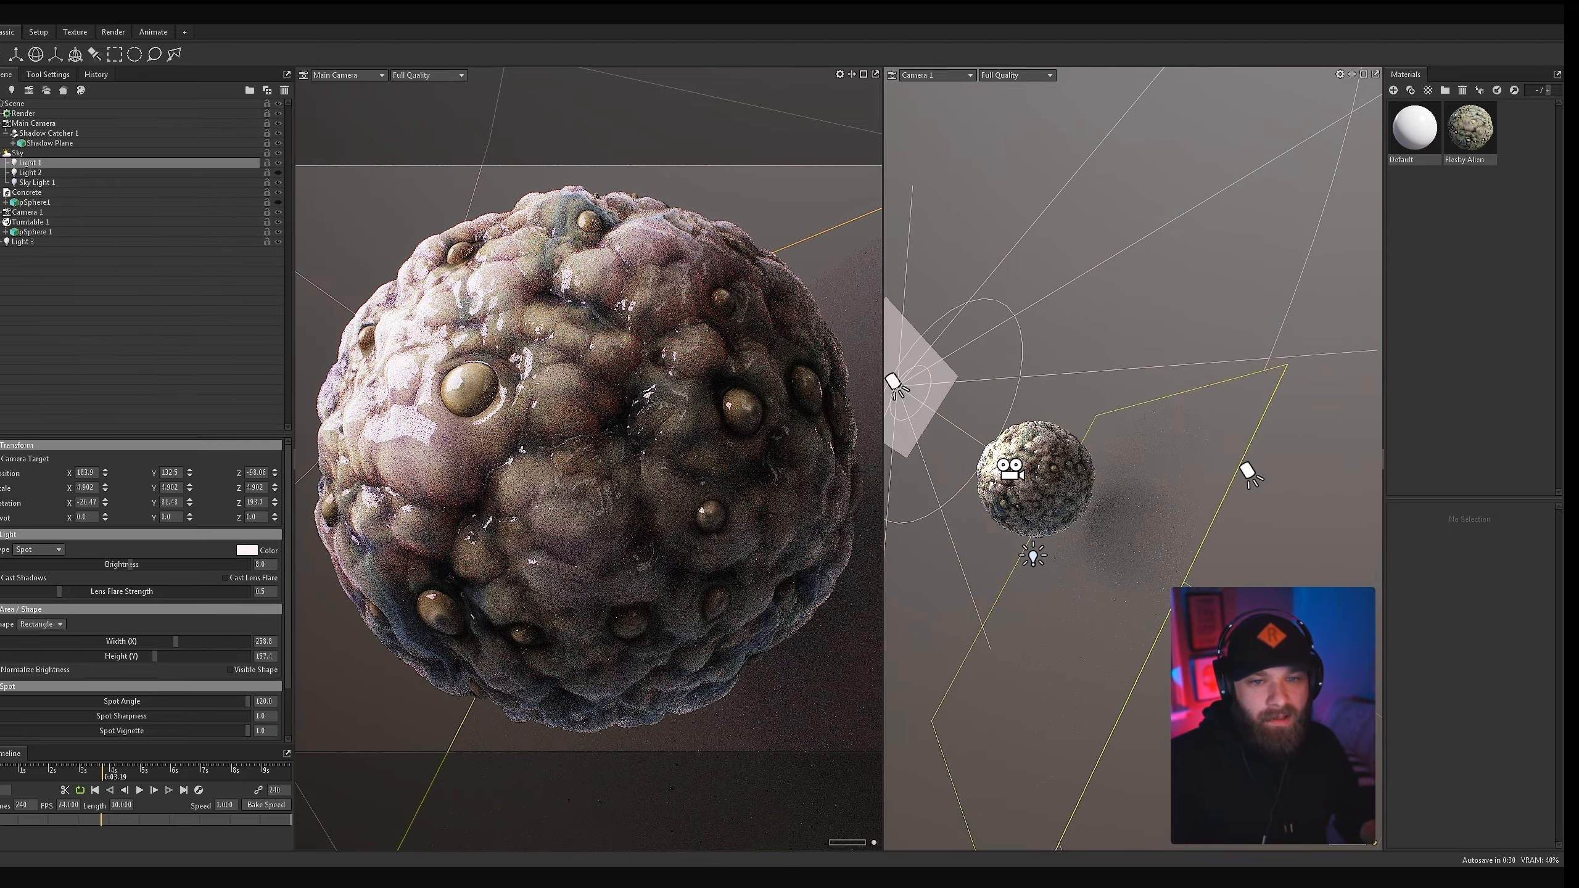
pyautogui.moveTo(176, 641); pyautogui.dragTo(201, 641)
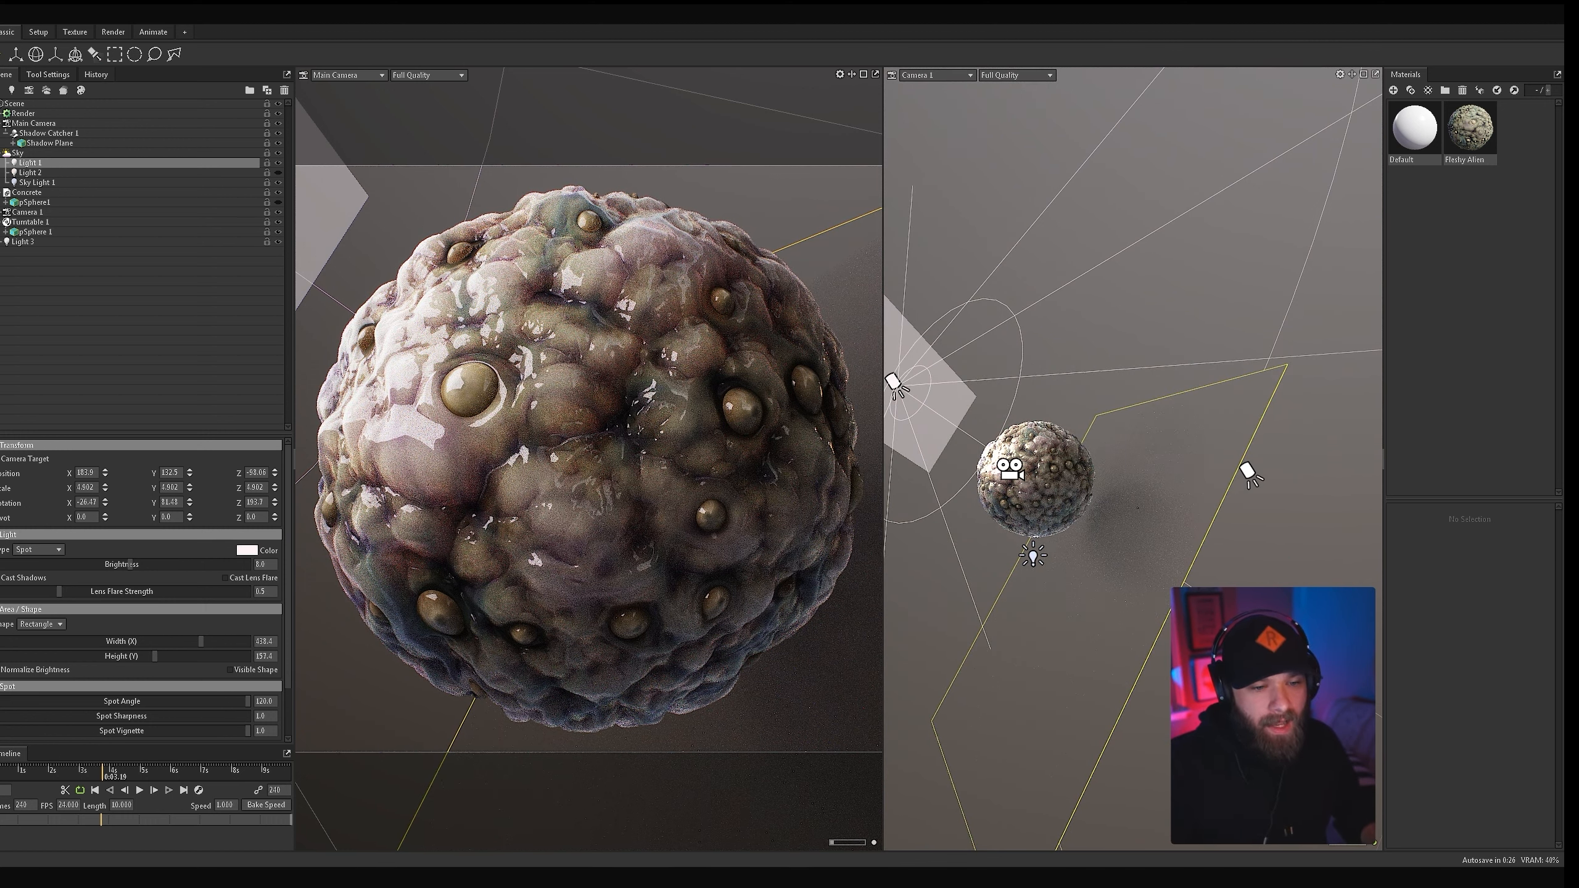
pyautogui.moveTo(202, 641); pyautogui.dragTo(84, 641)
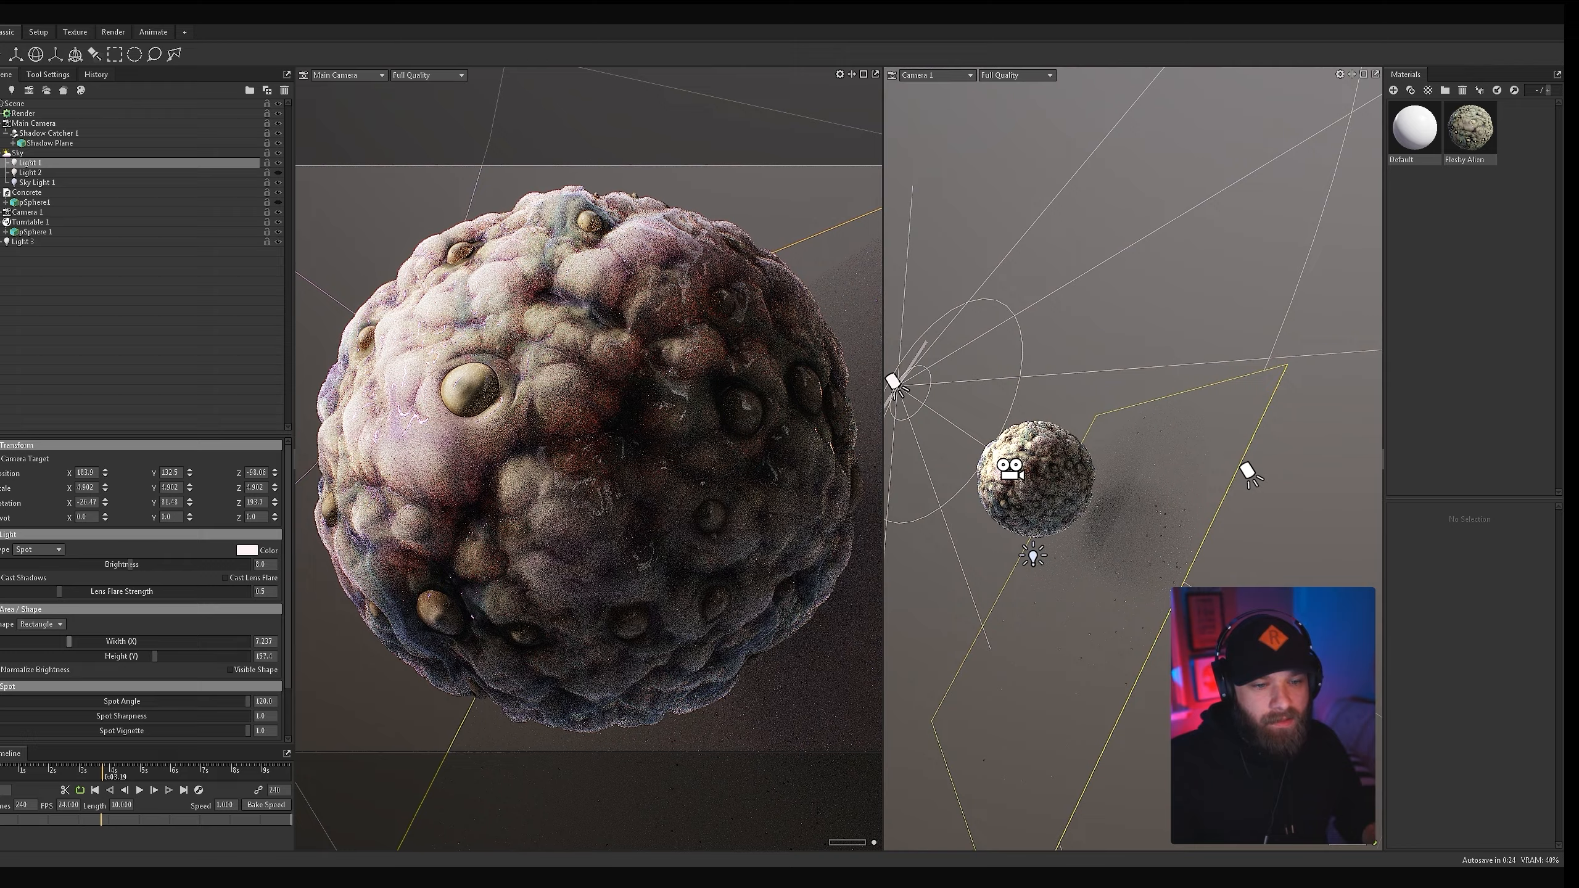
pyautogui.moveTo(85, 641)
pyautogui.mouseDown()
pyautogui.moveTo(129, 641)
pyautogui.moveTo(67, 656)
pyautogui.mouseUp()
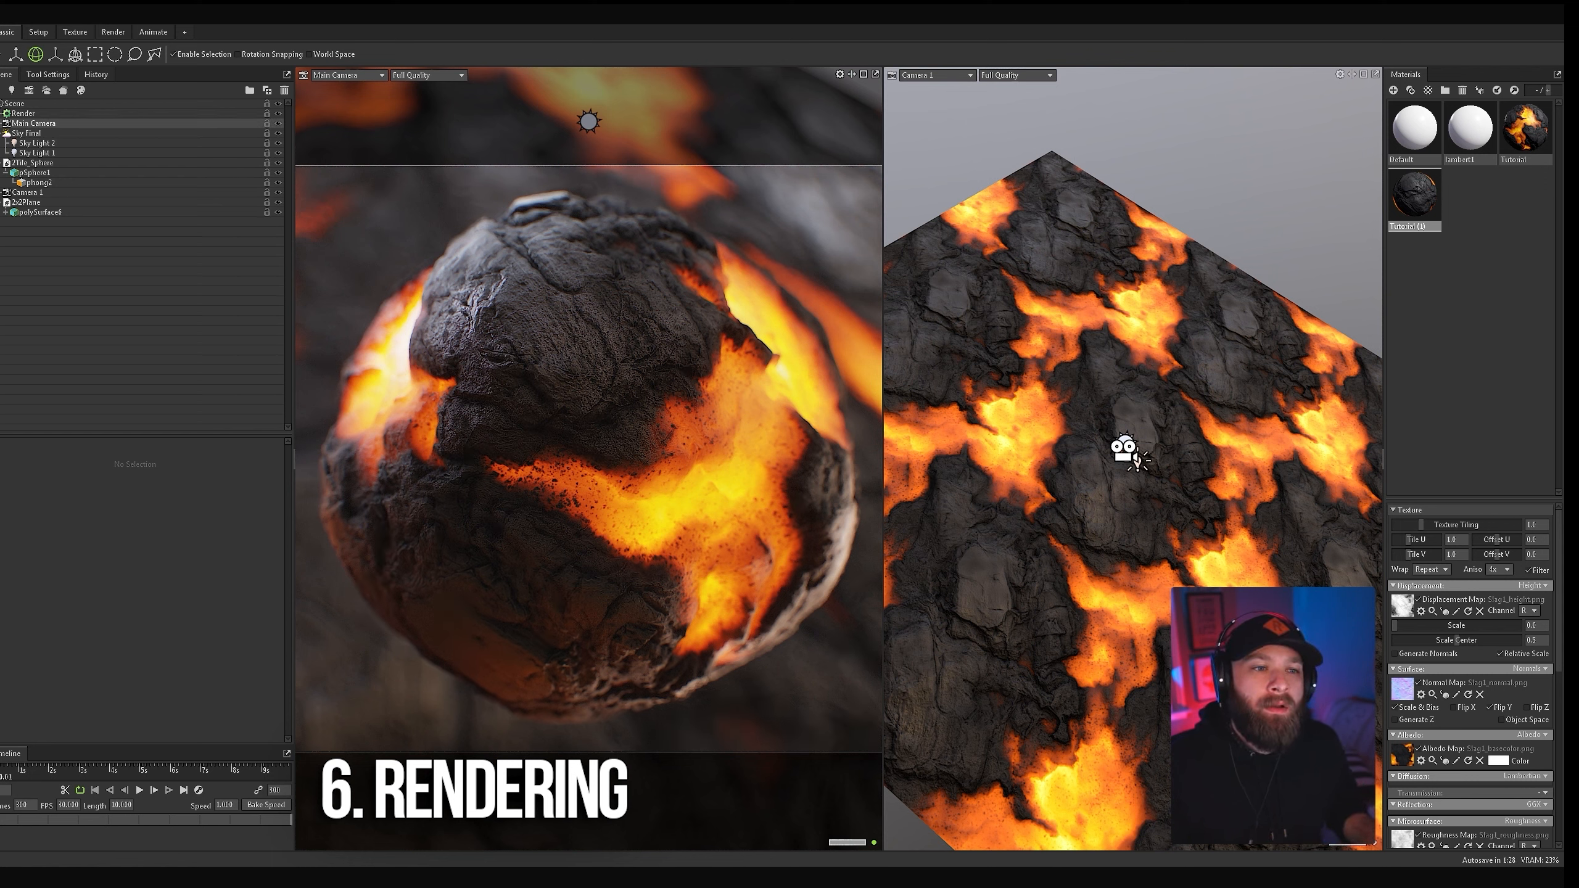
# Step: In the lava scene's Render object, reduce the diffuse intensity and reflection intensity to 0
pyautogui.click(23, 113)
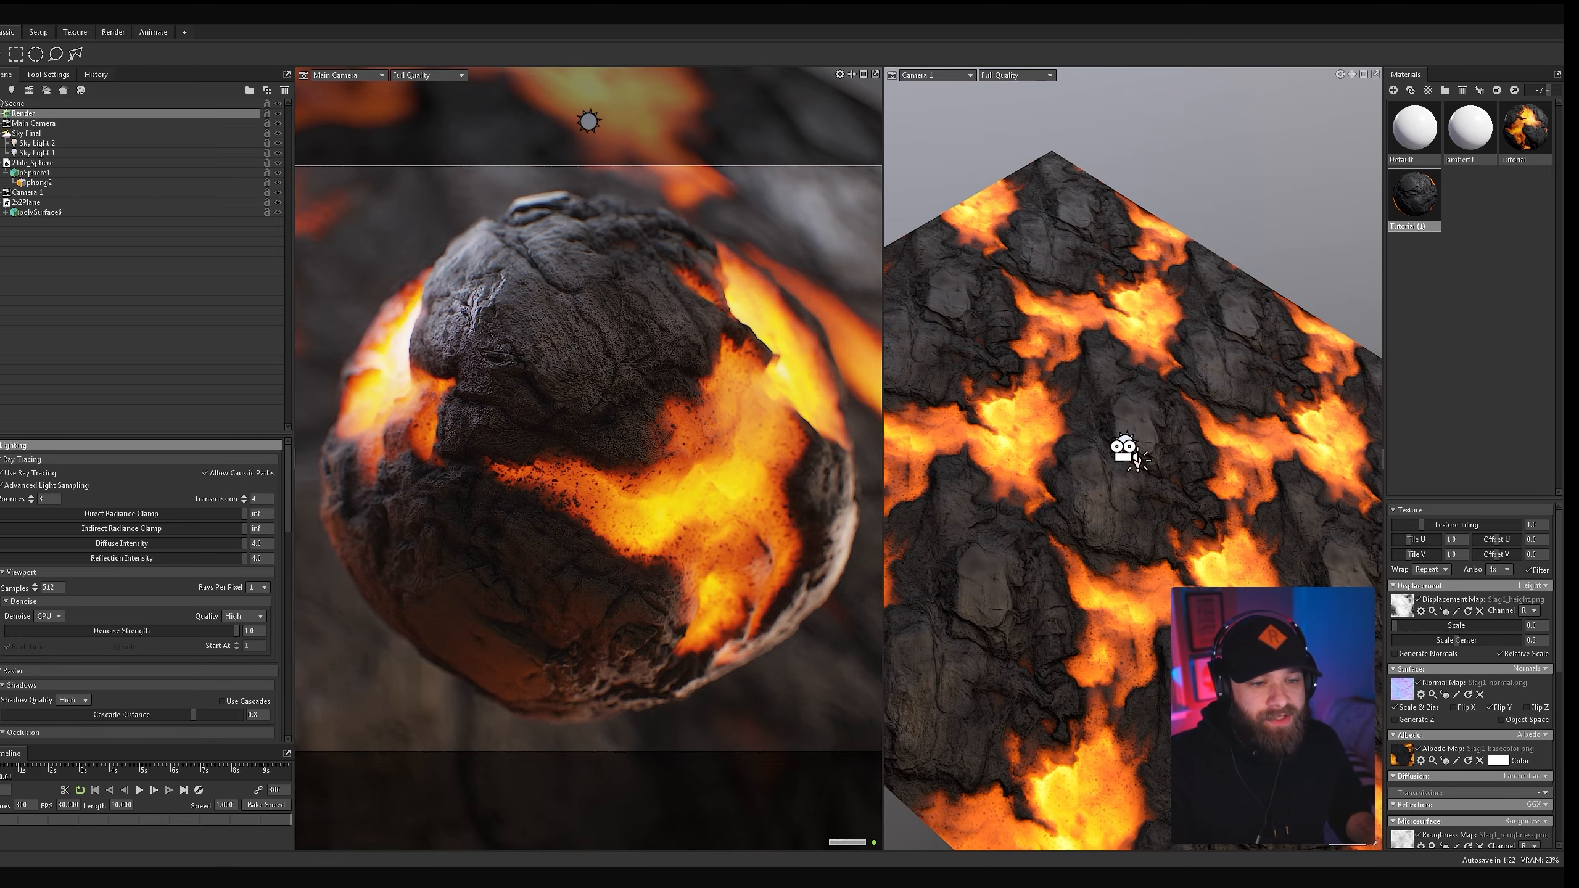
pyautogui.click(140, 516)
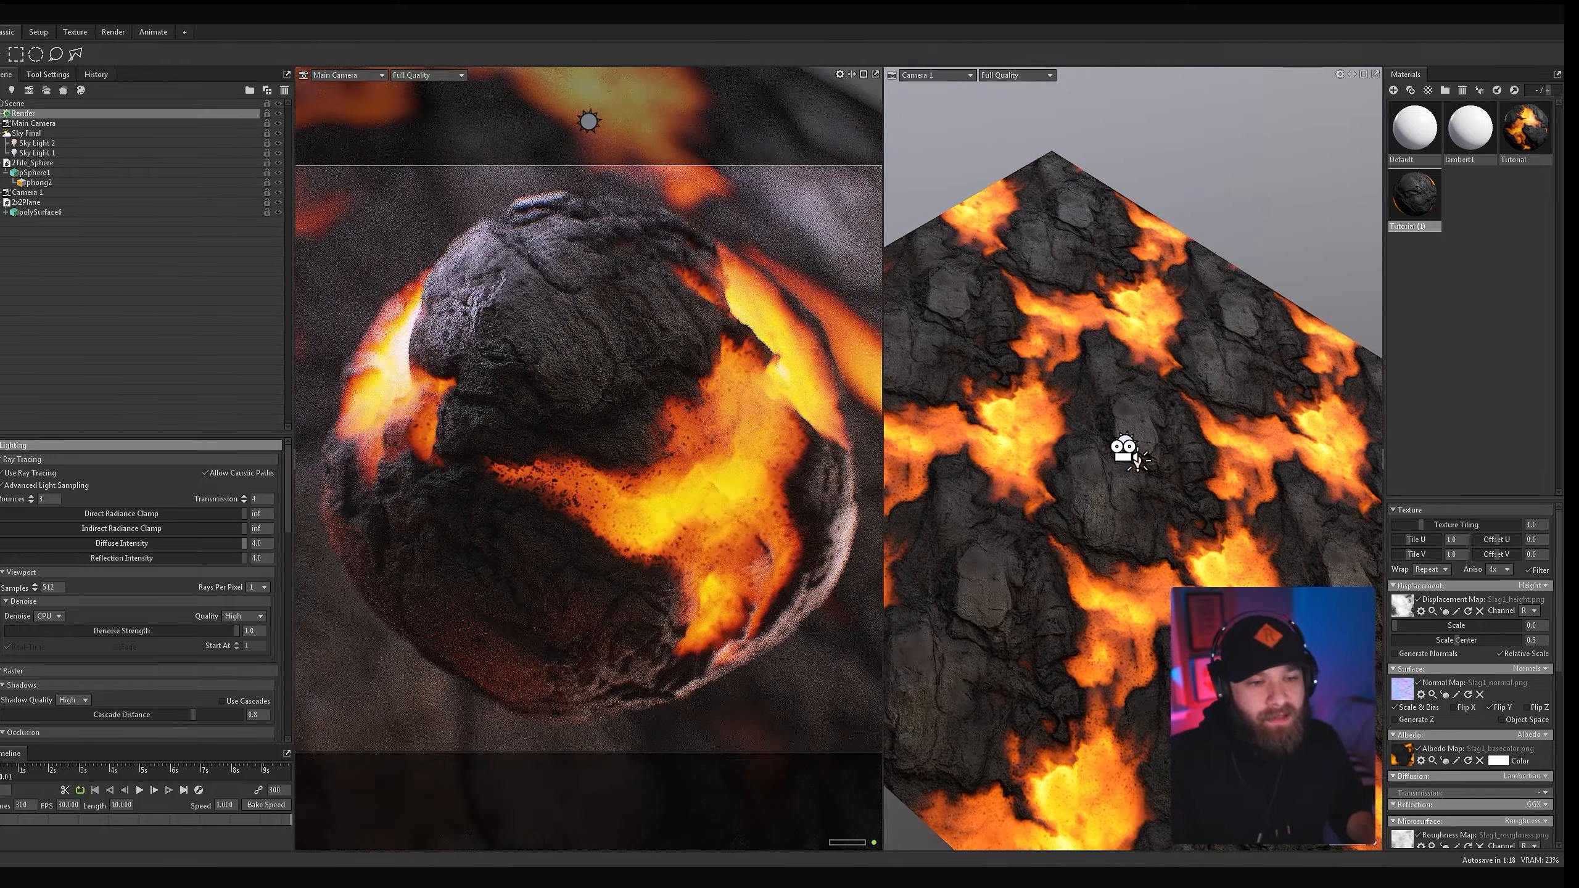
pyautogui.moveTo(243, 544); pyautogui.dragTo(1, 544)
pyautogui.moveTo(244, 559); pyautogui.dragTo(2, 559)
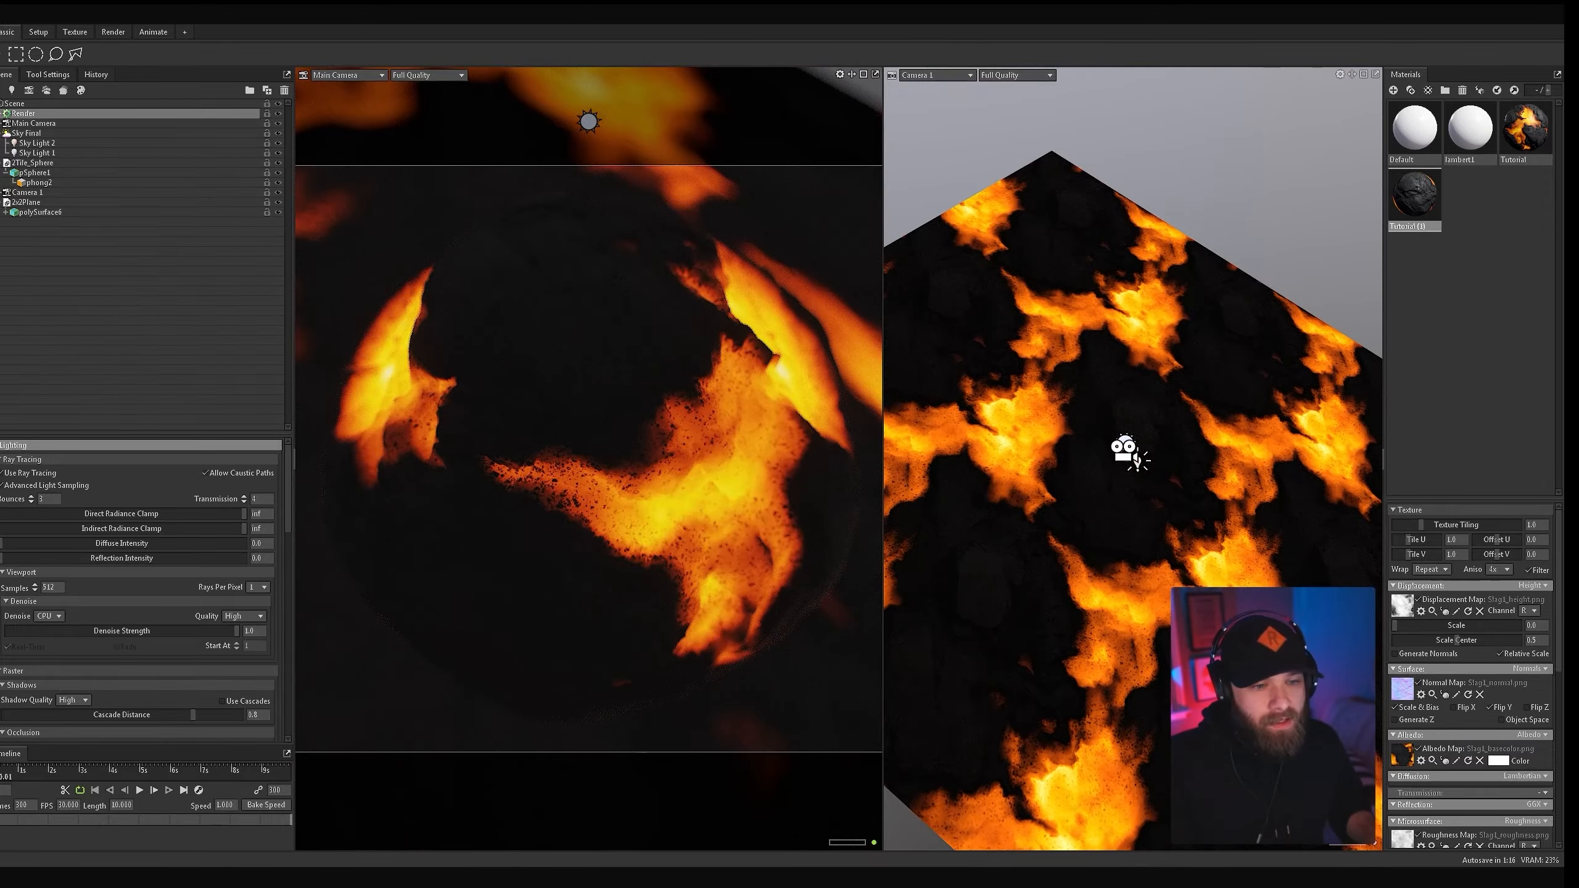
# Step: Undo the reflection intensity change, try an intermediate reflection intensity and restore it to the maximum
pyautogui.hotkey('ctrl', 'z')
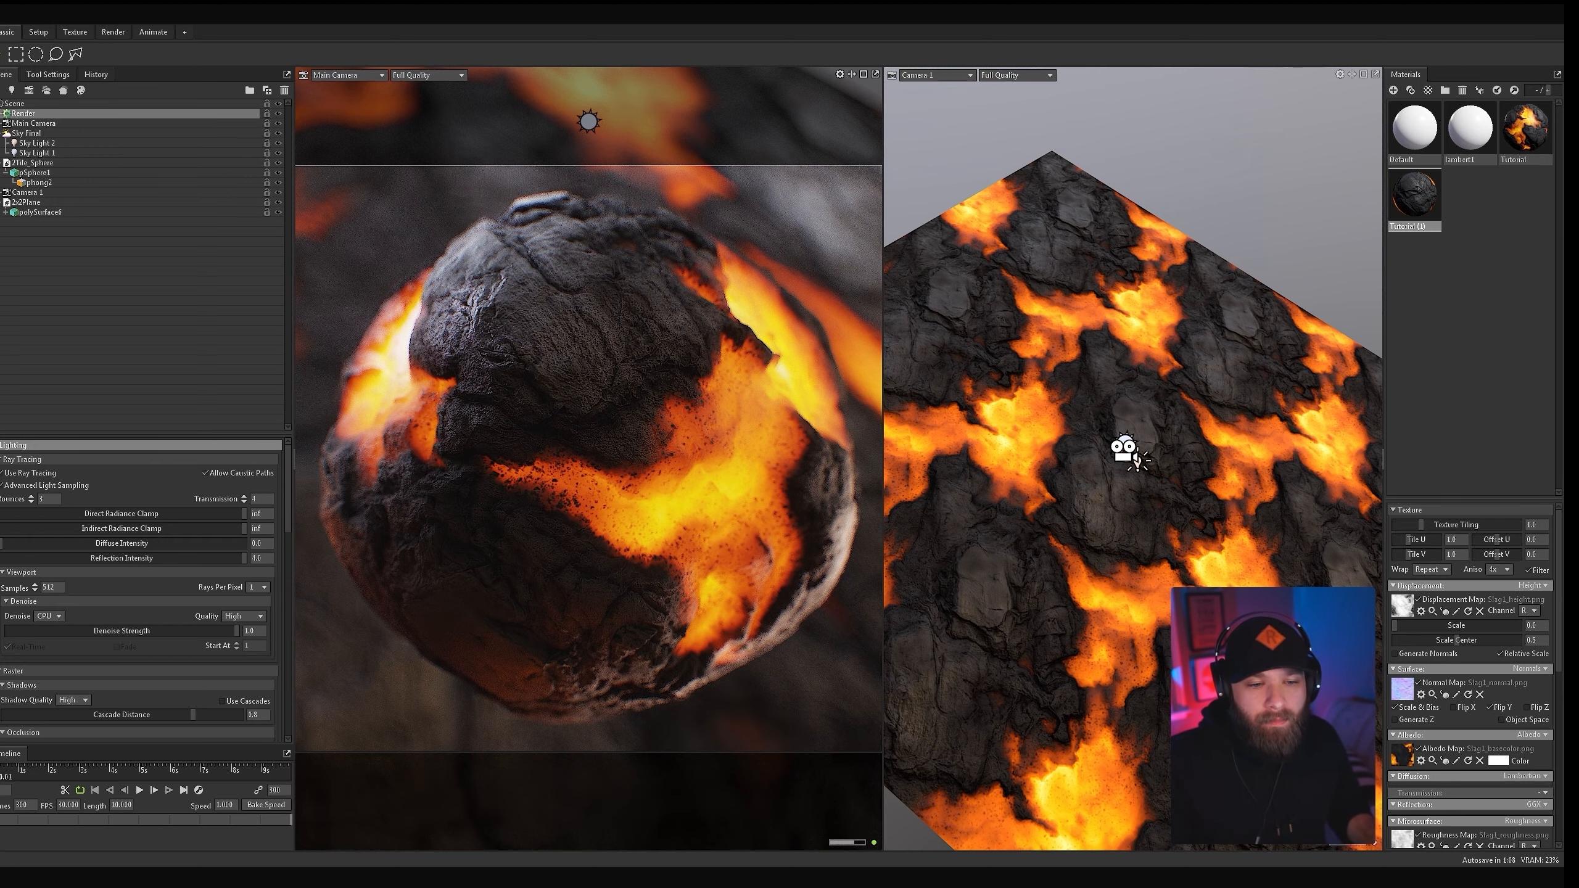
pyautogui.moveTo(244, 559); pyautogui.dragTo(135, 558)
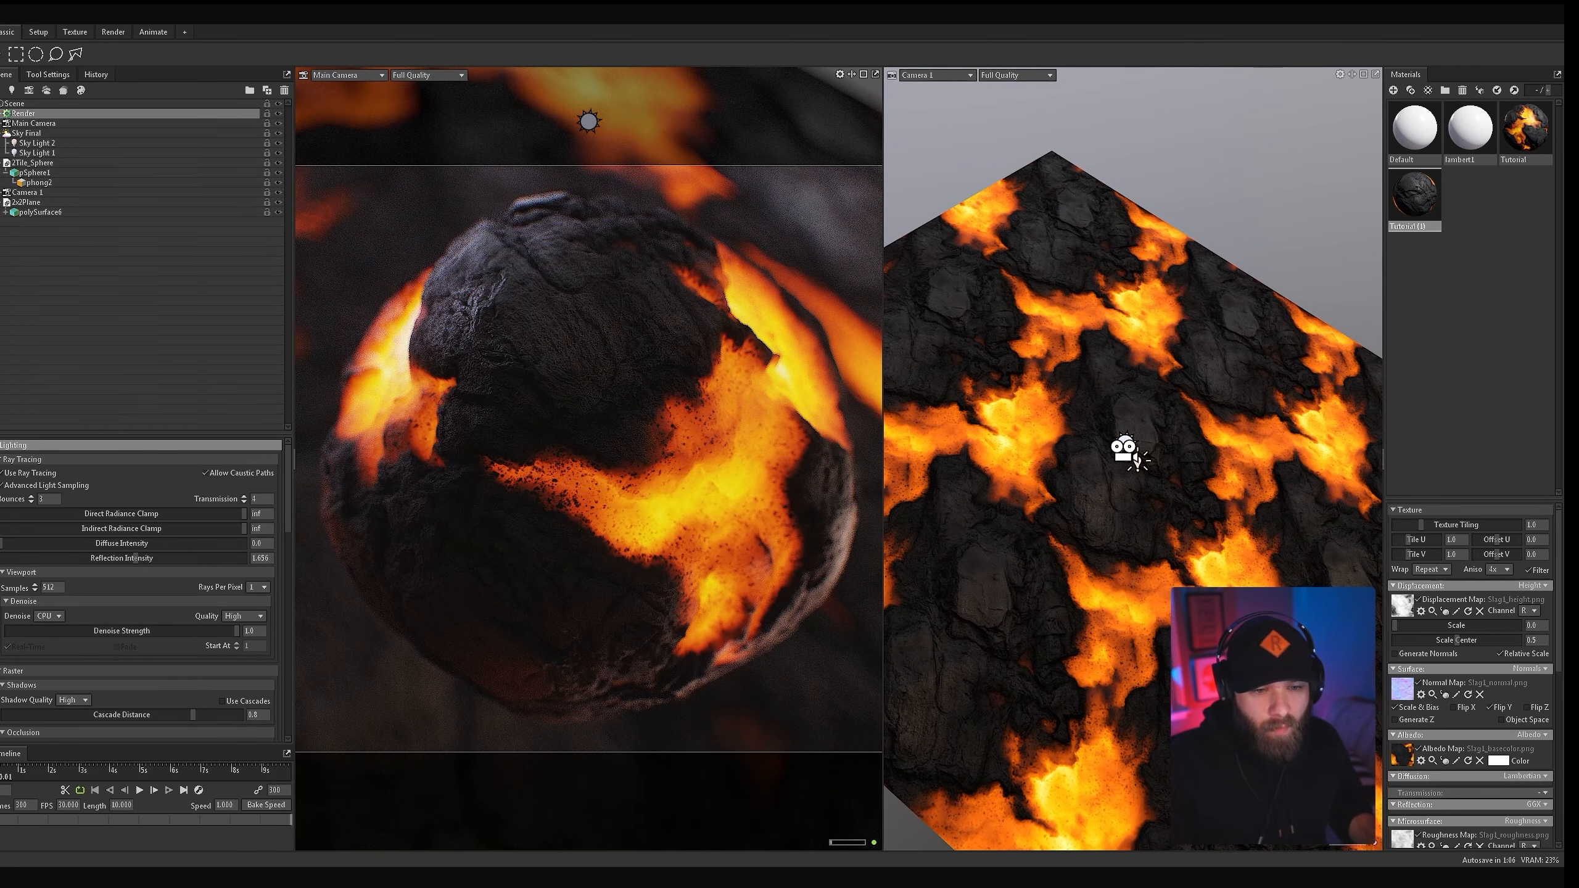
pyautogui.moveTo(135, 558); pyautogui.dragTo(245, 559)
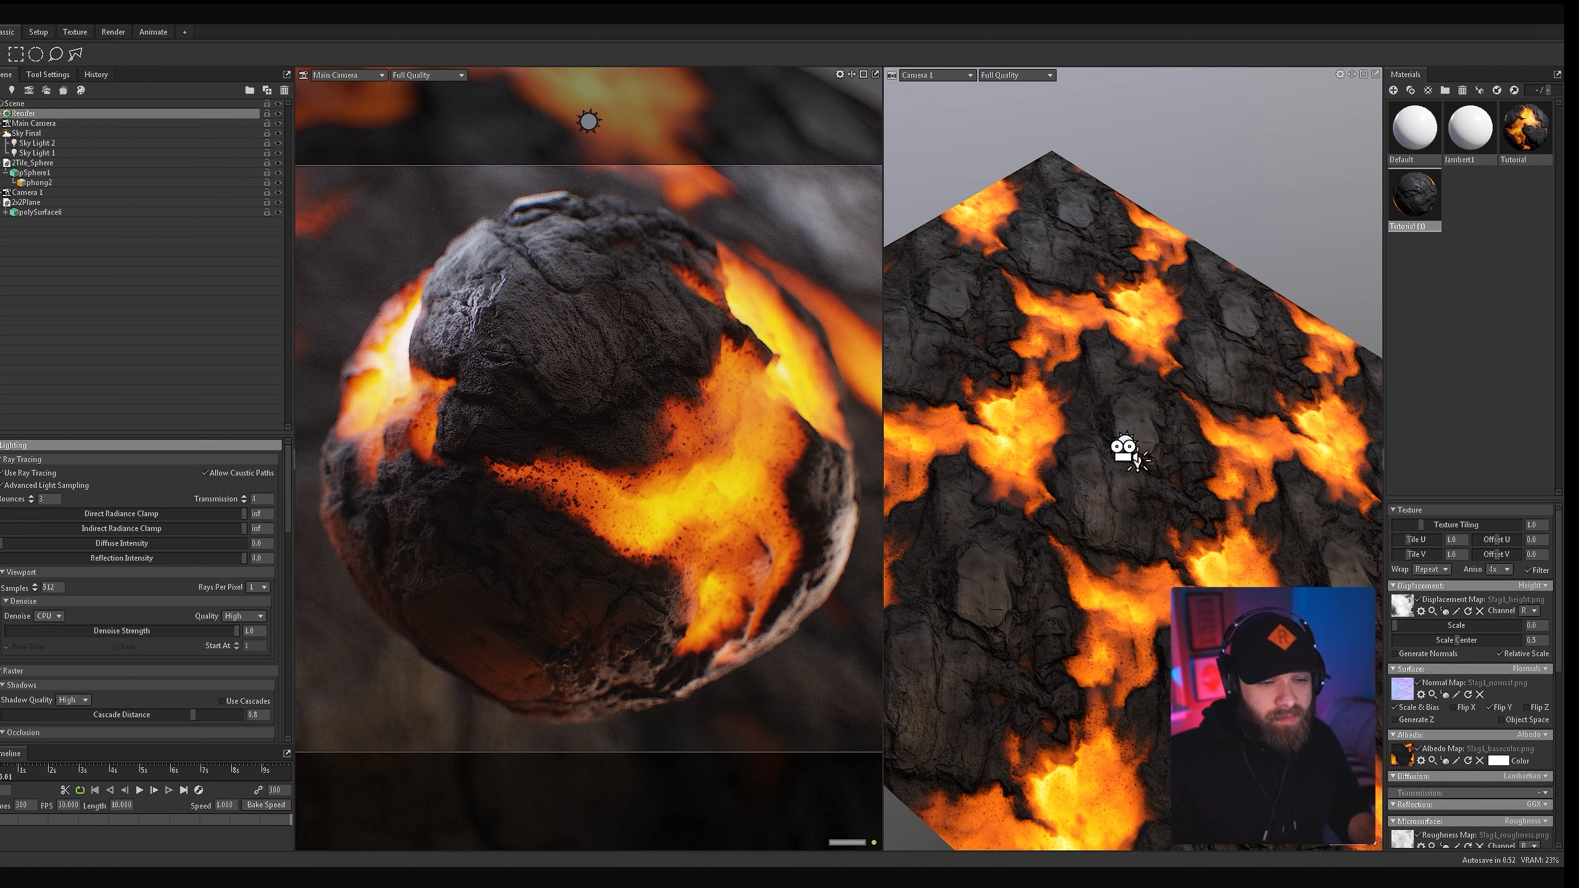
# Step: Go to the Render object's image output settings and move the rendering progress window clear of the lava sphere
pyautogui.scroll(-5, 143, 591)
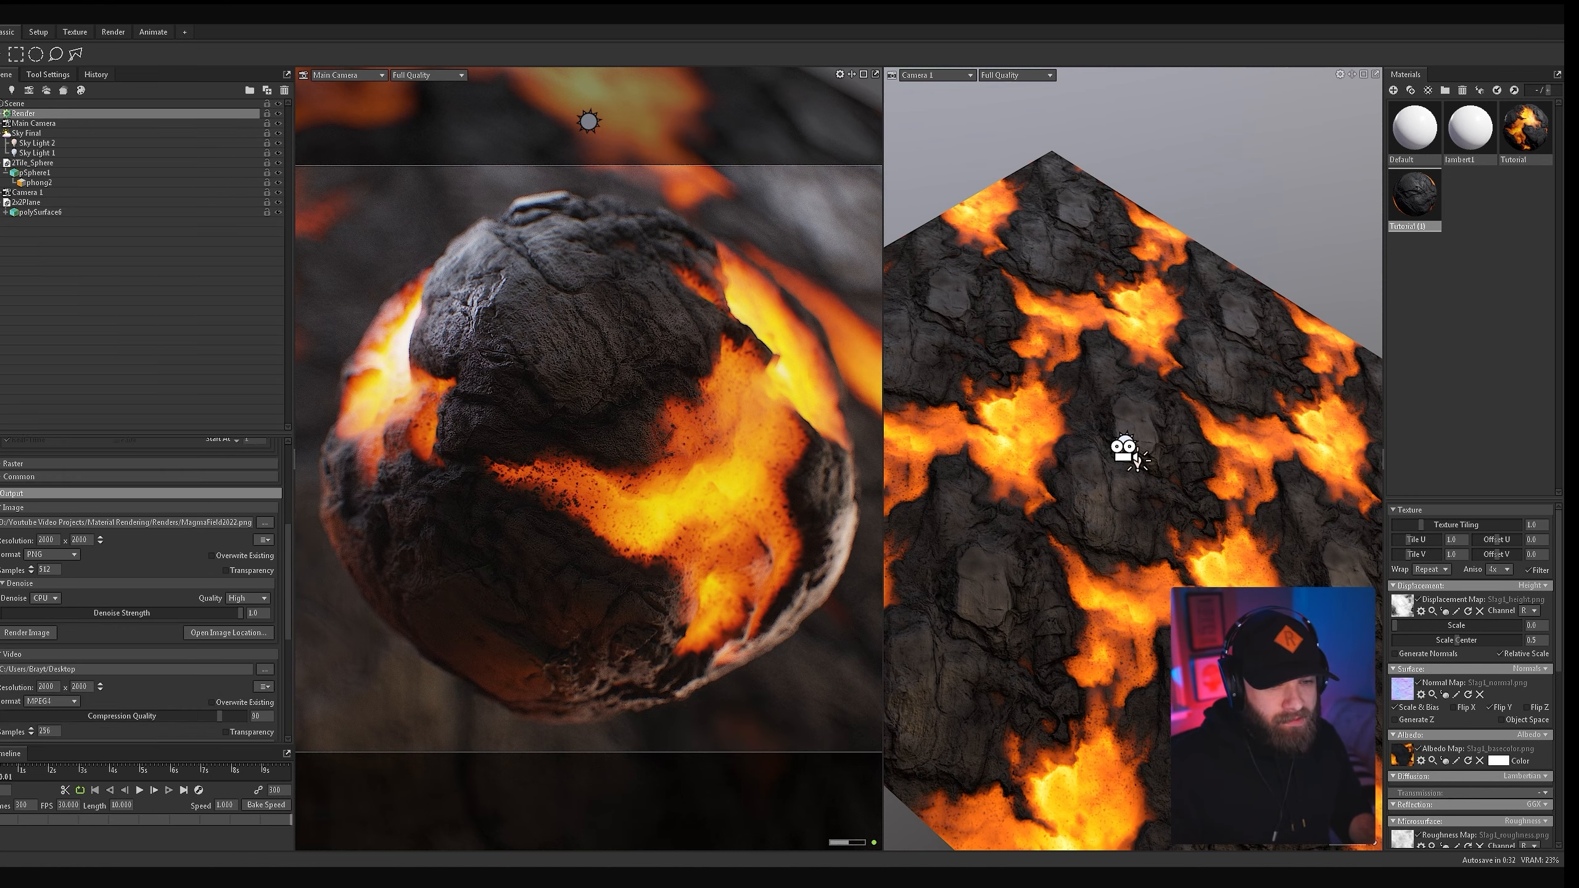
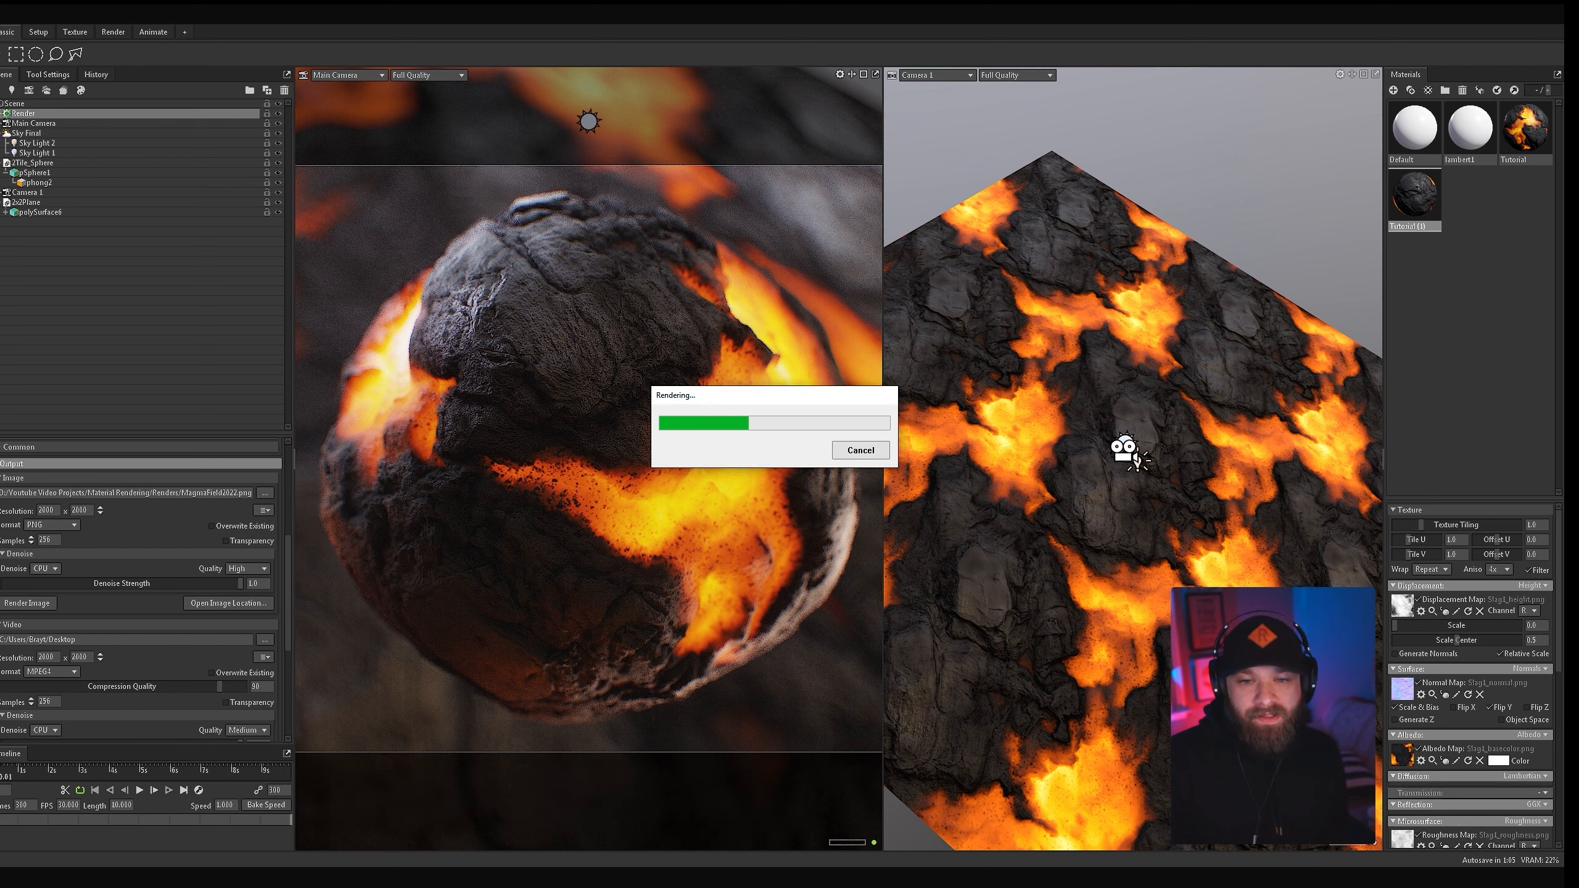
pyautogui.moveTo(740, 415); pyautogui.dragTo(783, 336)
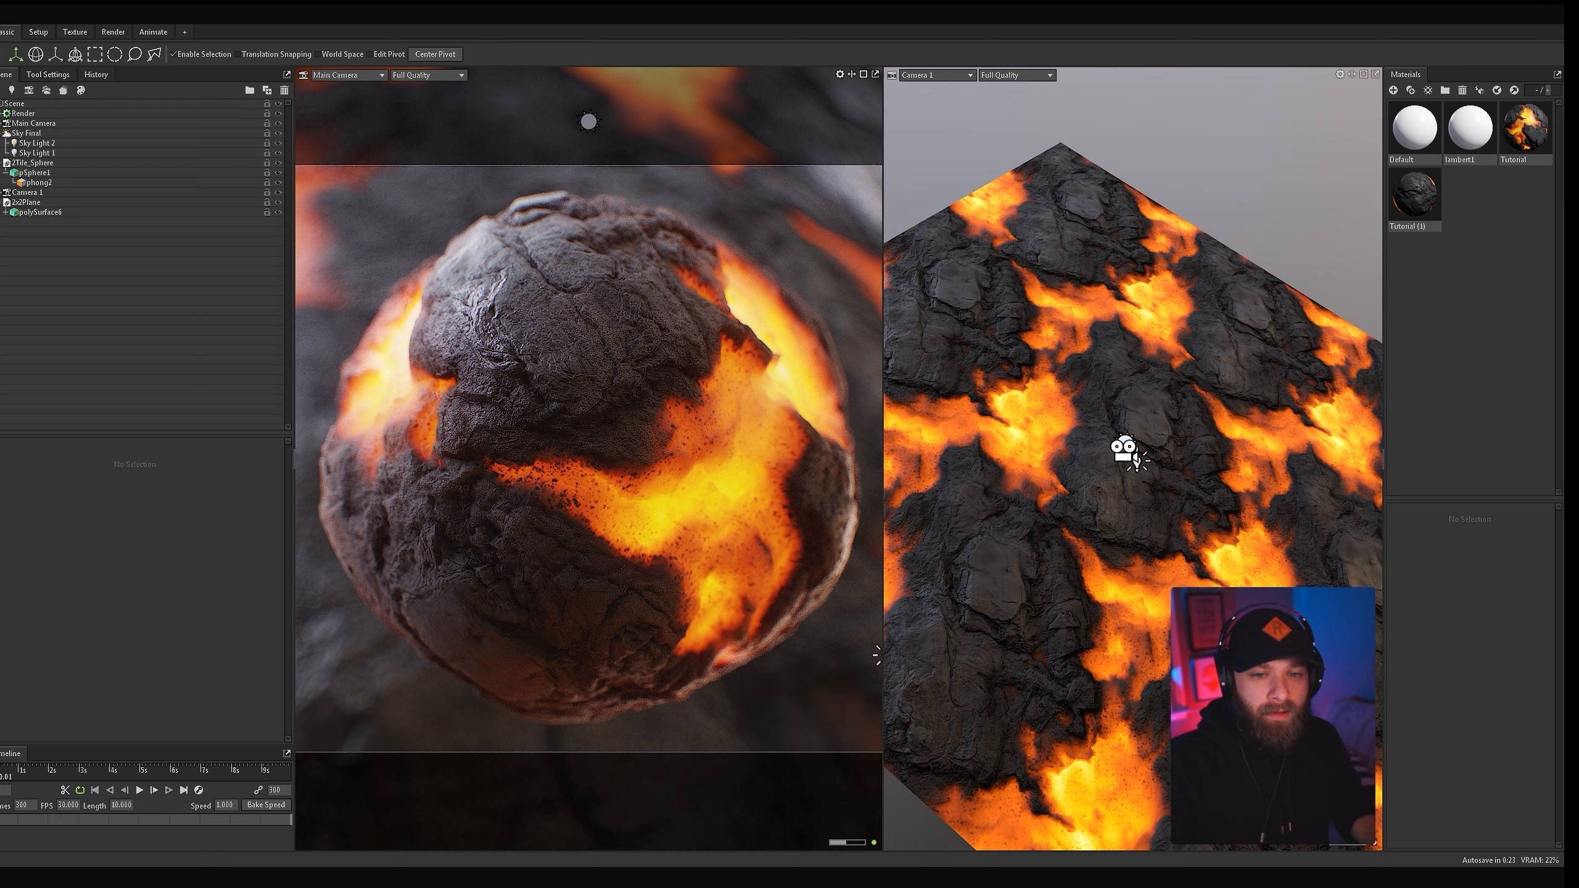
# Step: Add a turntable for the lava sphere, check the sphere's placement under it, and reselect the turntable
pyautogui.click(1135, 462)
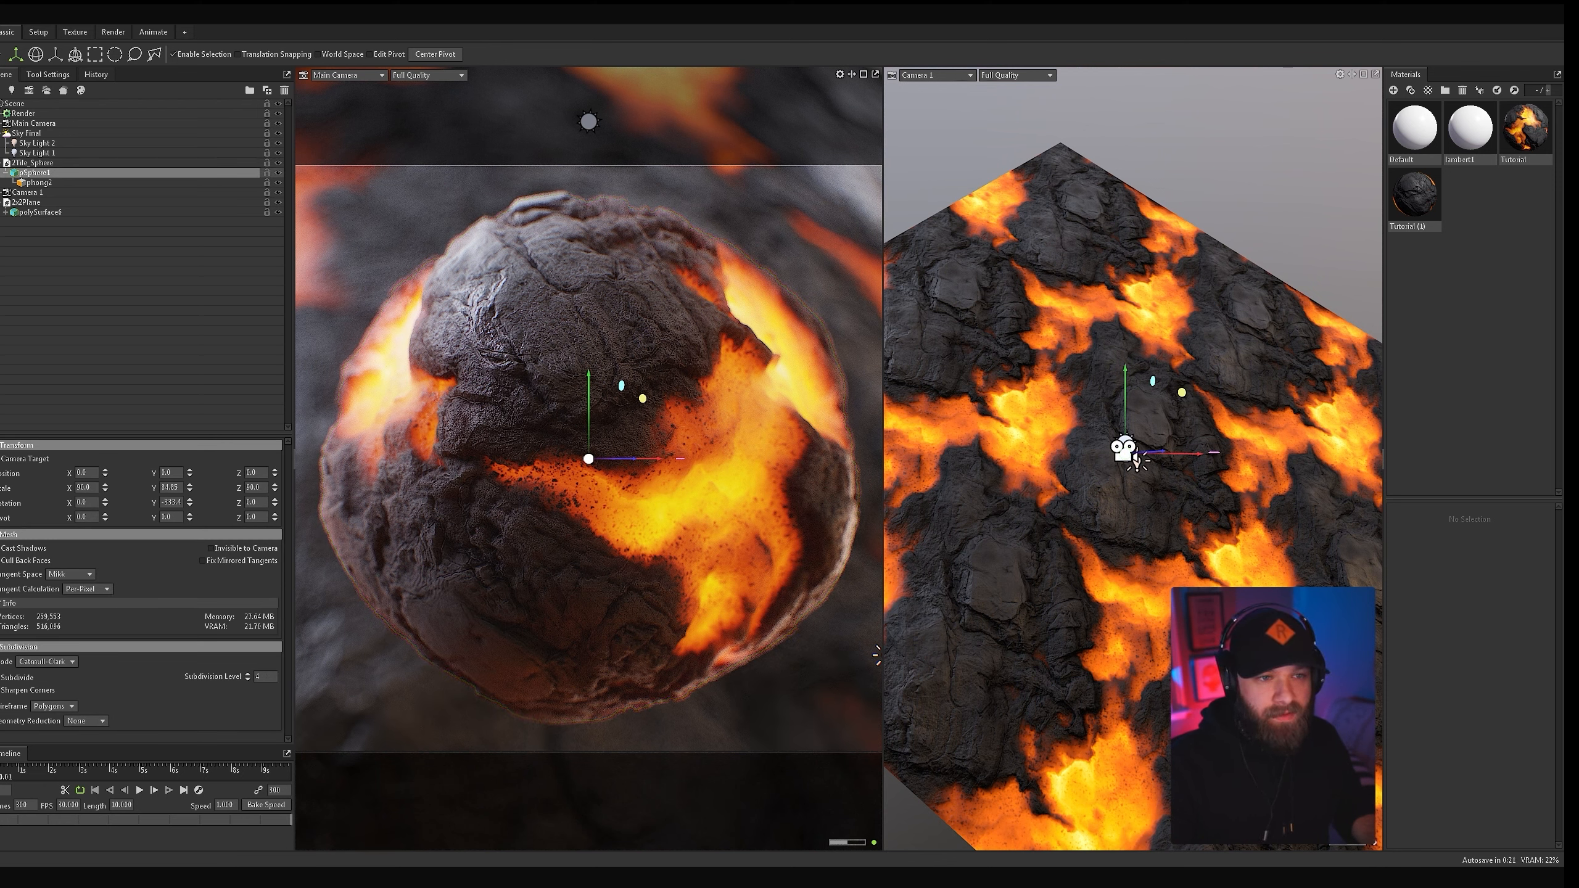
pyautogui.click(78, 17)
pyautogui.moveTo(97, 28)
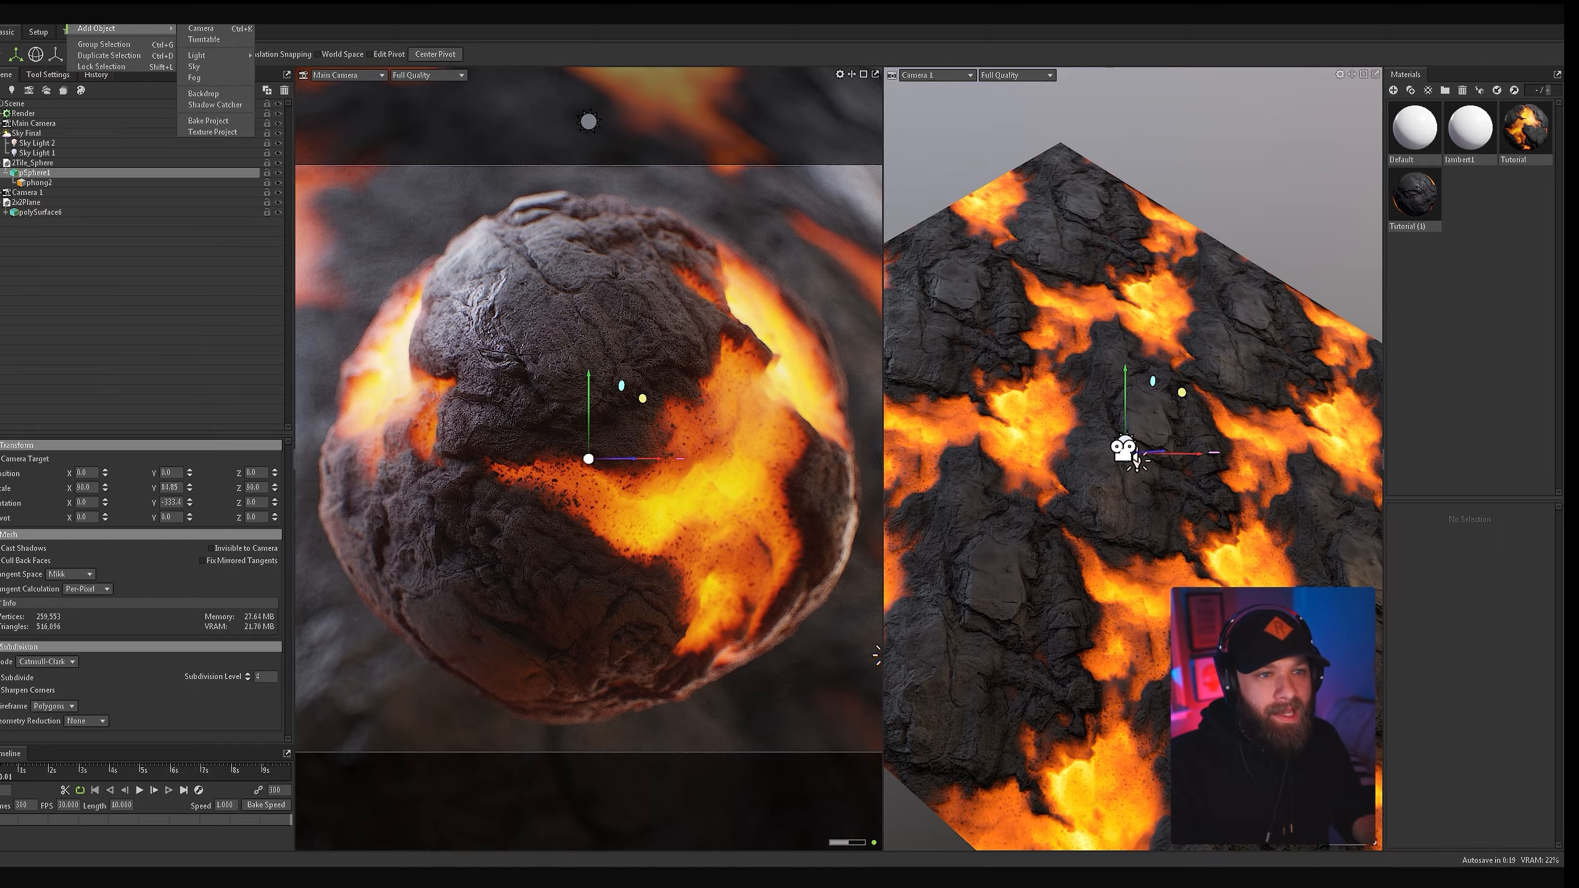
pyautogui.click(203, 39)
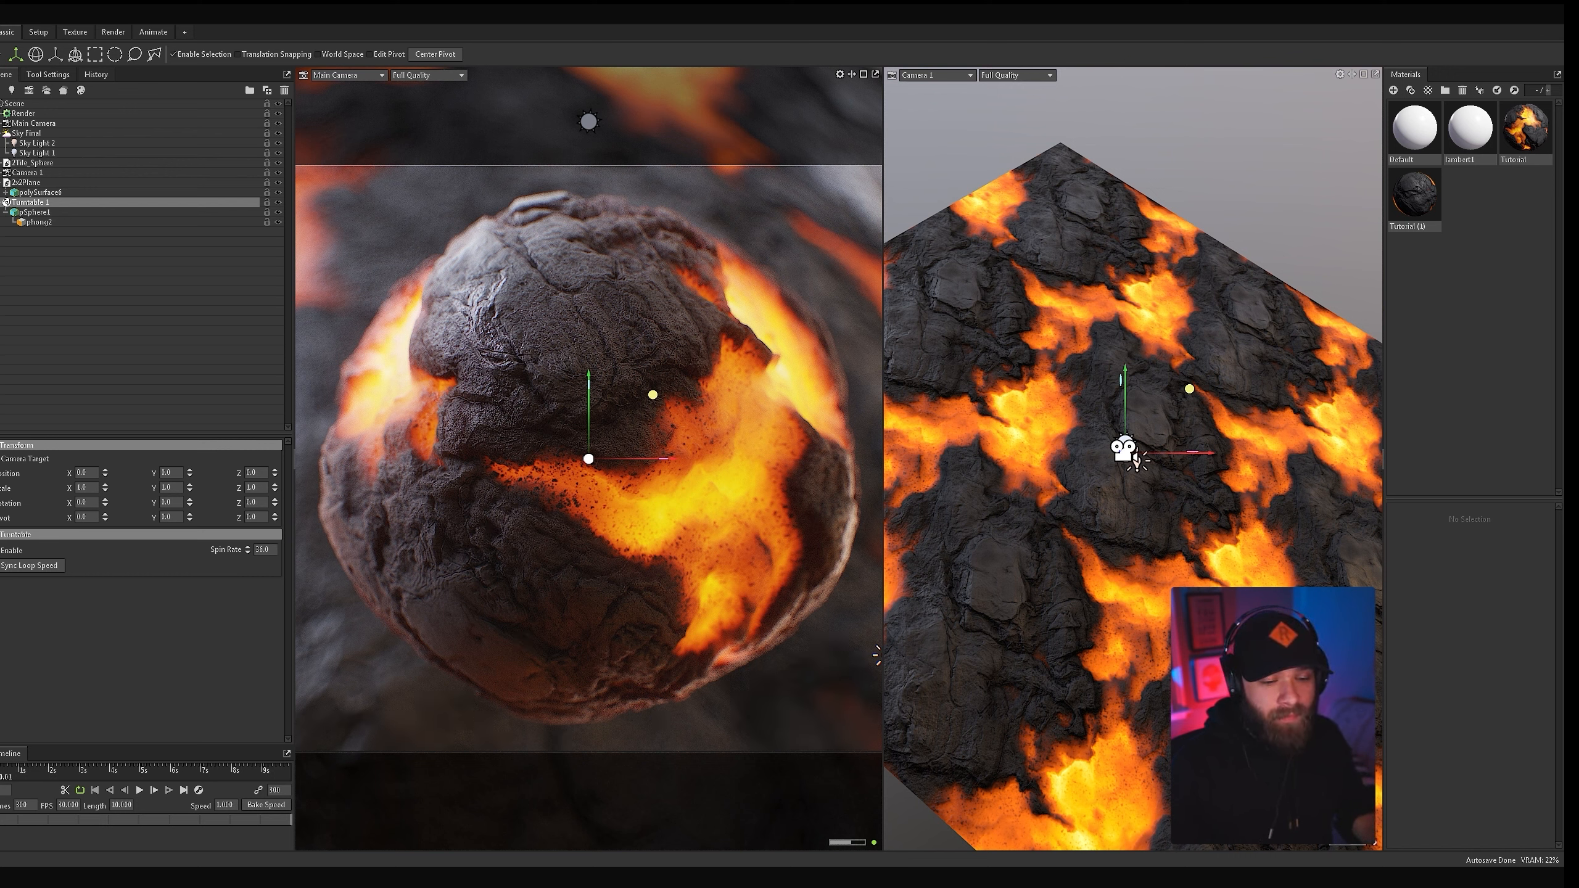
pyautogui.click(34, 213)
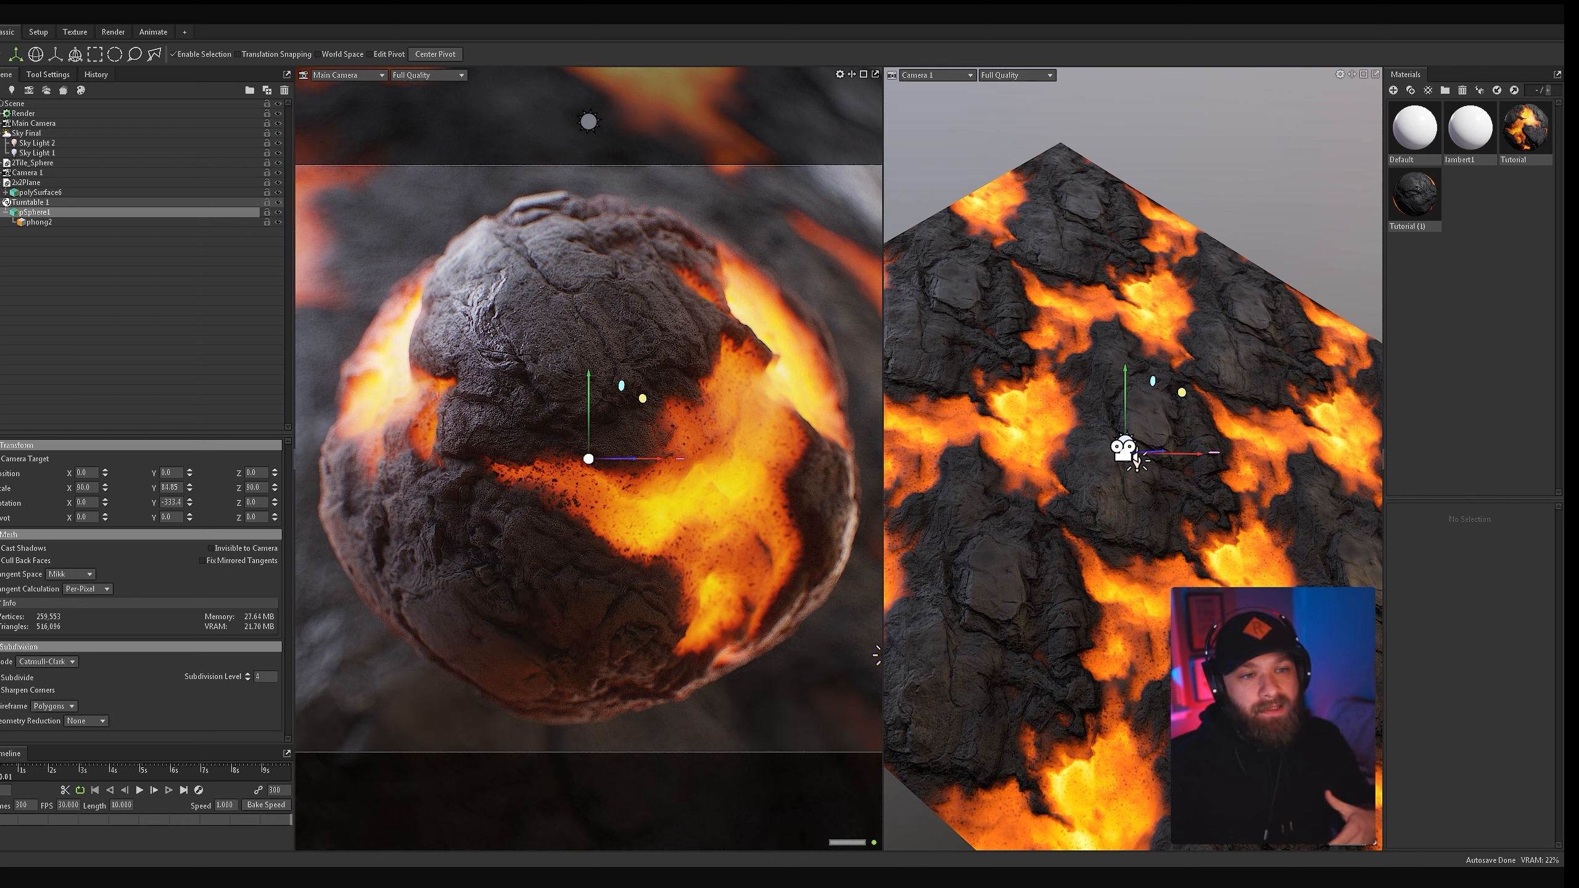
pyautogui.click(30, 203)
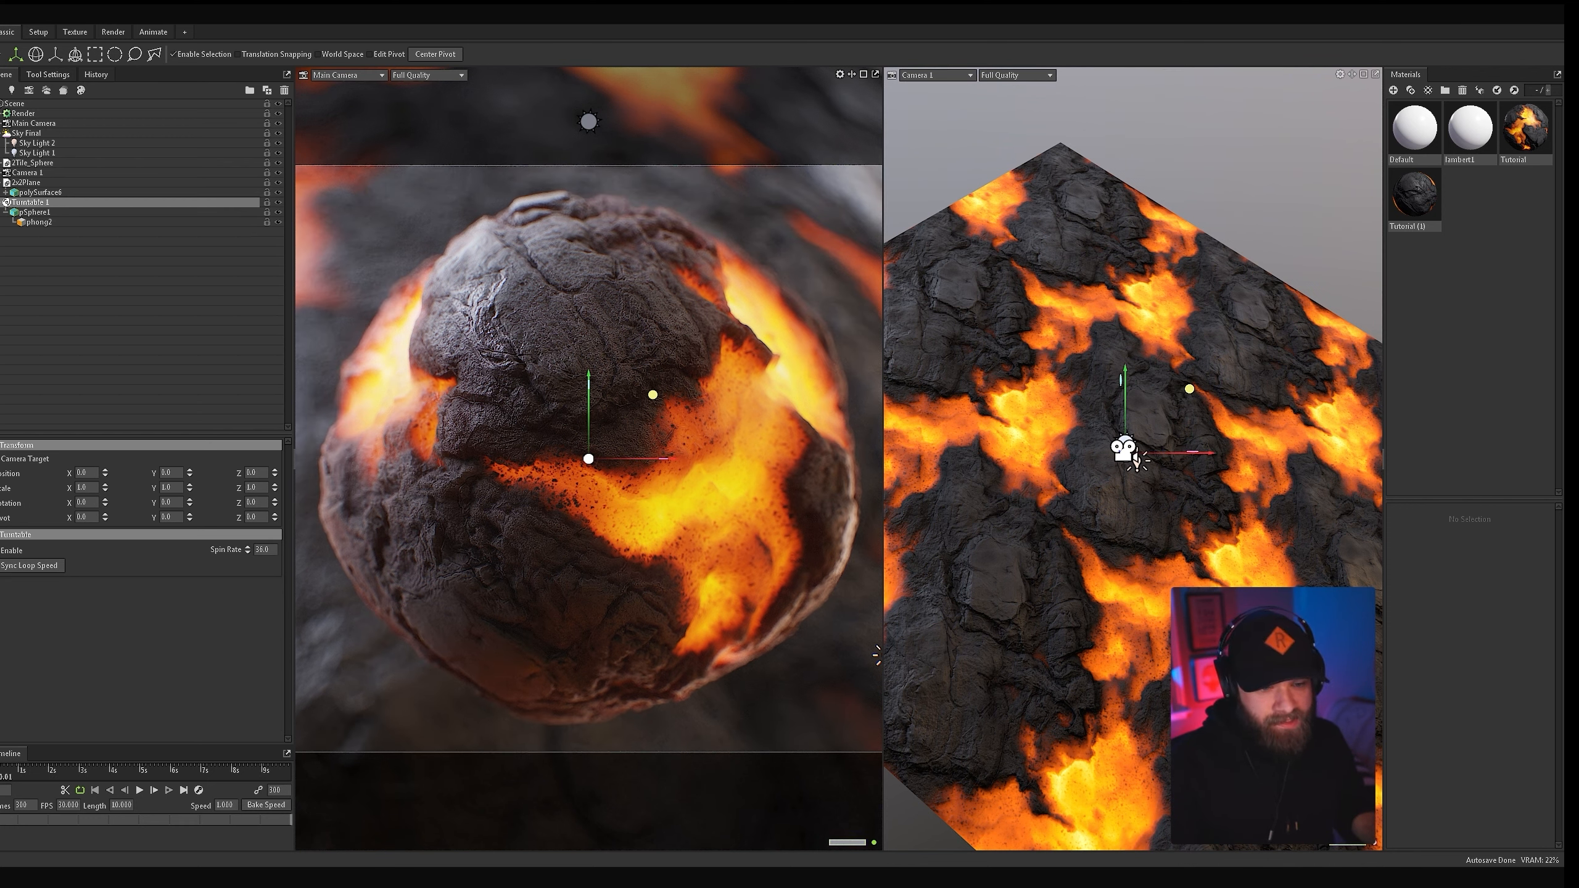
# Step: Set the animation length to 20 seconds, expanding the keyframe times, and sync the turntable's spin rate to the loop
pyautogui.click(122, 805)
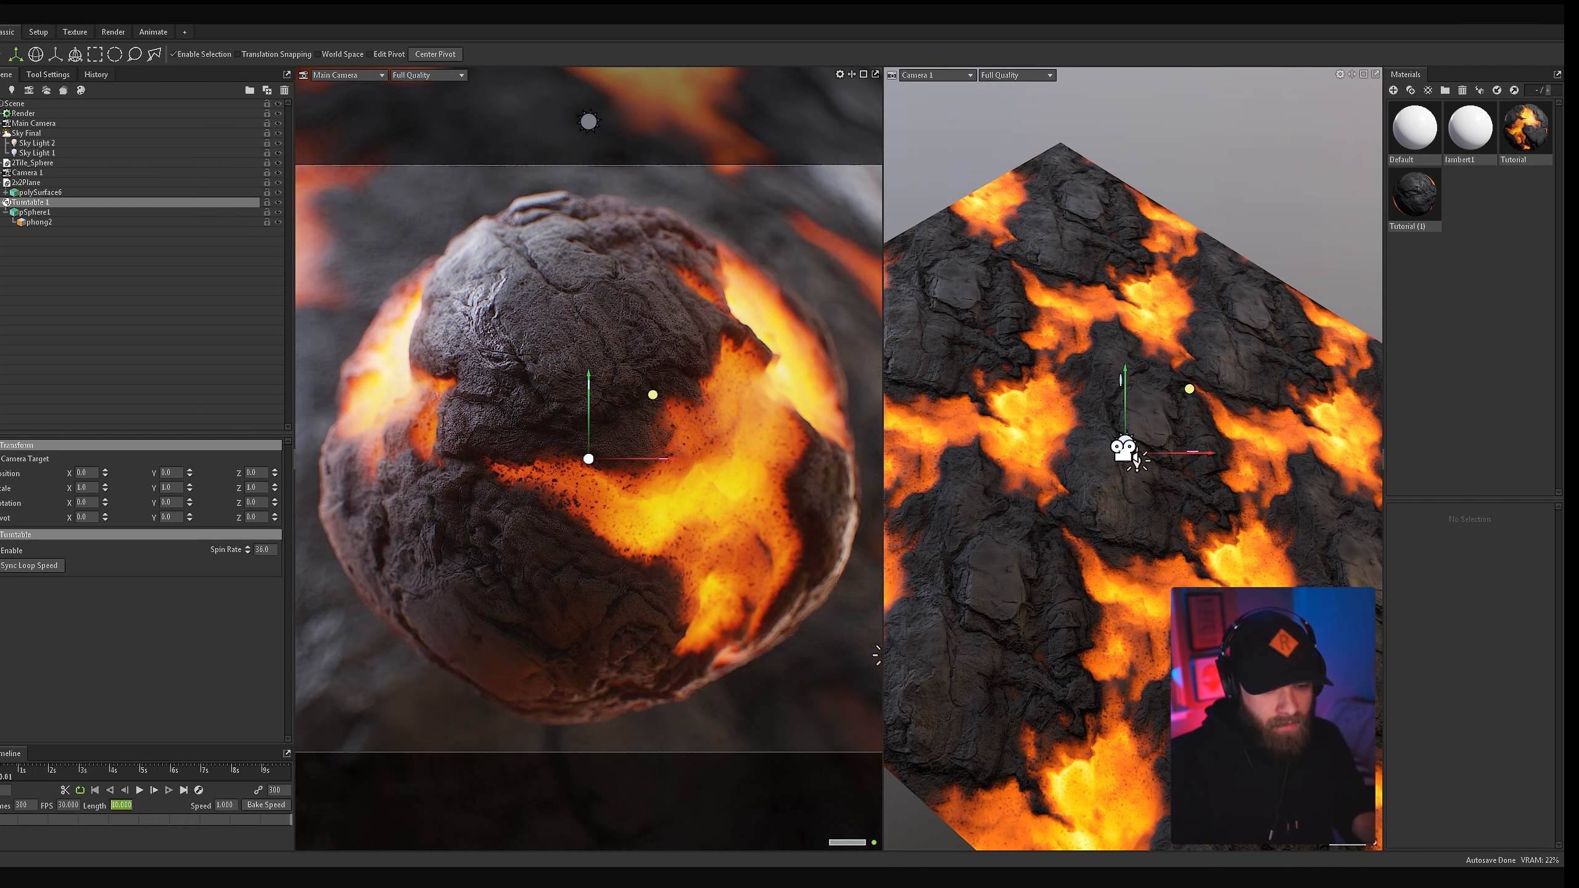
pyautogui.write('2')
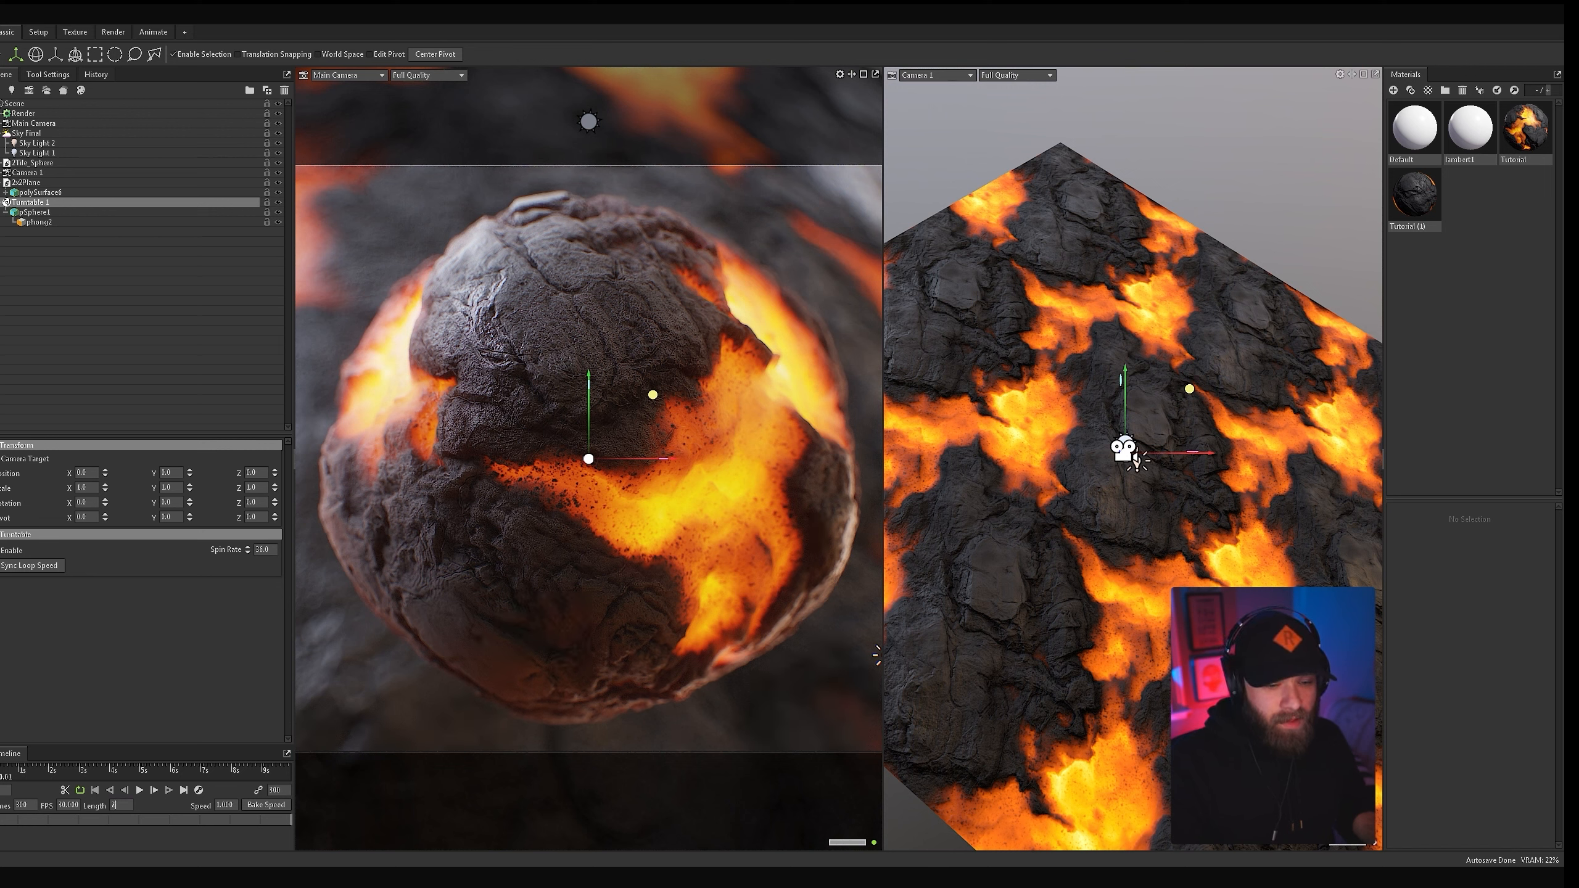
pyautogui.write('0')
pyautogui.press('Return')
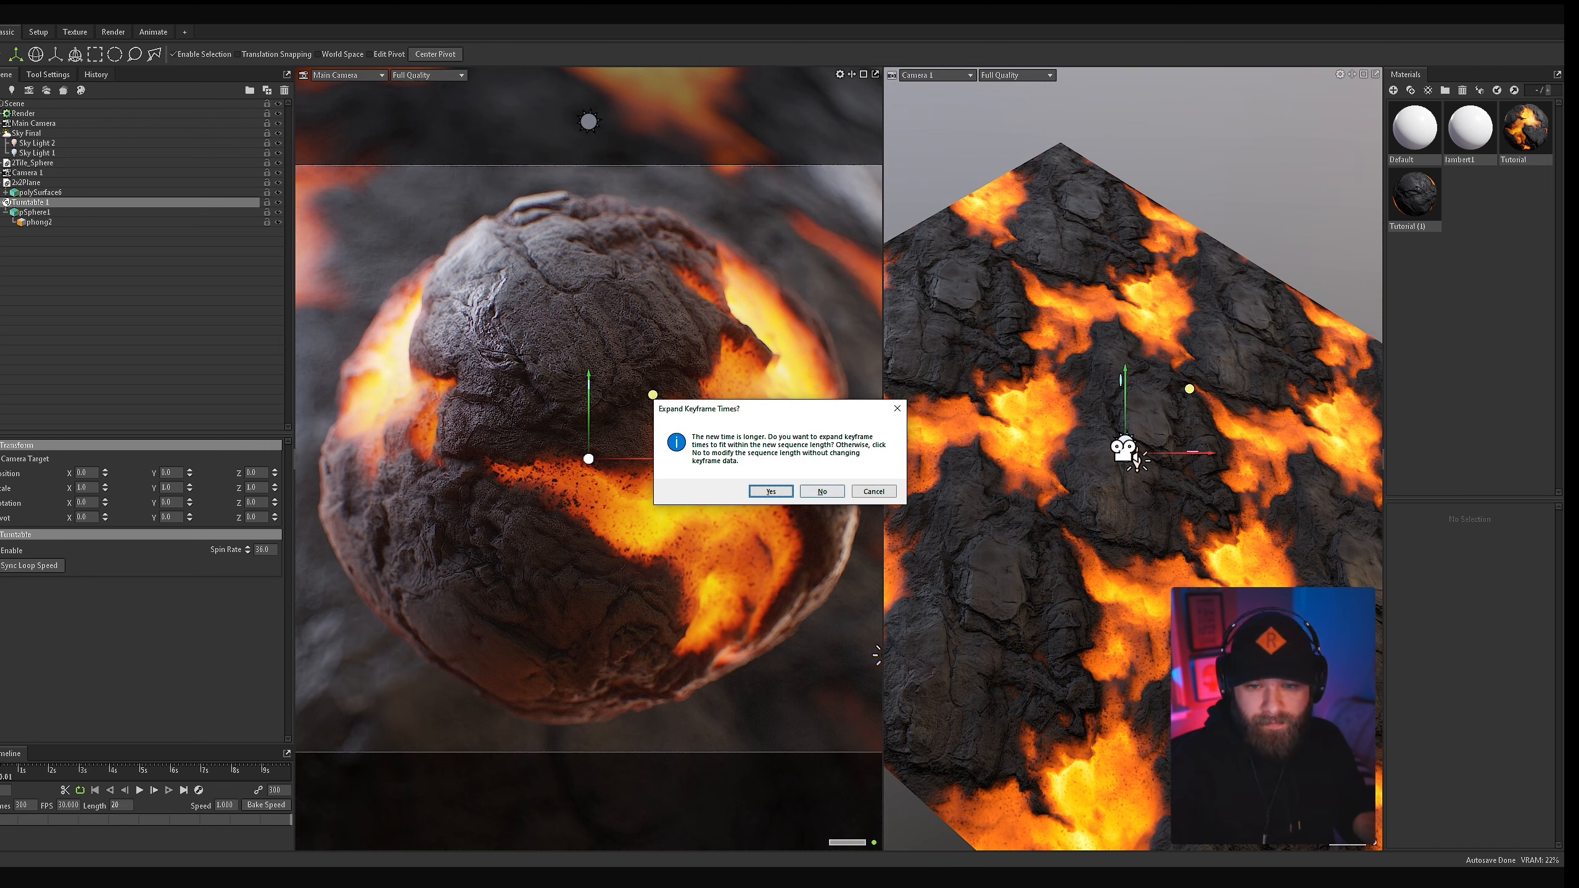
pyautogui.click(772, 492)
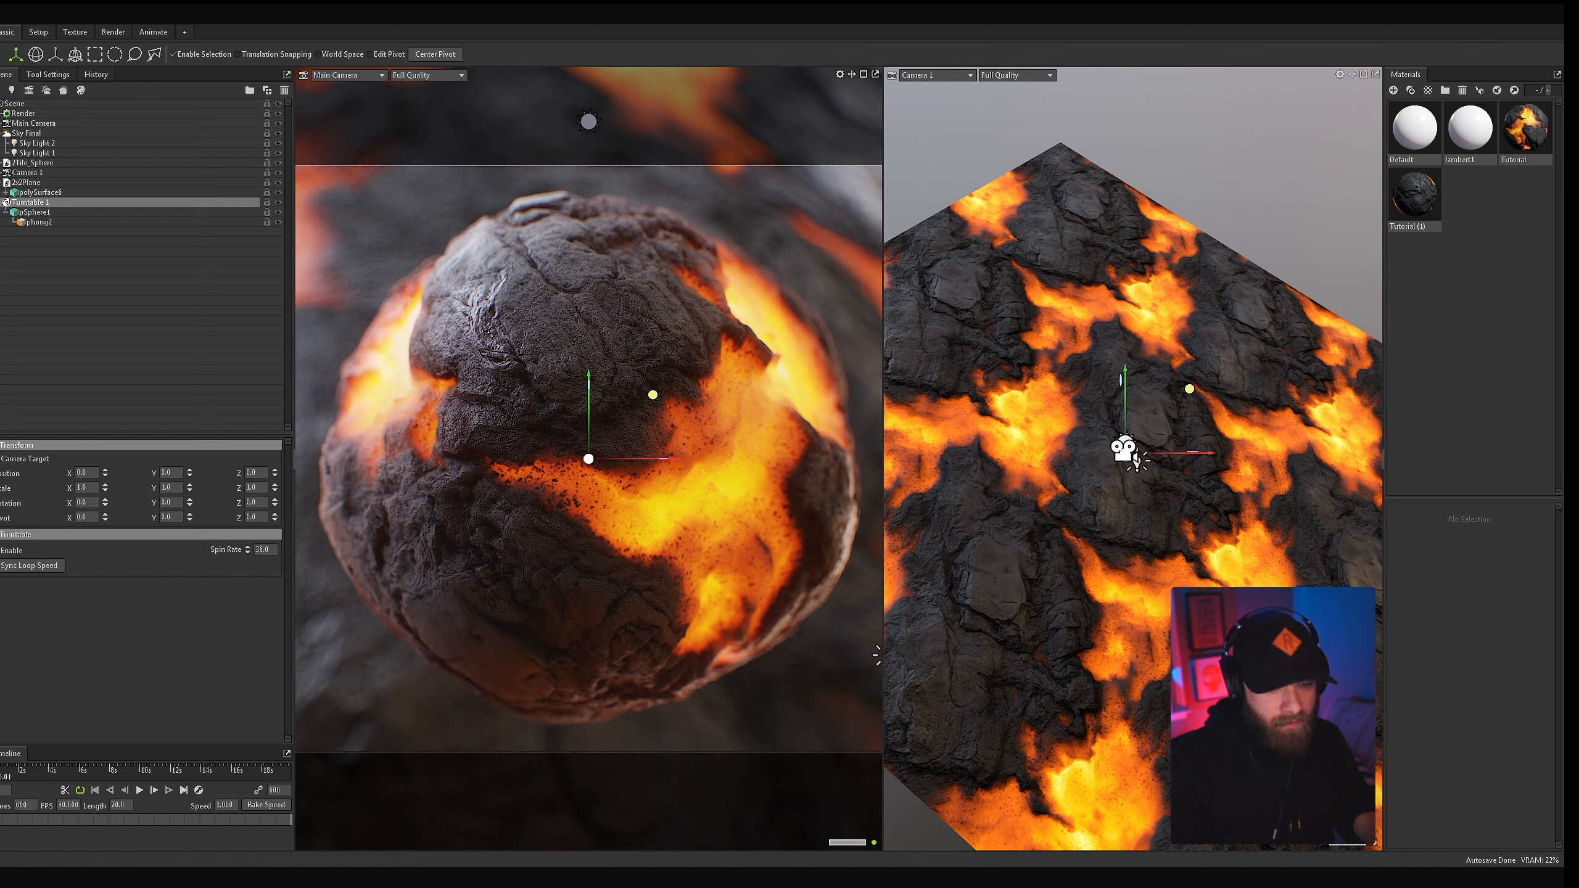
pyautogui.click(29, 566)
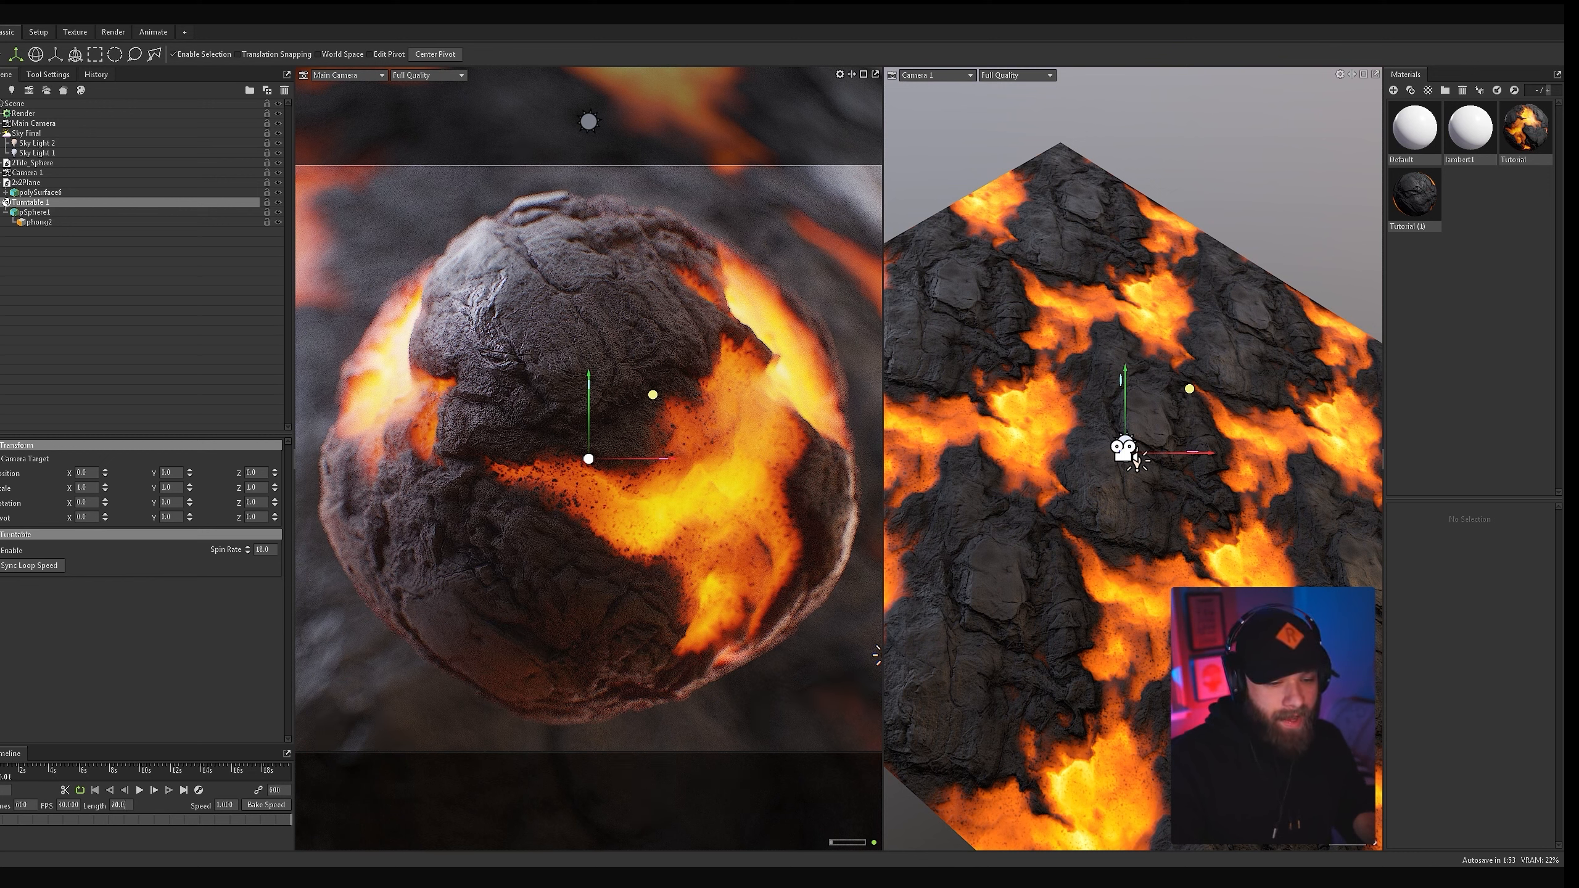
# Step: Set the animation length to 10 seconds, compressing the keyframe times
pyautogui.doubleClick(121, 805)
pyautogui.write('10')
pyautogui.press('Return')
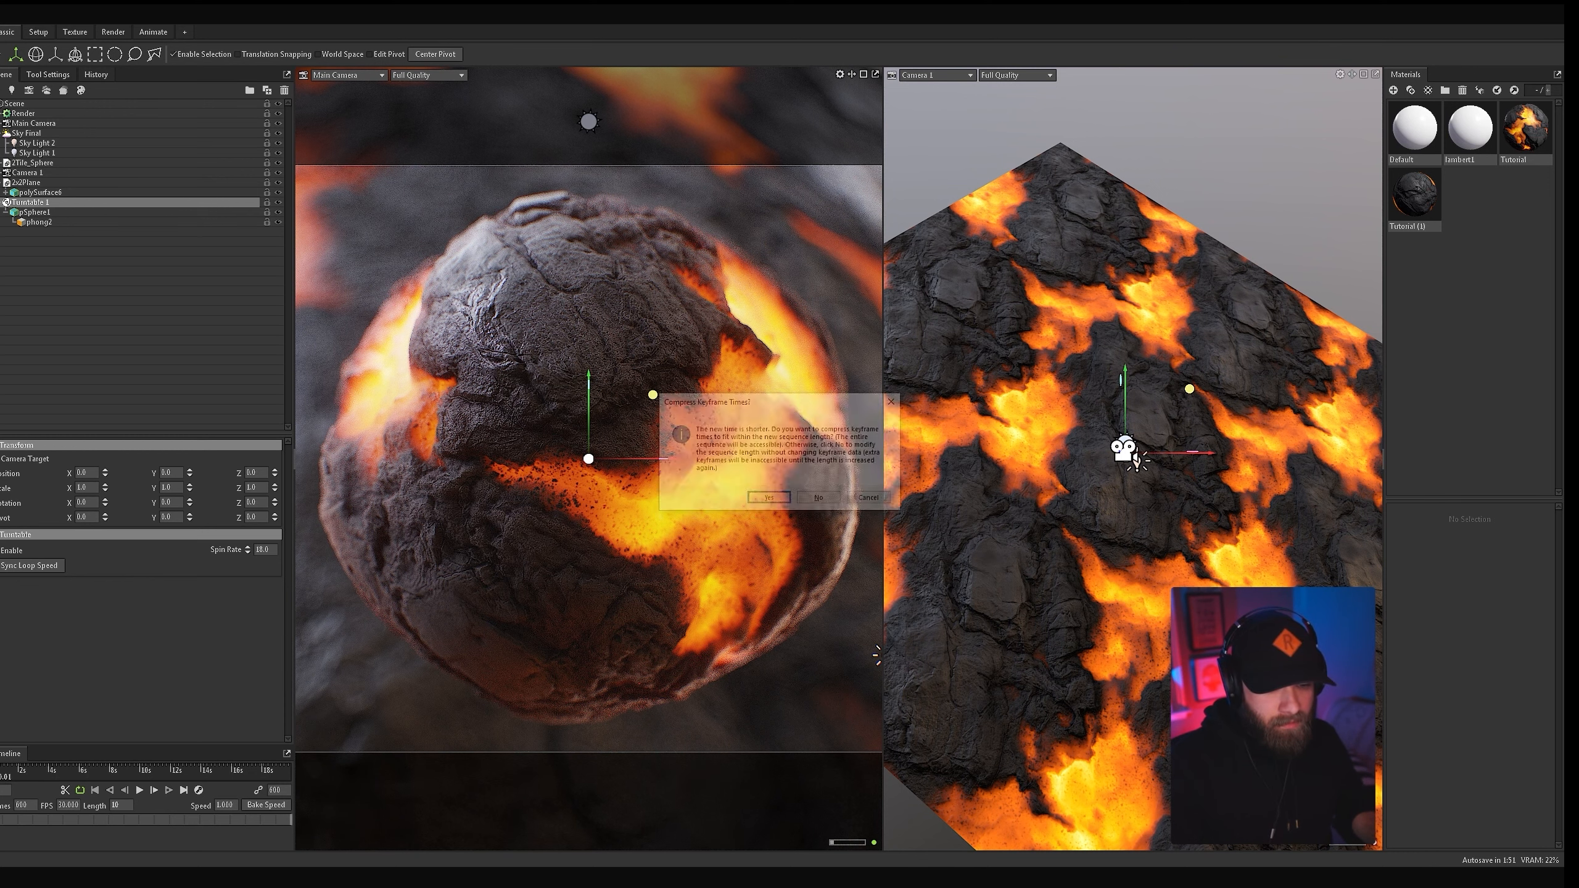
pyautogui.press('Return')
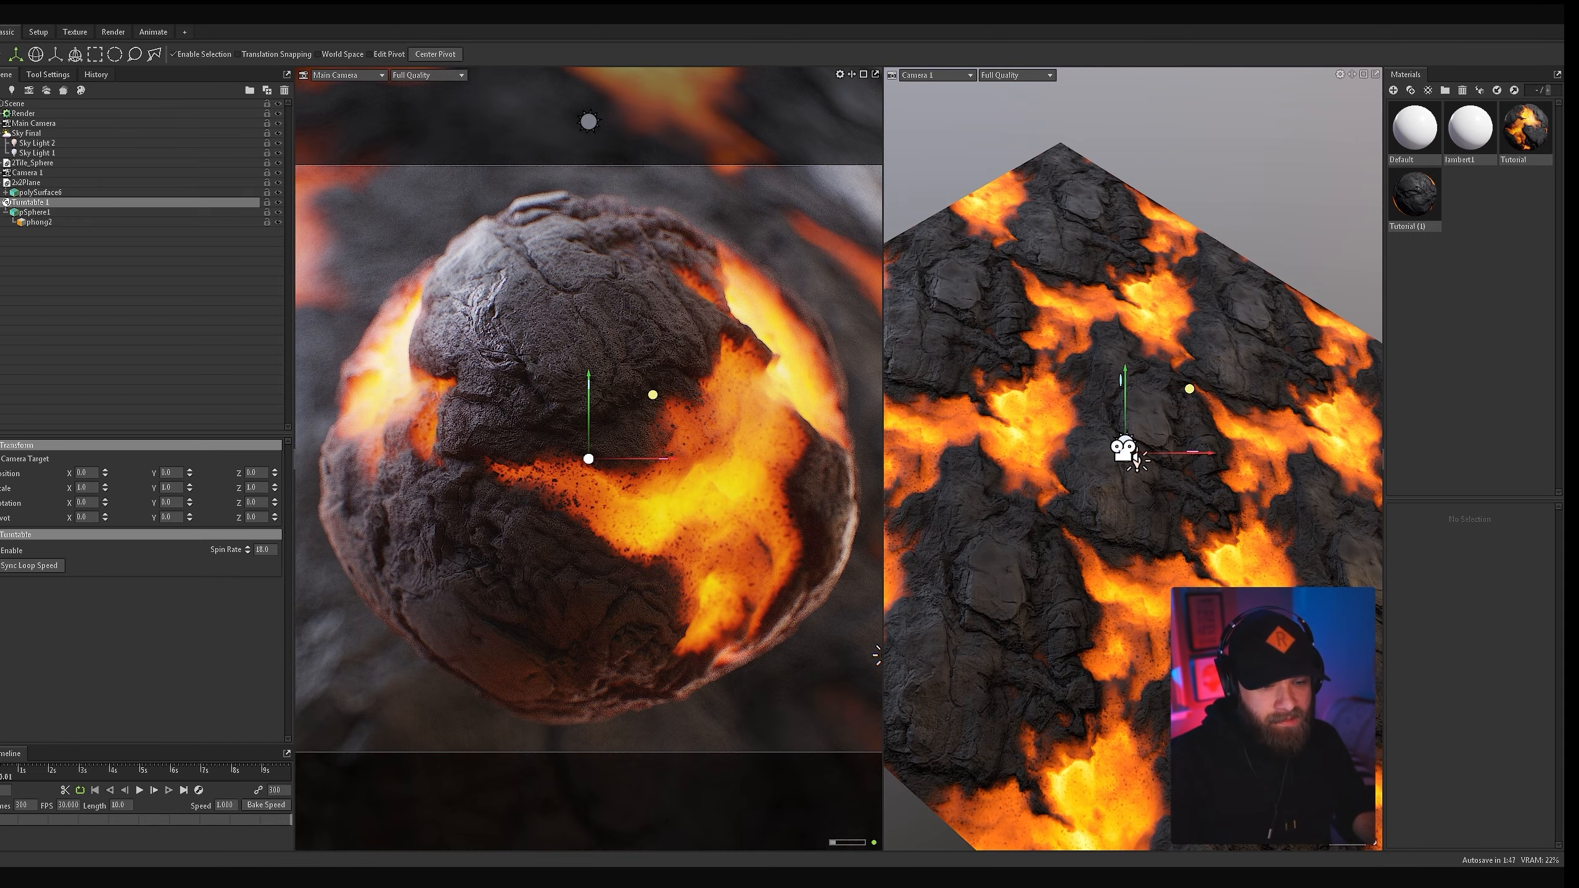
# Step: Preview the turntable rotation, return to the first frame, and display the Tutorial material's texture tiling settings
pyautogui.click(140, 791)
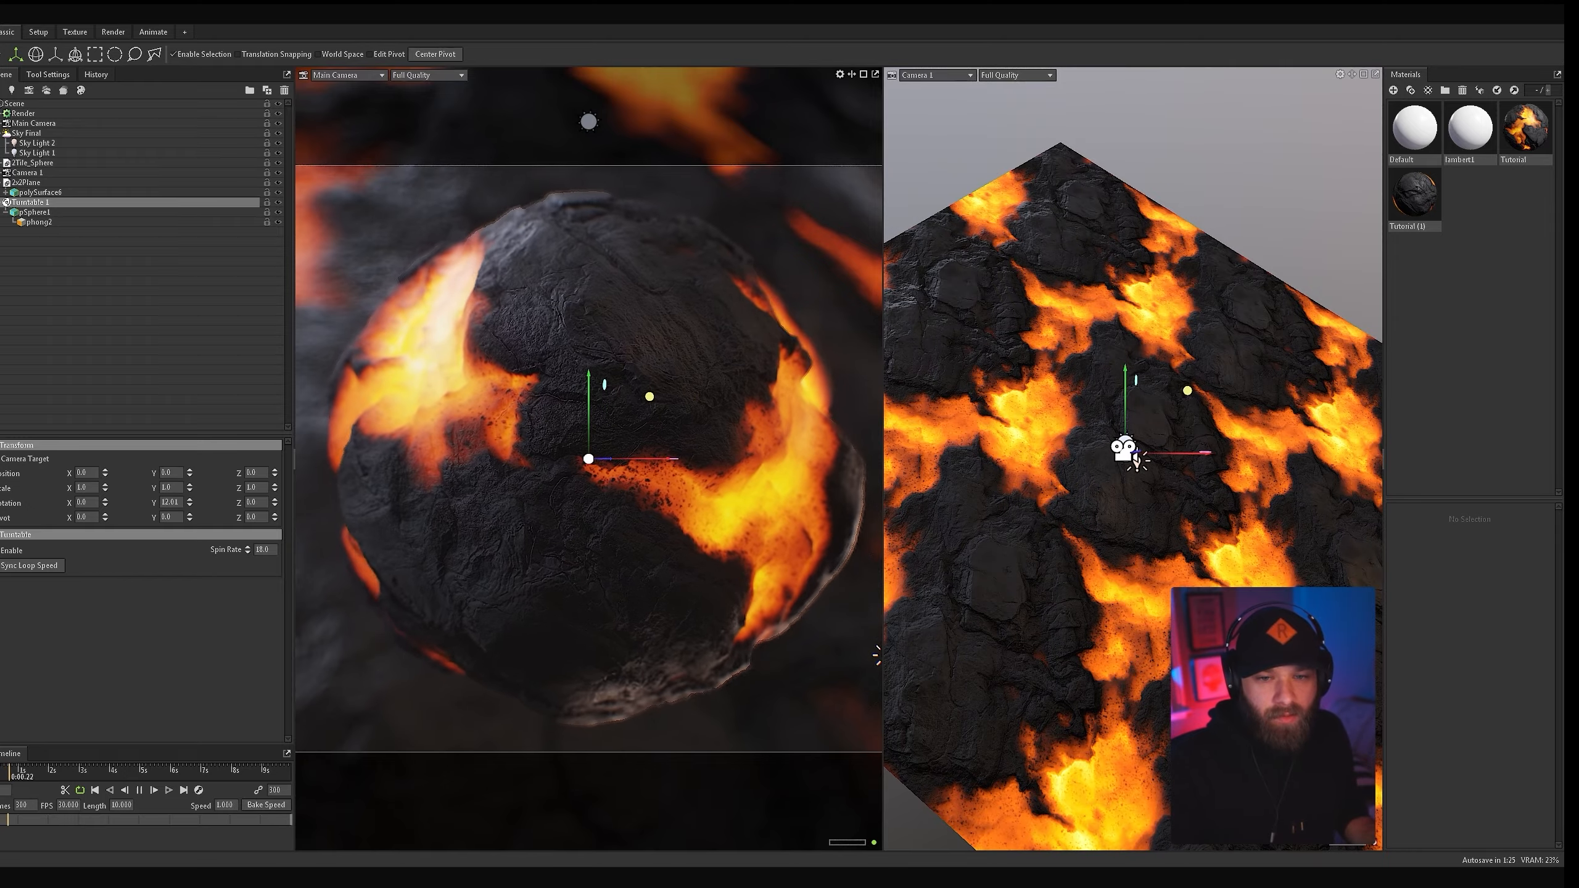
pyautogui.press('space')
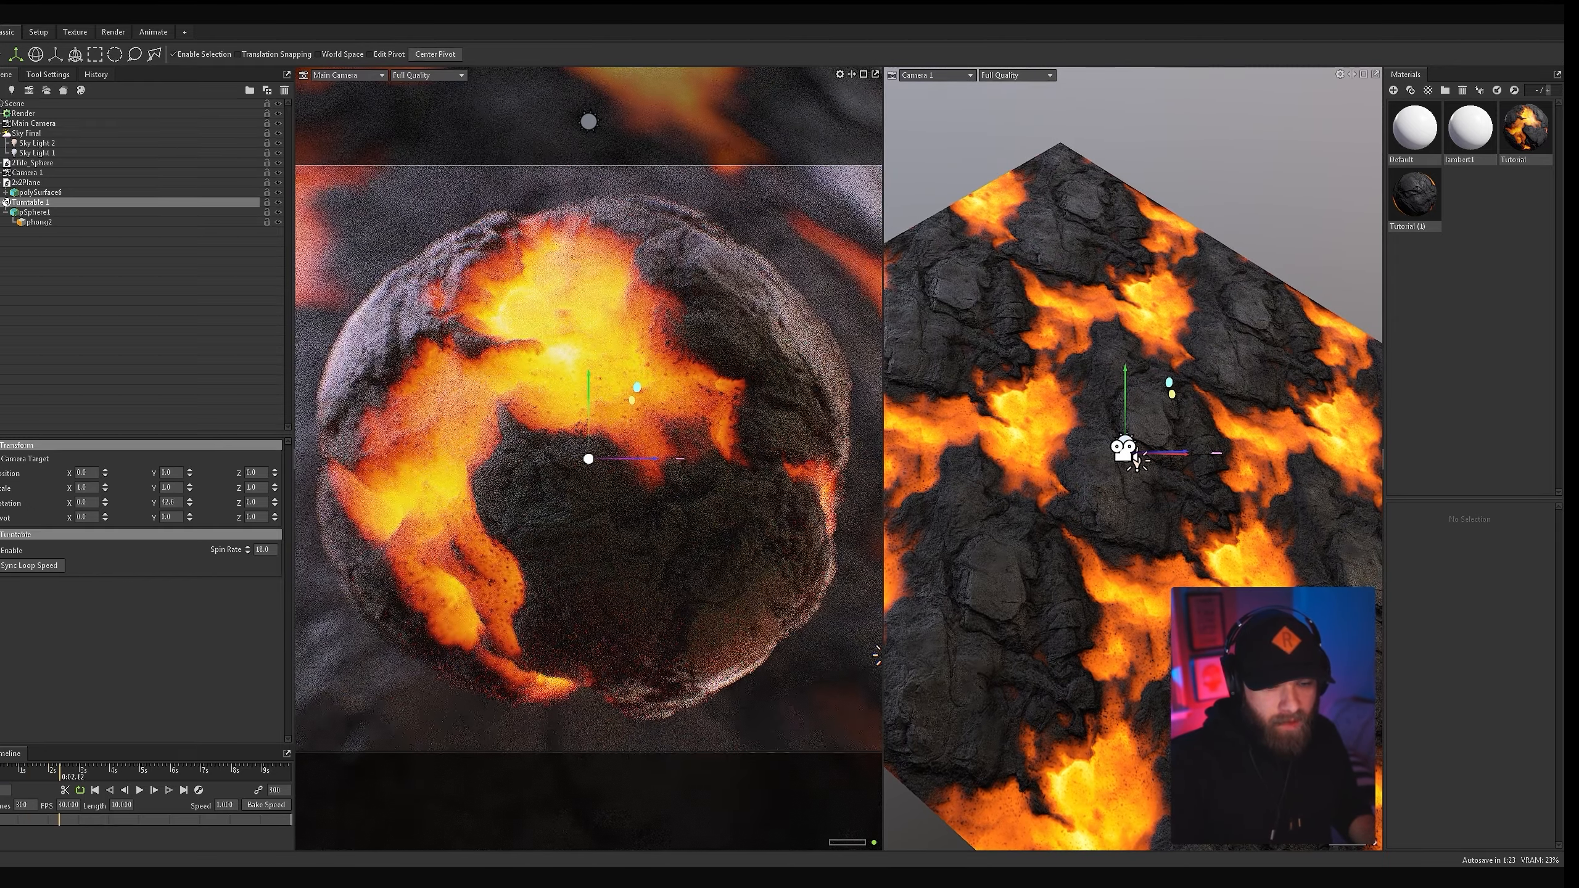
pyautogui.press('Home')
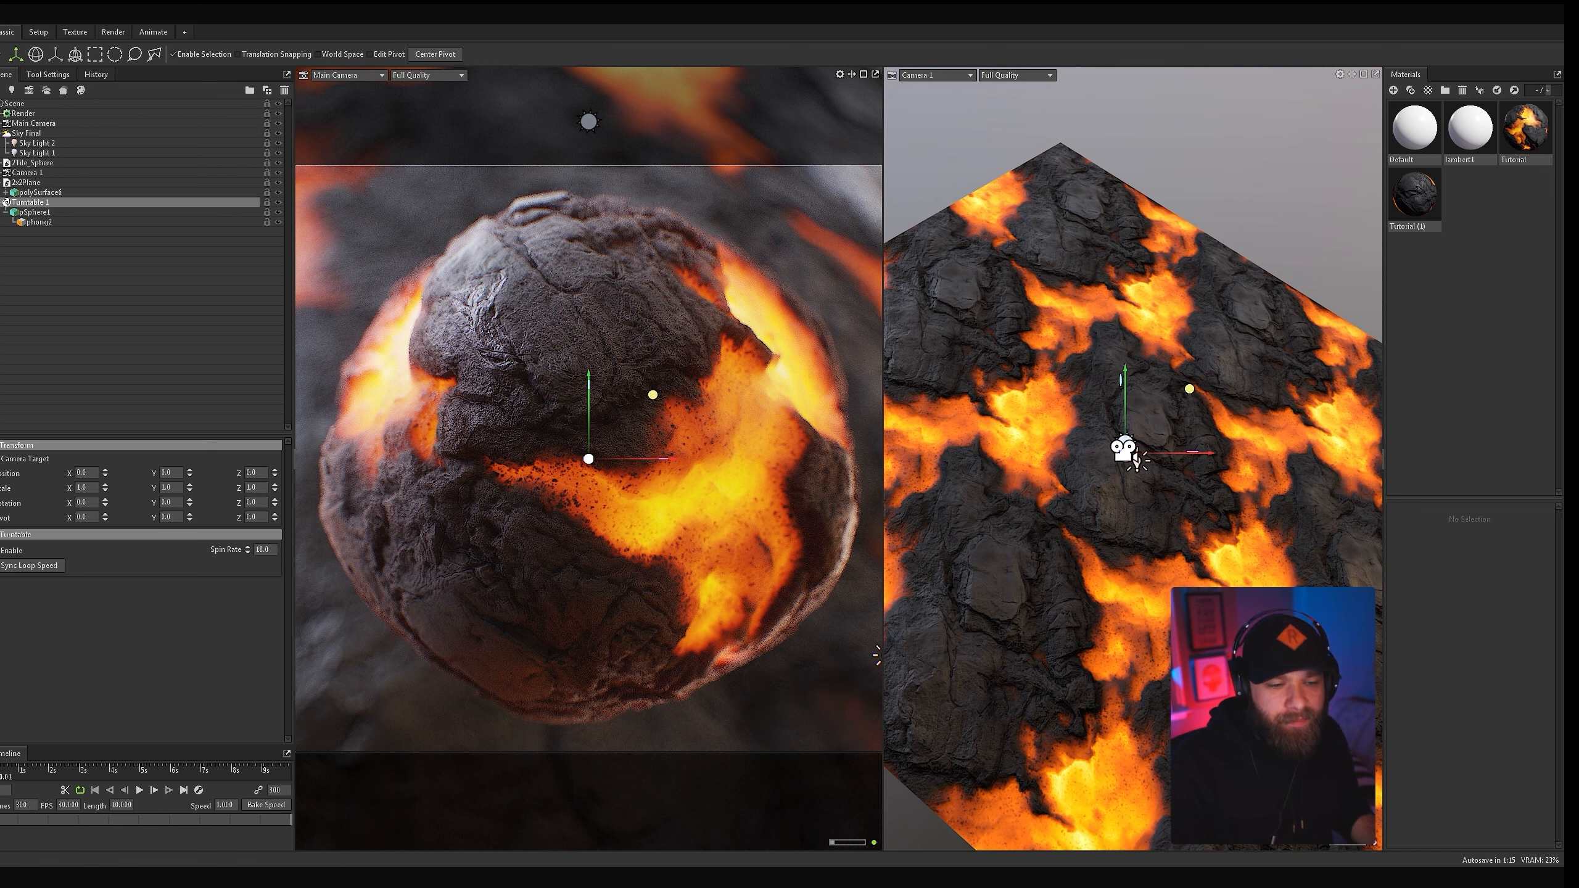
pyautogui.click(1526, 129)
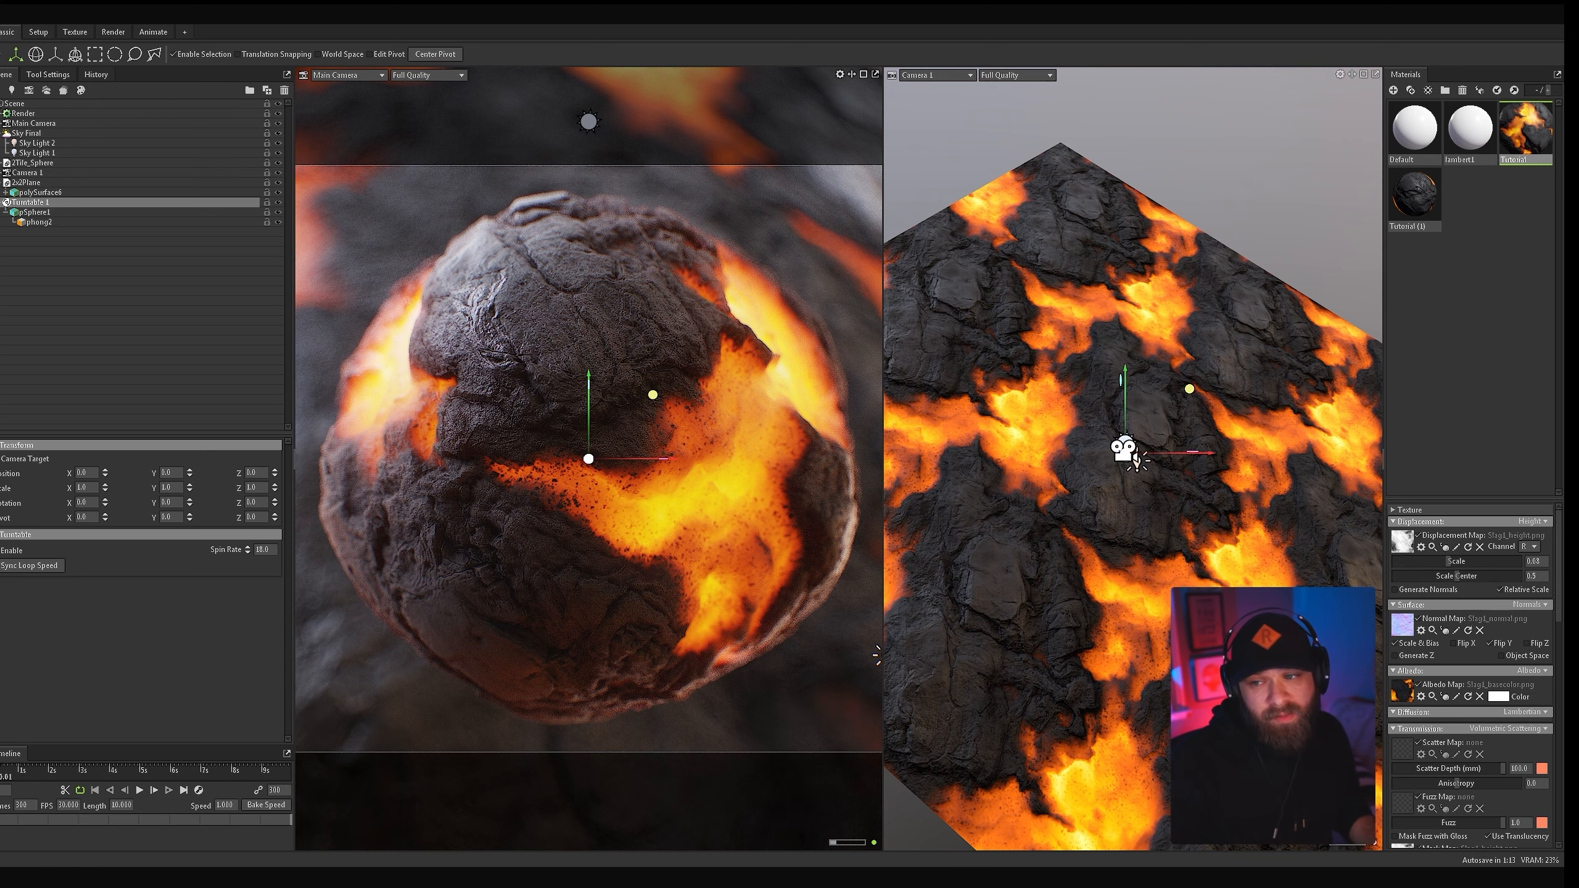
pyautogui.click(1409, 510)
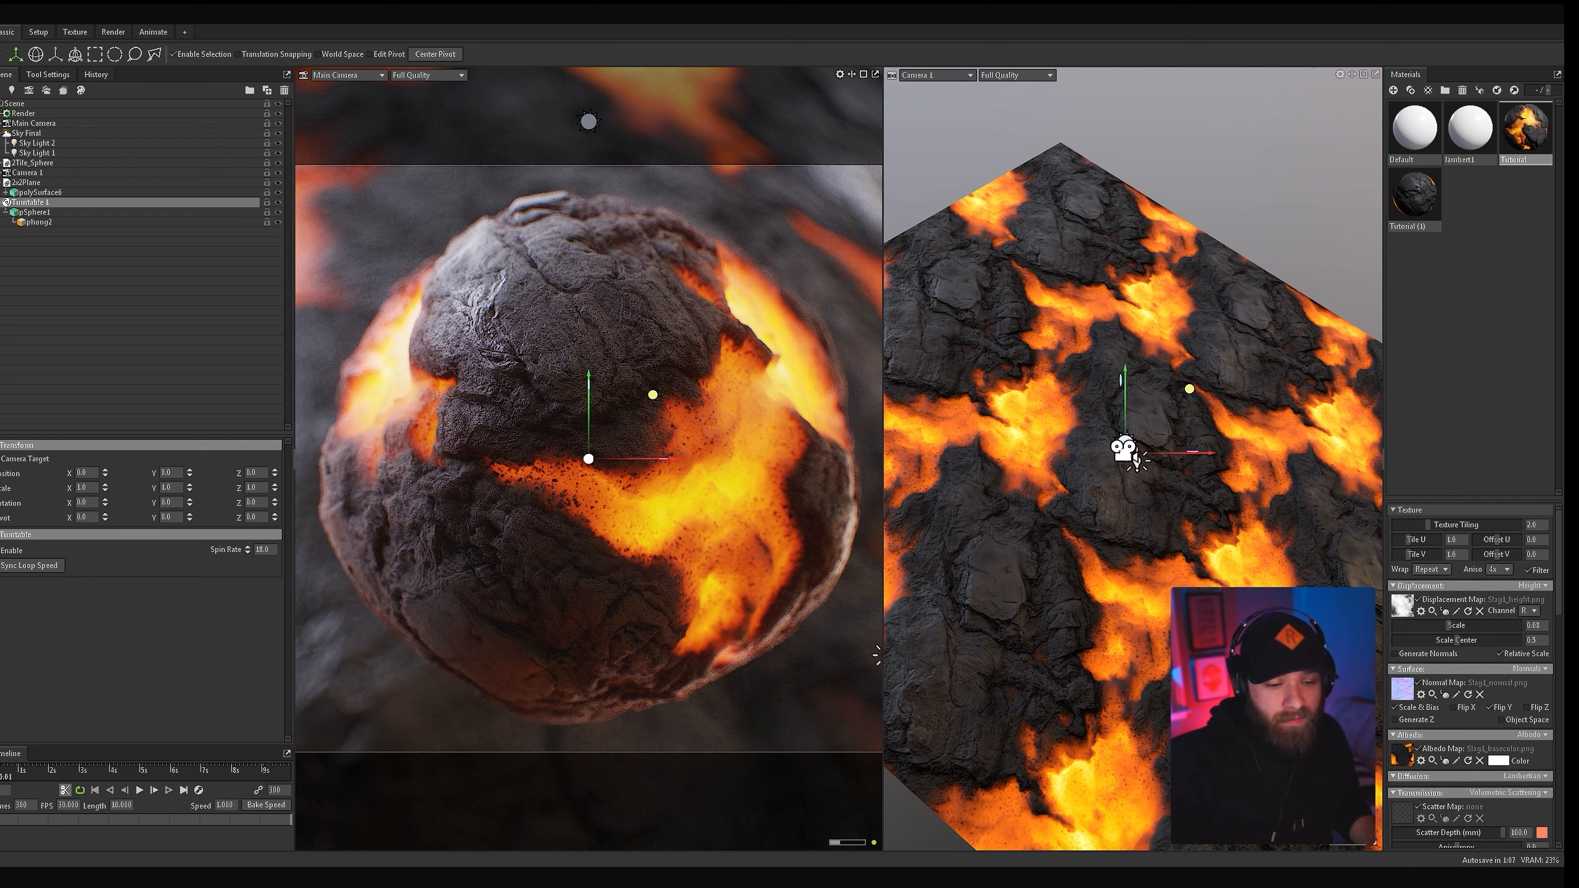
# Step: Shorten the animation length to 5 seconds, compressing the keyframe times, and preview the turntable to about 2 seconds
pyautogui.doubleClick(122, 805)
pyautogui.write('5')
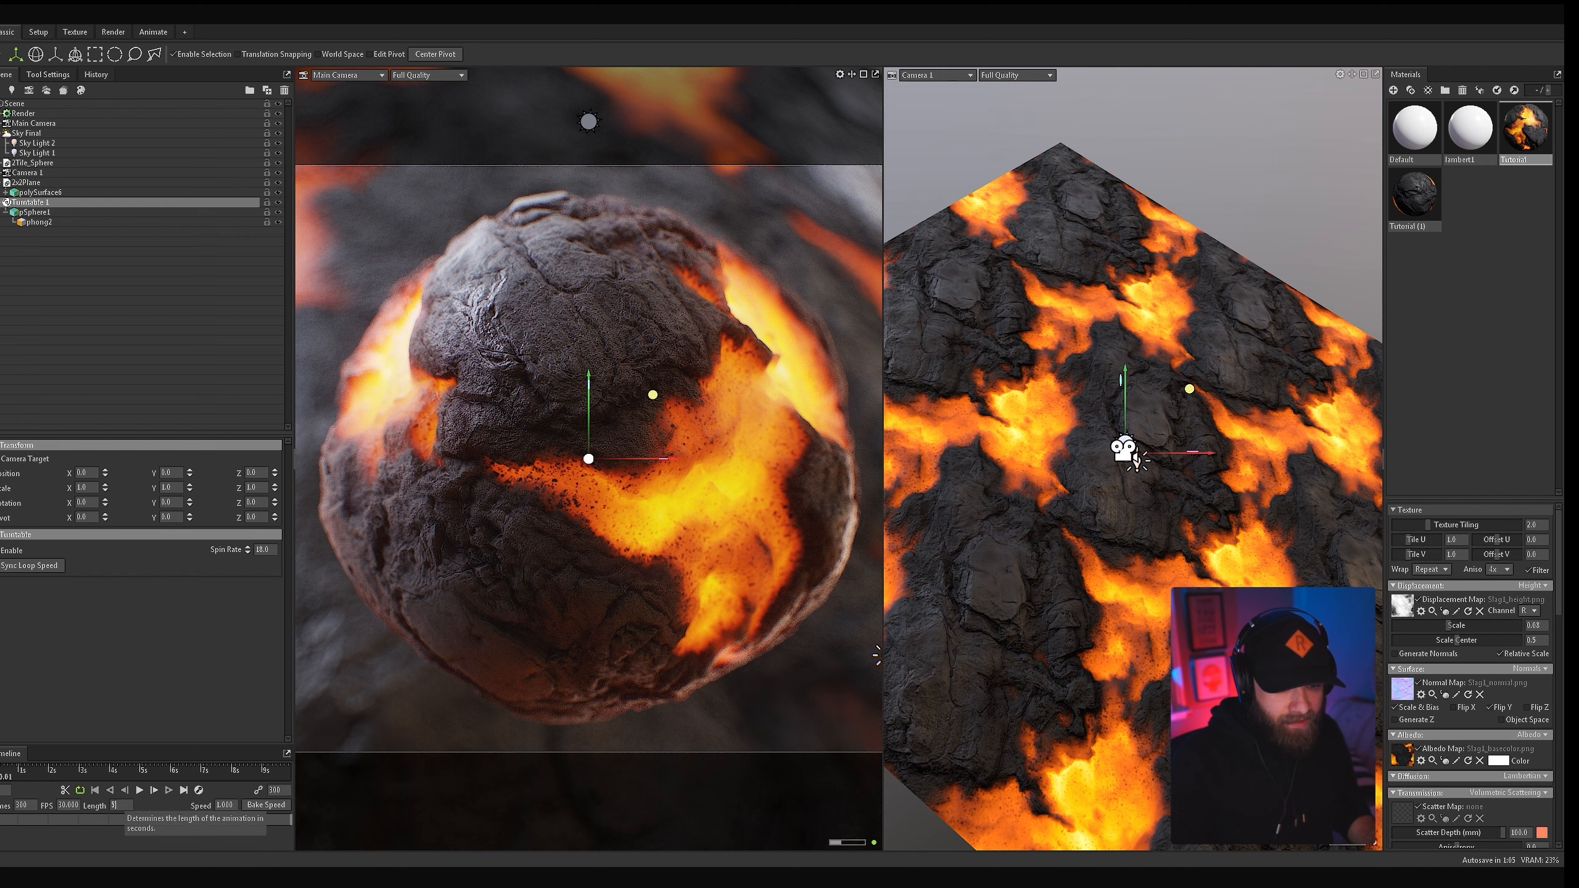
pyautogui.press('Return')
pyautogui.press('Return')
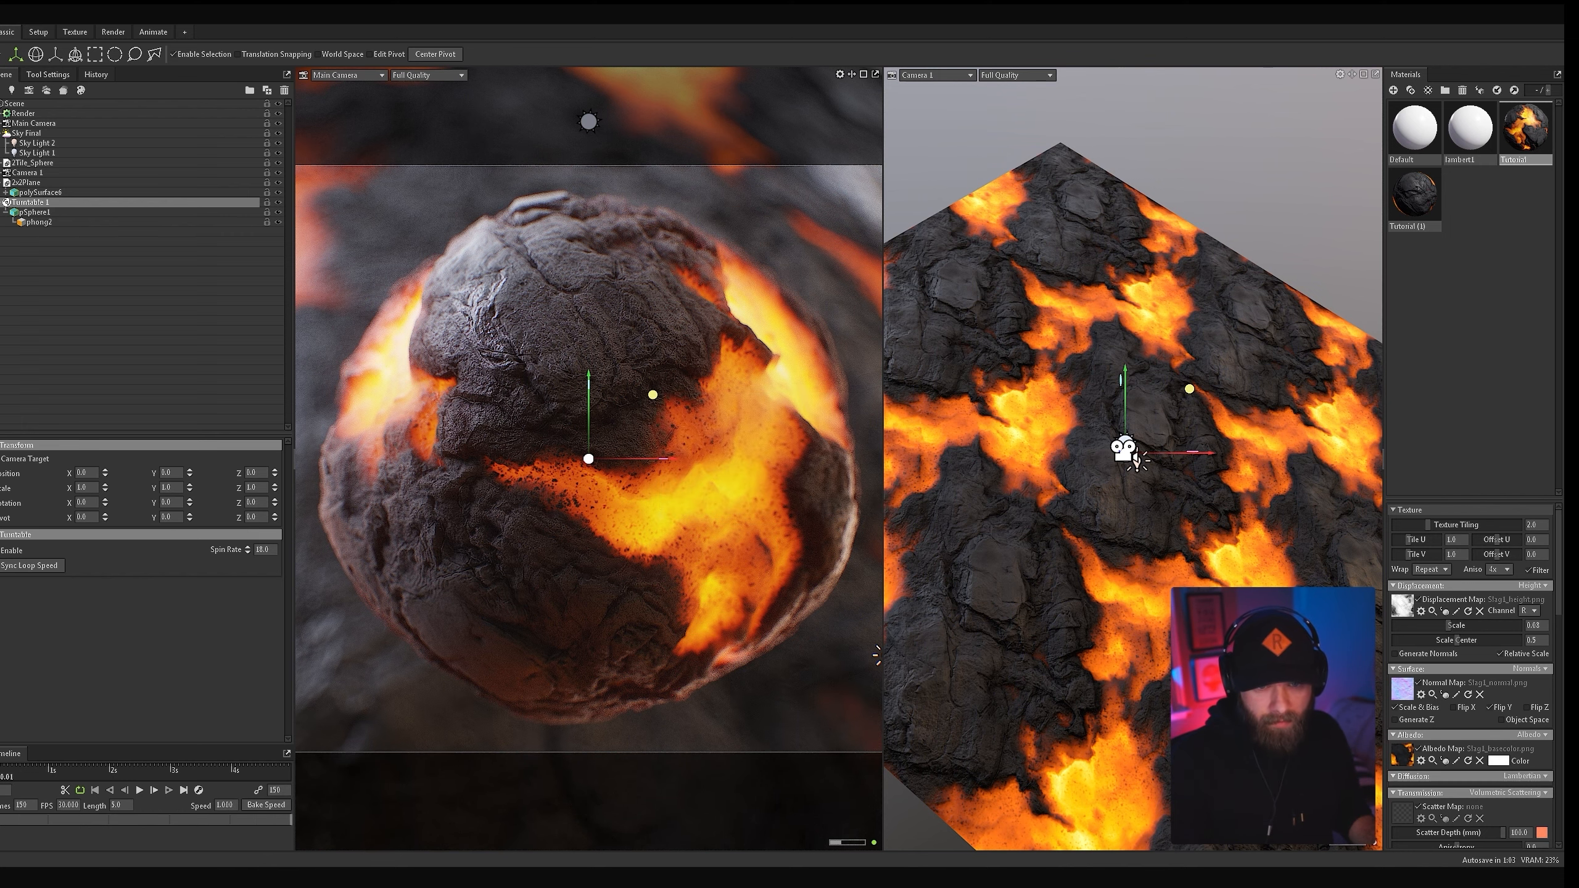
pyautogui.press('space')
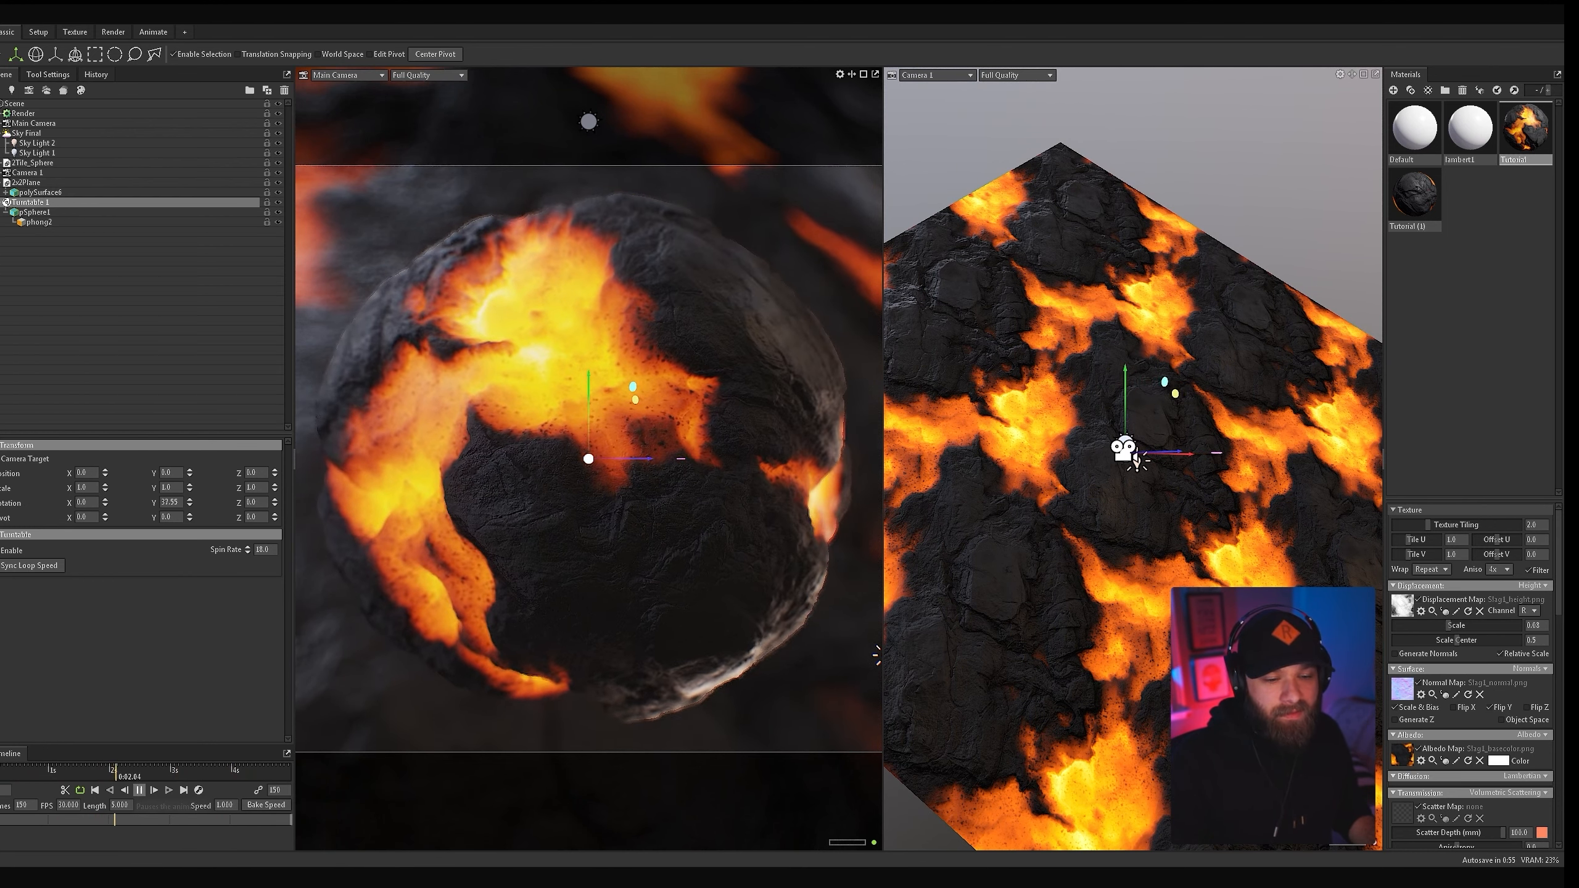
pyautogui.press('space')
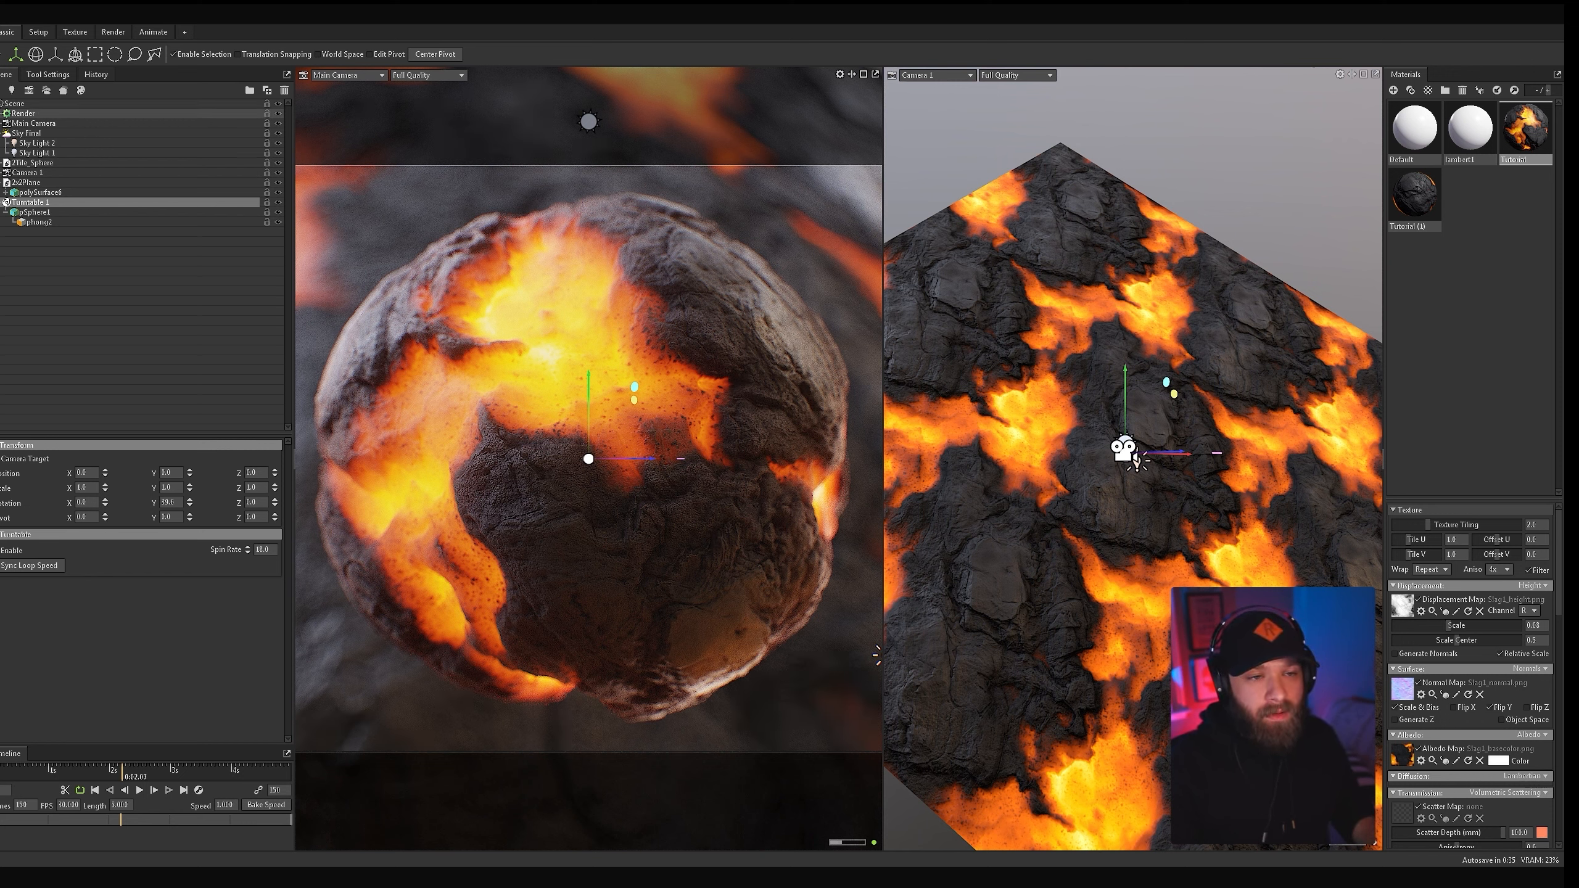
# Step: In the Render object's video output settings, change the format to PNG
pyautogui.click(1136, 460)
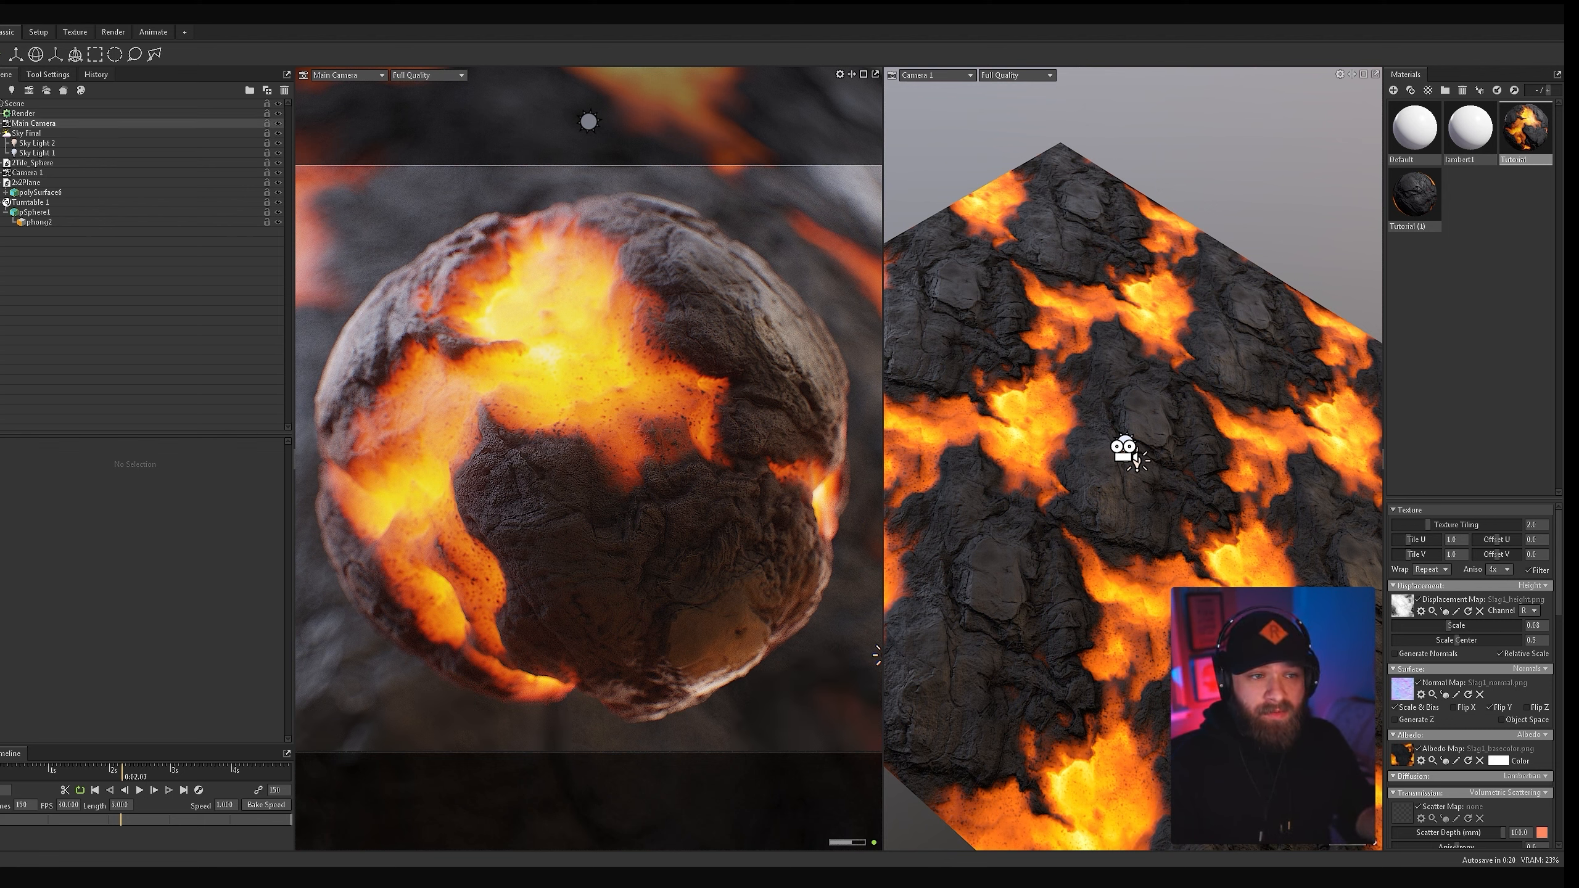
pyautogui.click(23, 114)
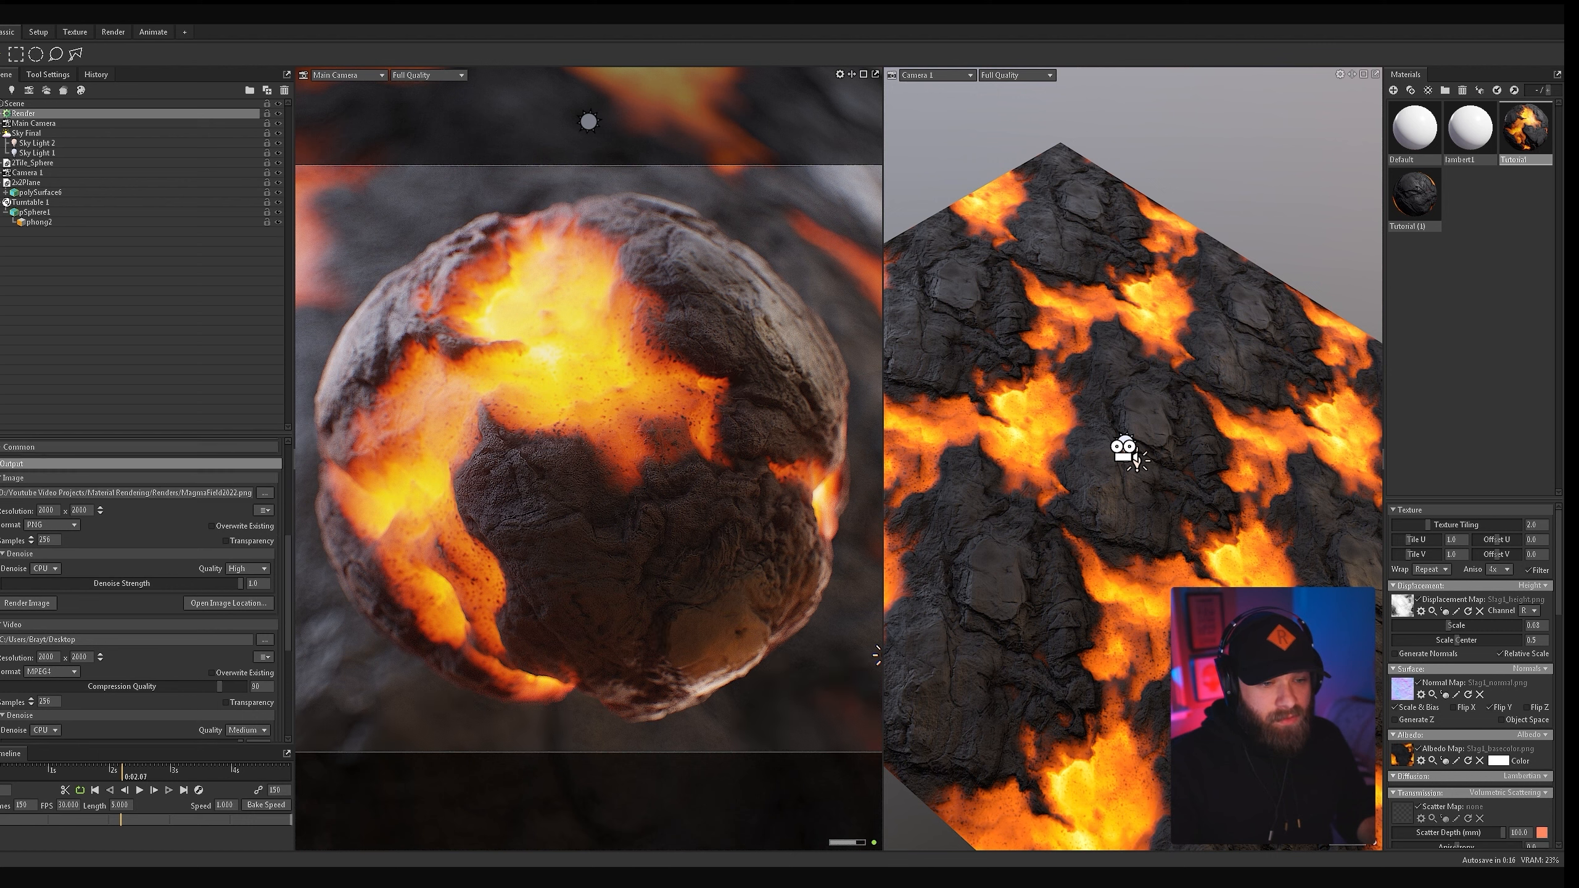
pyautogui.scroll(-3, 140, 591)
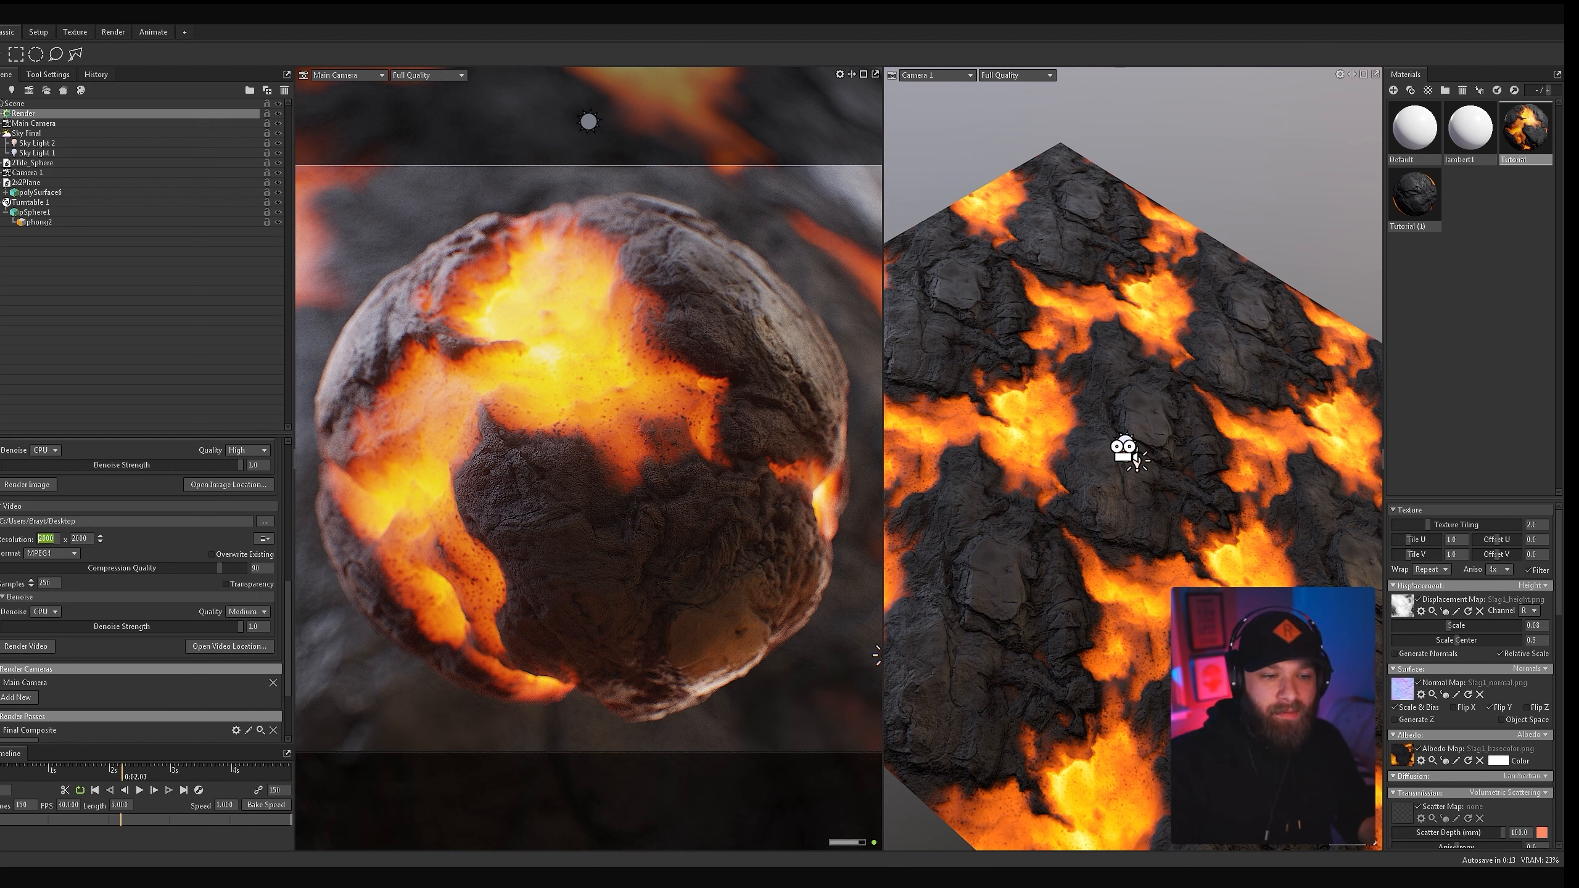
pyautogui.click(52, 553)
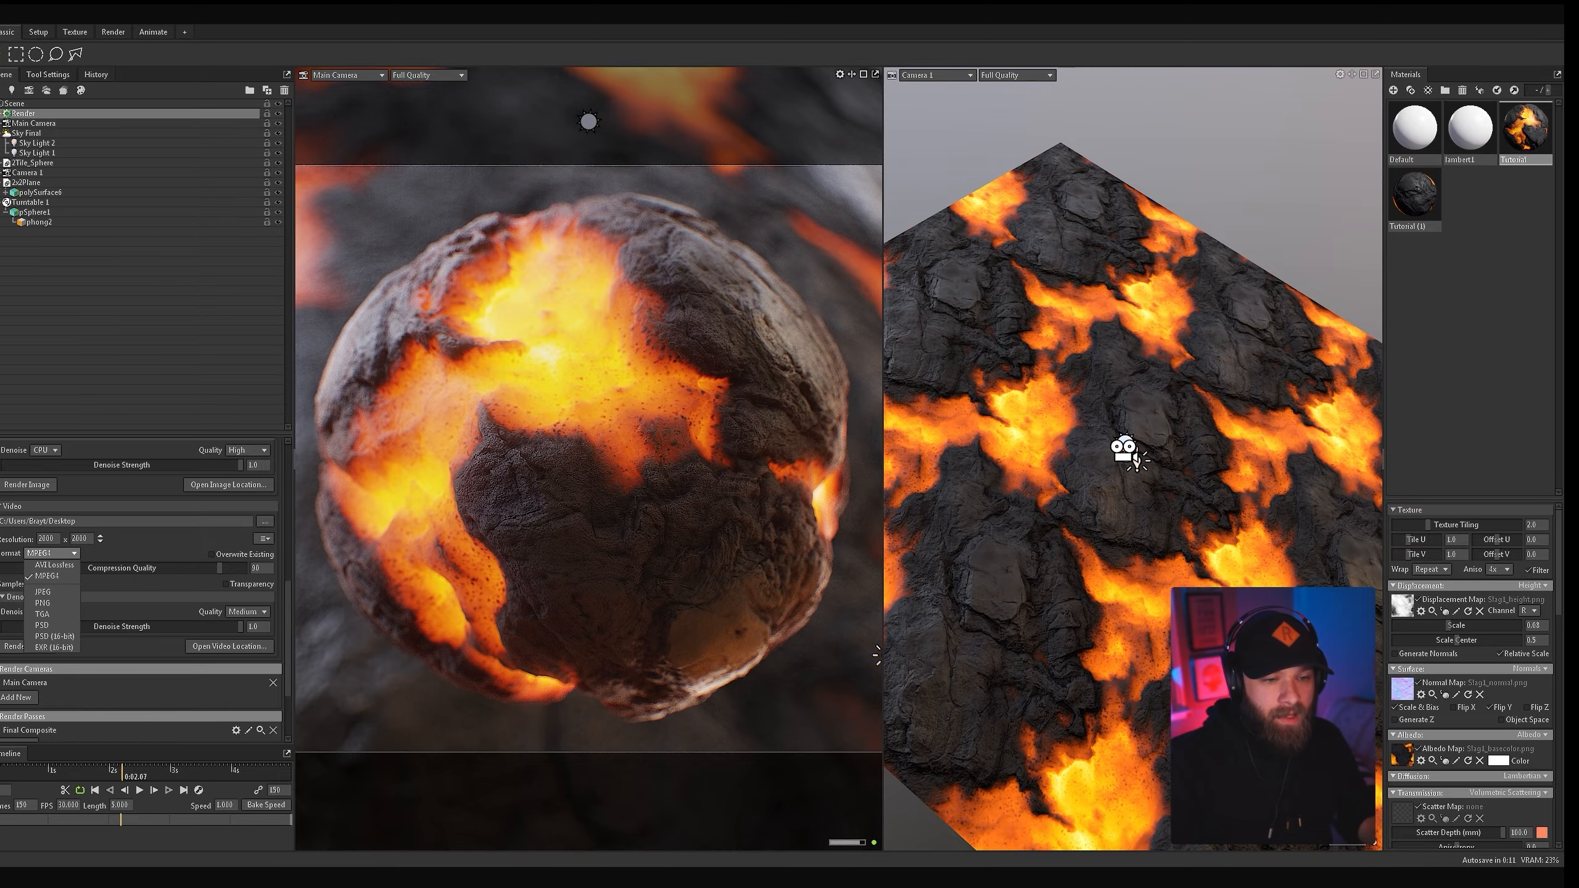
pyautogui.click(43, 602)
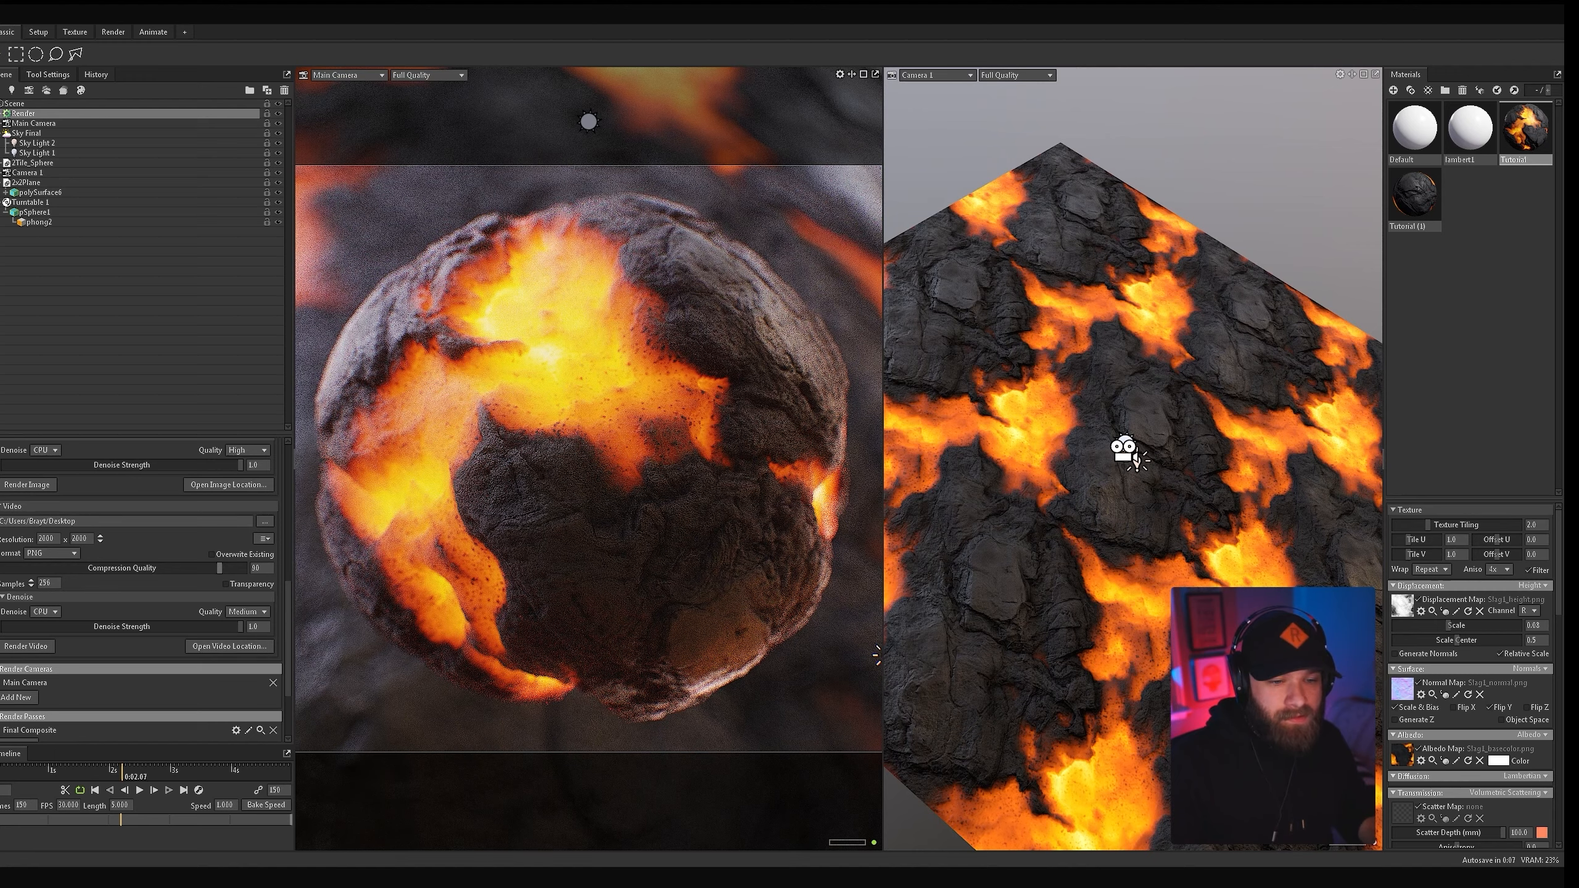
# Step: Raise the video output's compression quality to 100 and samples to 512, and return the timeline to the start
pyautogui.moveTo(219, 568); pyautogui.dragTo(249, 569)
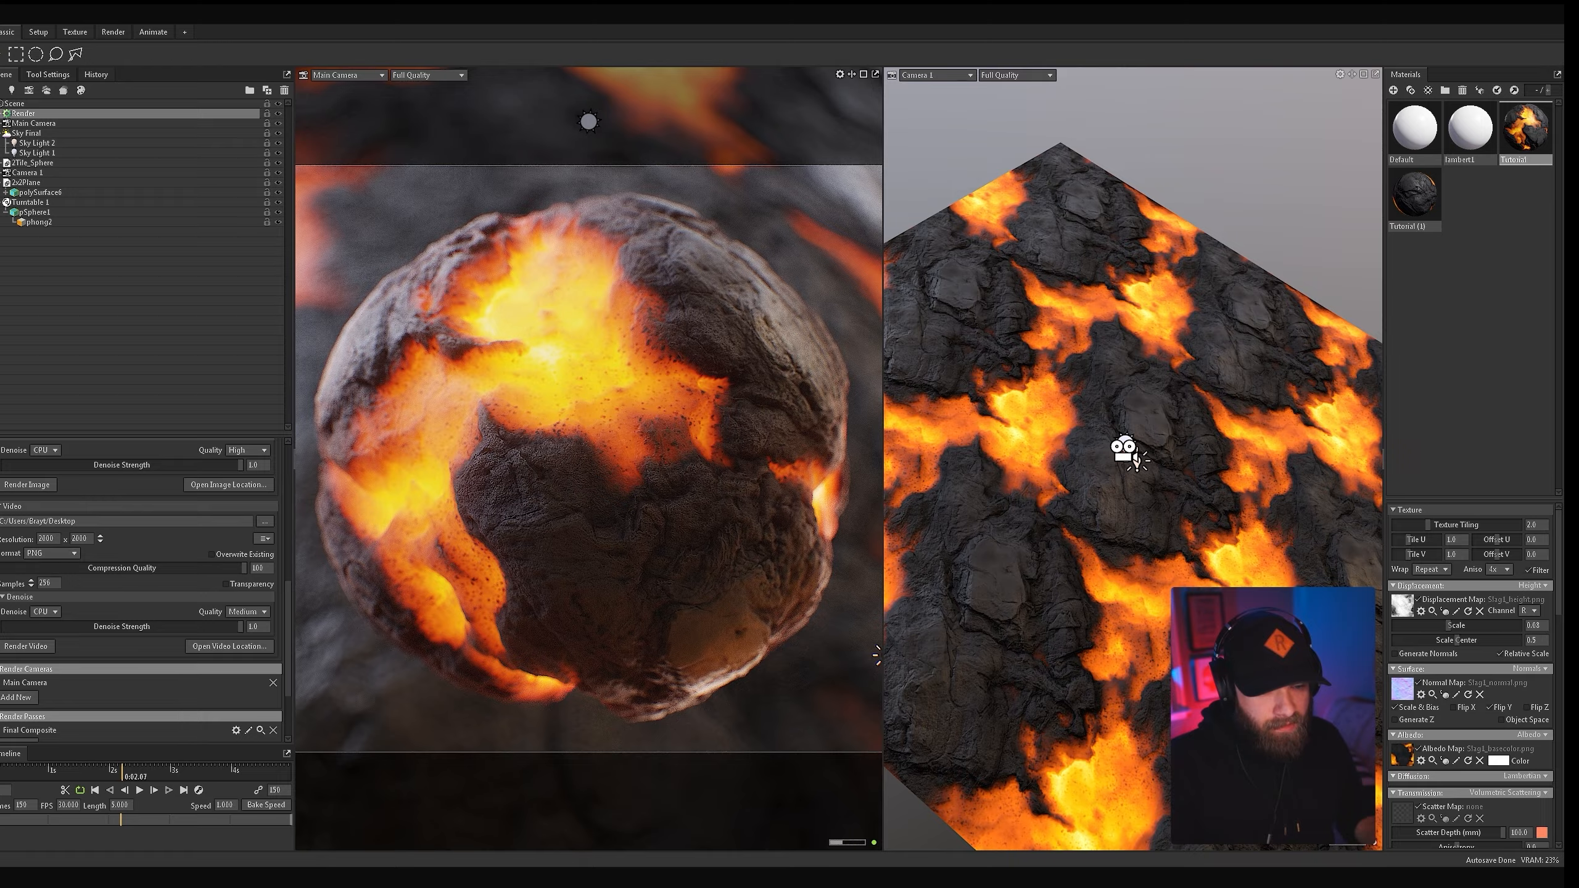
pyautogui.click(31, 581)
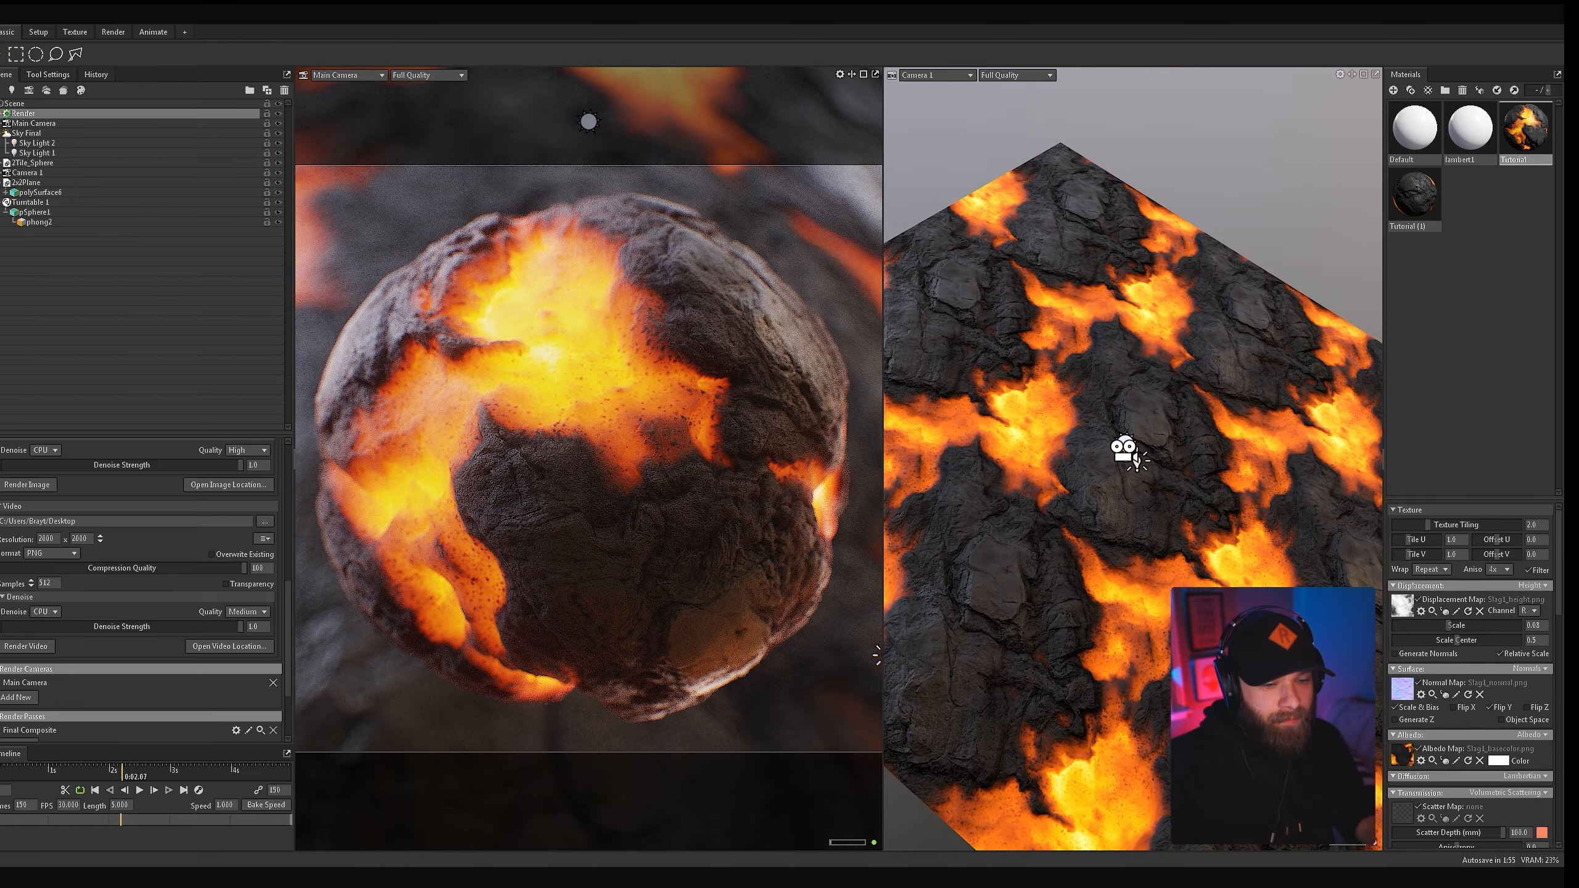
pyautogui.moveTo(122, 771); pyautogui.dragTo(0, 771)
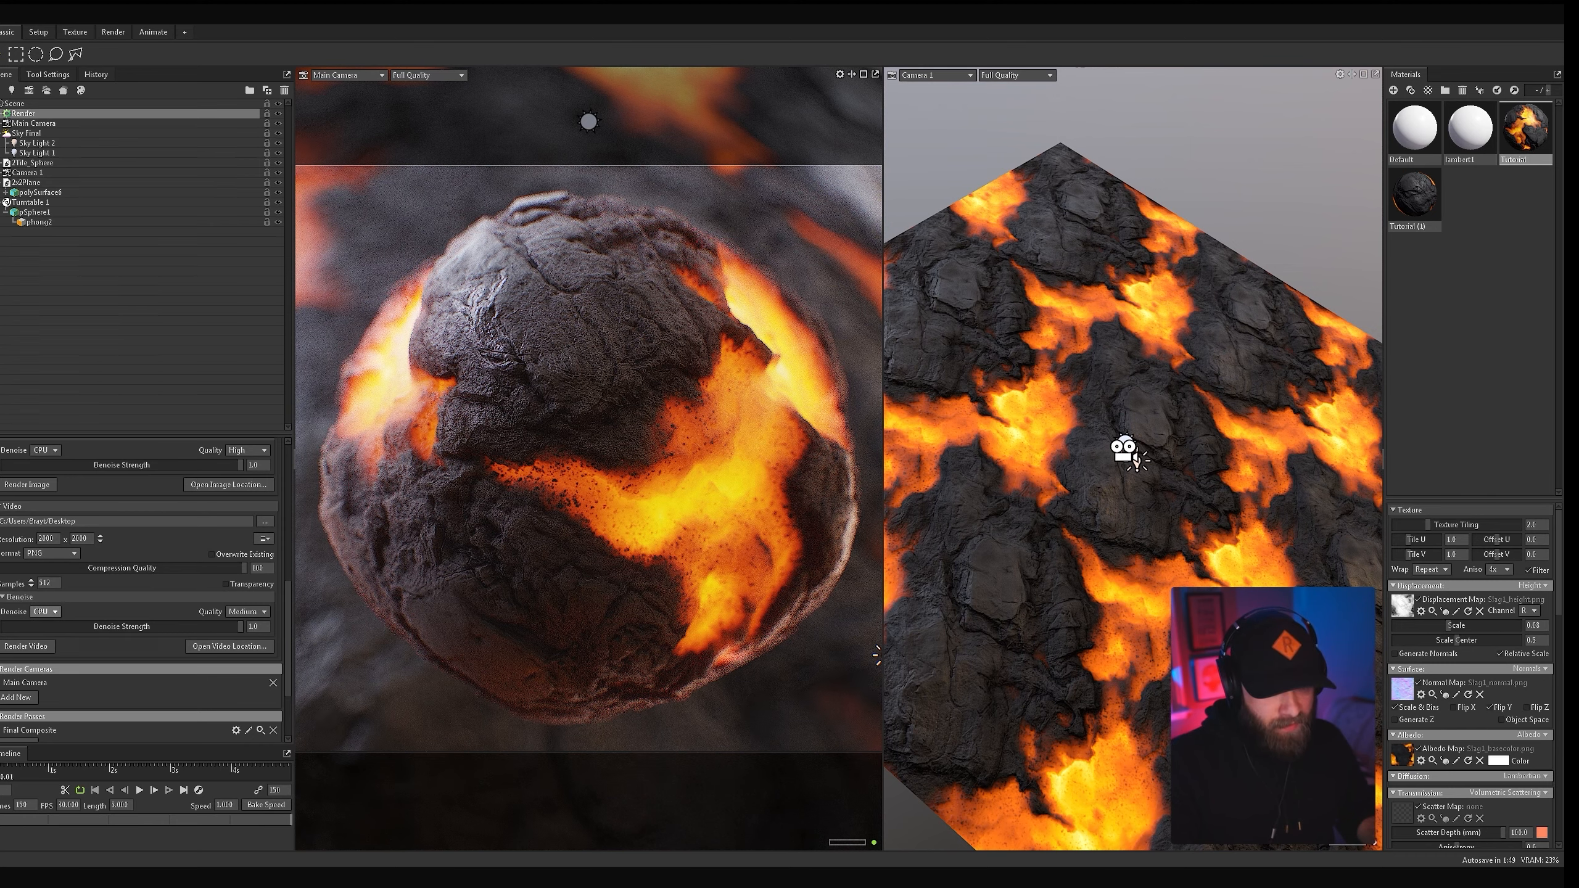
# Step: Set the video output's denoise quality to High and its resolution to 1000 x 1000
pyautogui.click(247, 612)
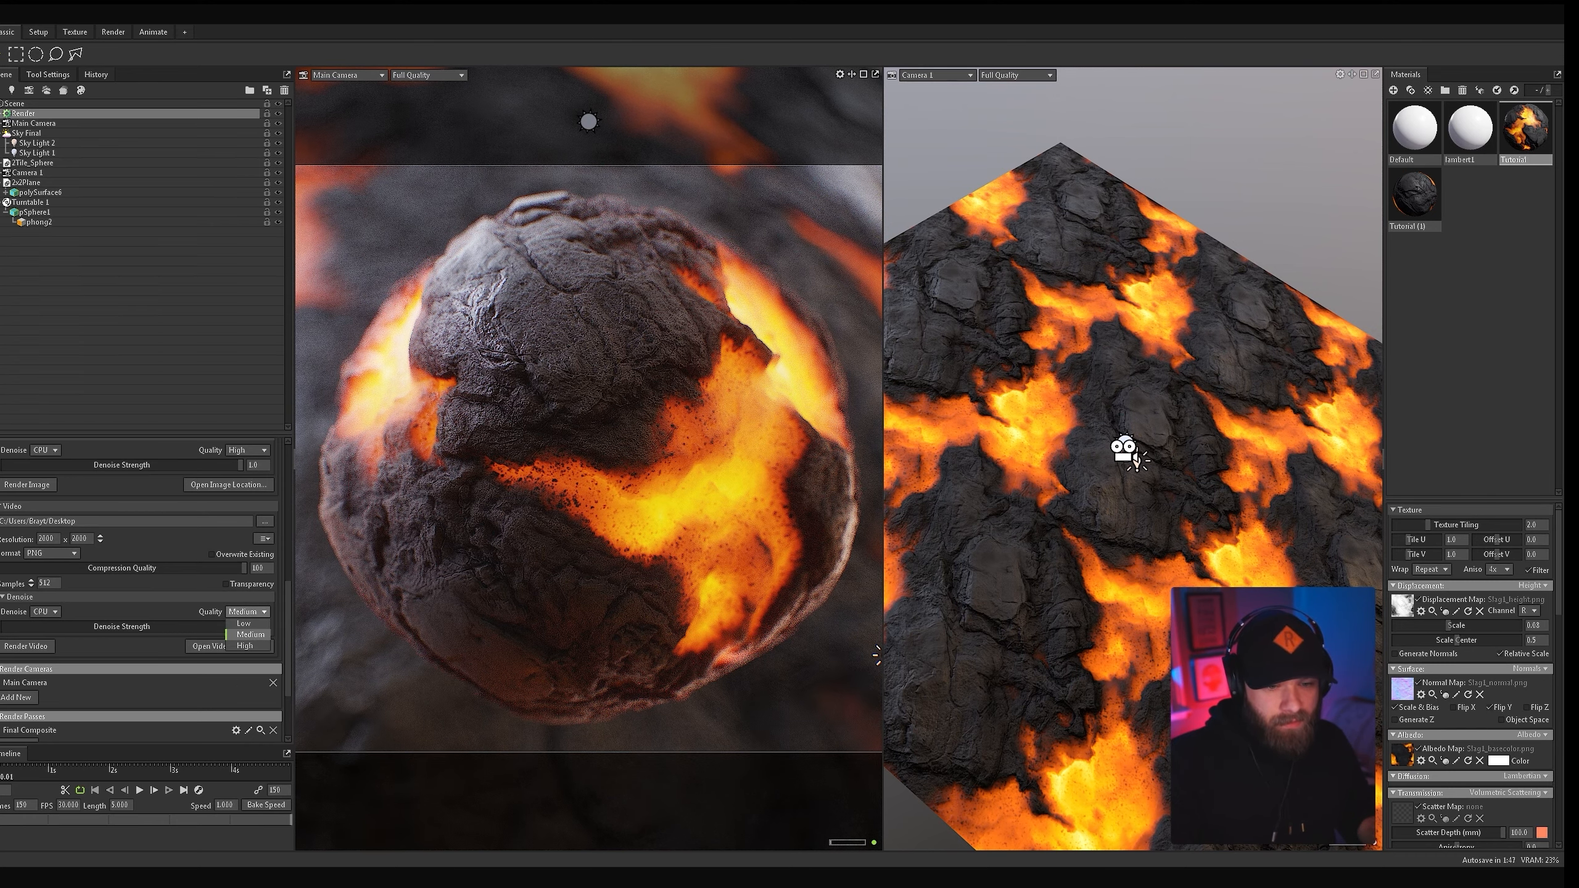
pyautogui.click(247, 648)
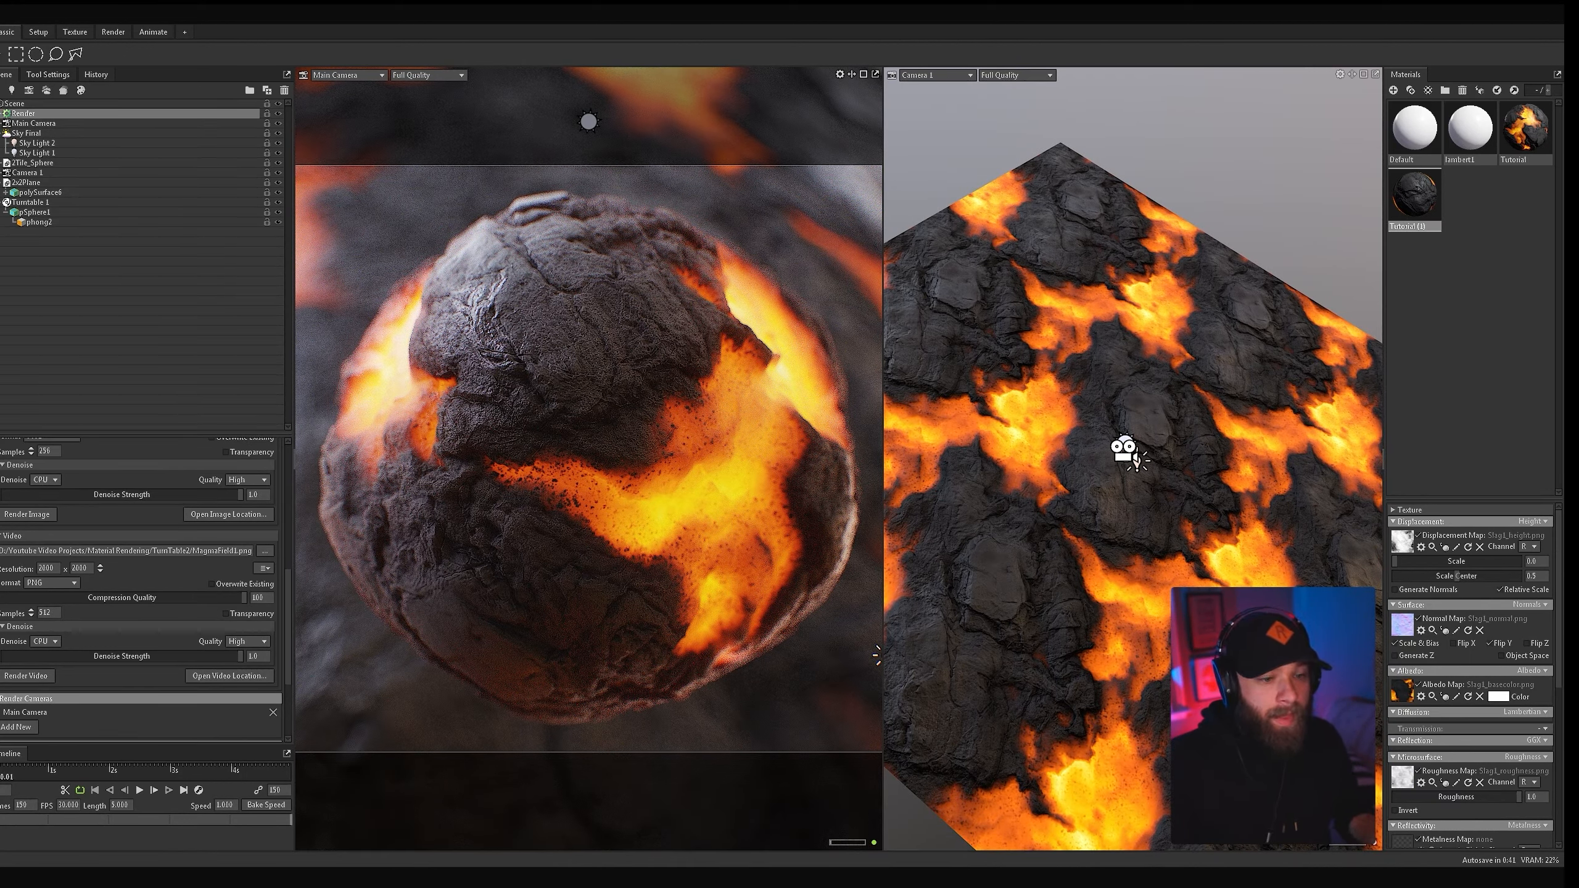
pyautogui.doubleClick(47, 568)
pyautogui.write('100')
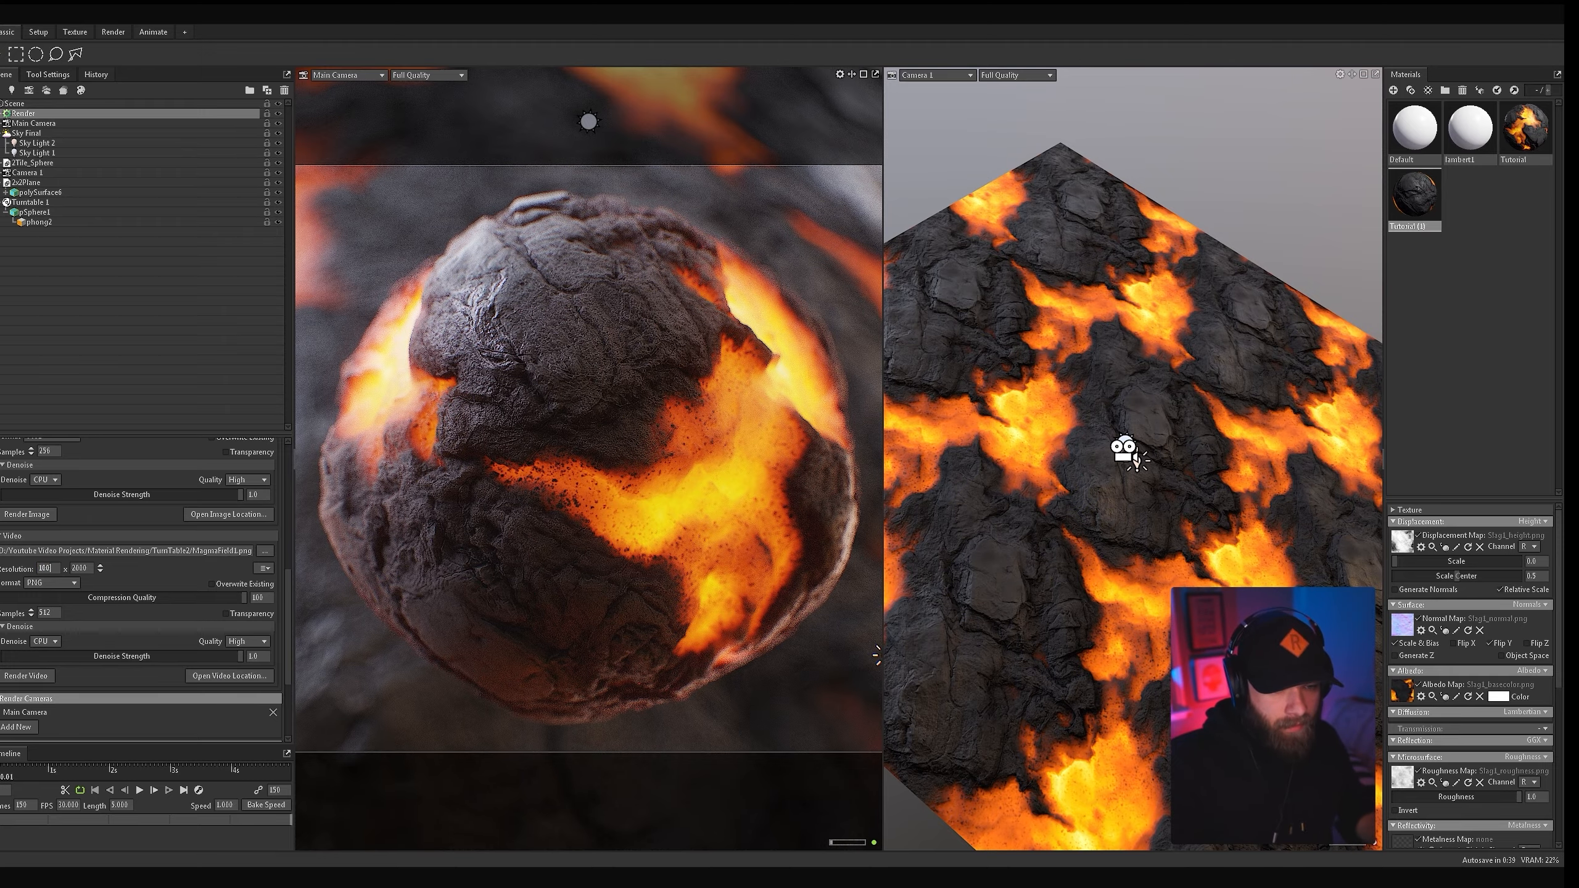
pyautogui.press('Tab')
pyautogui.click(52, 568)
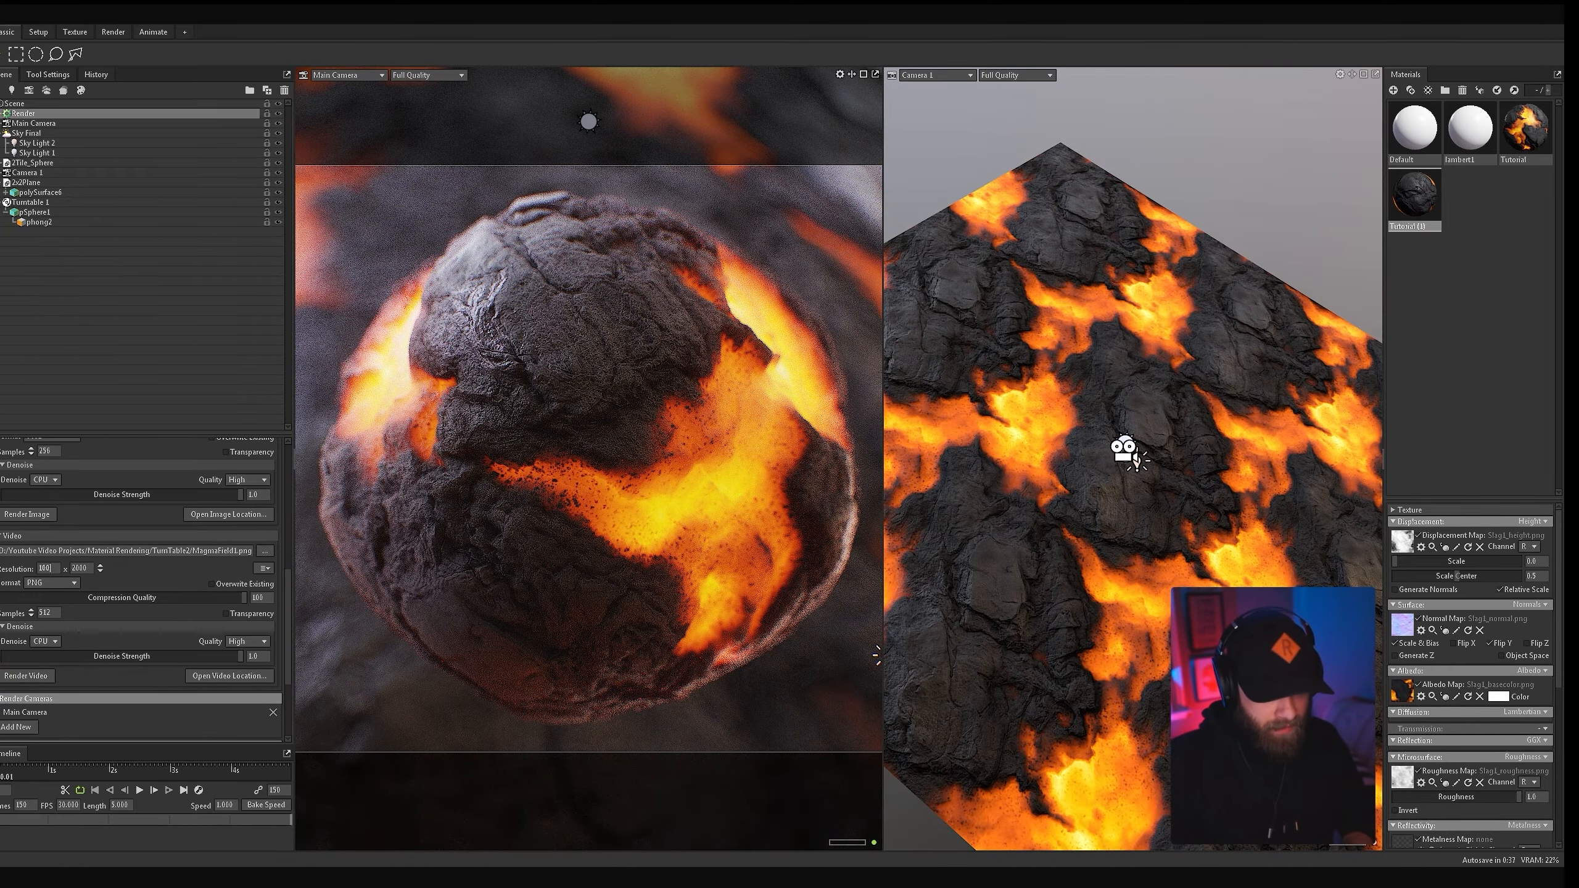
pyautogui.write('0')
pyautogui.press('Tab')
pyautogui.write('1000')
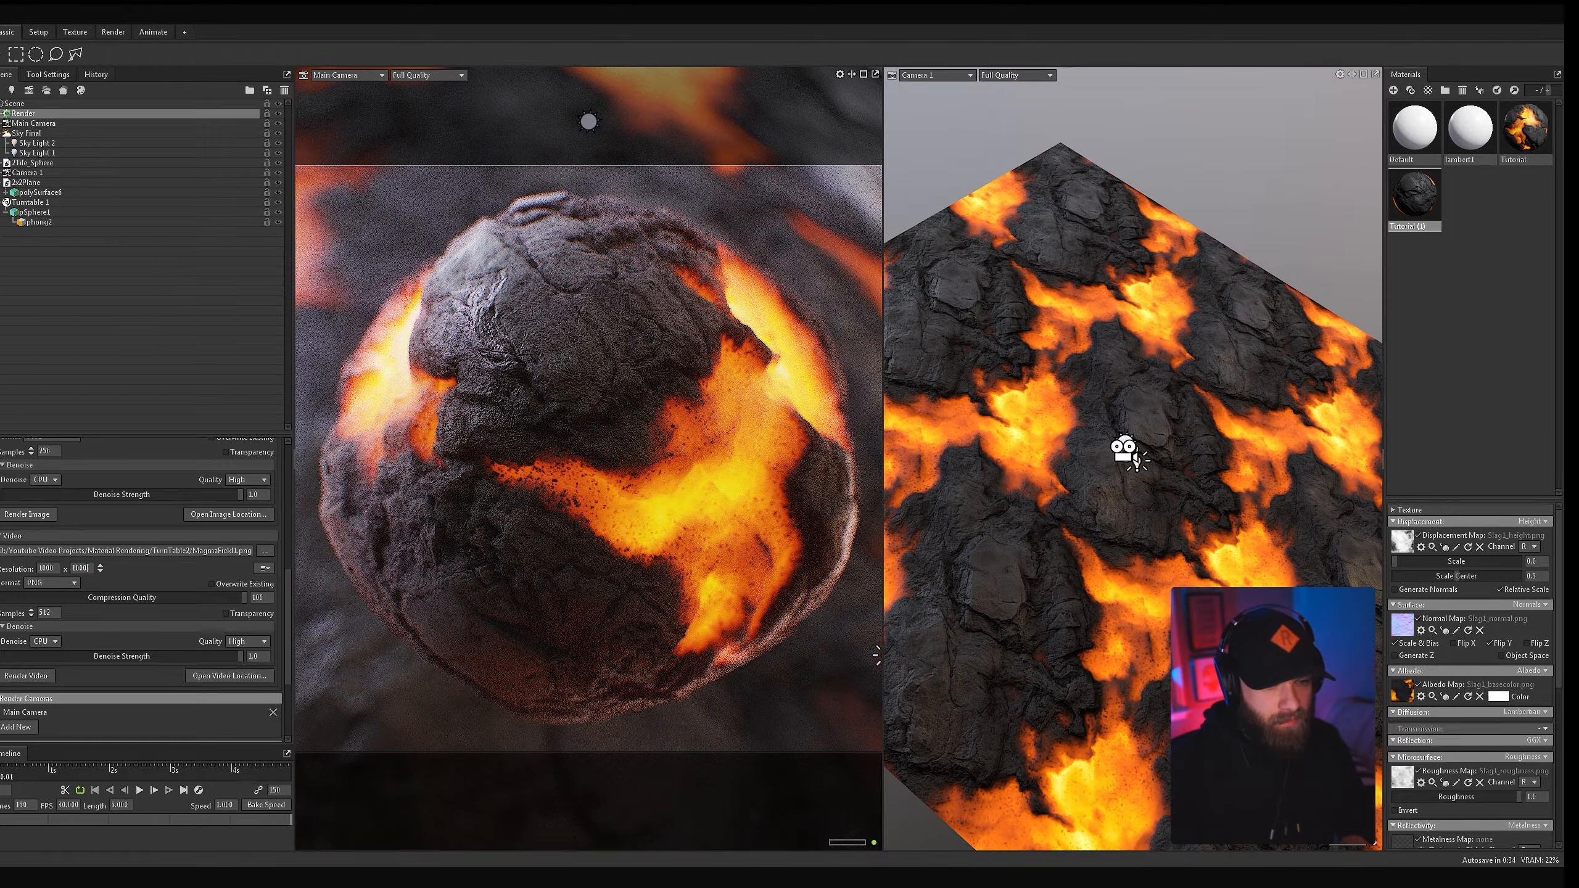
pyautogui.press('Return')
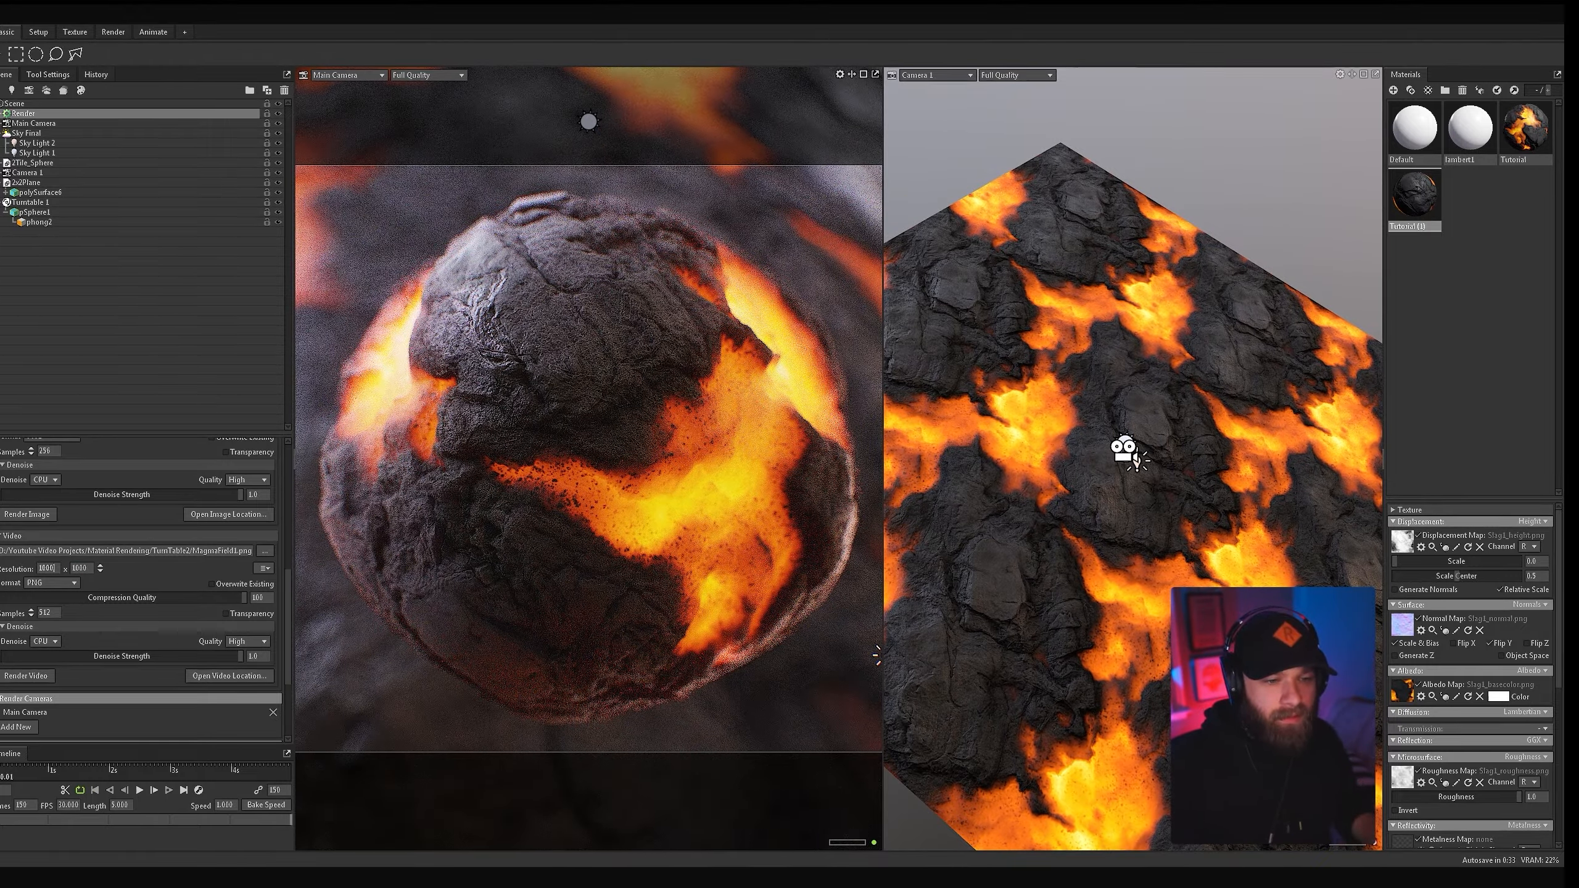
pyautogui.doubleClick(49, 568)
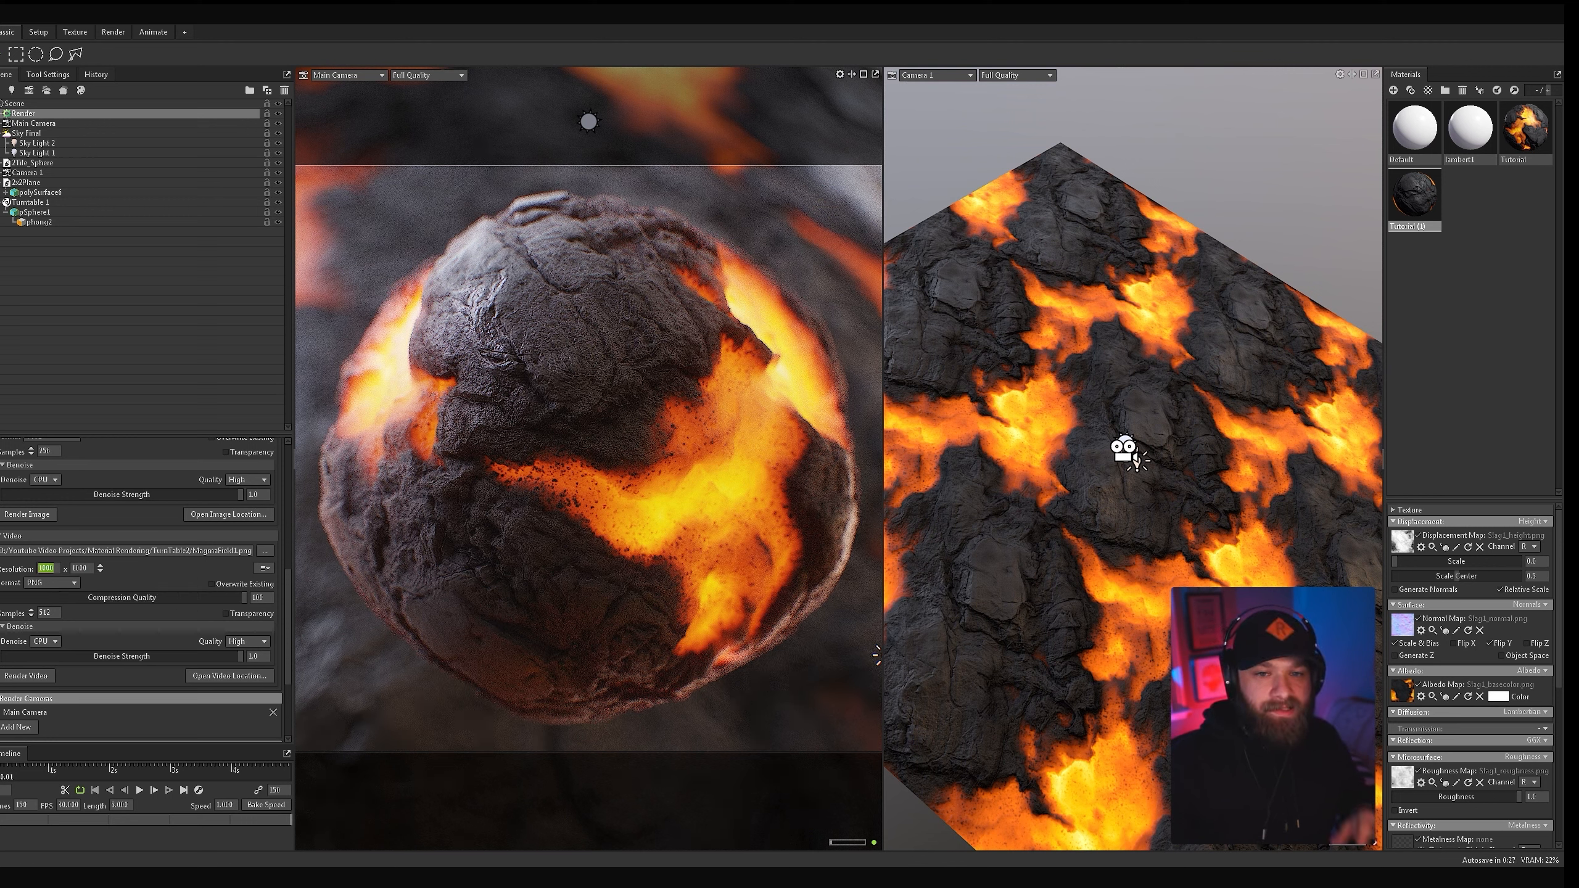
pyautogui.click(80, 568)
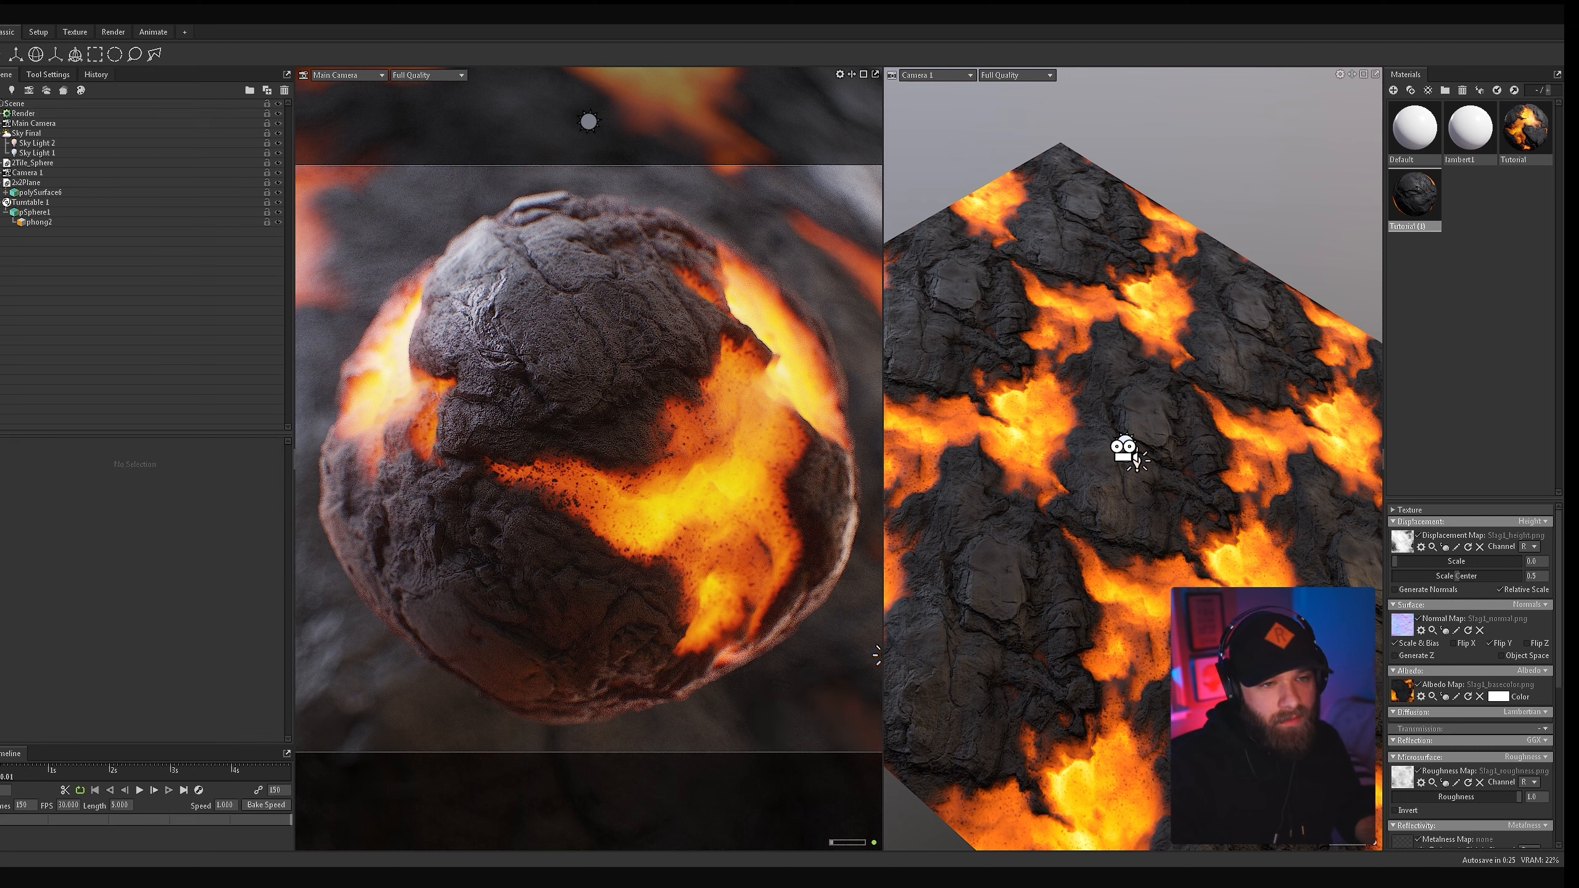
# Step: Review the Render object's output settings and start rendering the turntable video as a PNG sequence
pyautogui.scroll(5, 143, 591)
pyautogui.scroll(-4, 143, 592)
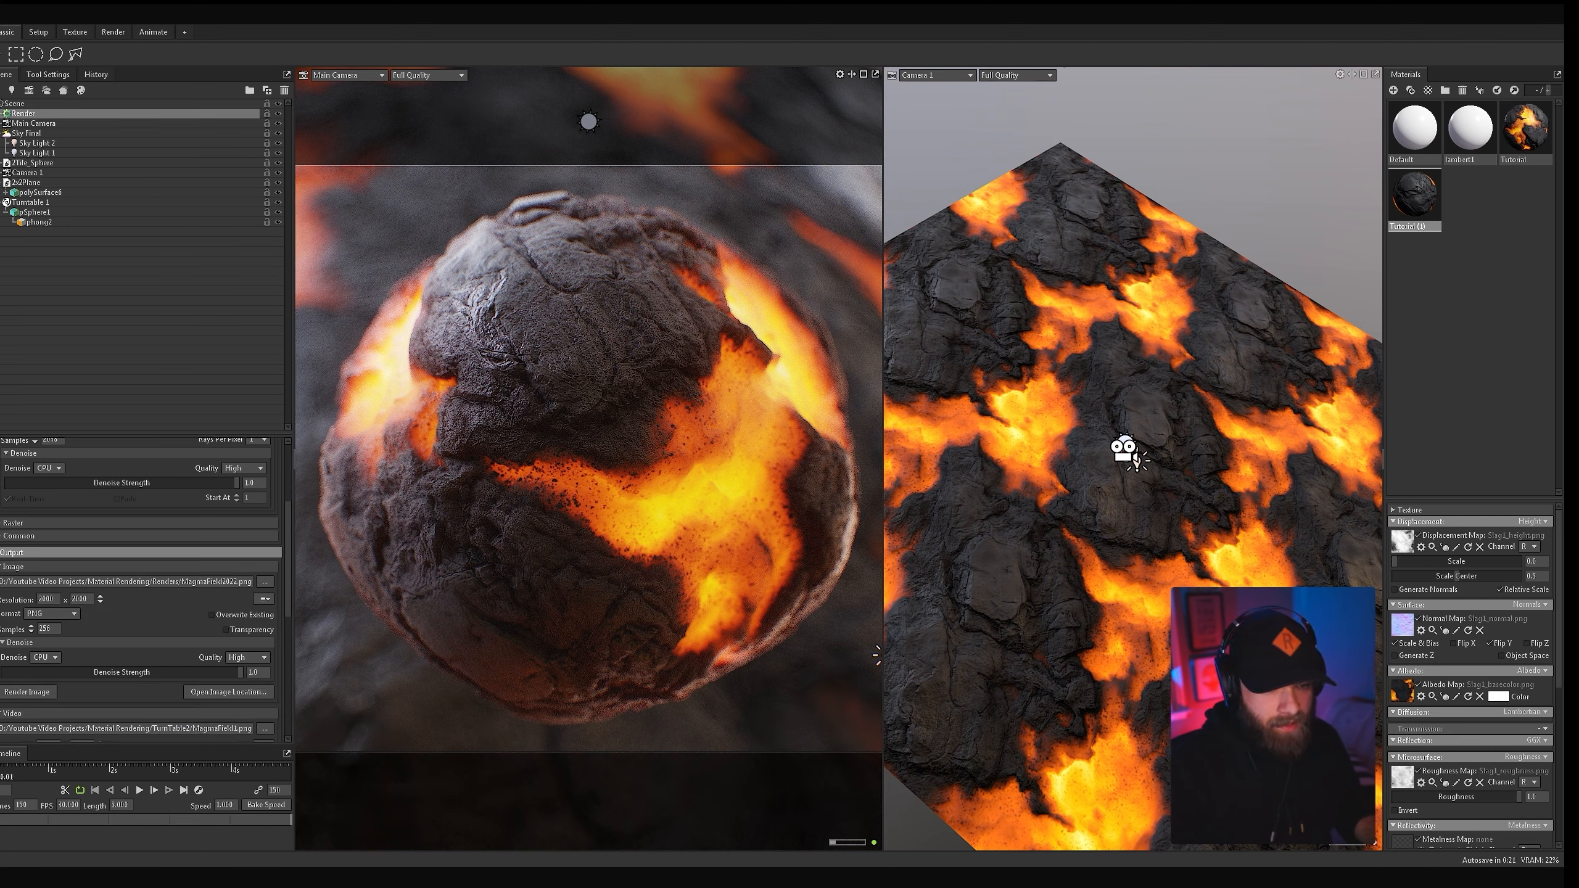
pyautogui.scroll(-3, 37, 633)
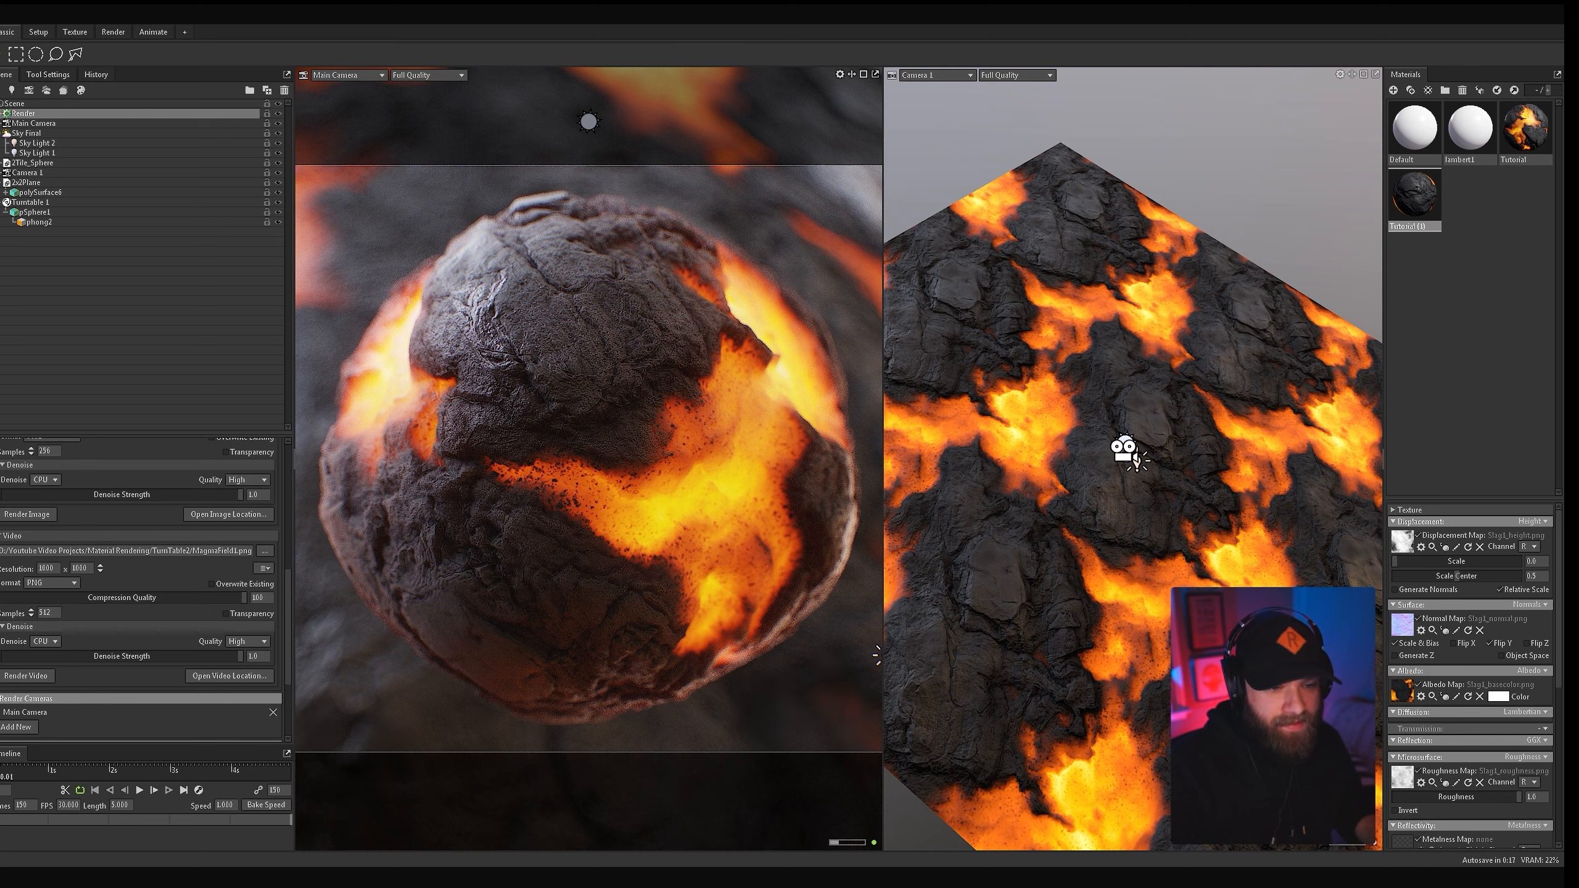
pyautogui.click(25, 675)
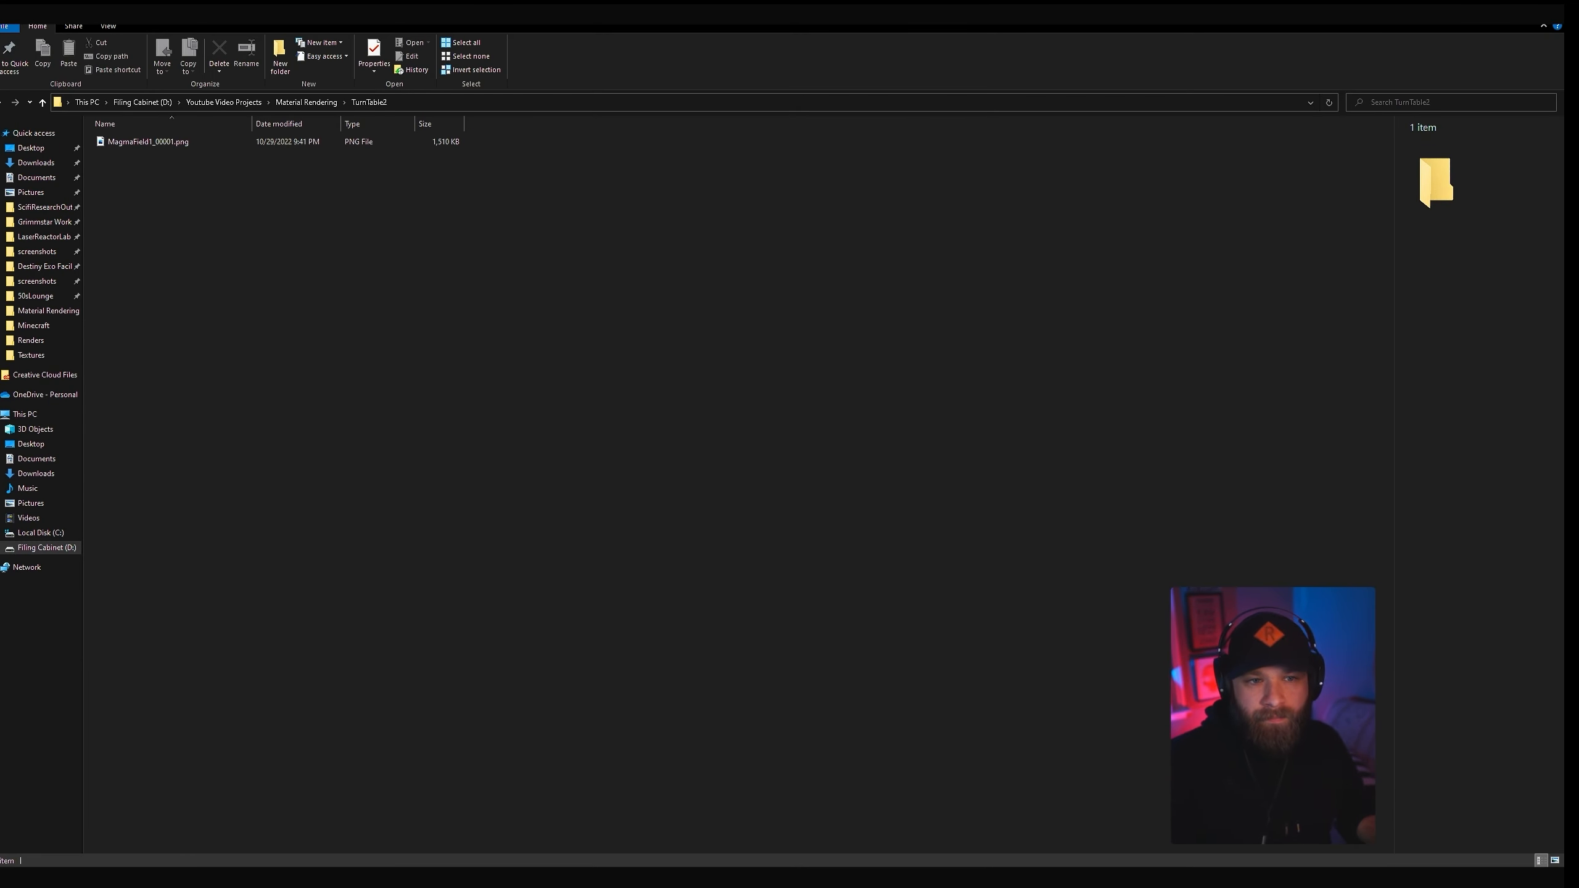
# Step: In File Explorer's TurnTable2 folder, enlarge the thumbnails and inspect the rendered frame MagmaField1_00001.png at closer zoom
pyautogui.keyDown('ctrl'); pyautogui.scroll(3, 280, 236); pyautogui.keyUp('ctrl')
pyautogui.keyDown('ctrl'); pyautogui.scroll(4, 174, 200); pyautogui.keyUp('ctrl')
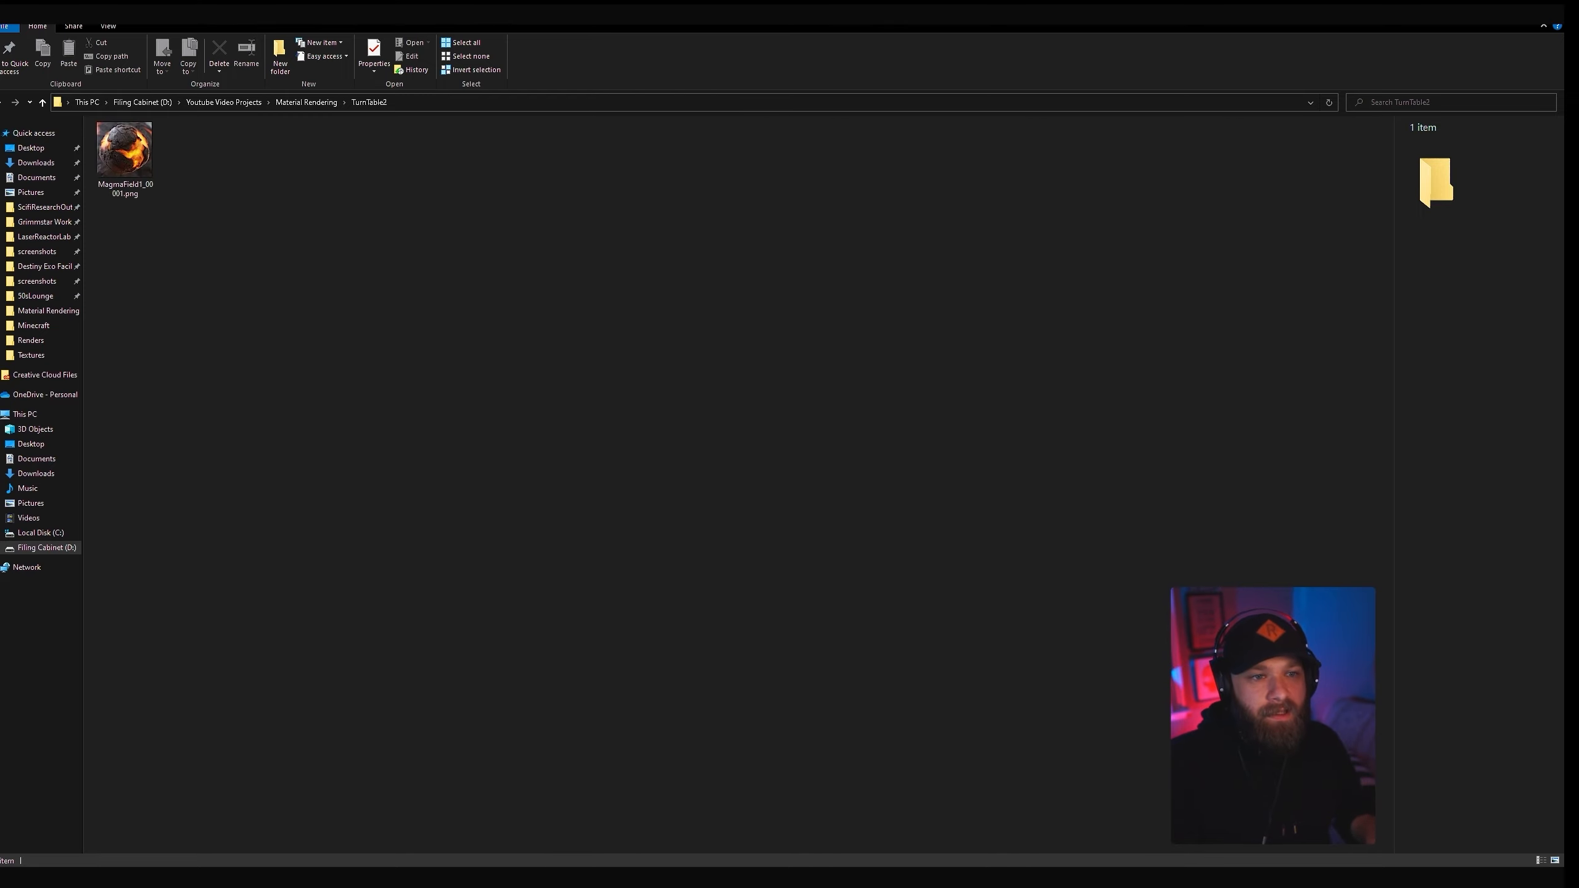
pyautogui.doubleClick(176, 205)
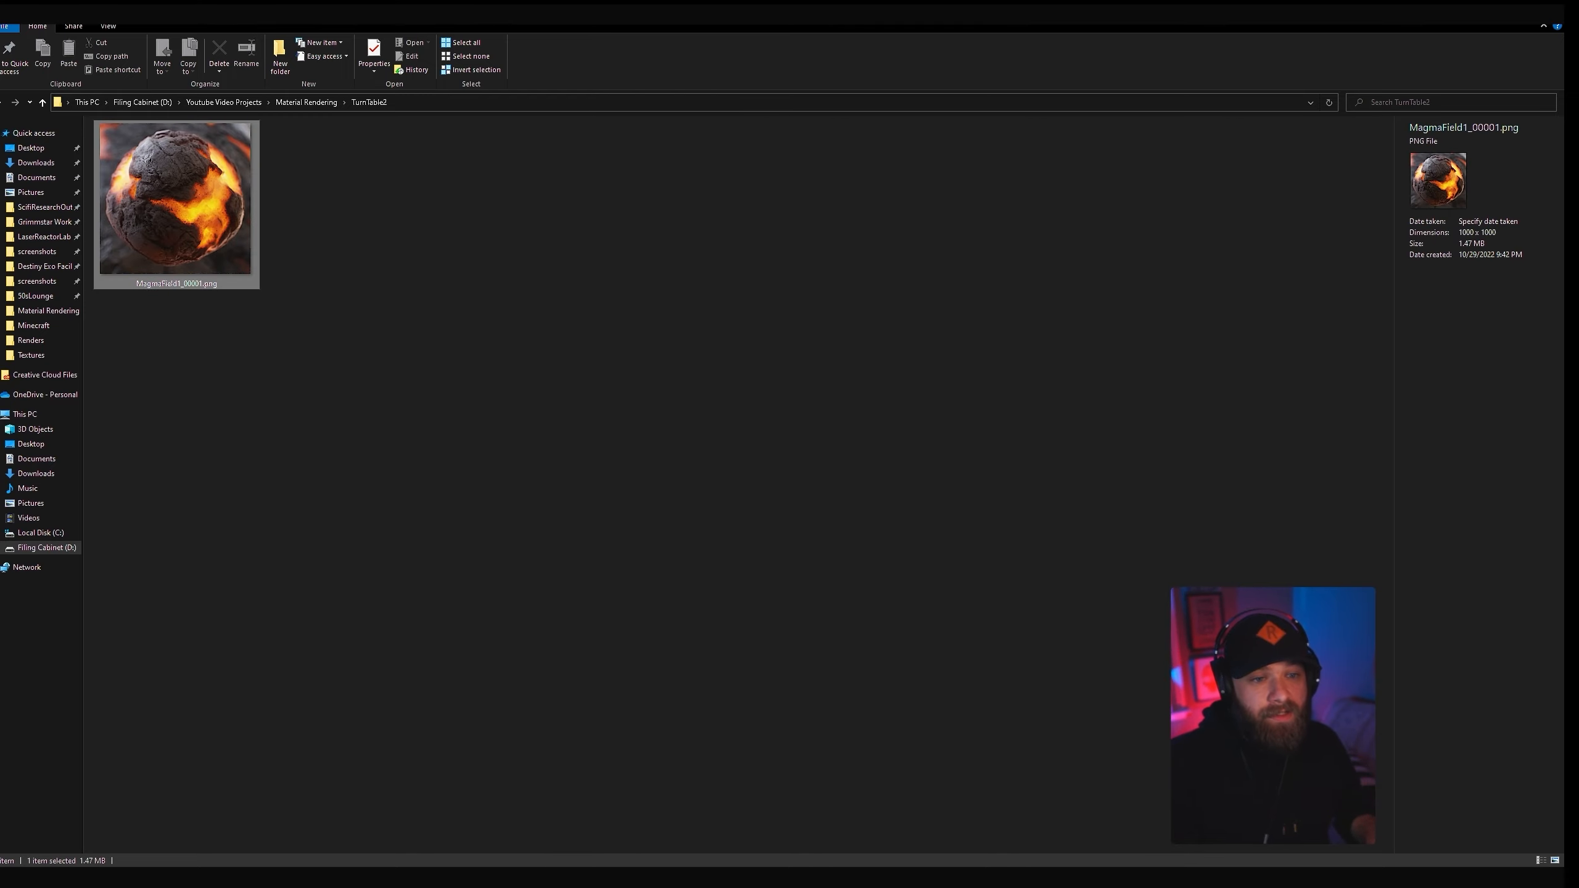
pyautogui.doubleClick(775, 370)
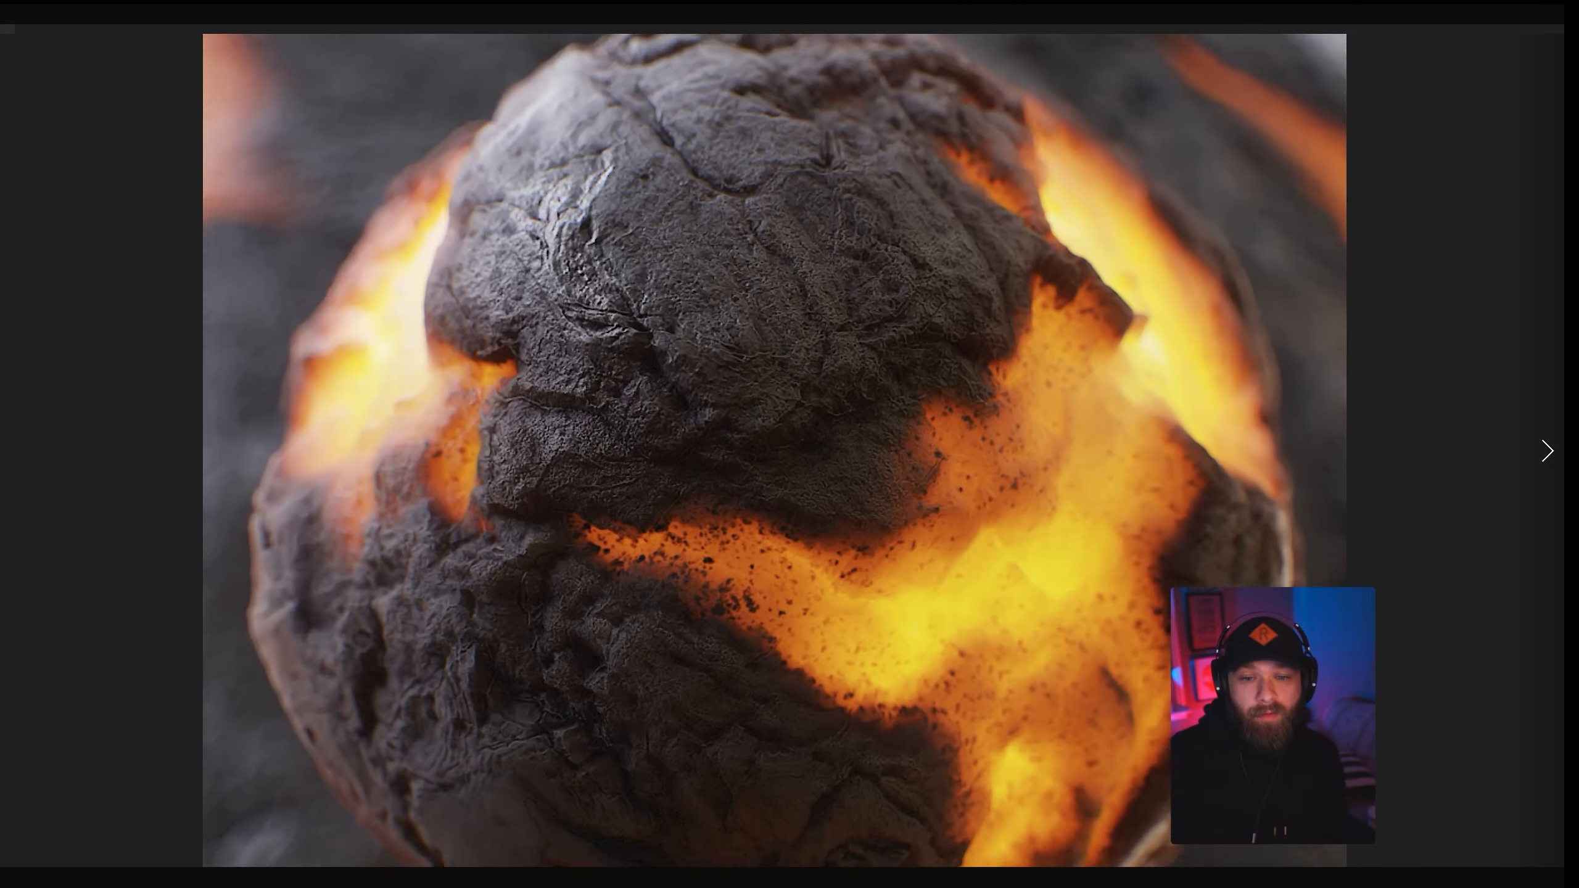
pyautogui.doubleClick(775, 370)
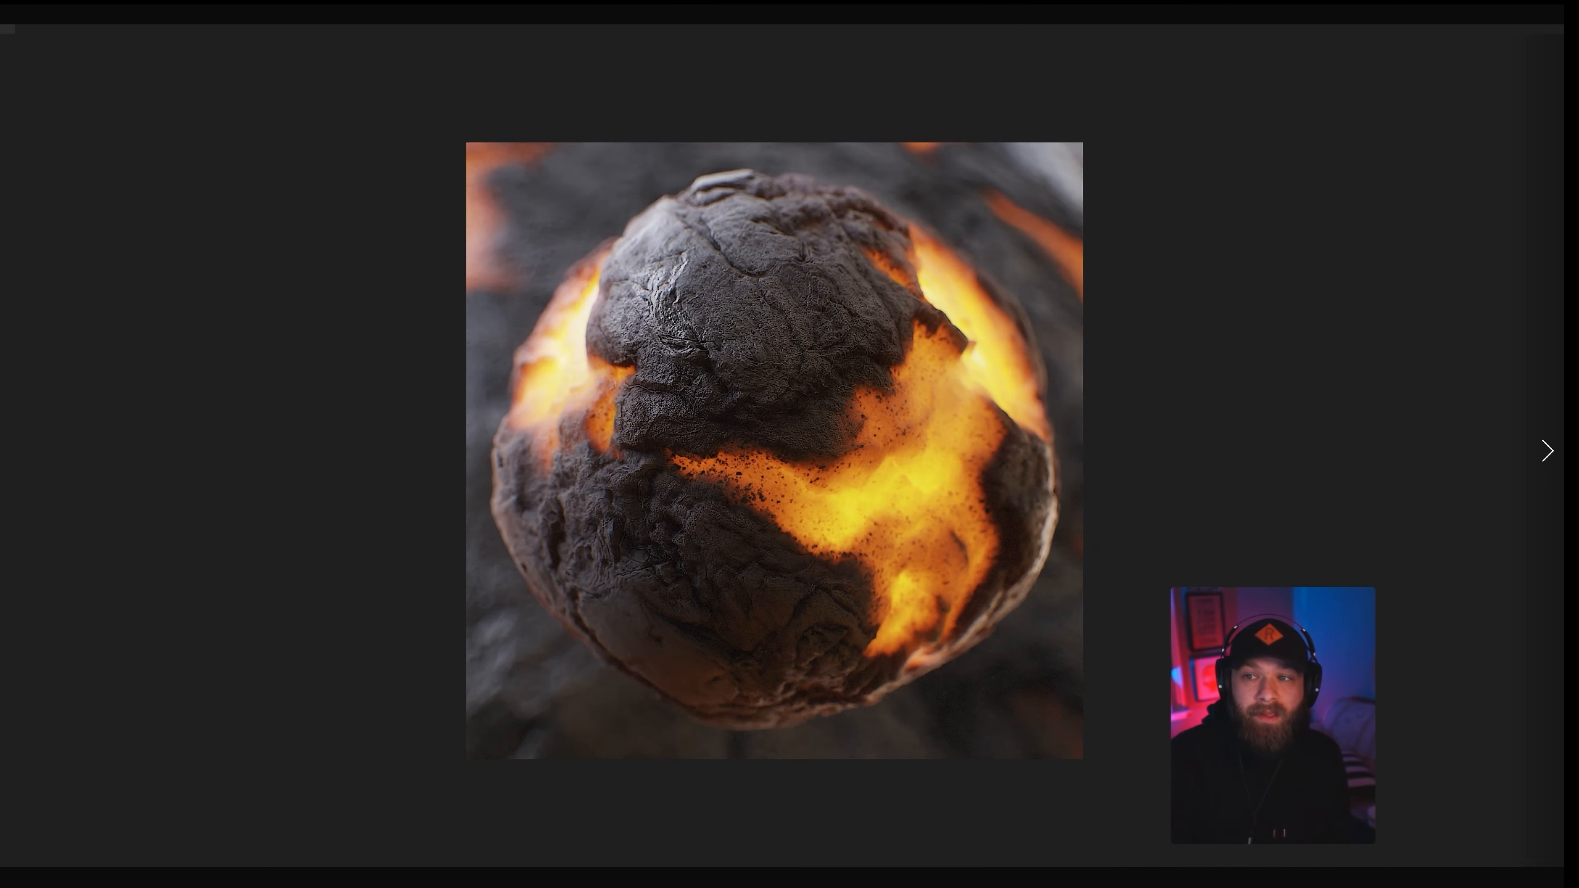
pyautogui.hotkey('alt', 'F4')
# Step: Open MagmaField1_00002.png, compare it repeatedly with the first frame to check the rotation, and return to the TurnTable2 folder
pyautogui.click(362, 205)
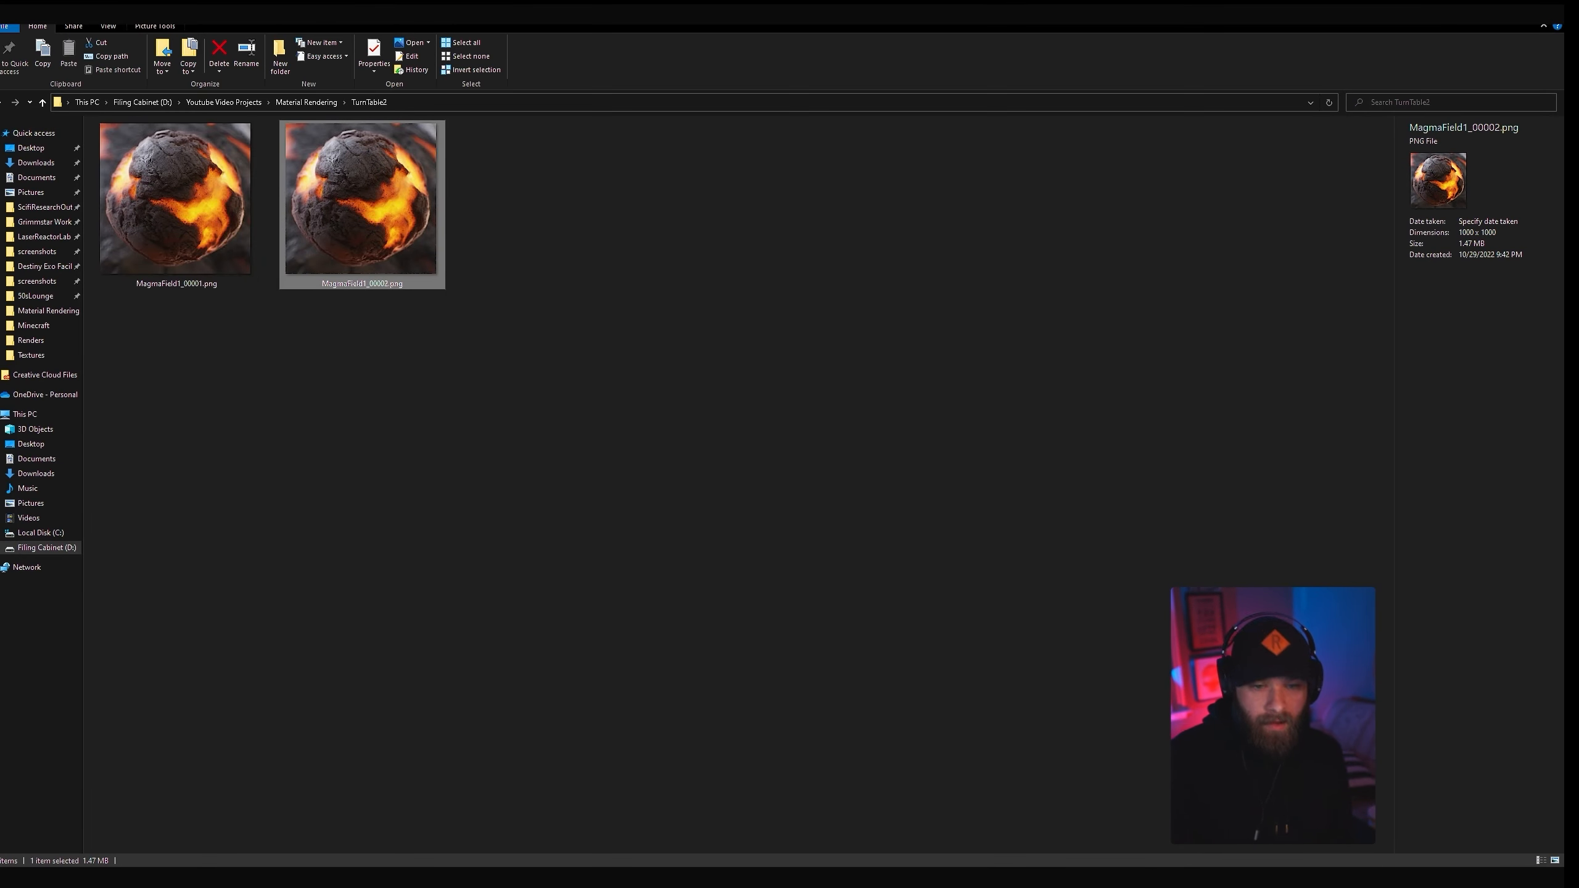
pyautogui.doubleClick(362, 205)
pyautogui.press('Left')
pyautogui.press('Right')
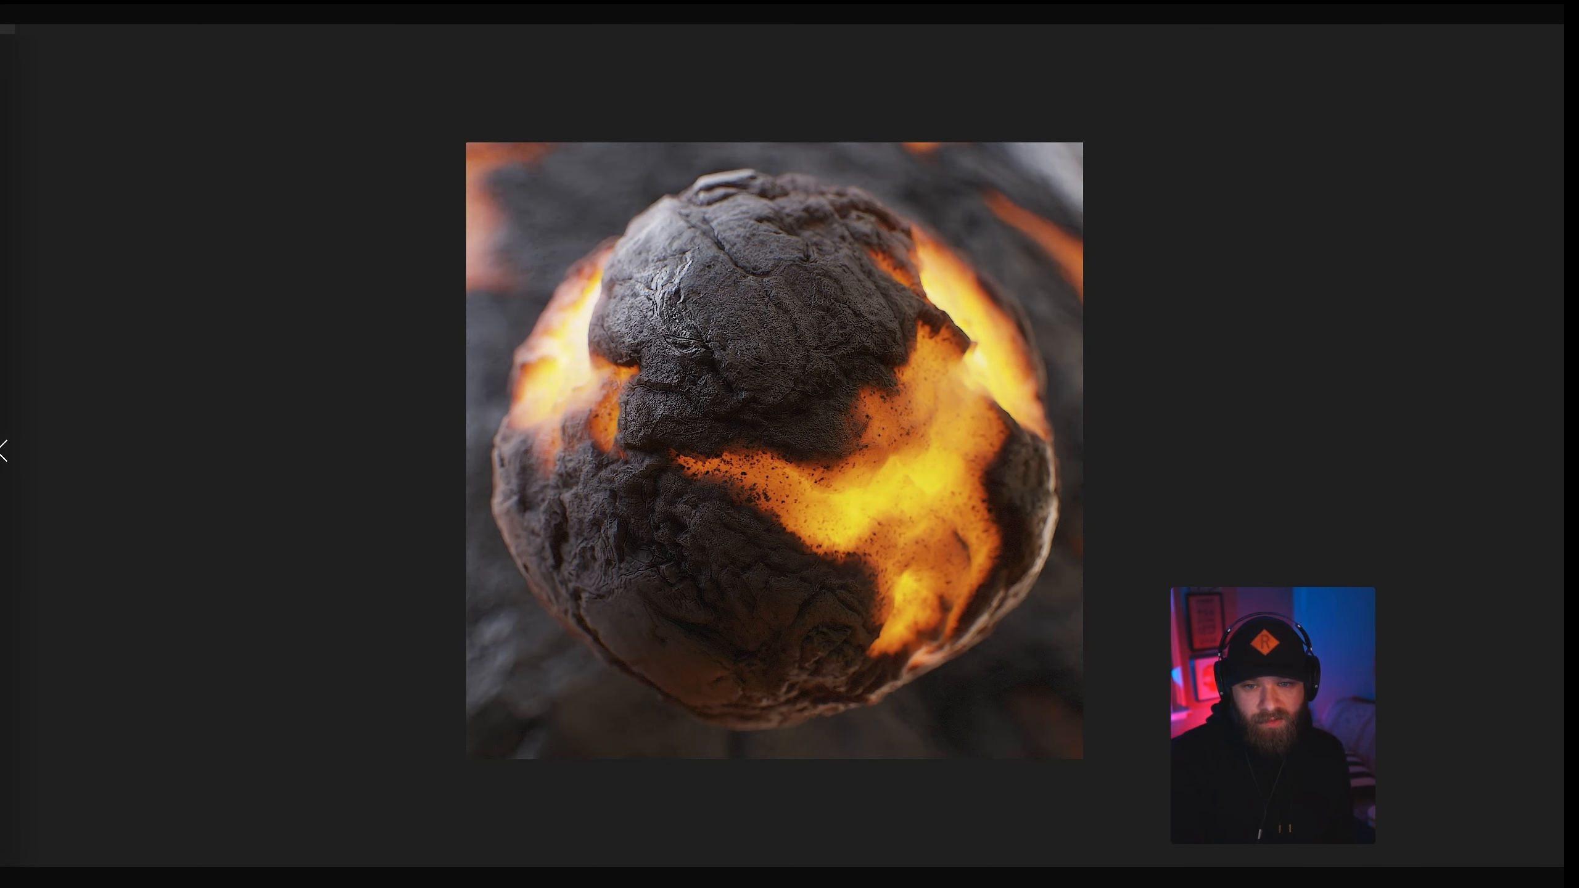
pyautogui.press('Left')
pyautogui.press('Right')
pyautogui.press('Left')
pyautogui.press('Right')
pyautogui.press('Left')
pyautogui.press('Right')
pyautogui.press('Left')
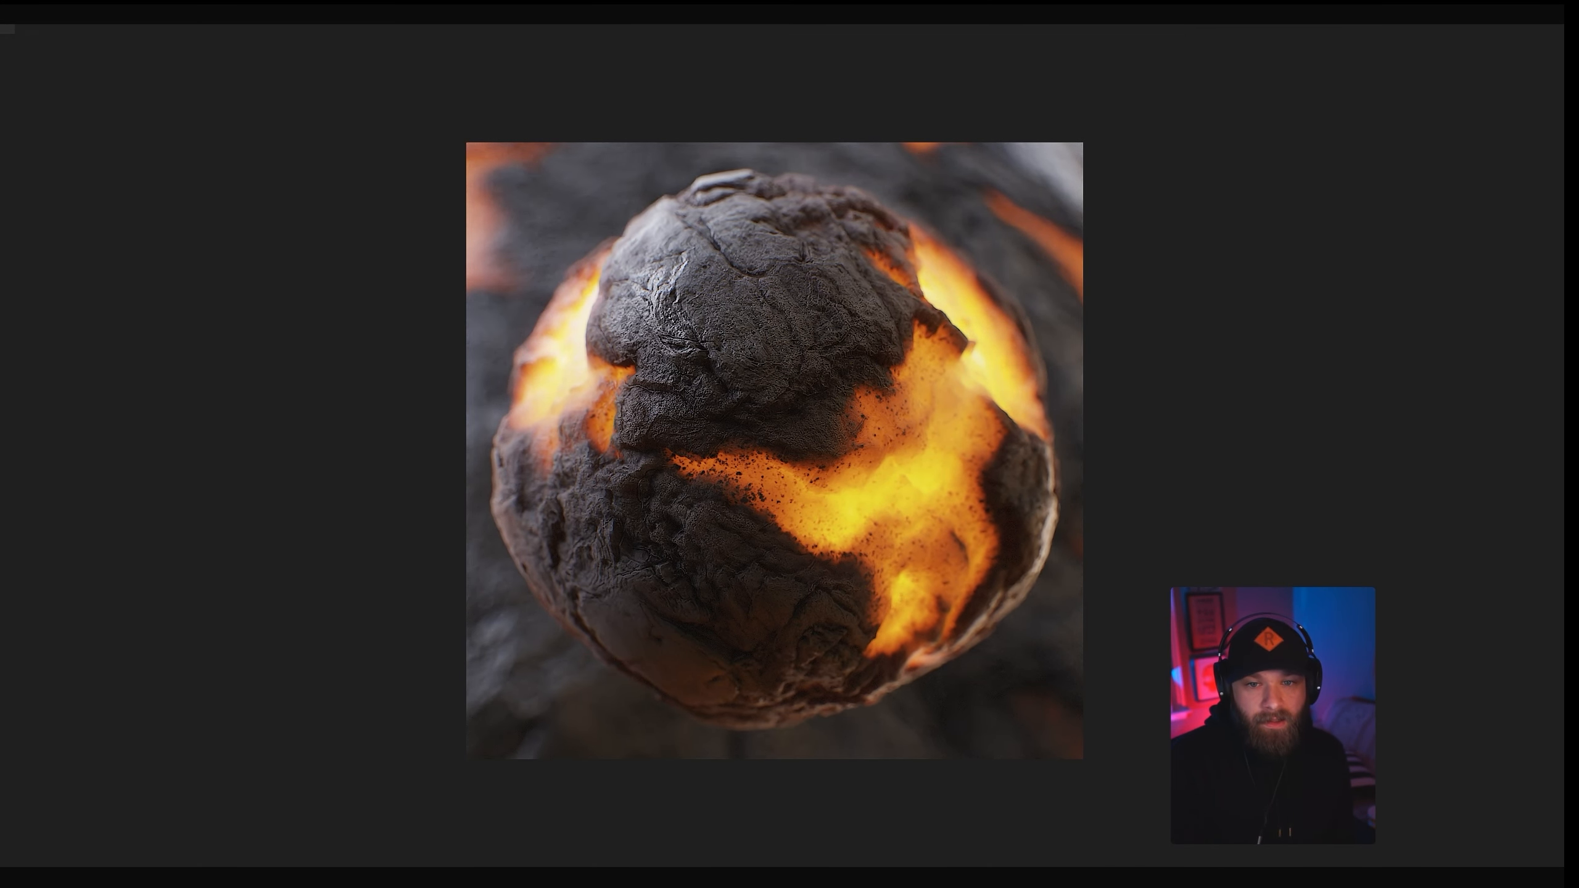
pyautogui.press('Right')
pyautogui.press('Left')
pyautogui.press('Right')
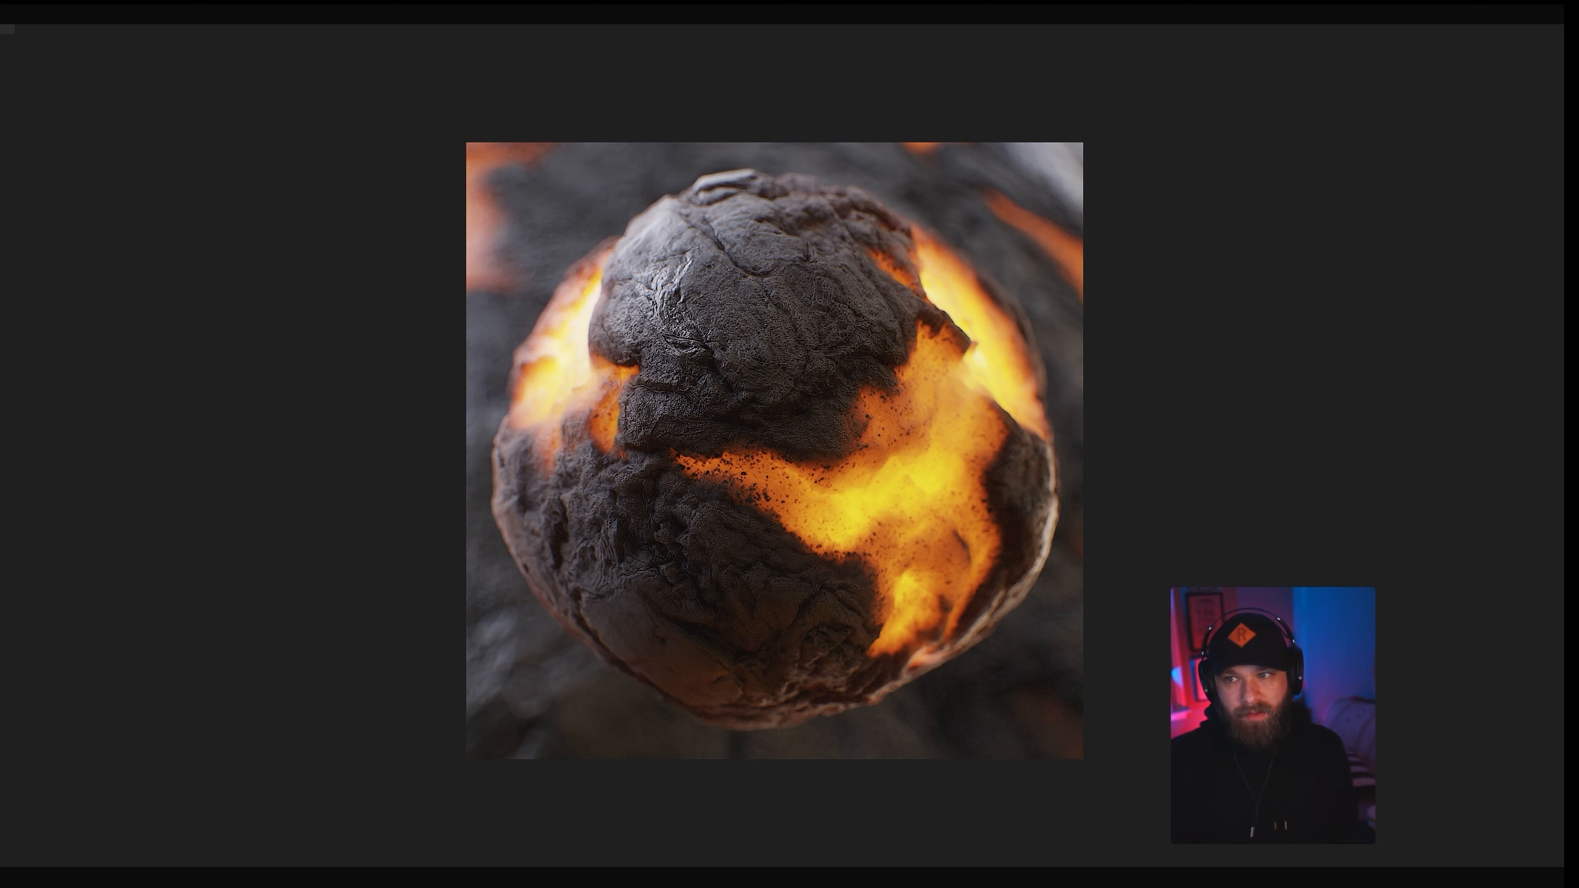
pyautogui.click(1550, 19)
pyautogui.click(548, 374)
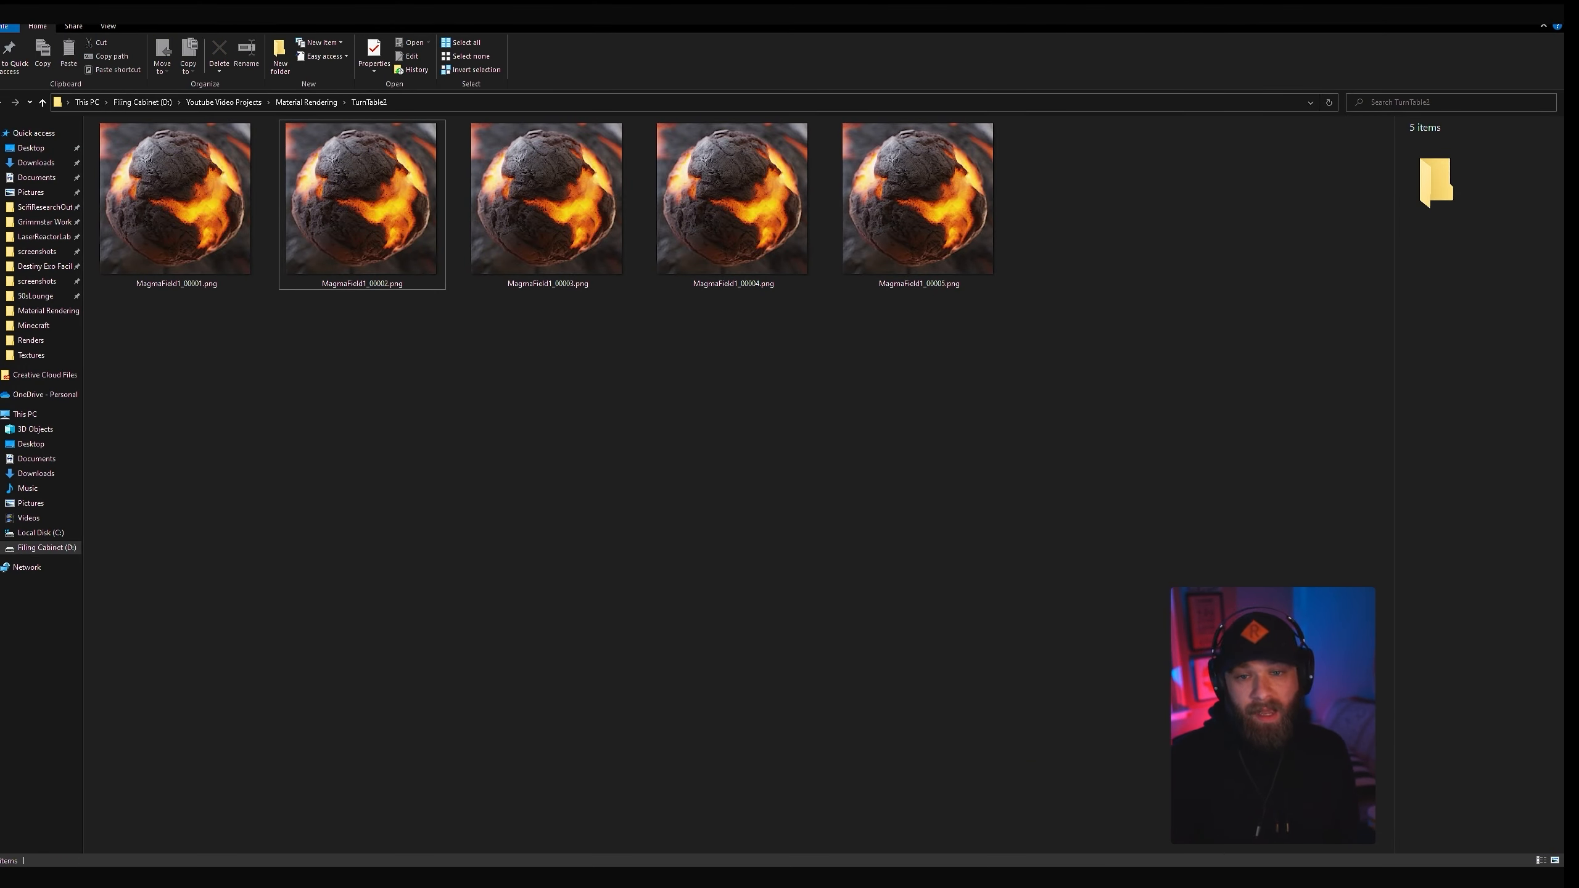